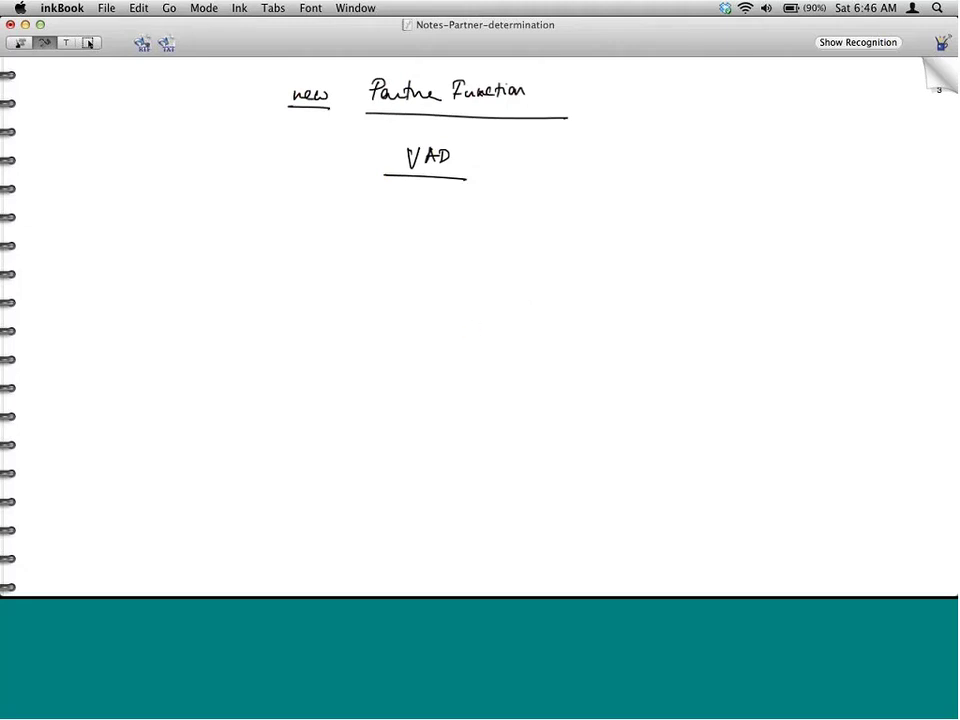
Draw a downward arrow below VAD in the notes and handwrite VOPAN in square brackets beneath it.
mouse_move(419, 196)
mouse_down()
mouse_move(410, 240)
mouse_move(429, 220)
mouse_move(420, 252)
mouse_up()
drag(407, 237, 420, 252)
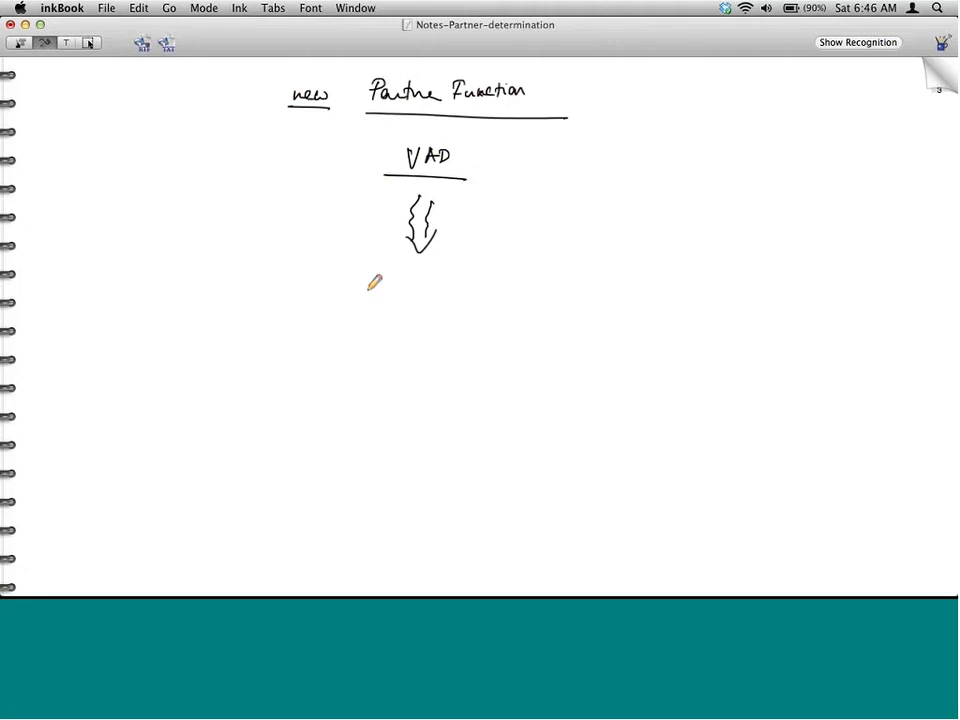
mouse_move(379, 273)
mouse_down()
mouse_move(383, 292)
mouse_move(388, 272)
mouse_move(437, 289)
mouse_up()
mouse_move(443, 276)
mouse_down()
mouse_move(442, 289)
mouse_move(451, 276)
mouse_up()
drag(366, 270, 380, 311)
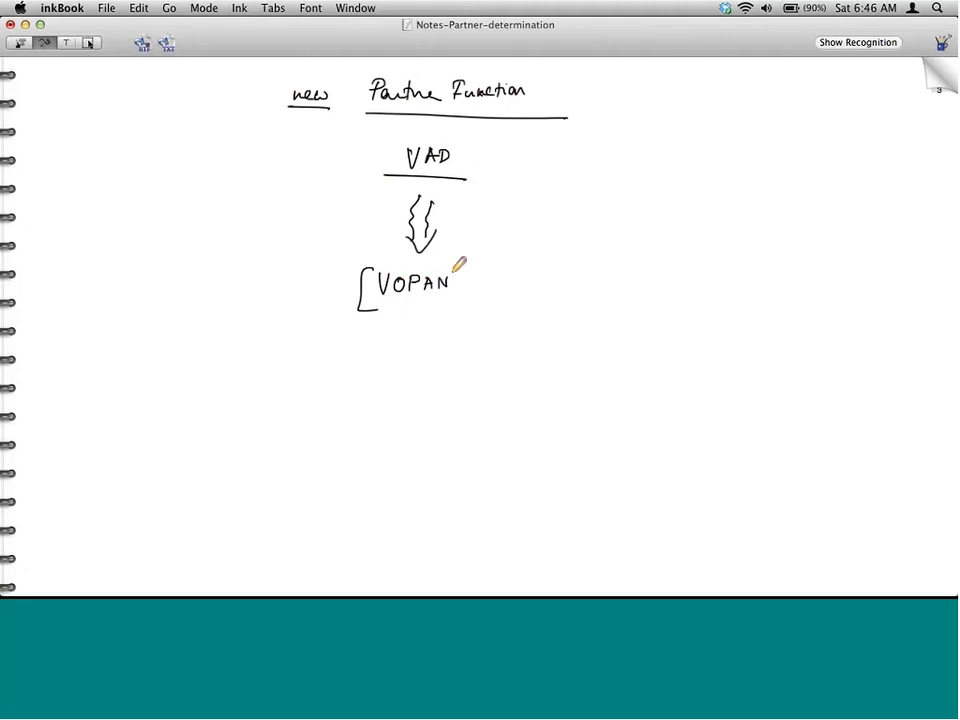
drag(450, 270, 450, 298)
Switch to SAPGUI, dismiss the connection editor, connect to ECC01 and log on with the user name and account password.
key(super+Tab)
key(super+Tab)
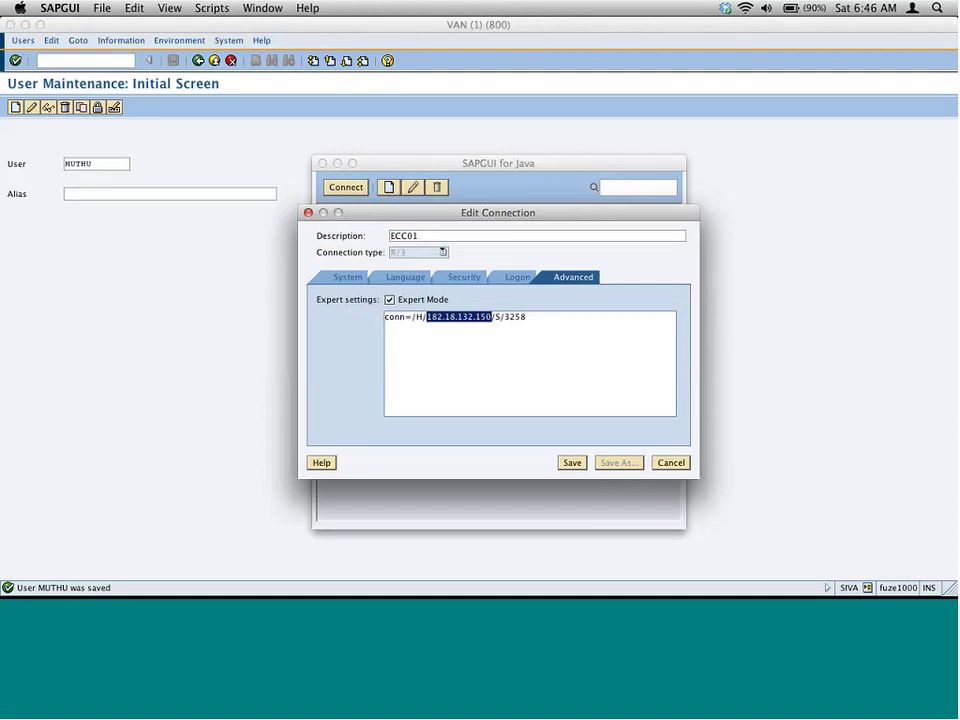
click(680, 463)
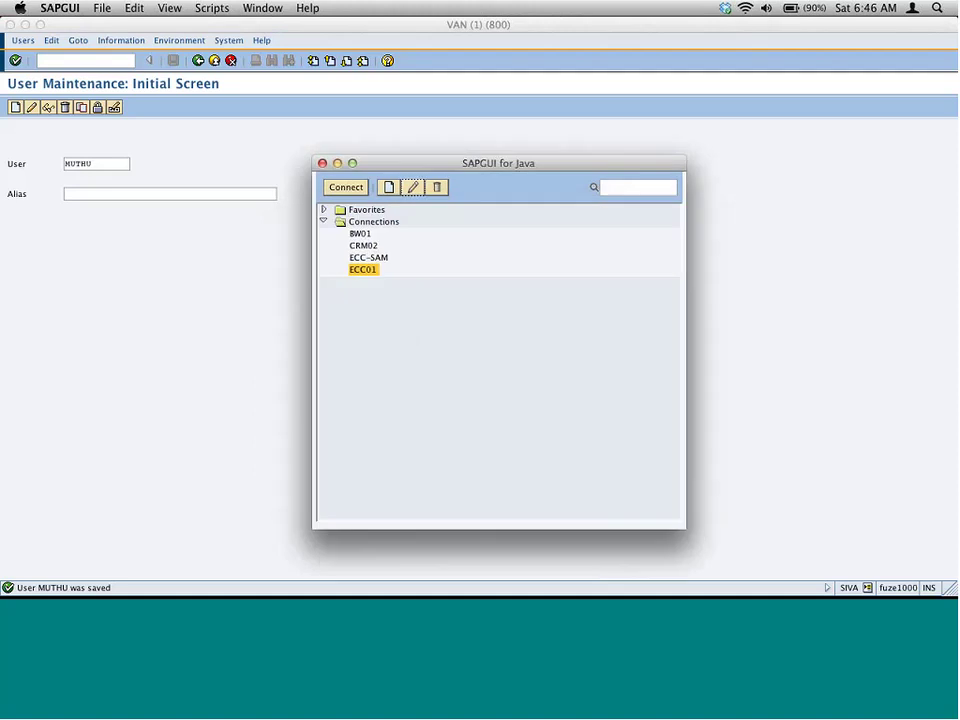
click(356, 187)
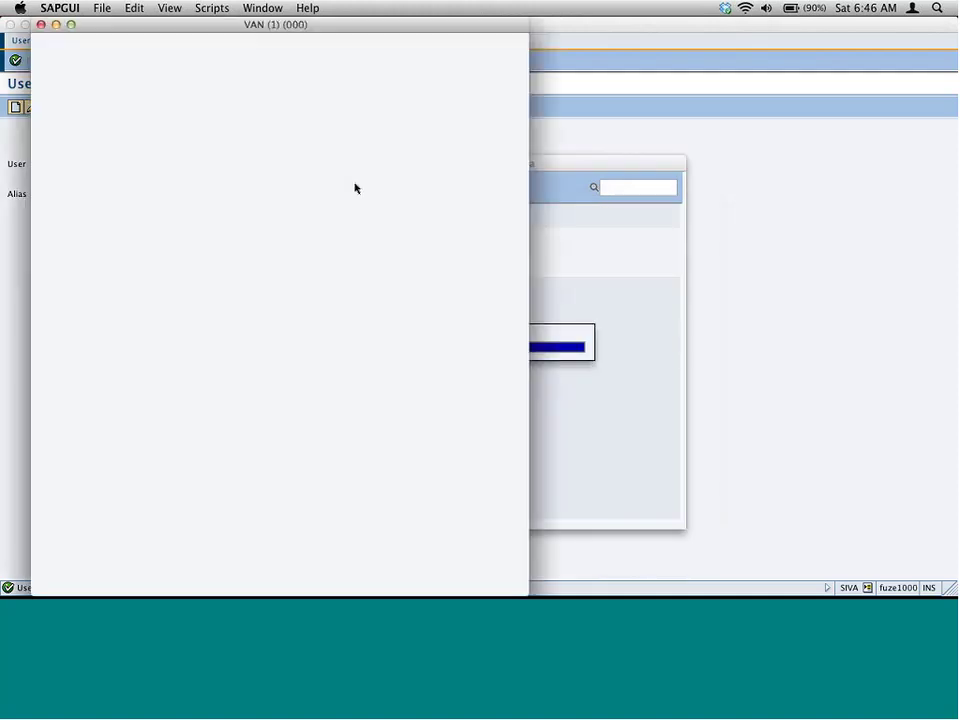
text(siva)
key(Tab)
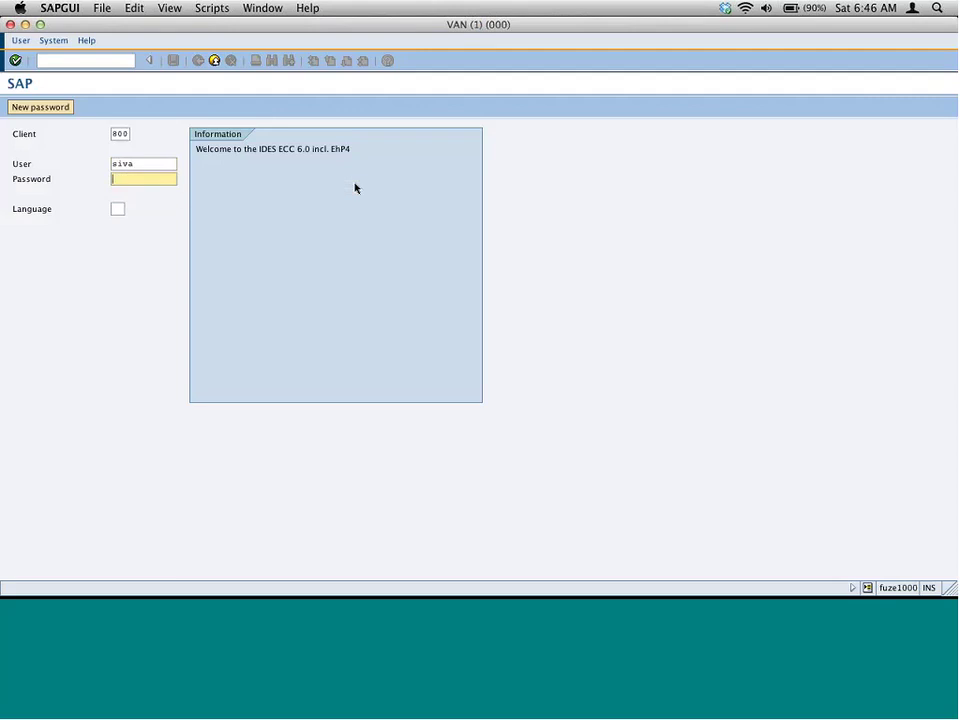
text(********)
key(Return)
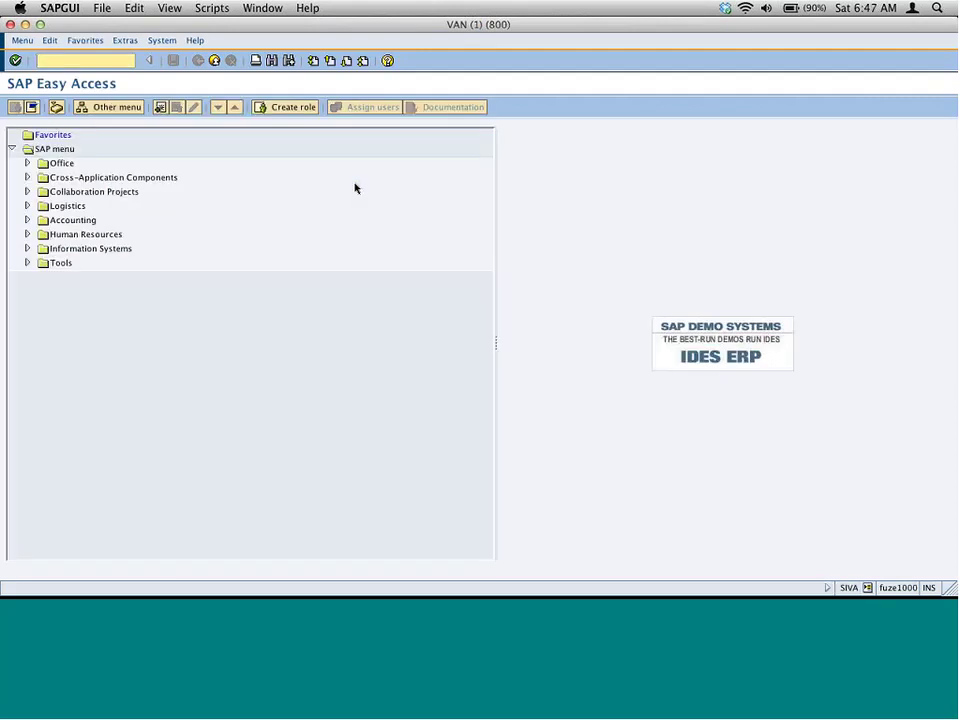
View the partner objects in transaction VOPAN, and return to SAP Easy Access.
text(vopa)
key(Return)
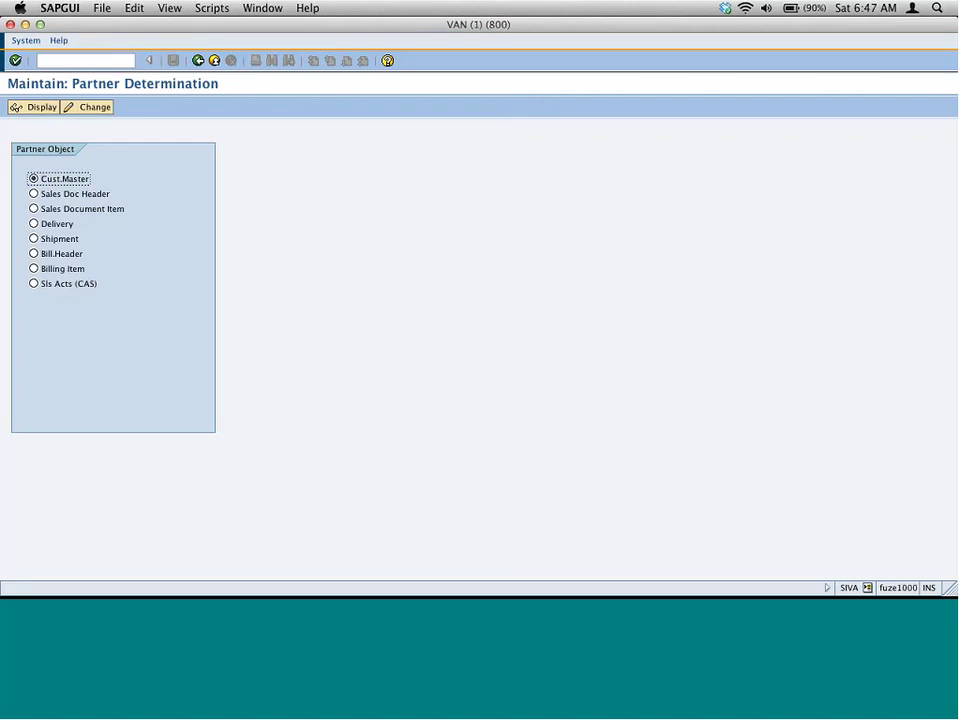
click(198, 62)
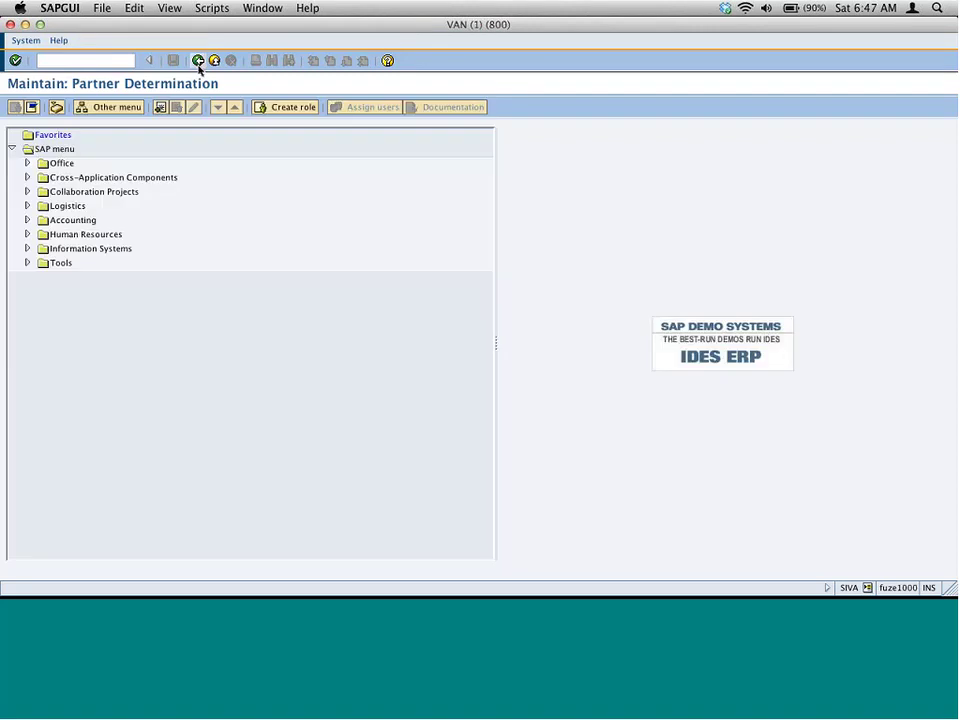
Open the SAP Reference IMG through transaction SPRO and expand Sales and Distribution, Basic Functions, Partner Determination.
text(spro)
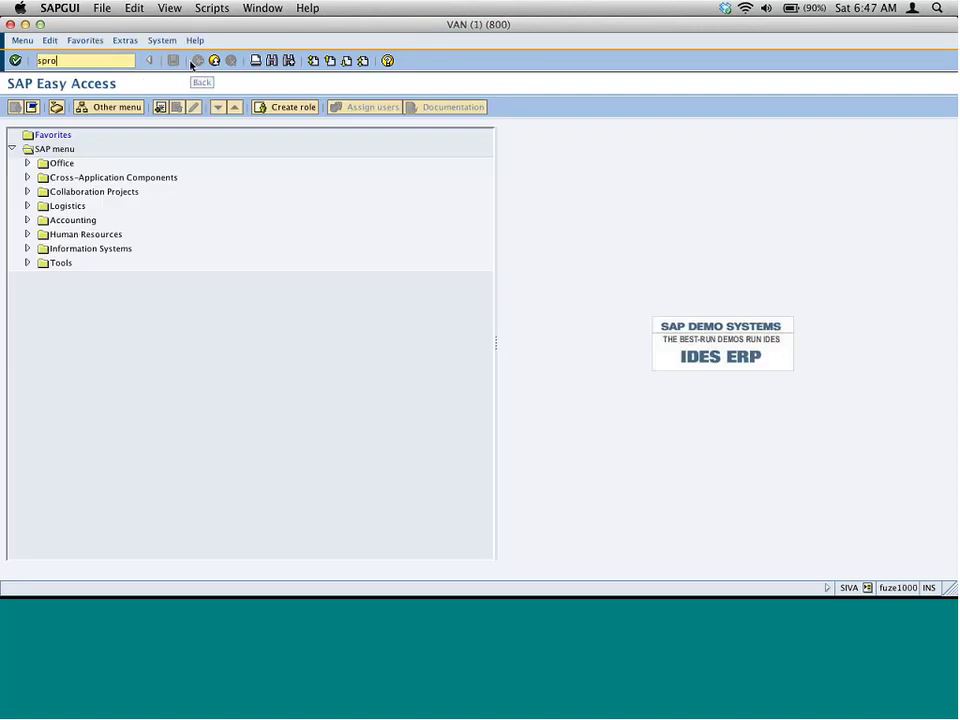
key(Return)
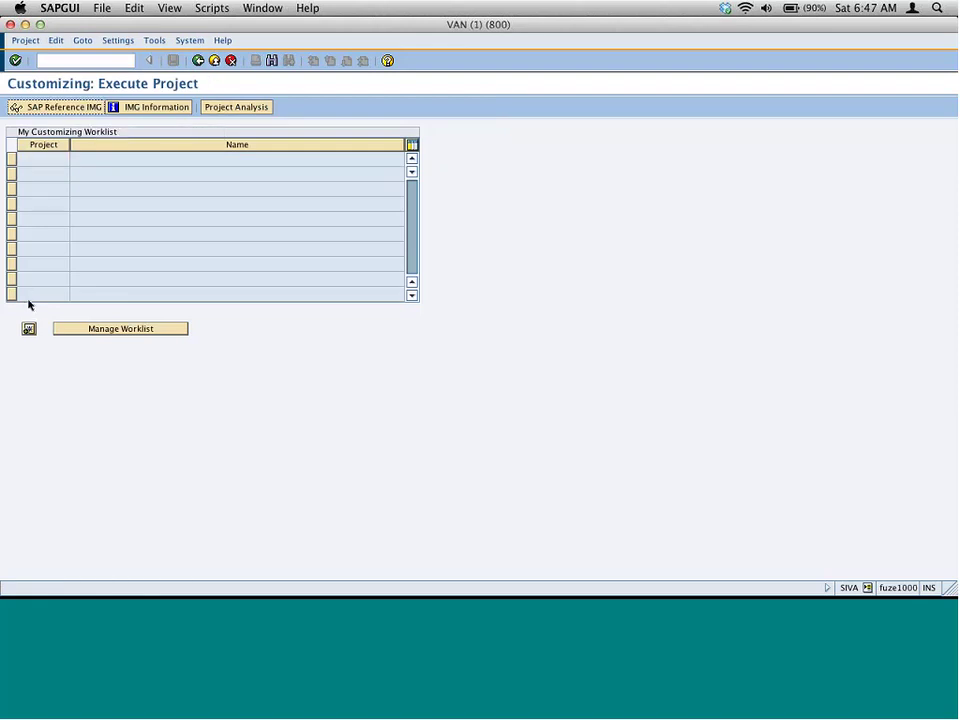
key(F5)
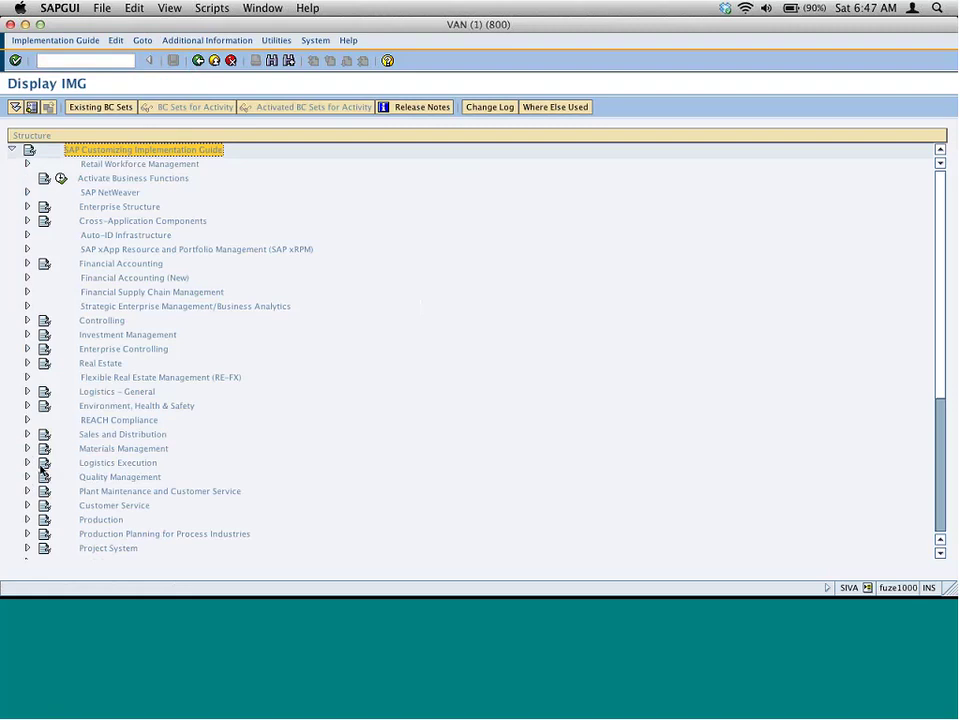
click(27, 434)
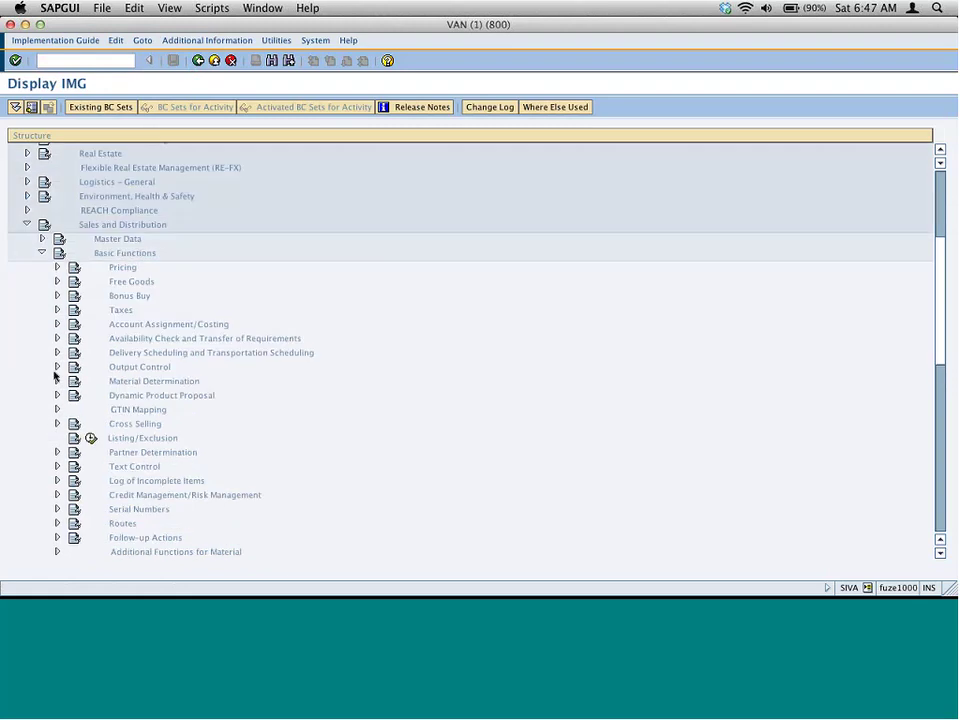
click(57, 452)
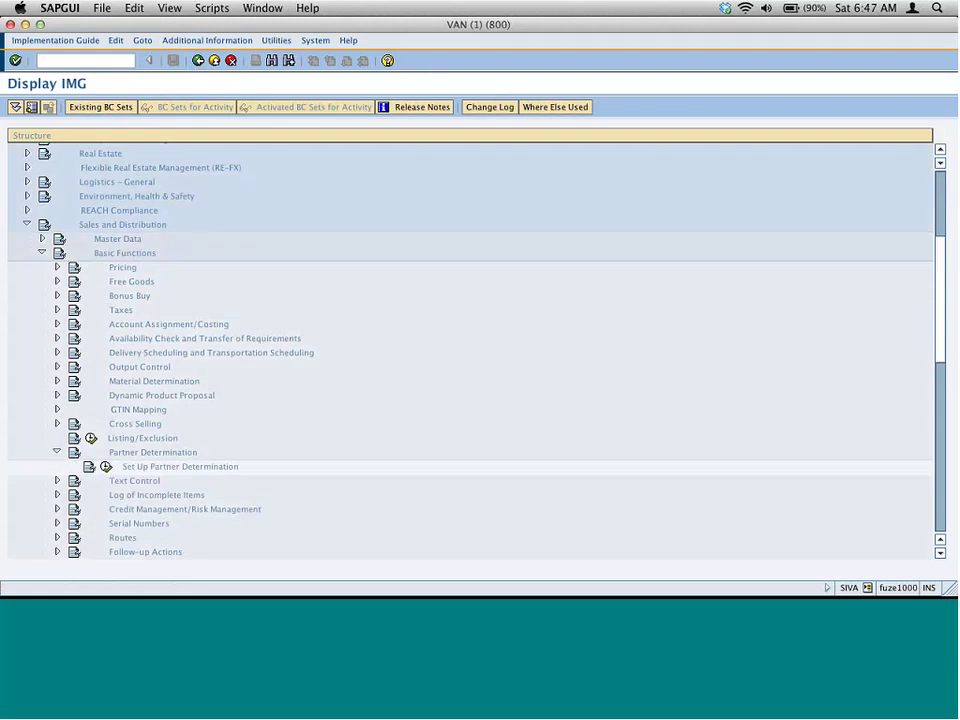
Capture the IMG path to Set Up Partner Determination, paste it into the inkBook notes and place it below VOPAN on the left.
drag(21, 226, 332, 490)
key(super+Tab)
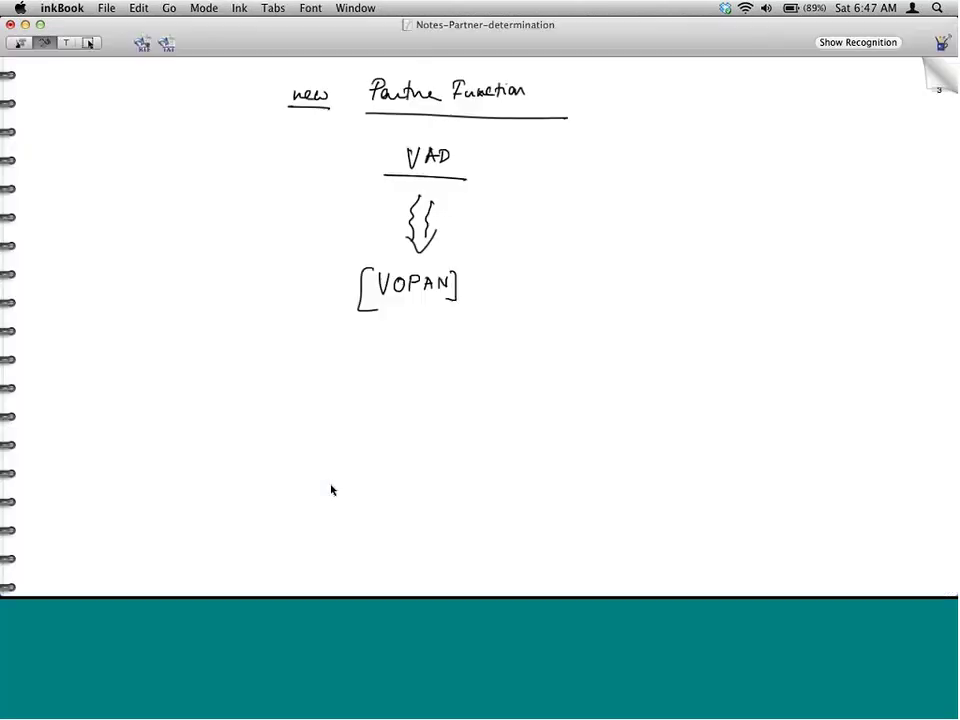
key(super+v)
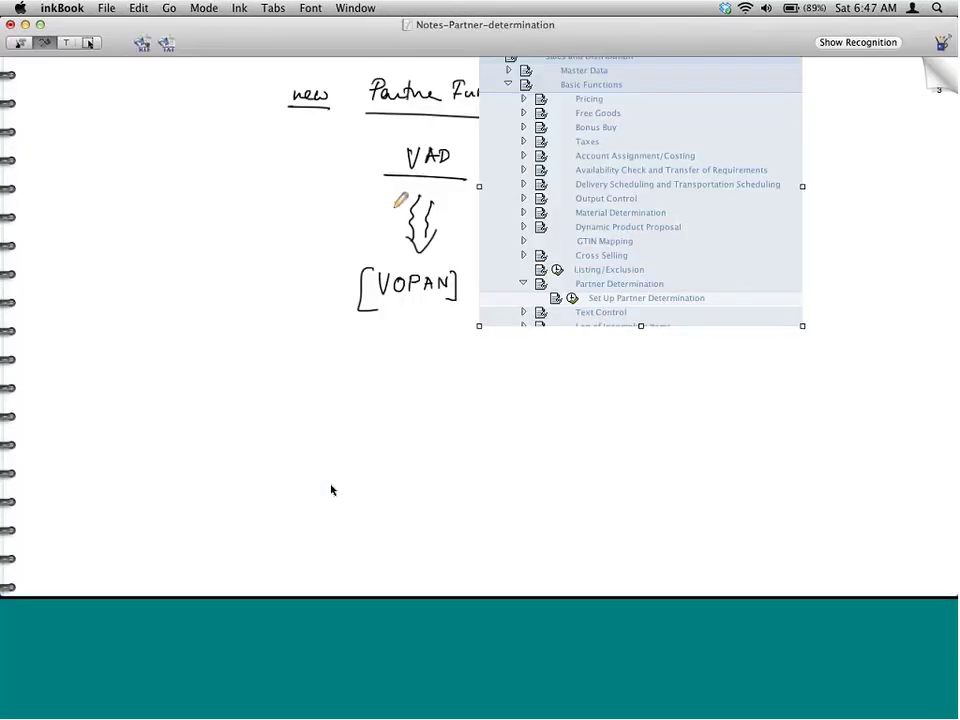
click(88, 43)
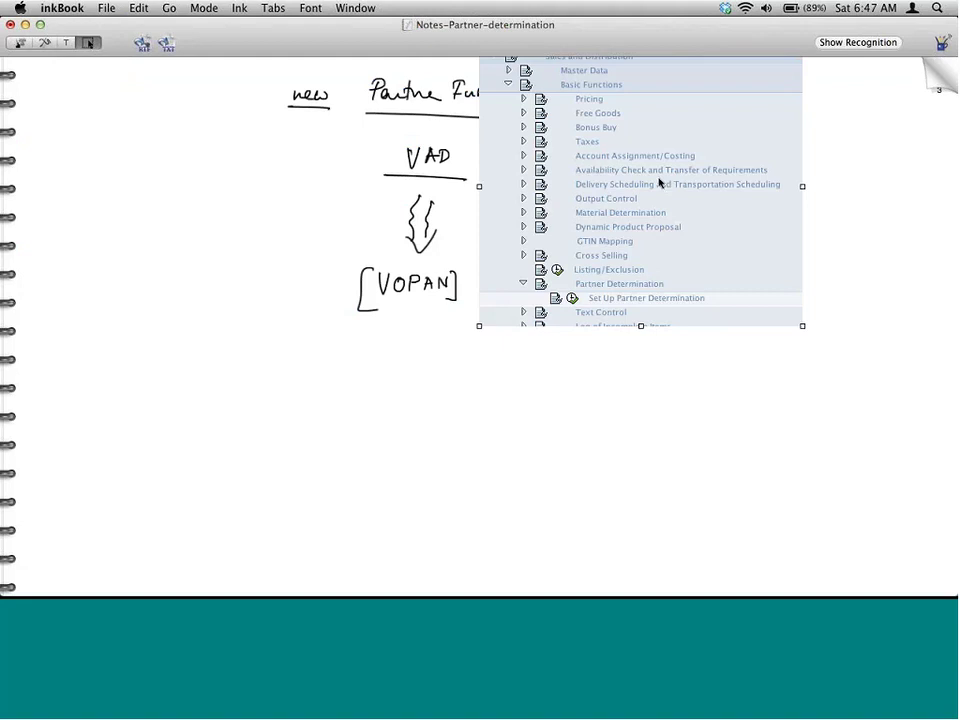
drag(481, 195, 212, 430)
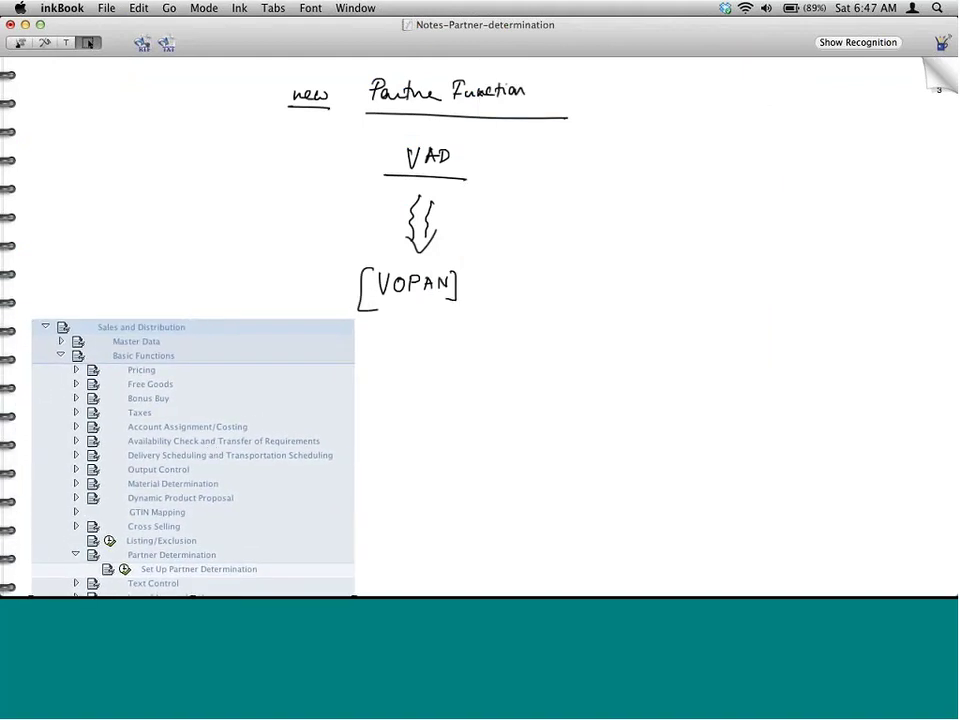
click(183, 230)
Switch to SAPGUI and open the partner determination maintenance with transaction code /nvopan.
key(super+Tab)
click(133, 64)
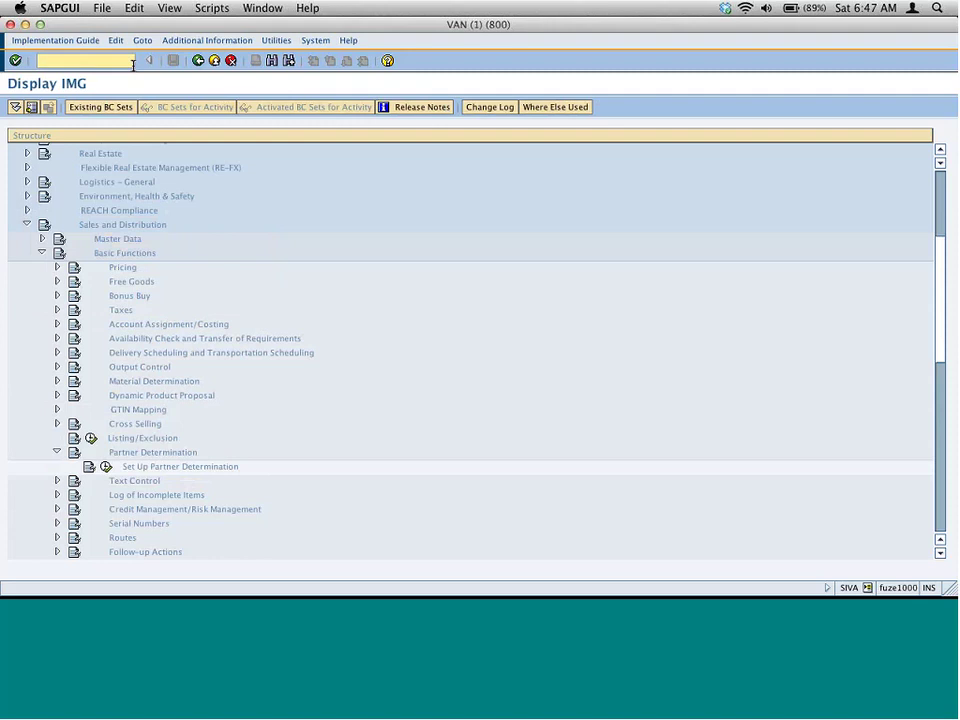
text(/nv)
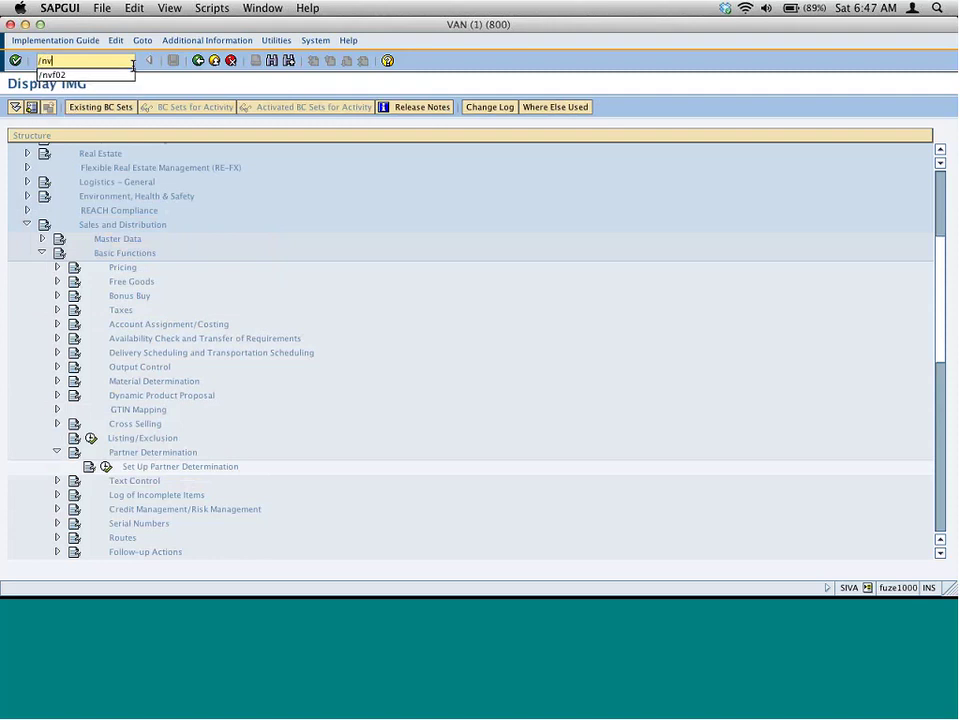
text(op)
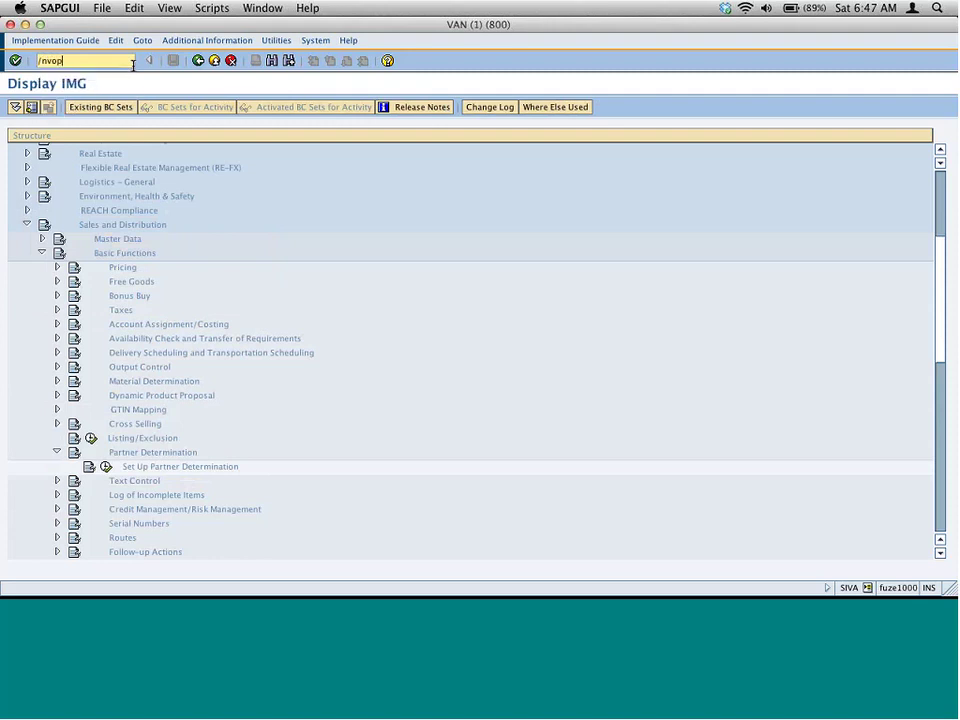
text(an)
key(Return)
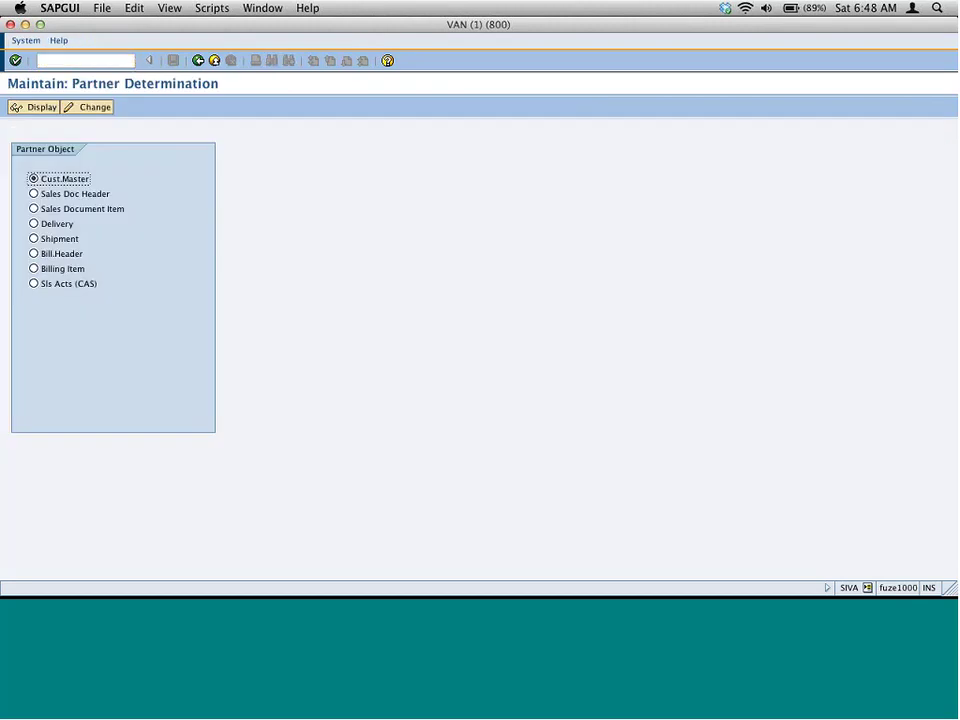
Capture the Partner Object selection, paste it into the inkBook notes and place it to the right of the IMG path image.
drag(1, 78, 242, 323)
key(super+Tab)
key(super+v)
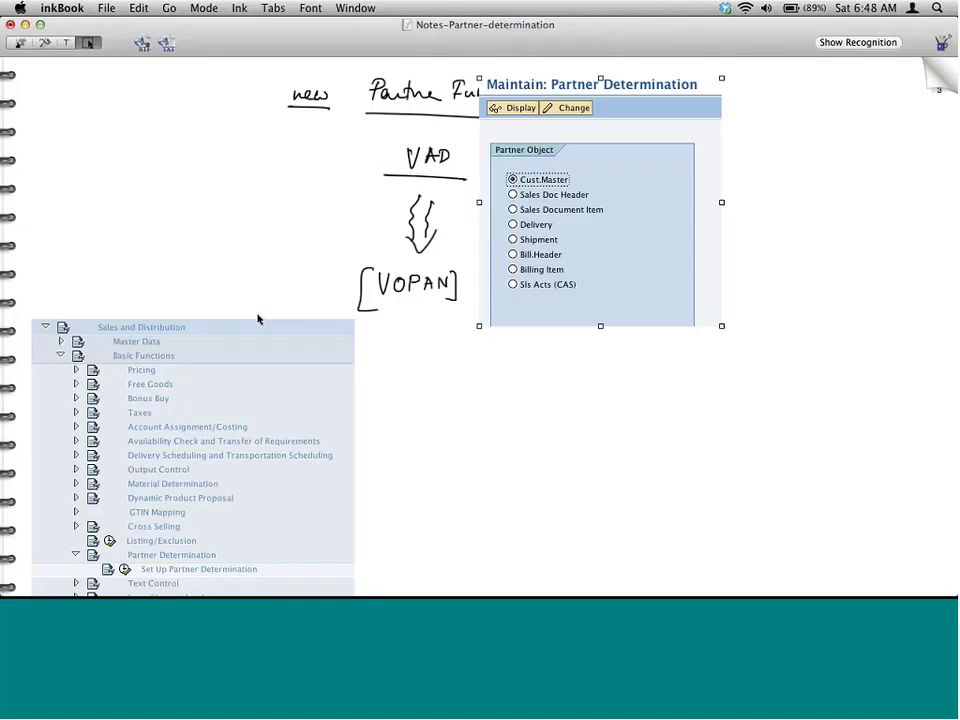
mouse_move(626, 222)
mouse_down()
mouse_move(681, 317)
mouse_move(660, 472)
mouse_move(679, 454)
mouse_move(687, 463)
mouse_up()
Draw an arrow between the two images and mark Cust.Master, both Sales Doc entries, Delivery, Bill.Header and Billing Item with pen arrows.
click(44, 42)
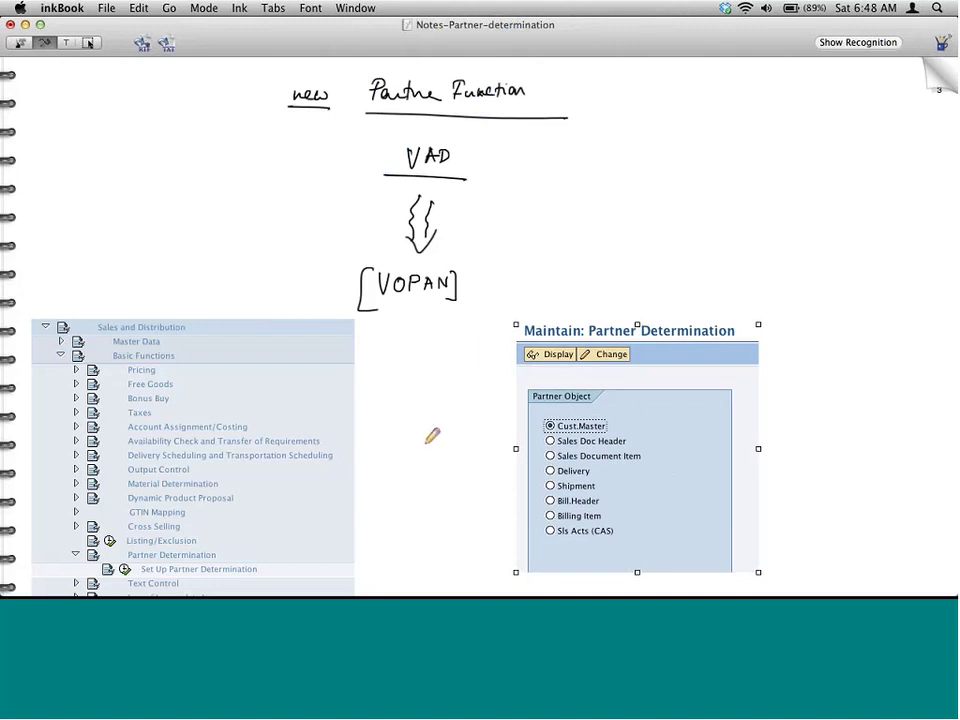
mouse_move(422, 441)
mouse_down()
mouse_move(454, 441)
mouse_move(448, 458)
mouse_up()
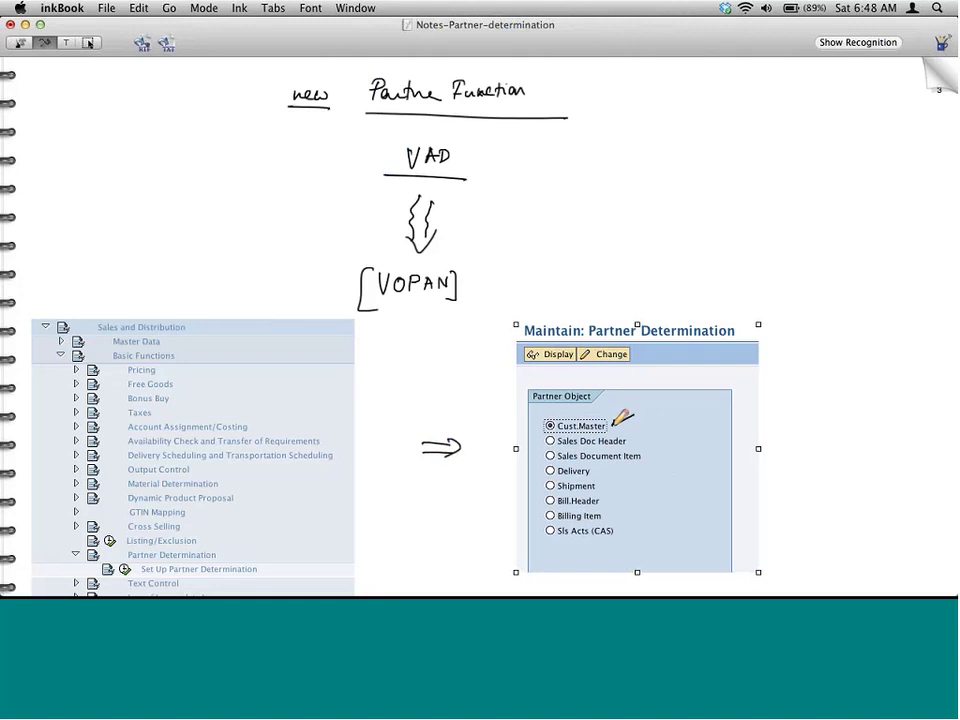
drag(612, 424, 632, 416)
mouse_move(625, 441)
mouse_down()
mouse_move(646, 429)
mouse_move(627, 437)
mouse_move(653, 458)
mouse_move(662, 452)
mouse_up()
mouse_move(615, 473)
mouse_down()
mouse_move(599, 472)
mouse_move(601, 517)
mouse_up()
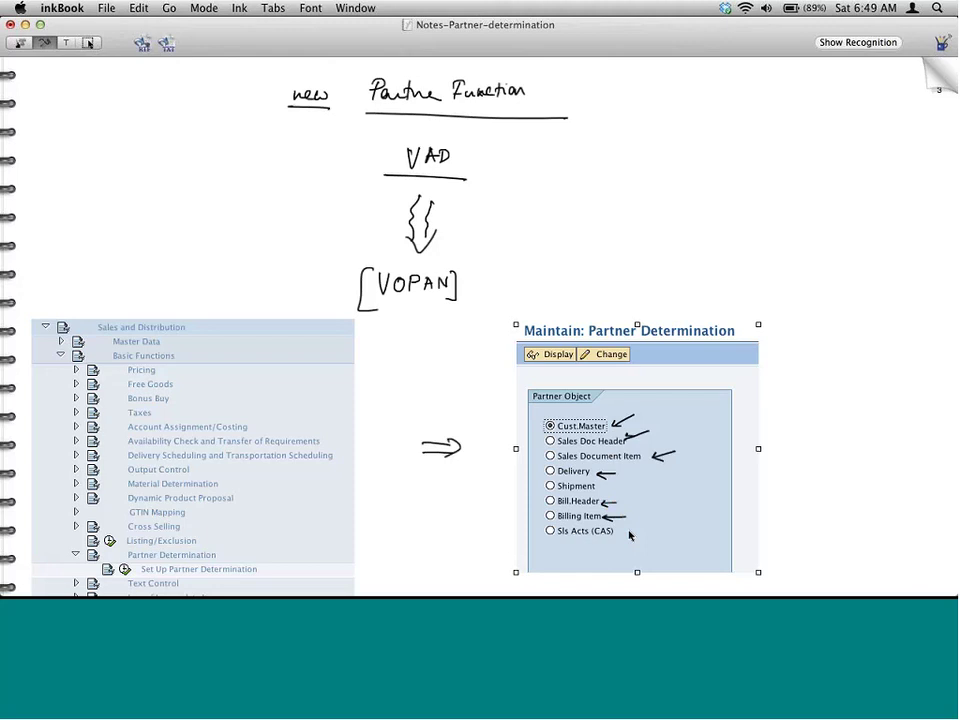
In SAPGUI, open the Cust.Master partner determination in change mode and widen the dialog structure to select Partner Determination Procedures.
key(super+Tab)
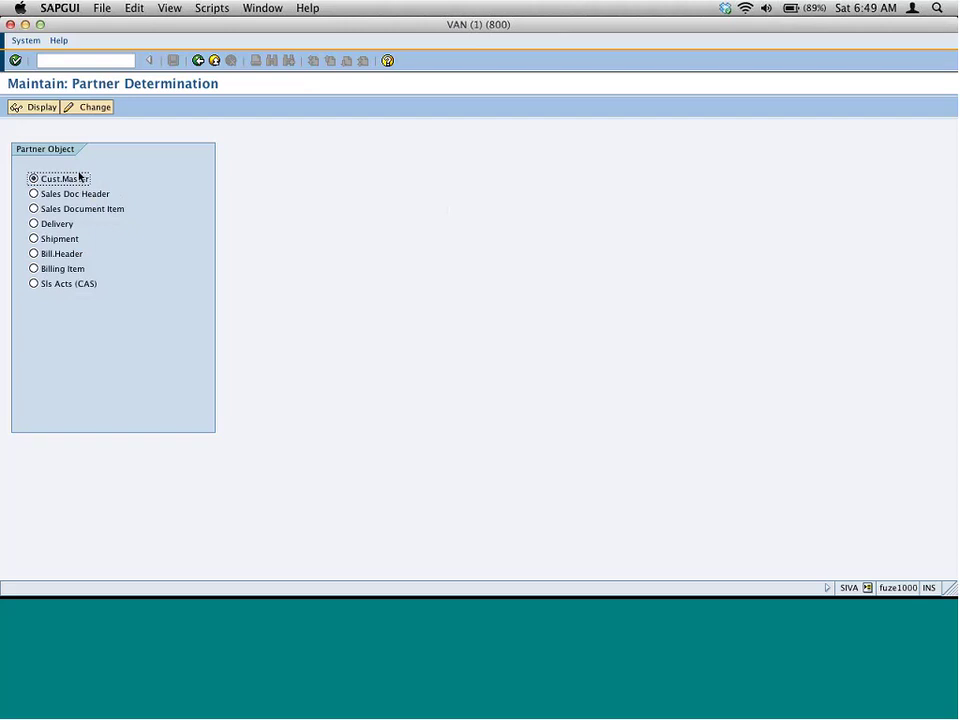
click(96, 110)
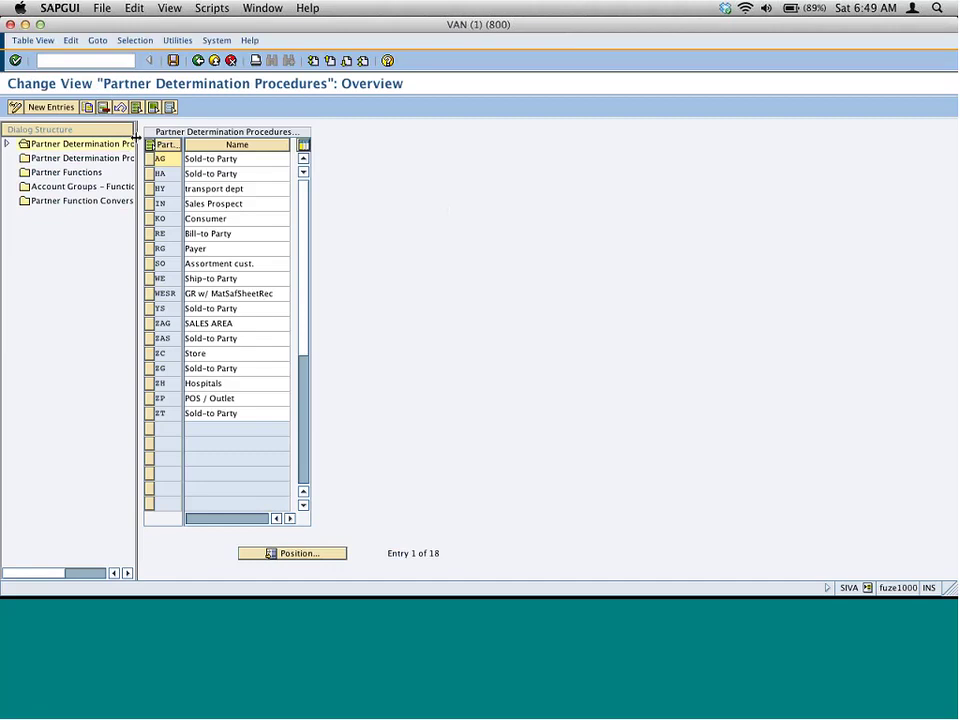
drag(137, 135, 218, 135)
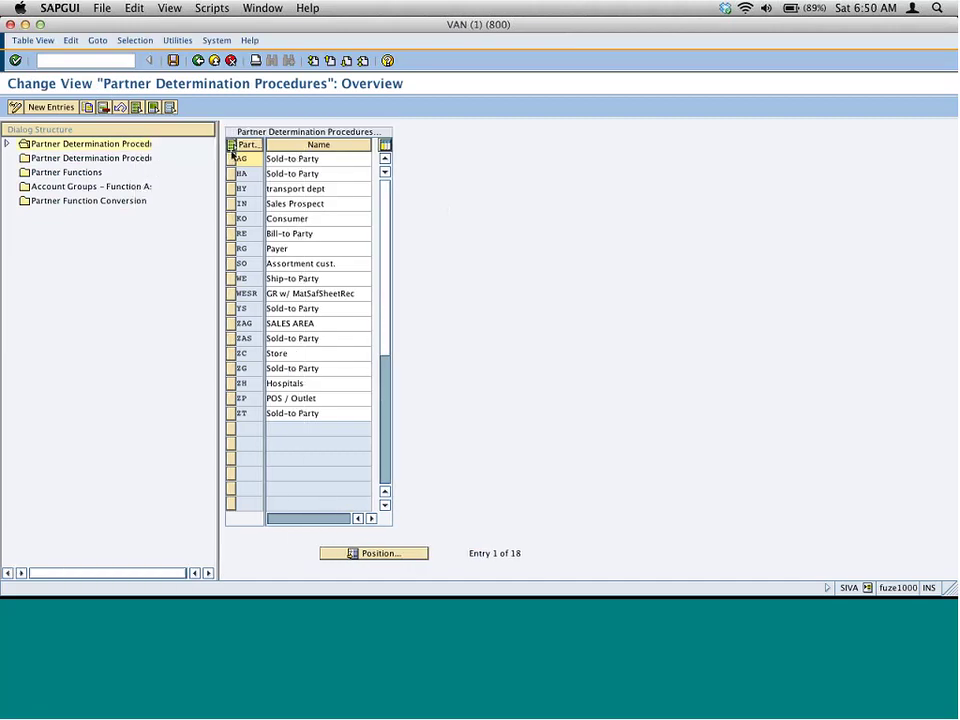
click(150, 144)
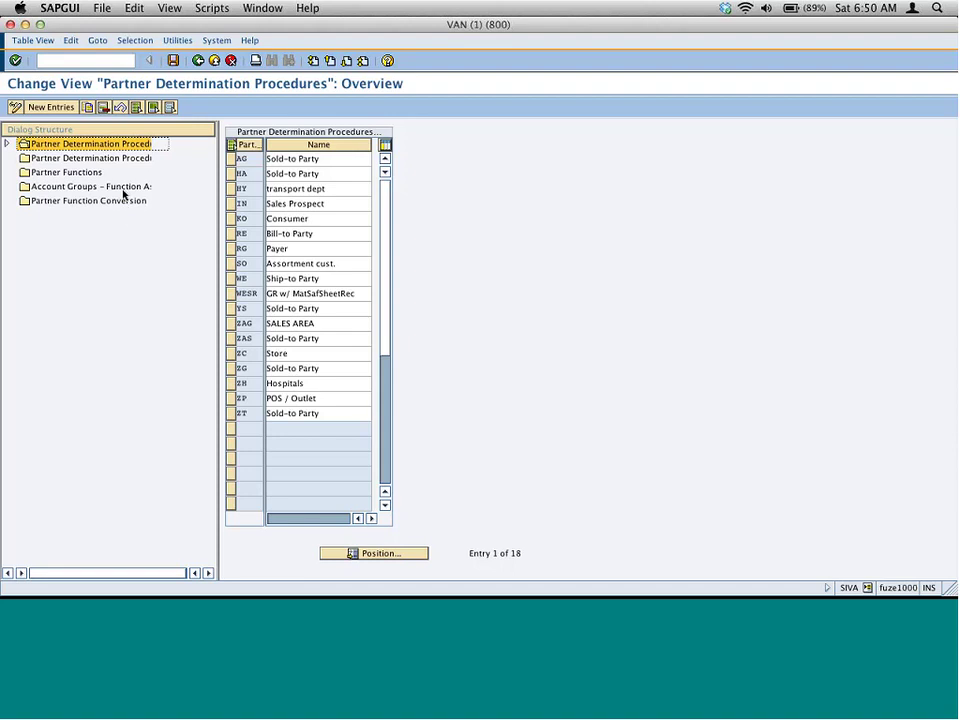
Turn to a new page in the inkBook notes and handwrite "Step 1 : Create new Partner Function", underlining Step 1.
key(super+Tab)
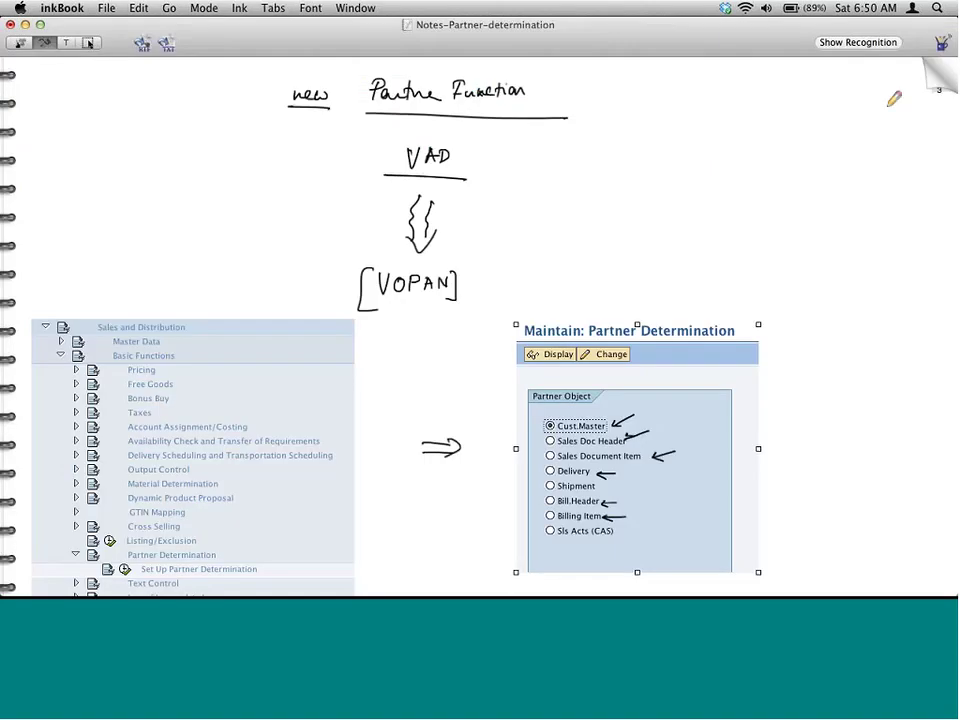
click(925, 95)
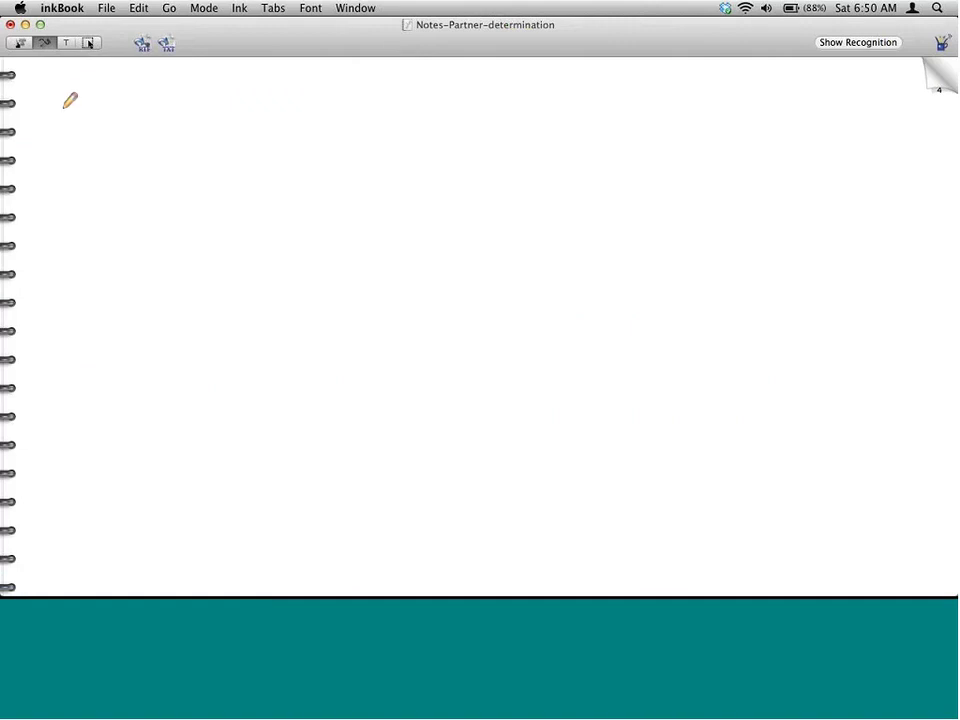
mouse_move(58, 104)
mouse_down()
mouse_move(49, 114)
mouse_move(78, 103)
mouse_move(79, 120)
mouse_move(107, 107)
mouse_move(79, 121)
mouse_move(119, 126)
mouse_up()
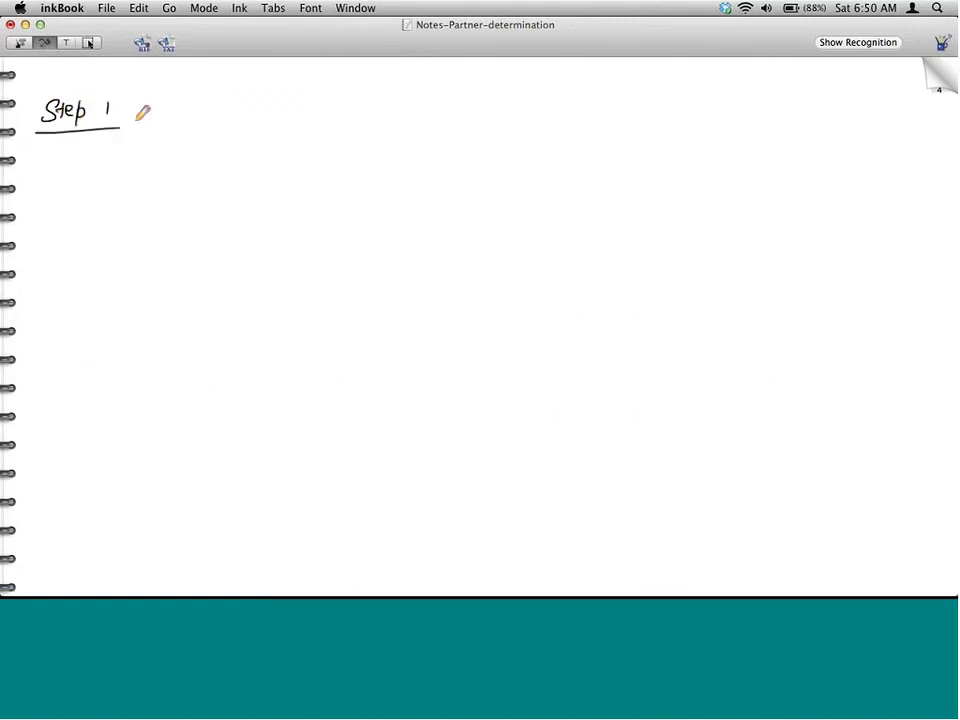
click(146, 105)
click(146, 114)
mouse_move(183, 96)
mouse_down()
mouse_move(193, 105)
mouse_move(237, 94)
mouse_move(264, 106)
mouse_move(321, 90)
mouse_move(369, 98)
mouse_move(414, 86)
mouse_move(410, 96)
mouse_move(472, 97)
mouse_up()
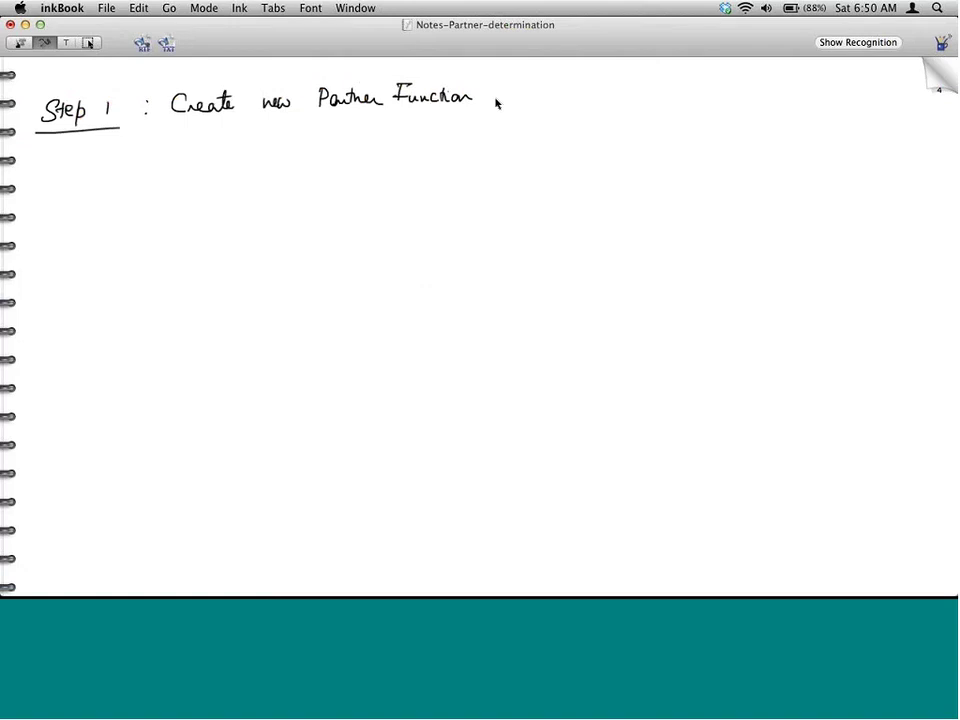
Switch to SAPGUI and open the Partner Functions overview from the dialog structure.
key(super+Tab)
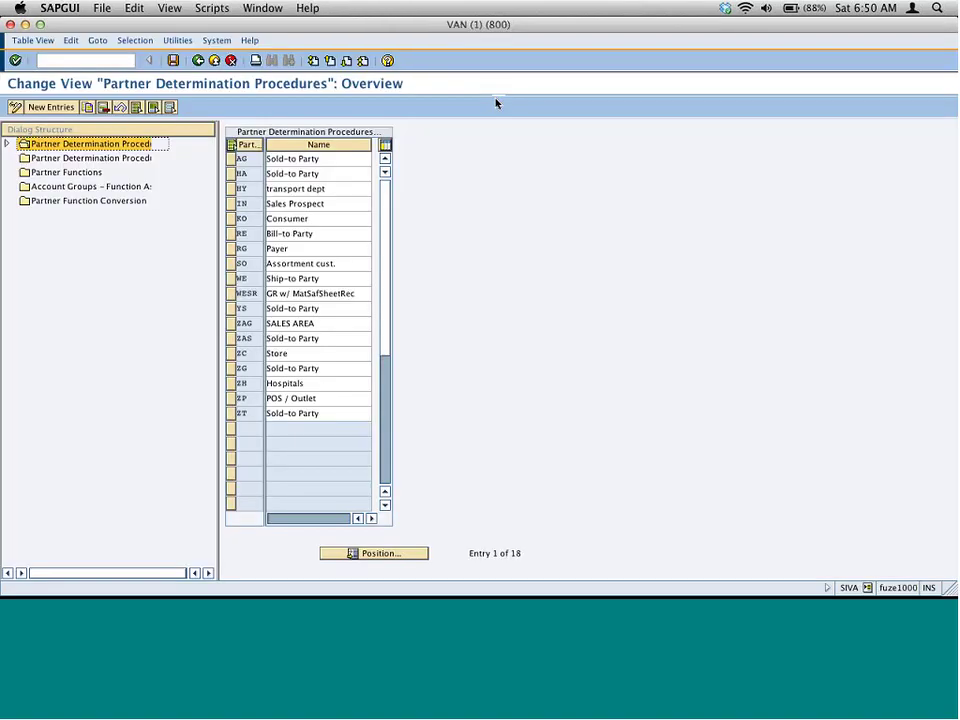
click(90, 173)
double_click(90, 173)
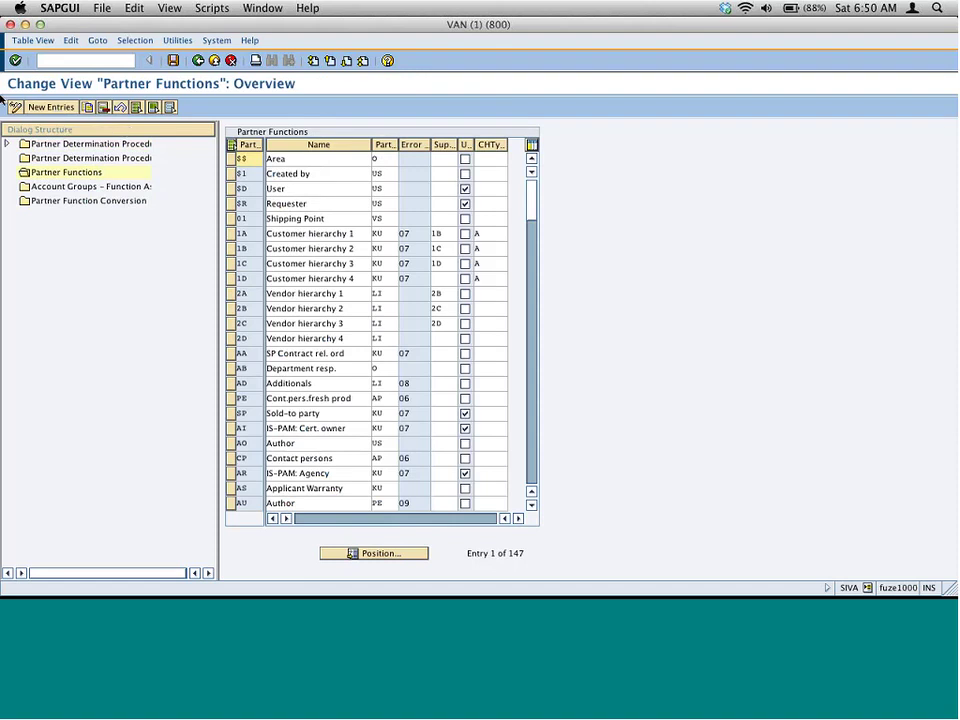
Capture the Partner Functions overview, paste it into the inkBook notes and place it below the Step 1 heading.
key(super+shift+4)
drag(2, 70, 400, 182)
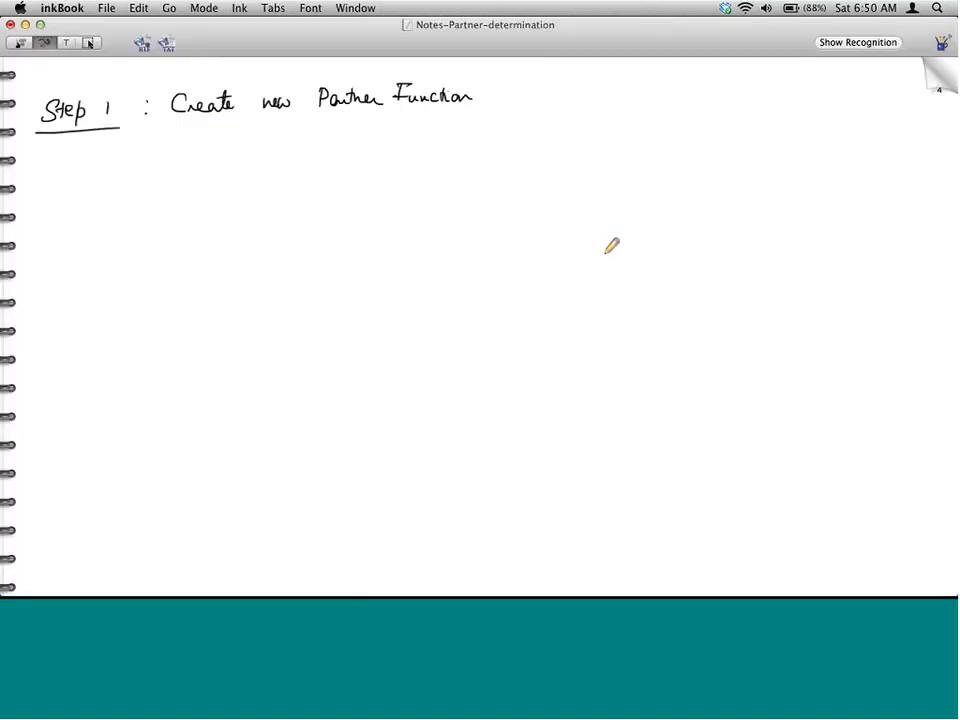
key(super+v)
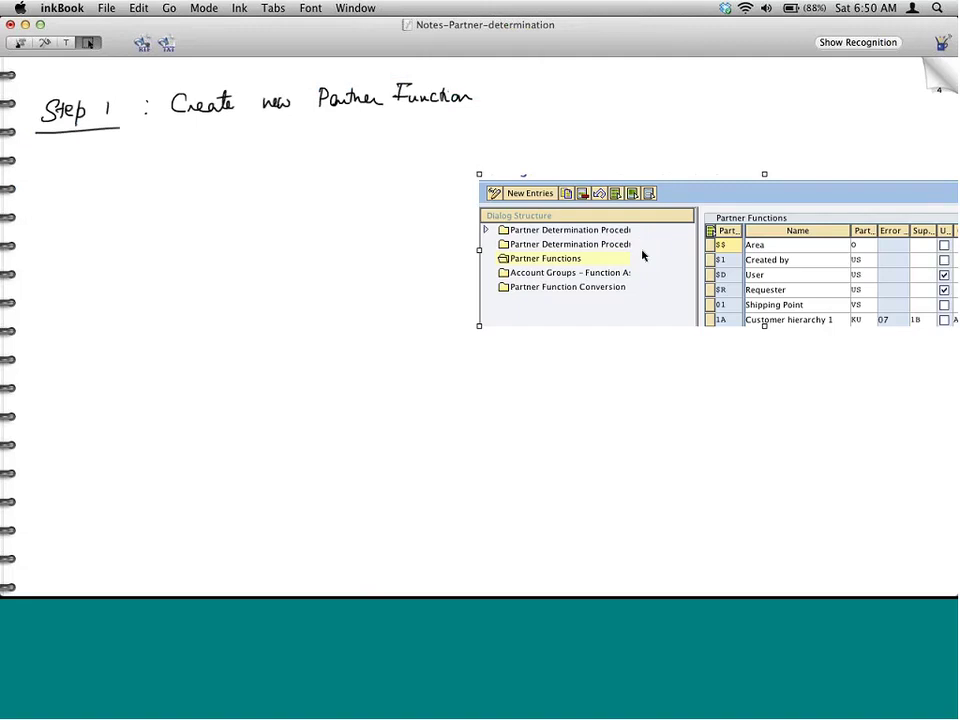
drag(640, 250, 237, 205)
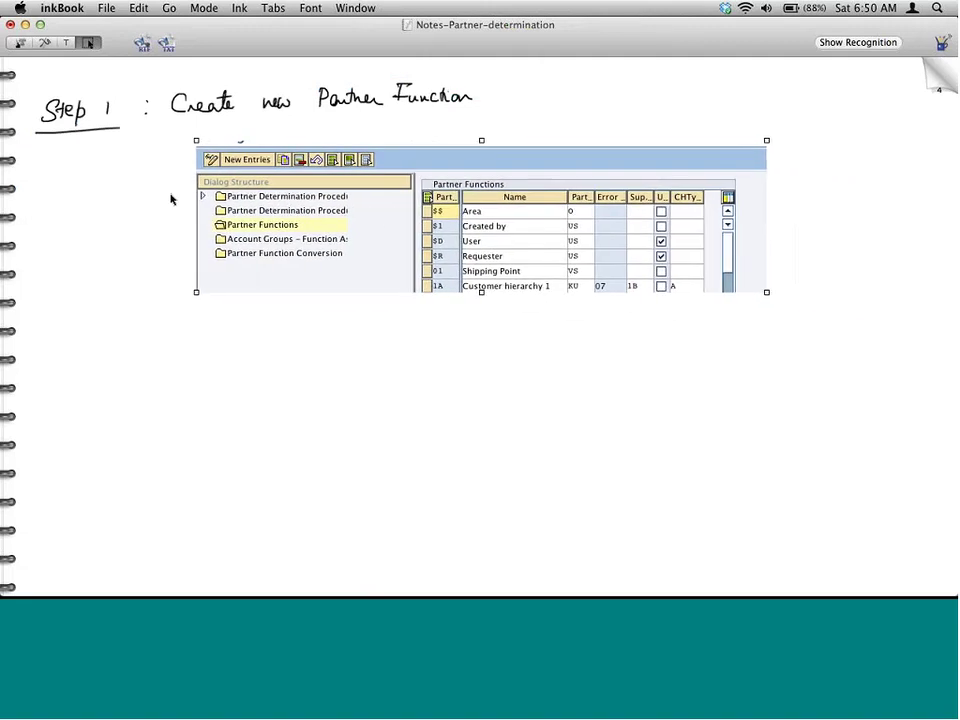
In SAPGUI, add a new partner function entry ZD with the name VAD and partner type KU (Customer).
key(super+Tab)
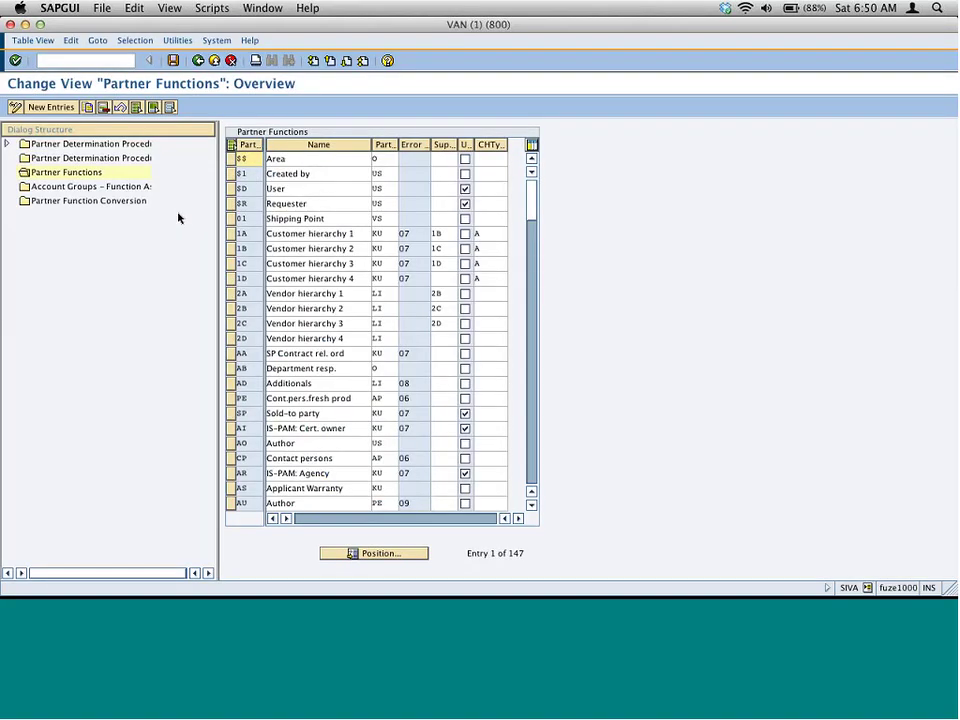
click(50, 107)
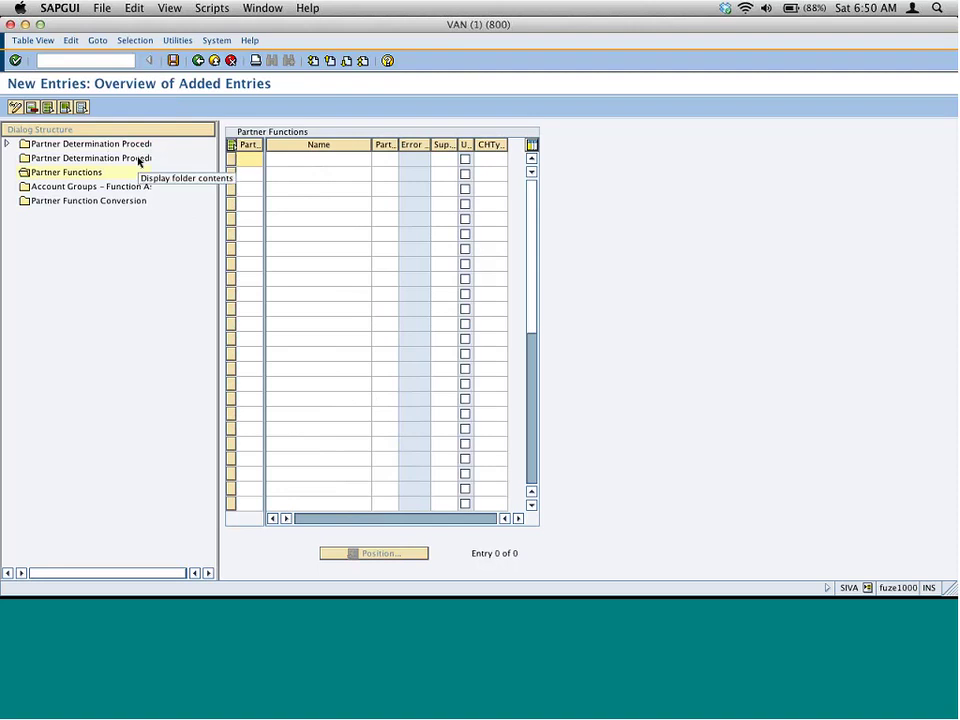
text(z)
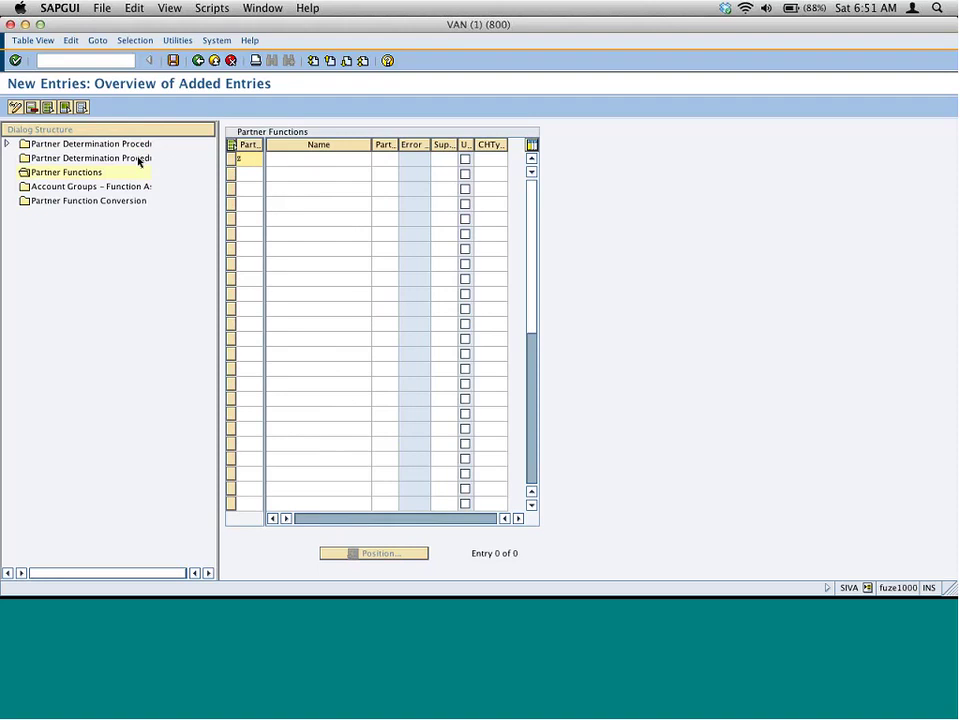
text(d)
key(Tab)
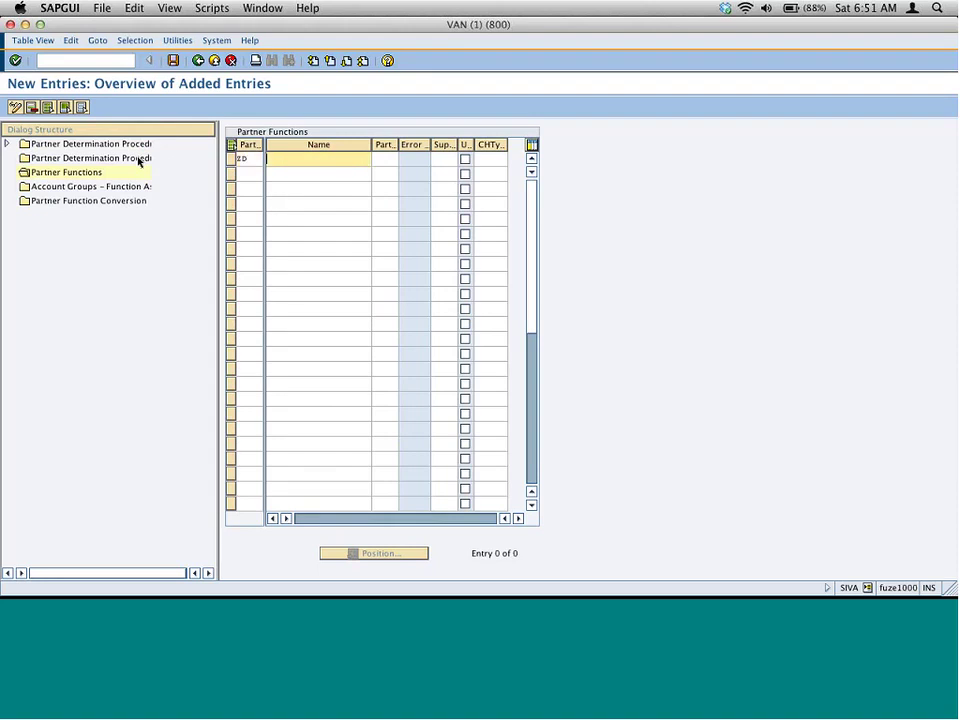
text(VAD)
key(Tab)
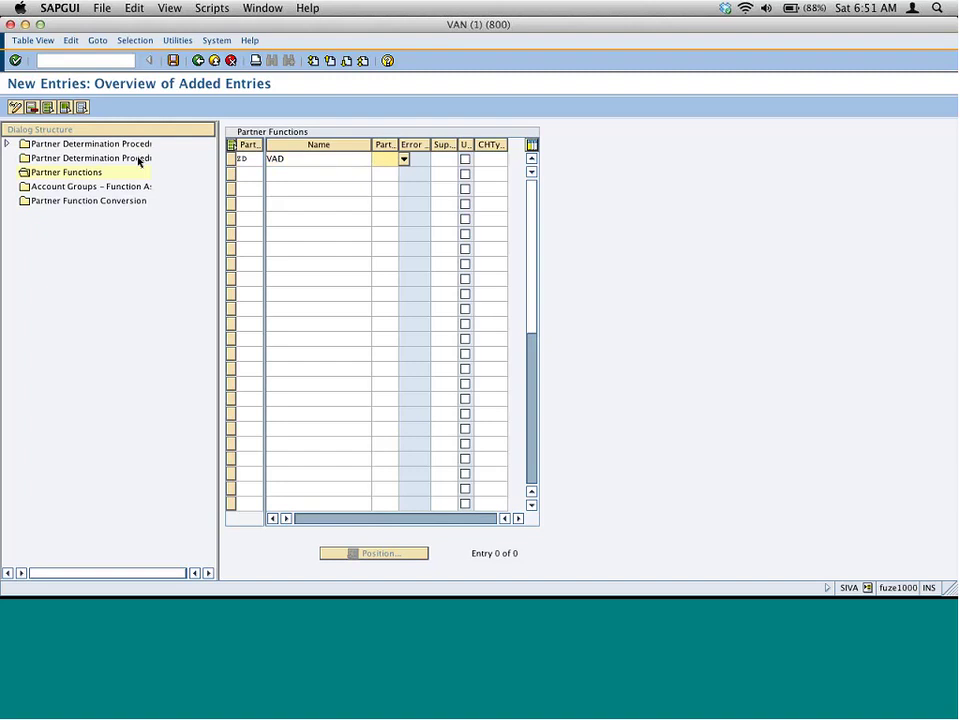
click(401, 160)
double_click(76, 137)
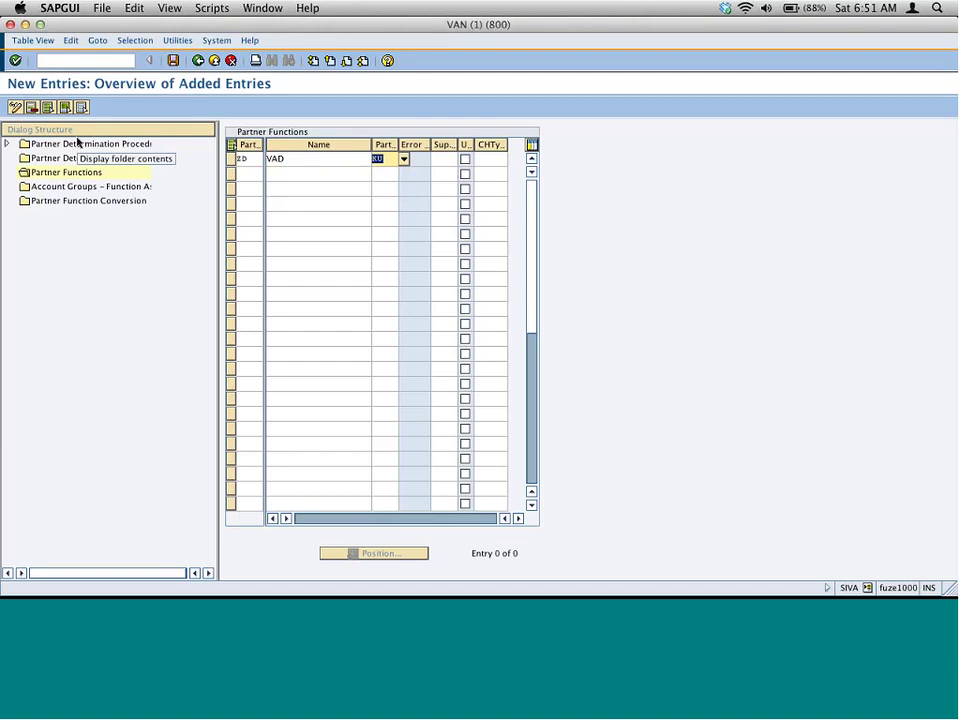
Review the available partner types for the ZD entry and try assigning type A (Work center).
click(403, 160)
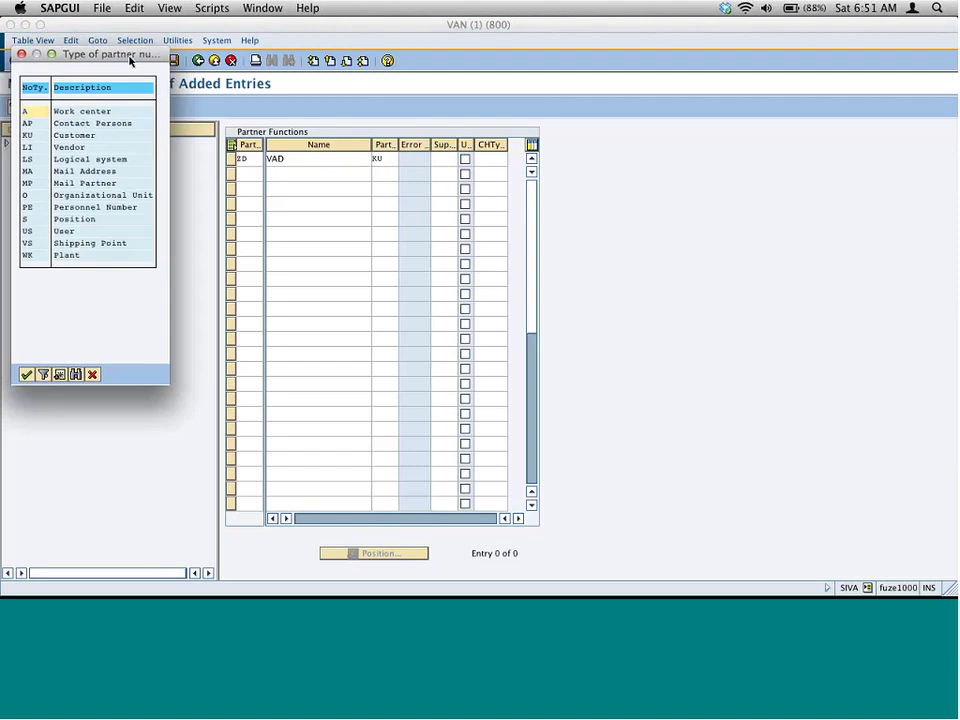
drag(129, 58, 684, 150)
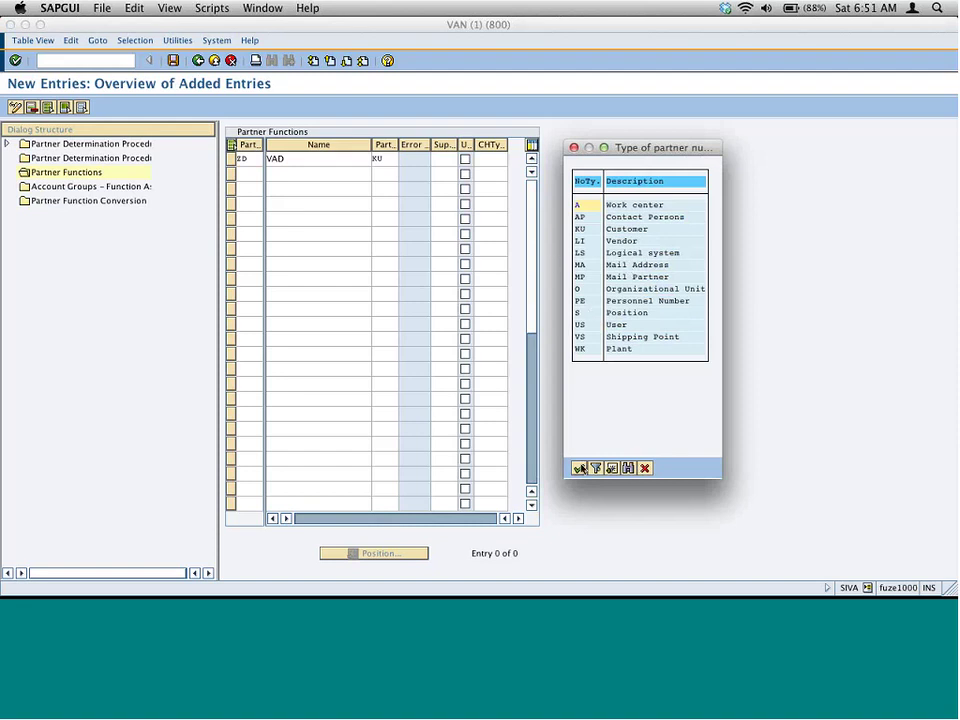
click(578, 468)
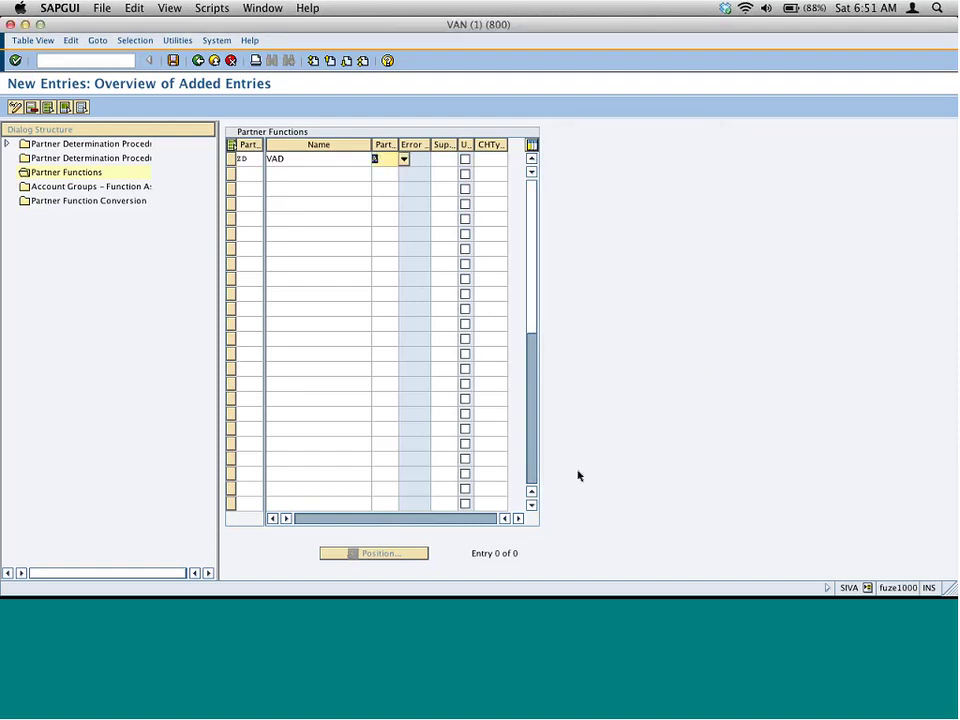
key(Return)
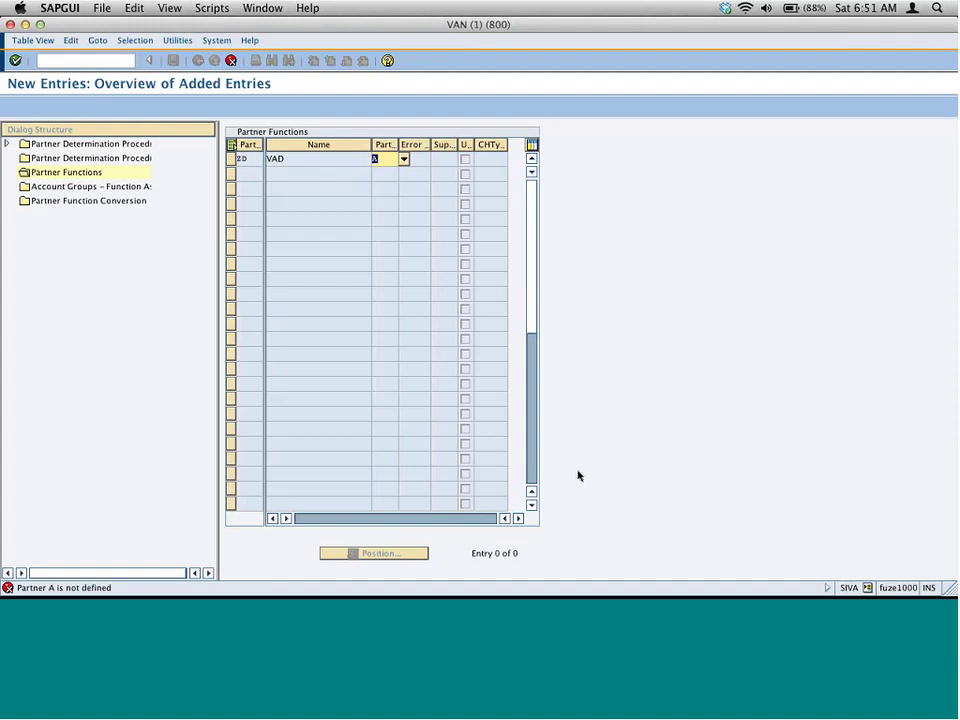
Set the ZD entry's partner type to KU and widen the Unique column to show its full heading.
text(KU)
key(Return)
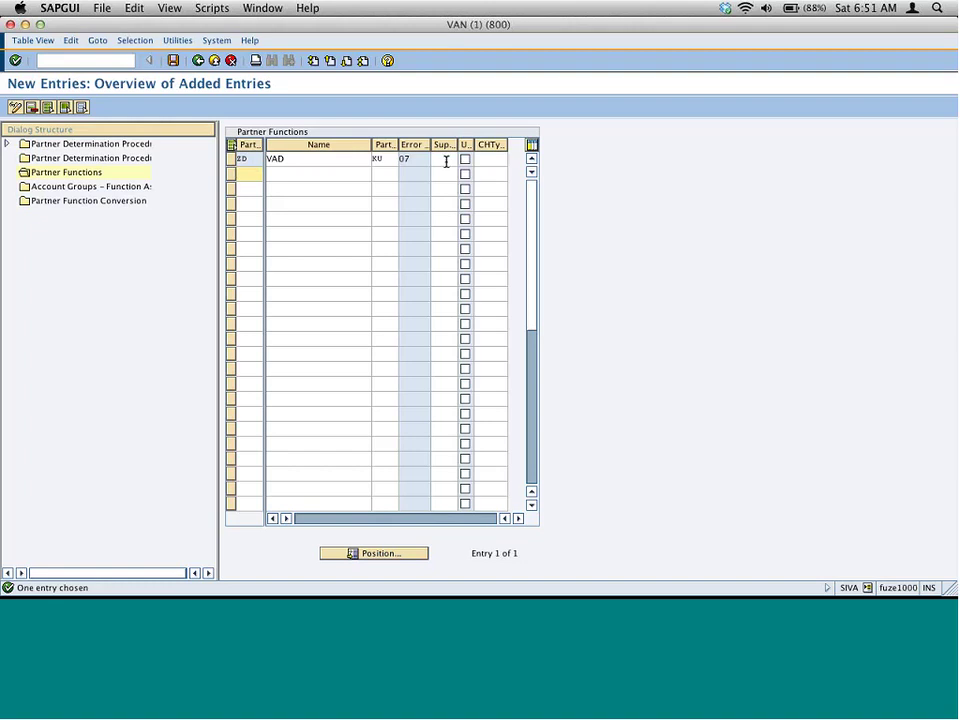
drag(447, 145, 491, 146)
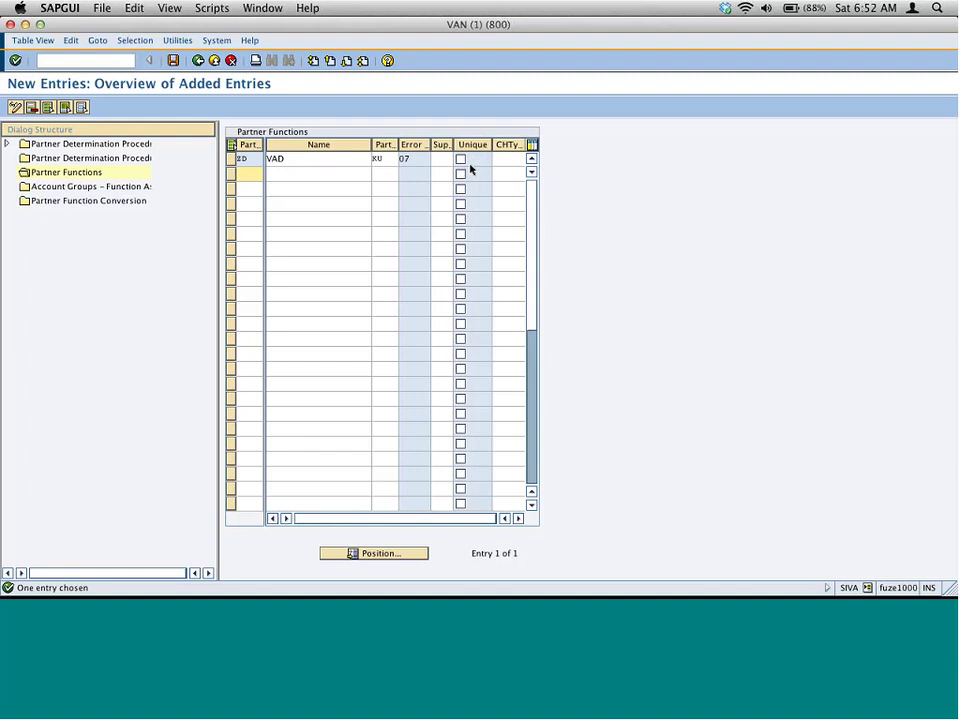
Capture the new VAD entry, paste it into the inkBook notes and place it beneath the Partner Functions image.
key(super+shift+4)
drag(1, 61, 561, 223)
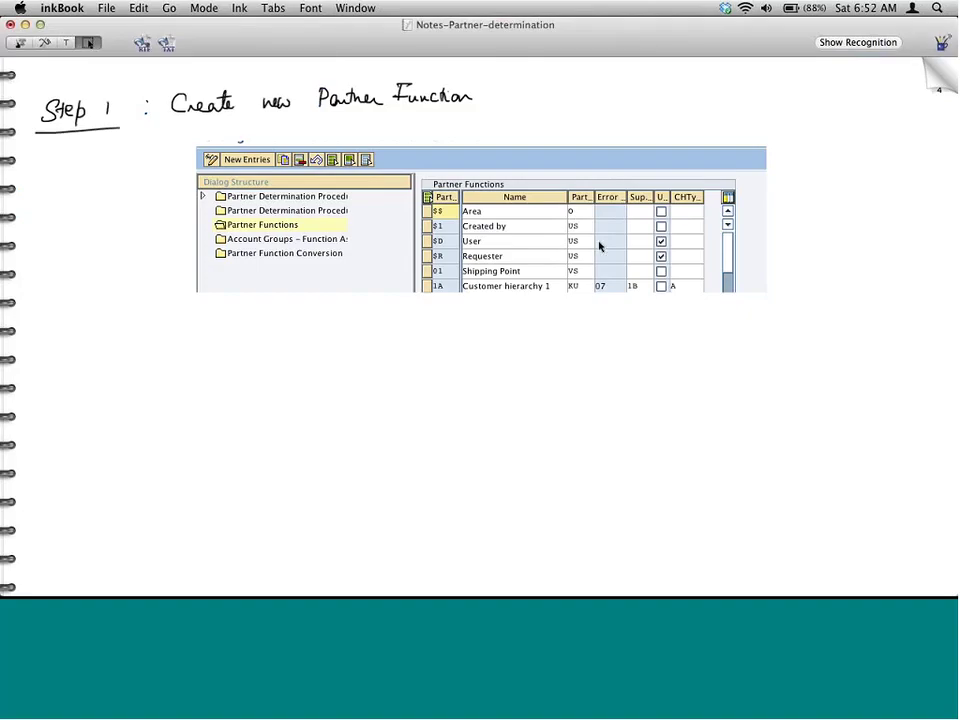
key(super+v)
drag(833, 296, 523, 484)
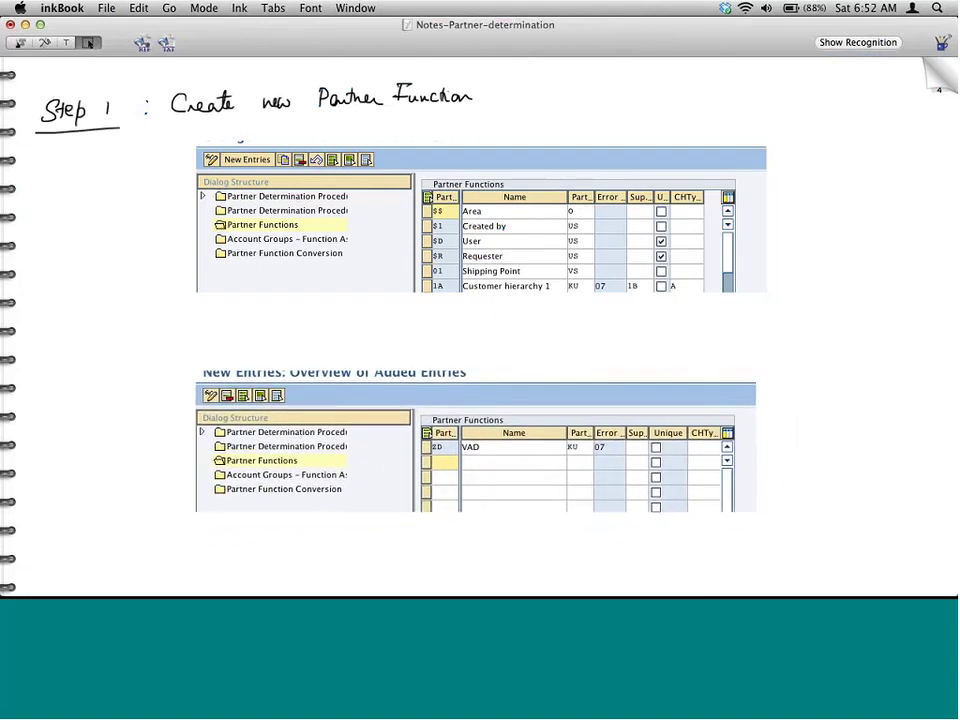
With the pen, draw an arrow to the ZD column, tick the name VAD and box the partner type KU.
click(44, 42)
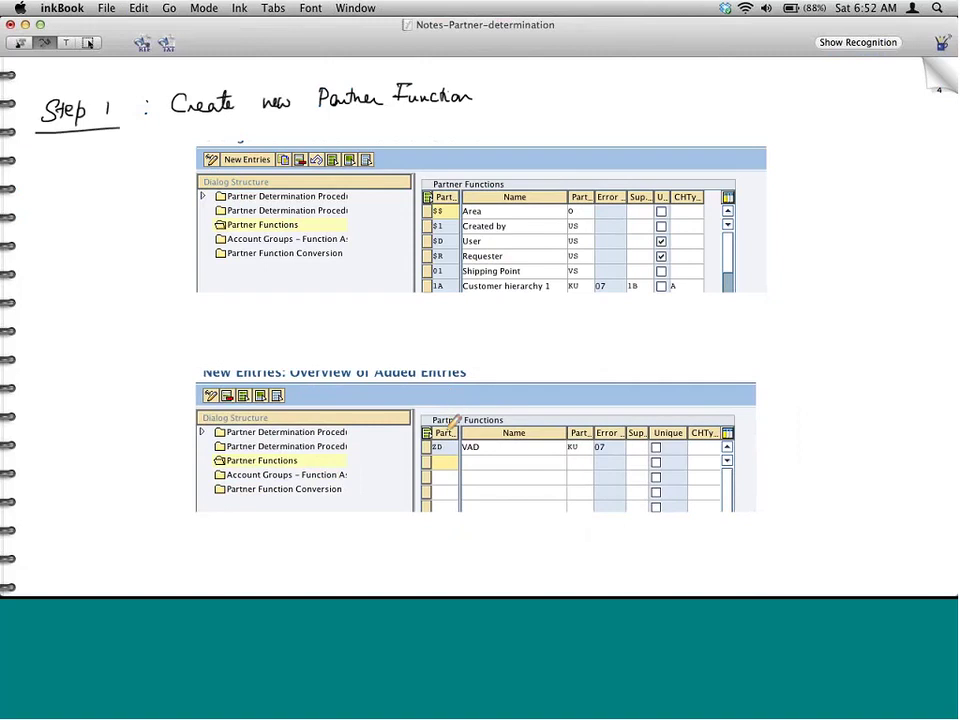
drag(446, 428, 473, 393)
drag(487, 447, 498, 442)
mouse_move(568, 442)
mouse_down()
mouse_move(569, 455)
mouse_move(592, 454)
mouse_move(590, 441)
mouse_up()
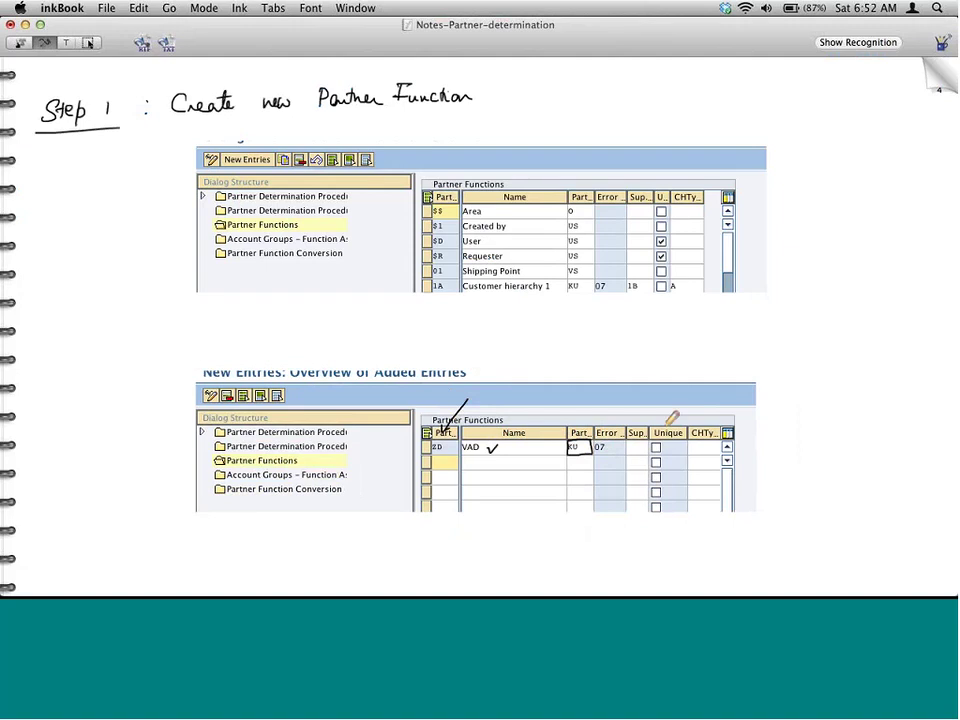
Draw an arrow to the Unique column and handwrite "ONLY 1 occurance per PF" beside it.
drag(665, 418, 682, 405)
mouse_move(680, 383)
mouse_down()
mouse_move(706, 392)
mouse_move(714, 372)
mouse_move(703, 392)
mouse_move(752, 369)
mouse_up()
mouse_move(767, 366)
mouse_down()
mouse_move(766, 377)
mouse_move(793, 350)
mouse_move(834, 343)
mouse_move(856, 358)
mouse_move(889, 318)
mouse_move(906, 322)
mouse_up()
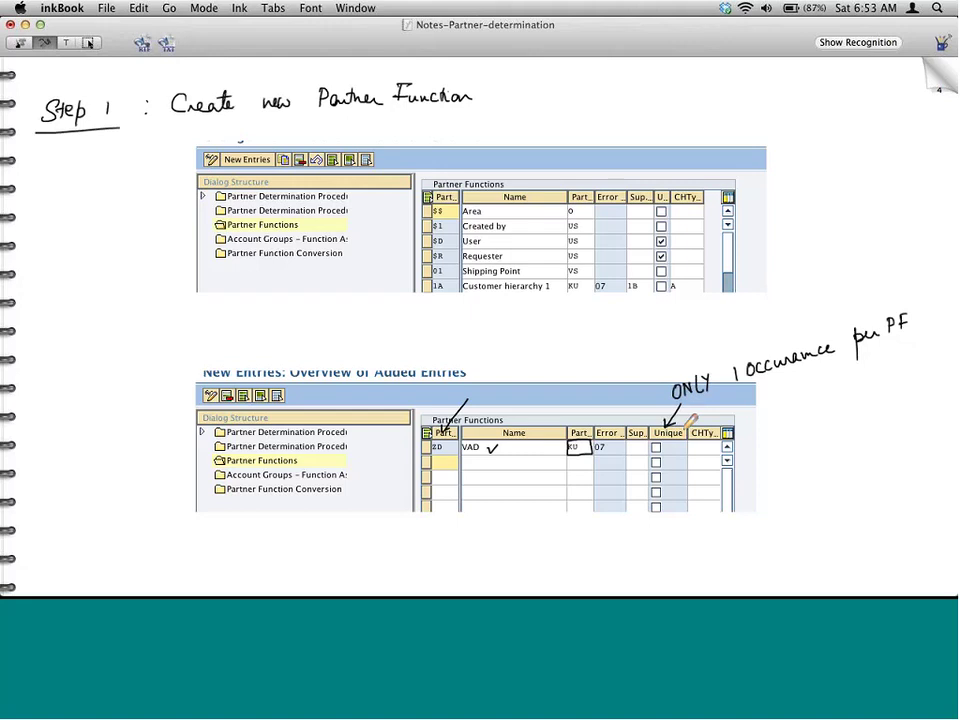
Return to SAPGUI and save the VAD partner function in customizing request VANK900274.
key(super+h)
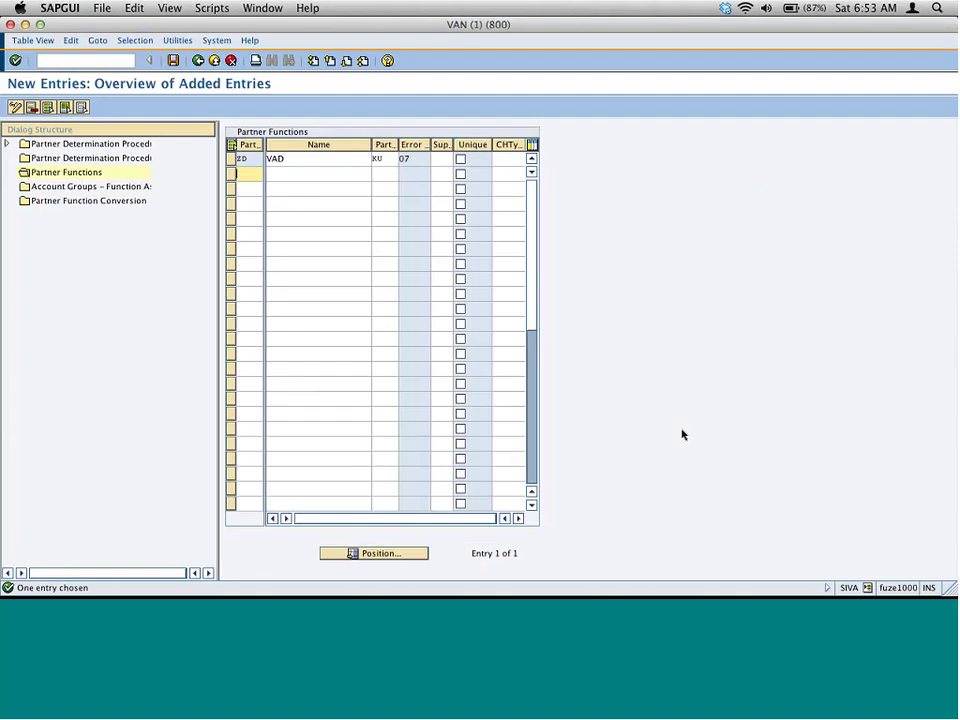
click(173, 61)
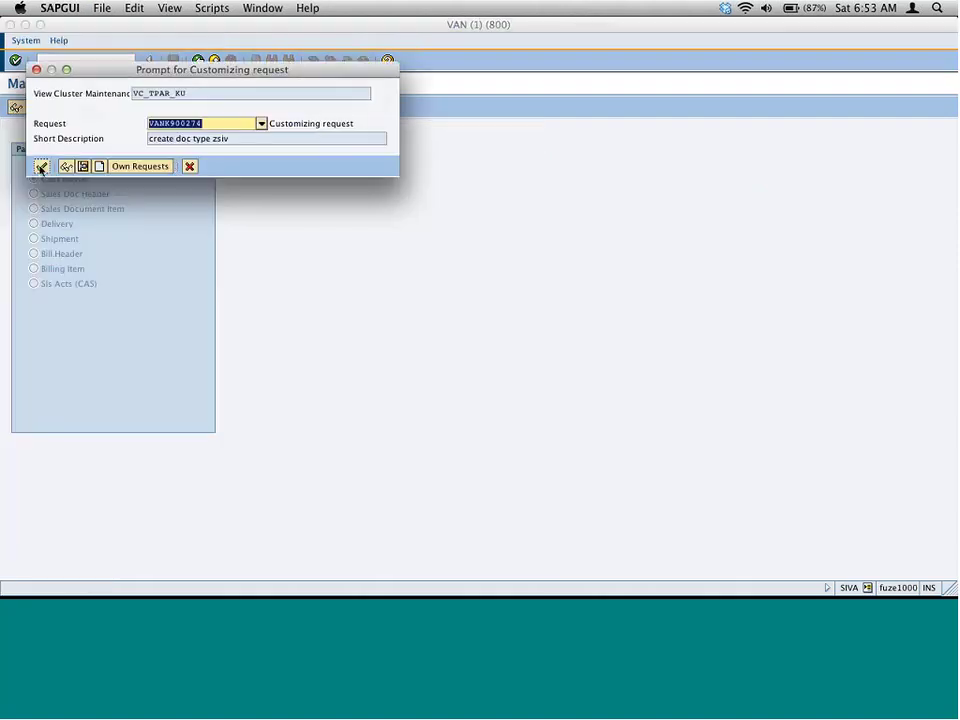
click(37, 164)
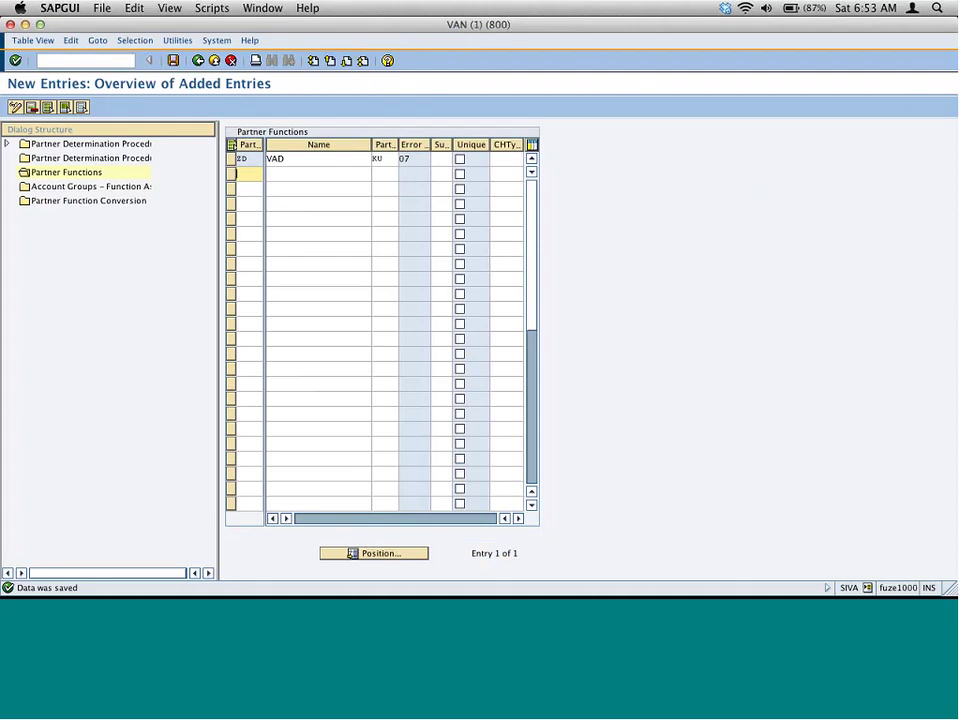
Look up partner function ER in Partner Function Conversion, widen the Partner Descriptn column and return to Partner Functions.
click(130, 203)
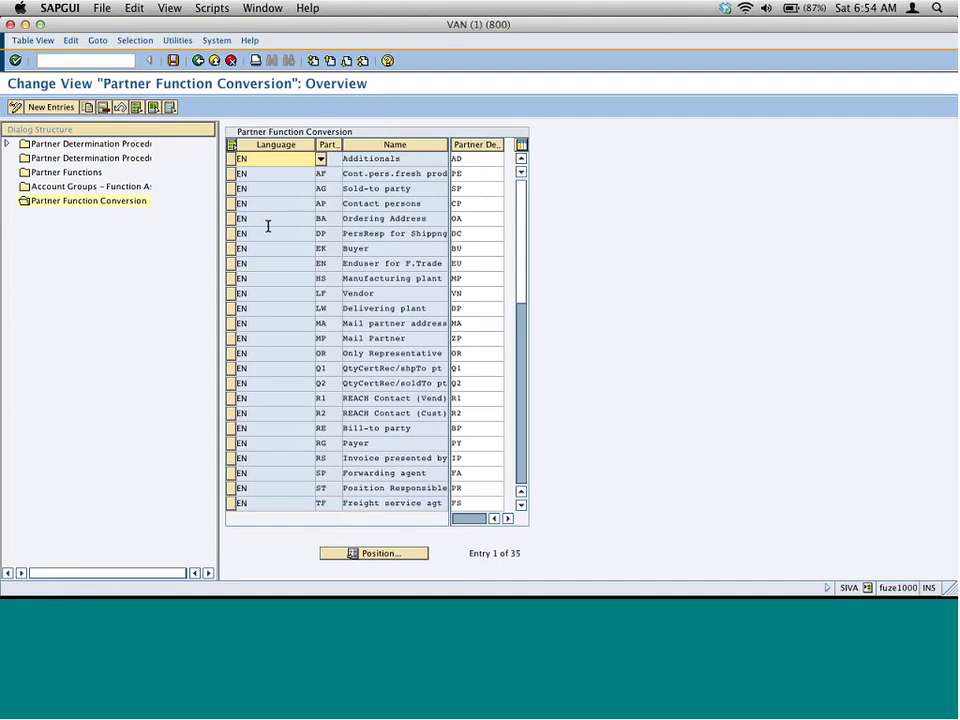
click(420, 552)
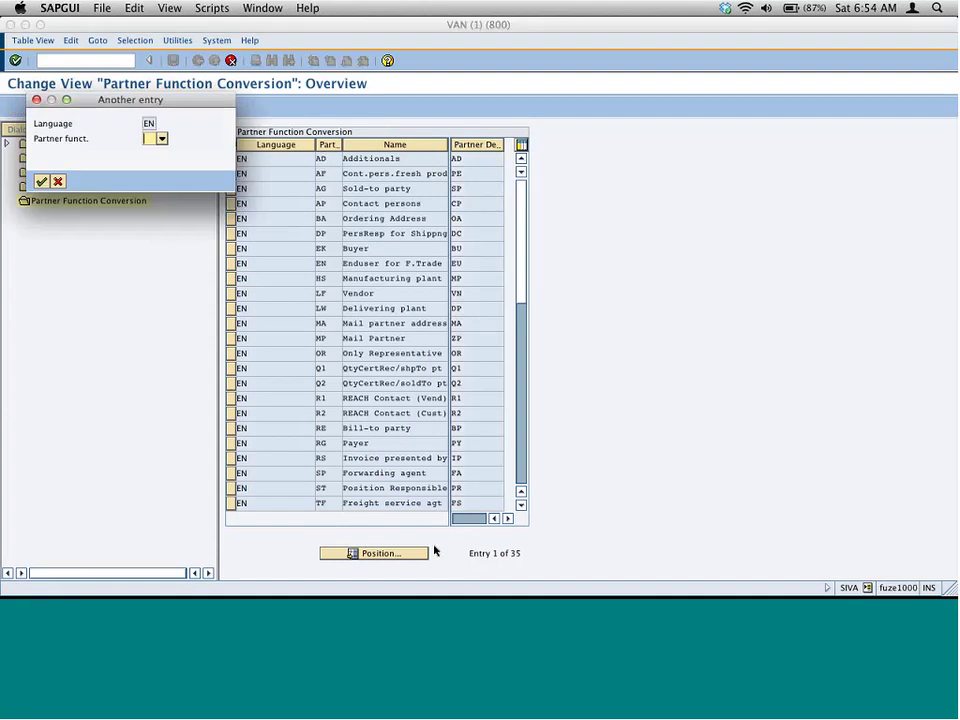
text(ER)
key(Return)
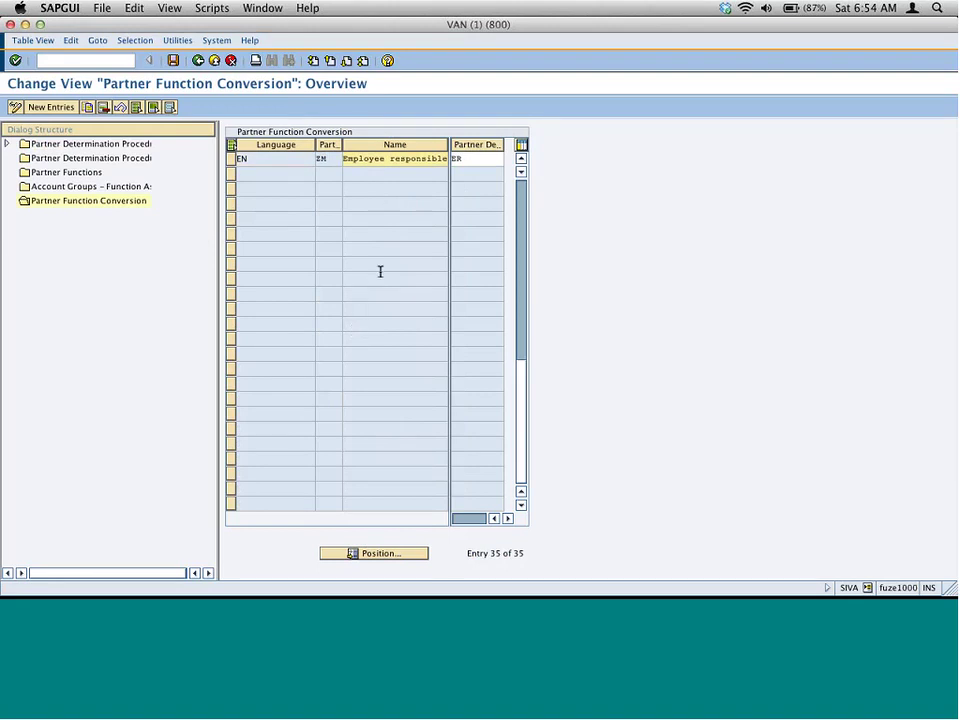
drag(448, 146, 506, 146)
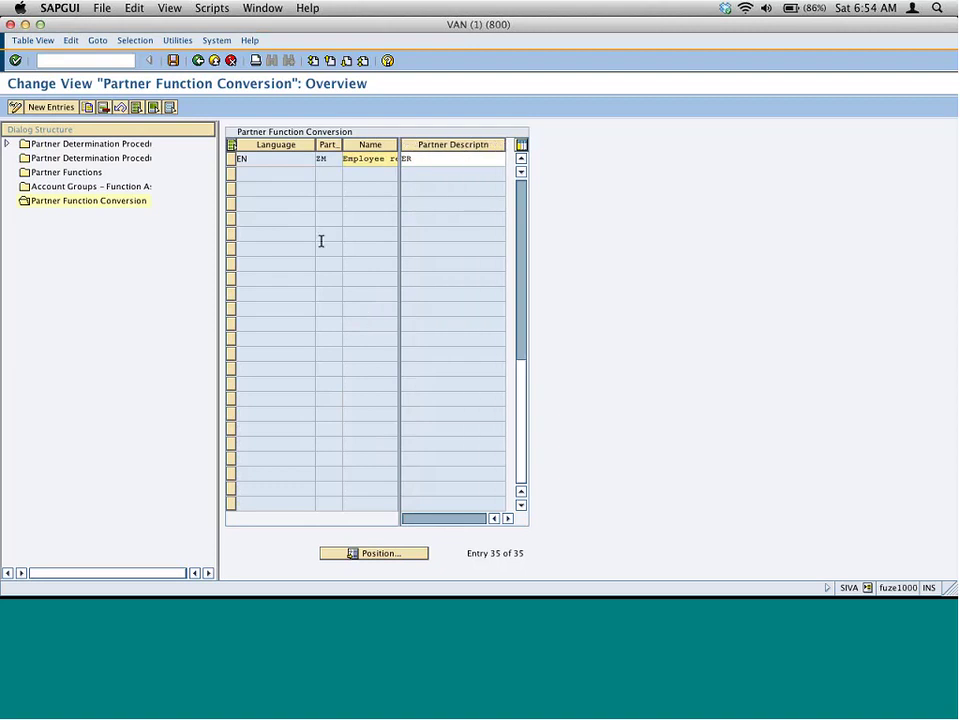
click(86, 173)
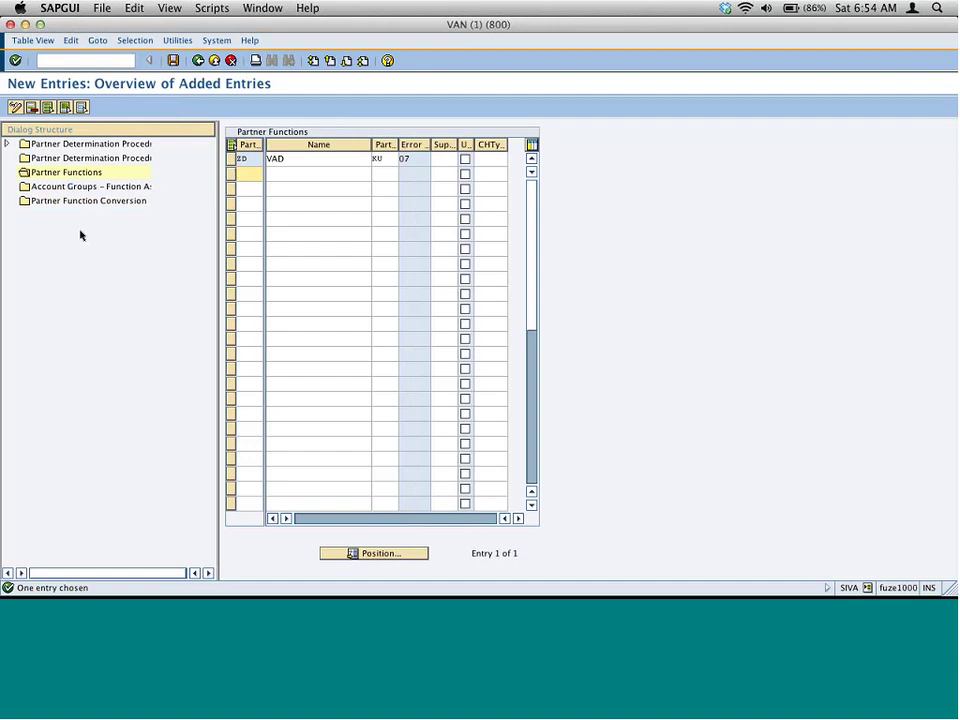
Expand Partner Determination Procedures in the dialog structure and open its overview.
click(7, 145)
double_click(85, 147)
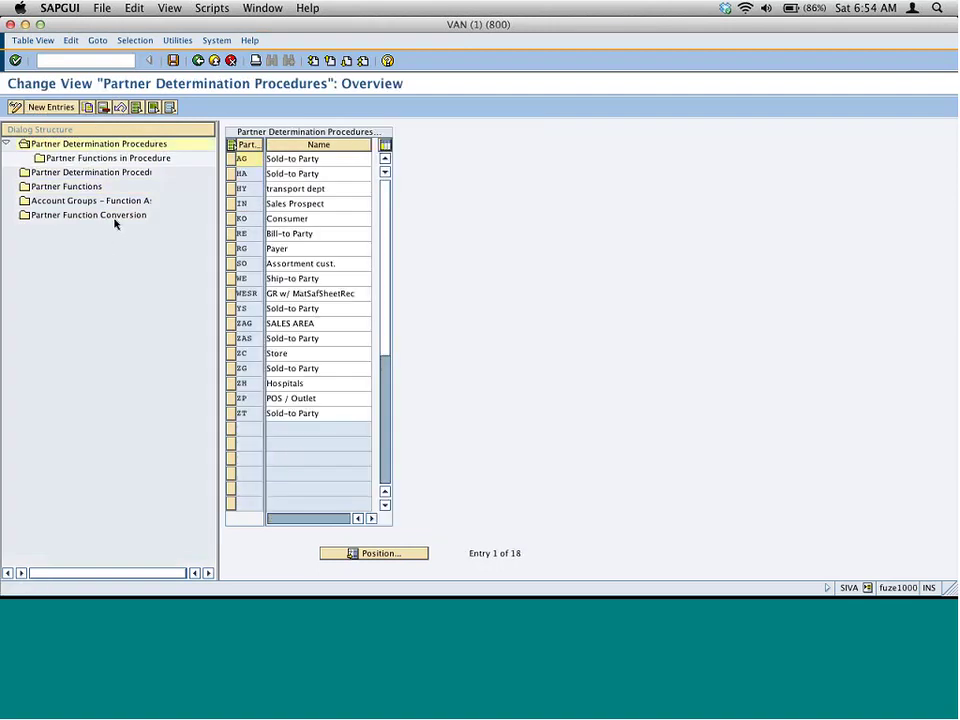
key(Tab)
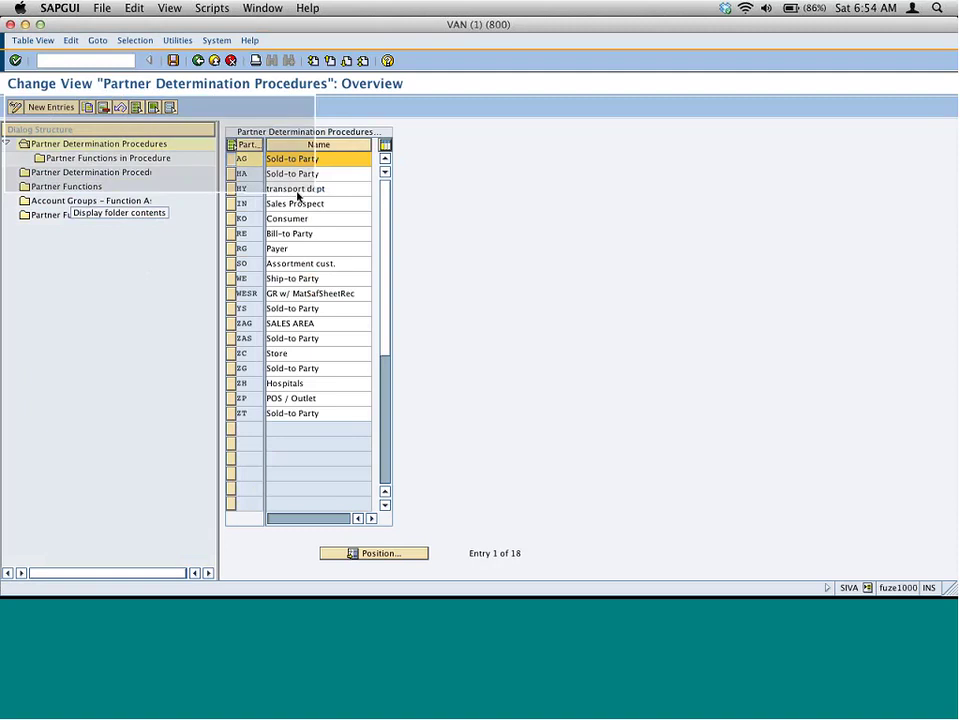
On a new inkBook page, handwrite "Step 2 : Create new Partner Det. Procedure" and underline Step 2.
key(super+Tab)
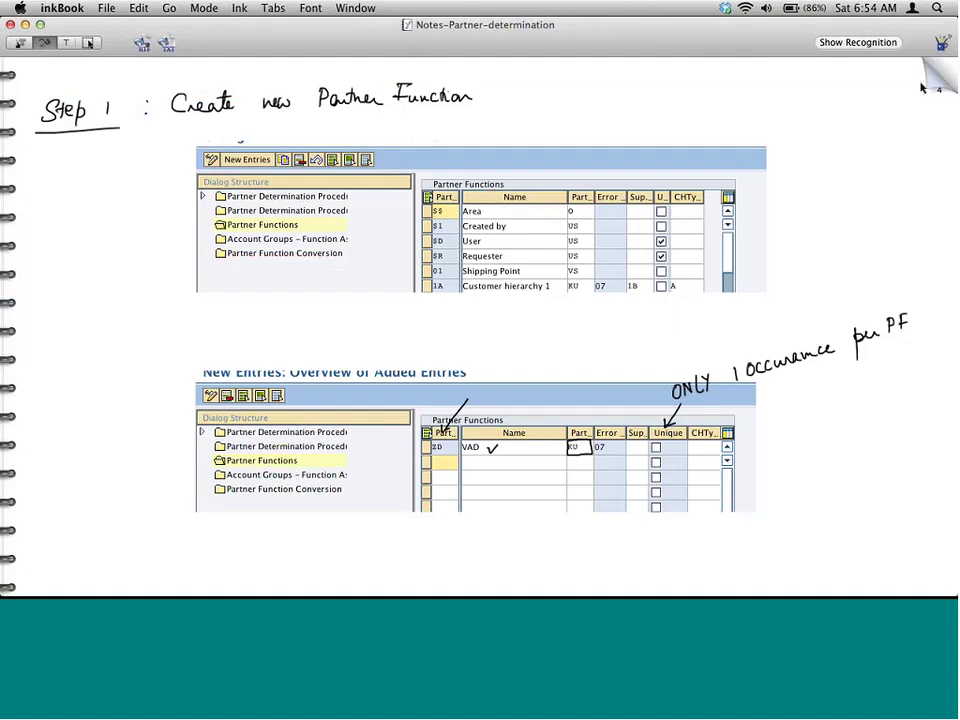
key(super+Right)
mouse_move(54, 90)
mouse_down()
mouse_move(75, 81)
mouse_move(79, 105)
mouse_move(103, 79)
mouse_move(106, 101)
mouse_up()
drag(30, 121, 127, 112)
click(139, 94)
click(139, 101)
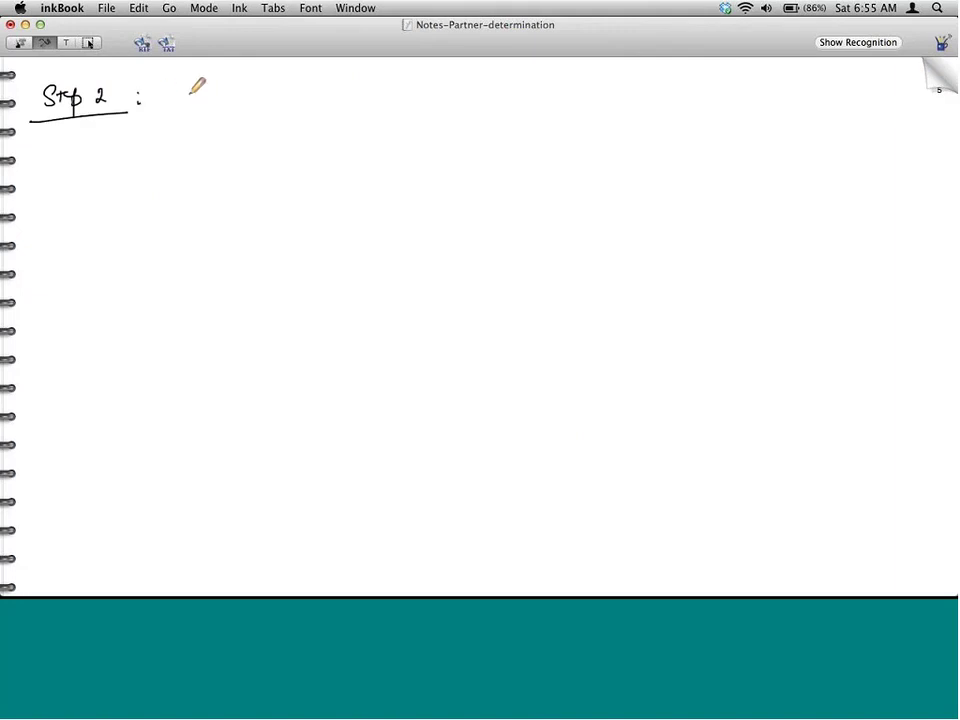
mouse_move(190, 87)
mouse_down()
mouse_move(219, 100)
mouse_move(223, 88)
mouse_move(414, 90)
mouse_move(458, 70)
mouse_move(476, 85)
mouse_move(504, 72)
mouse_move(539, 79)
mouse_up()
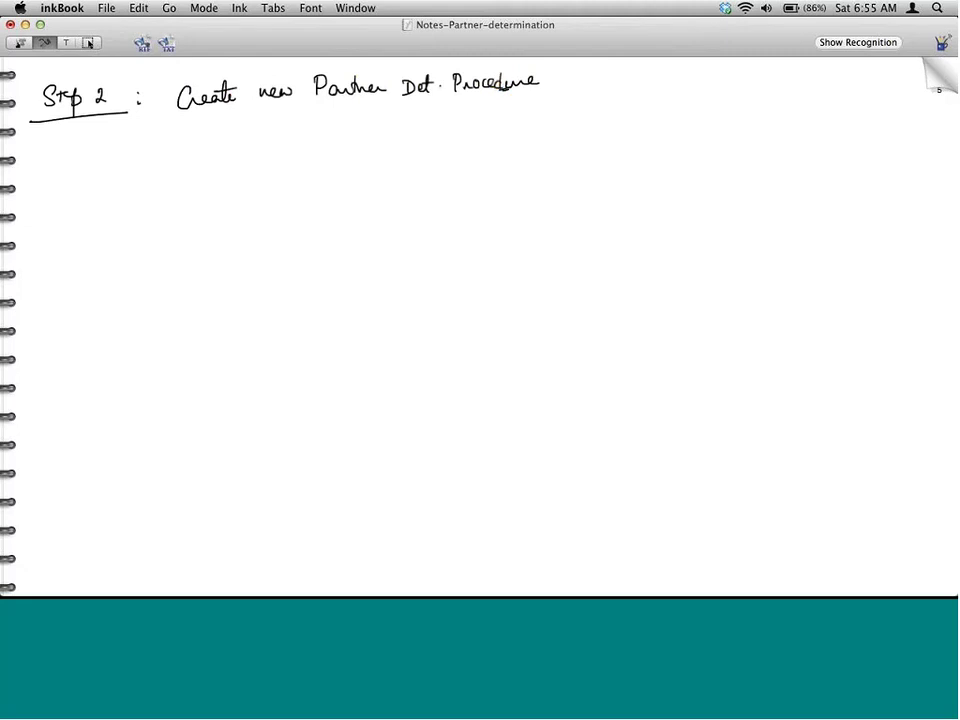
Paste the procedures overview screenshot under the Step 2 heading, tick the AG Sold-to Party row and draw an arrow to the copy icon.
key(super+v)
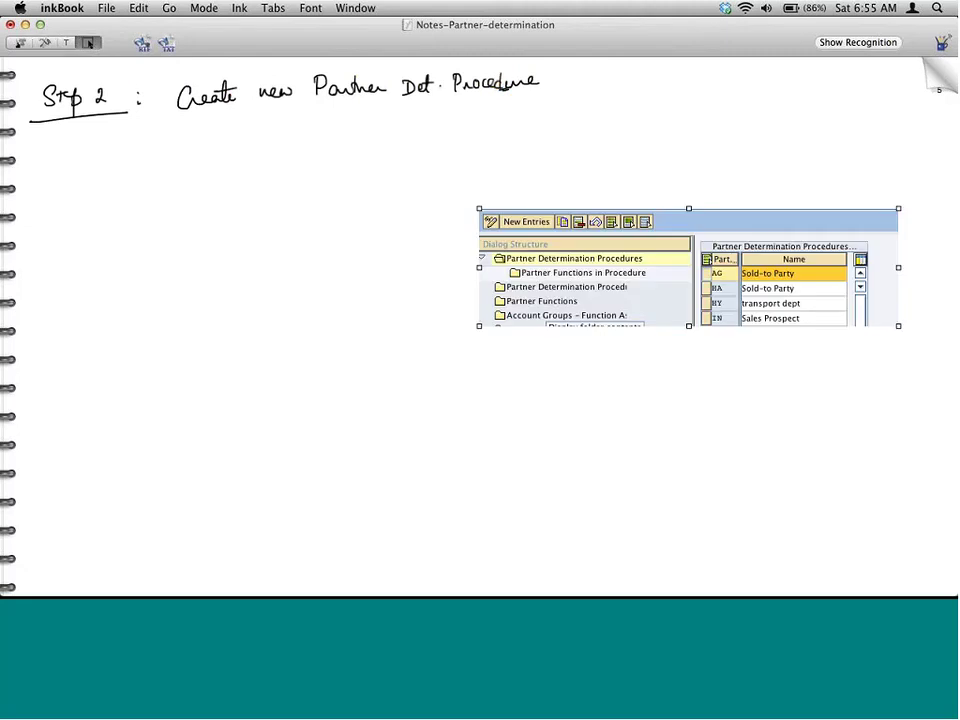
drag(652, 250, 442, 202)
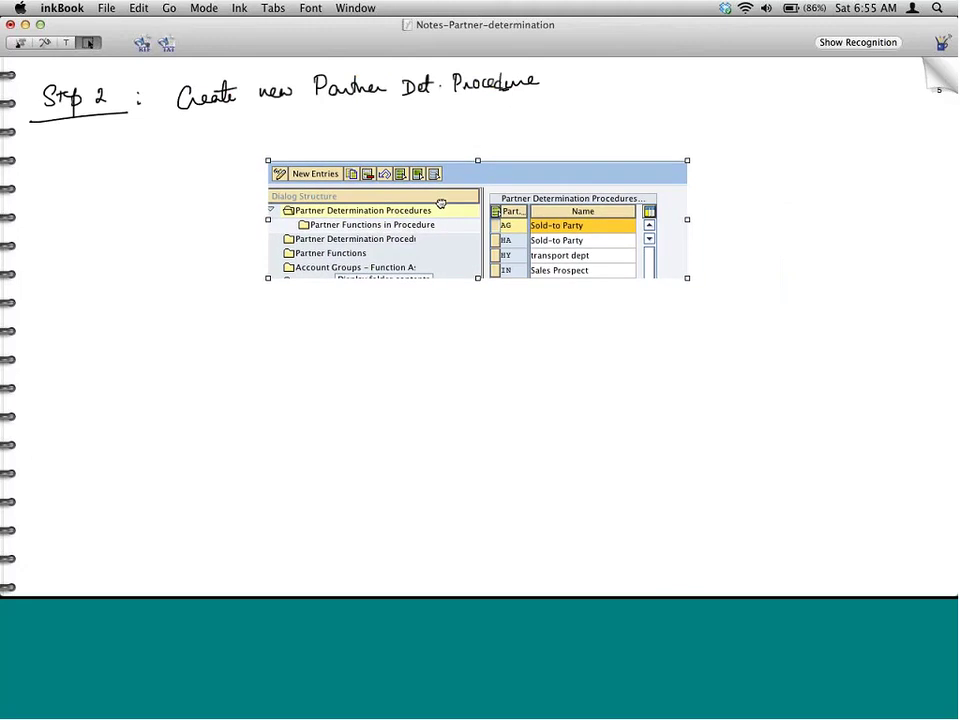
click(45, 41)
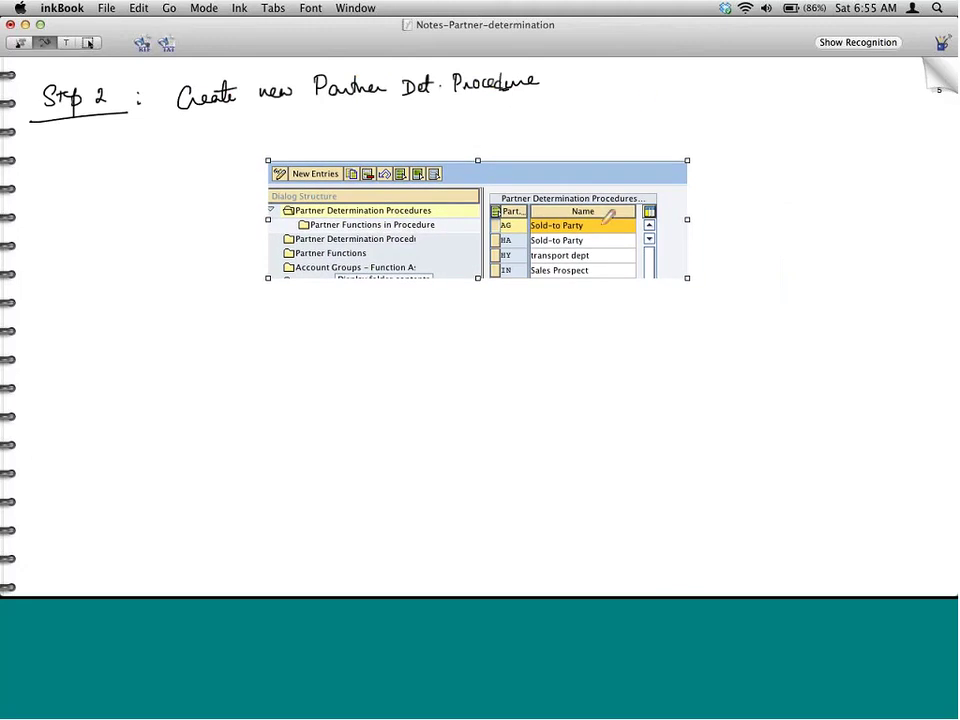
drag(590, 225, 607, 219)
drag(359, 152, 350, 172)
In SAPGUI, copy partner determination procedure AG as ZD with the name Custom PDP.
key(super+Tab)
click(92, 103)
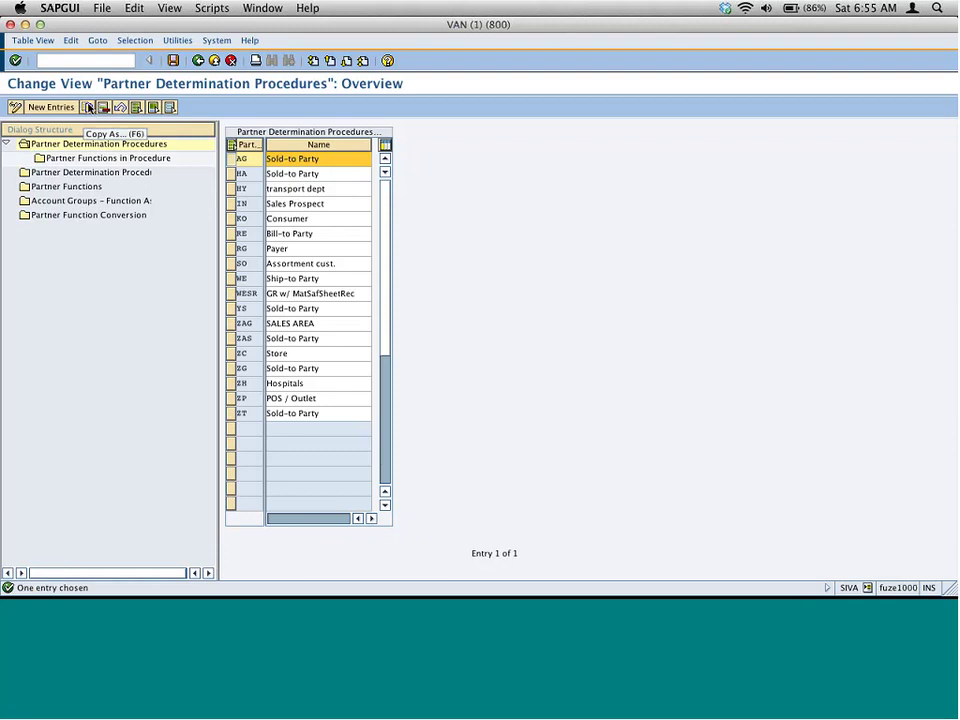
text(ZD)
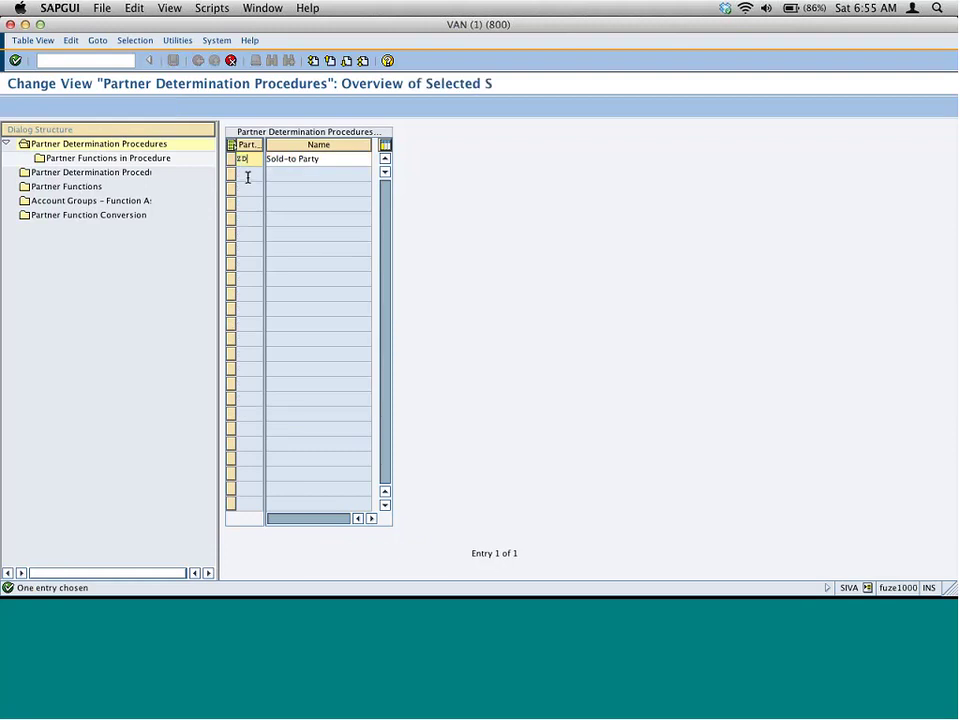
key(Tab)
text(Custo)
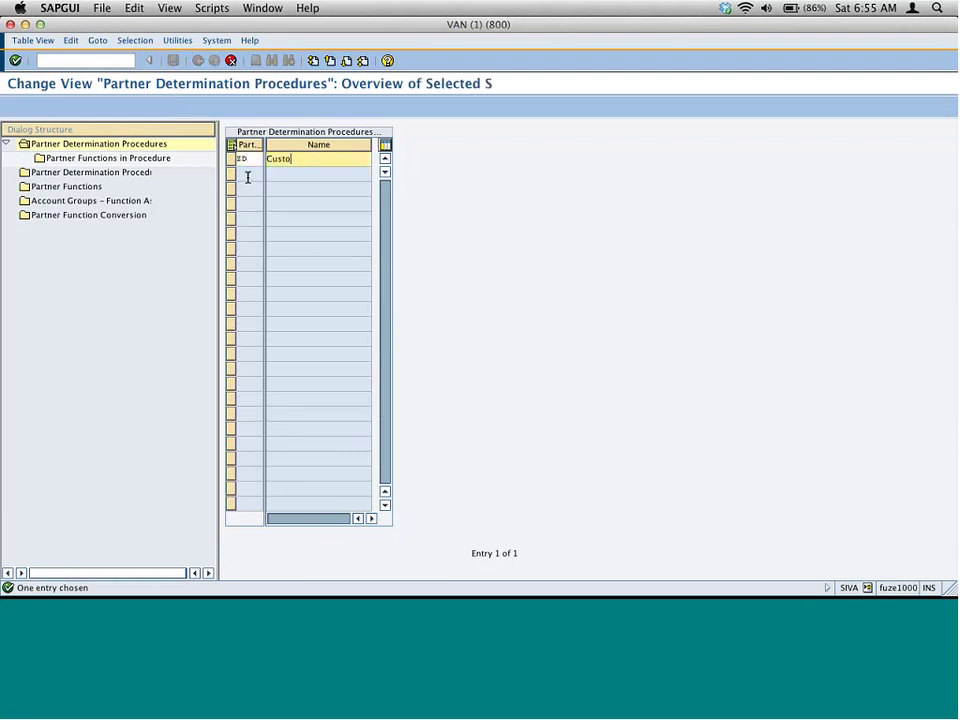
text(m PDP)
key(Return)
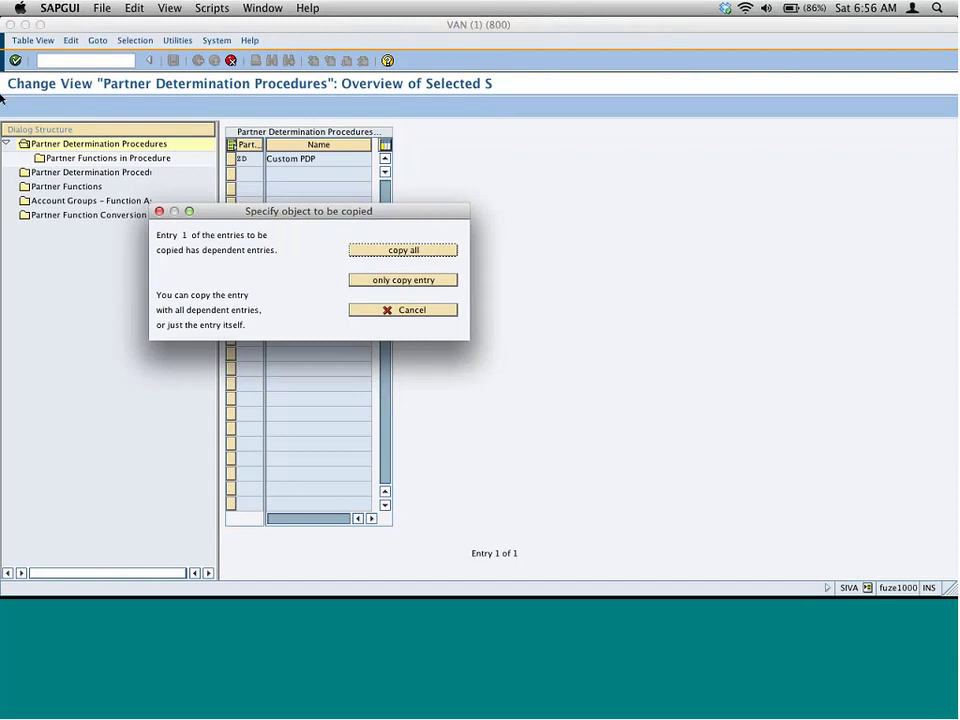
Capture the ZD entry with its copy prompt, paste it into inkBook and place it below the first screenshot.
drag(4, 96, 491, 358)
key(super+Tab)
key(super+v)
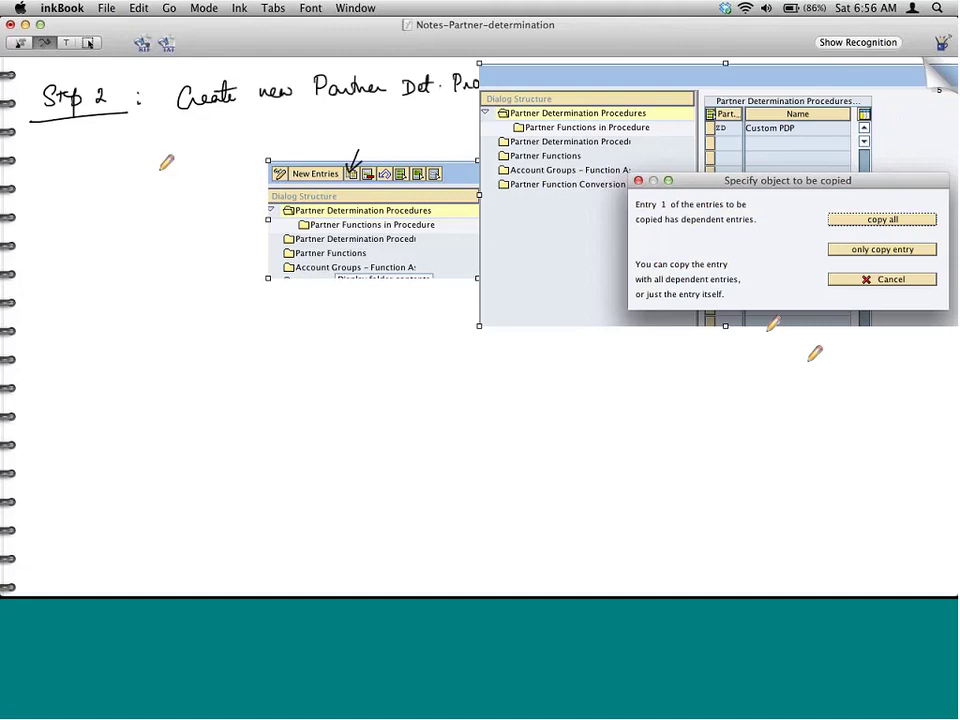
click(88, 43)
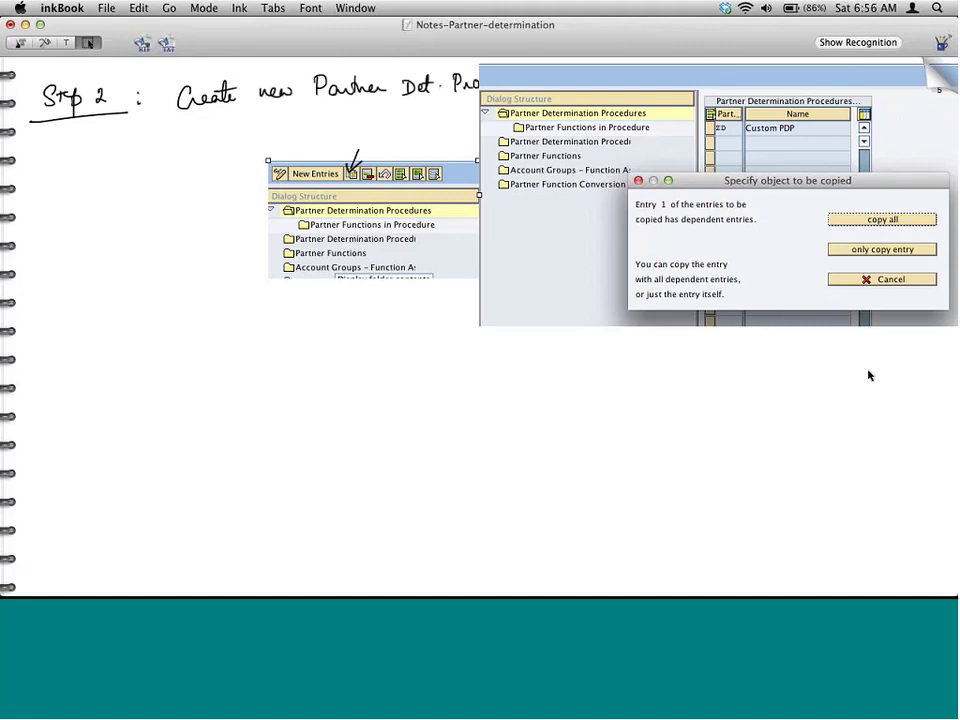
drag(876, 183, 622, 425)
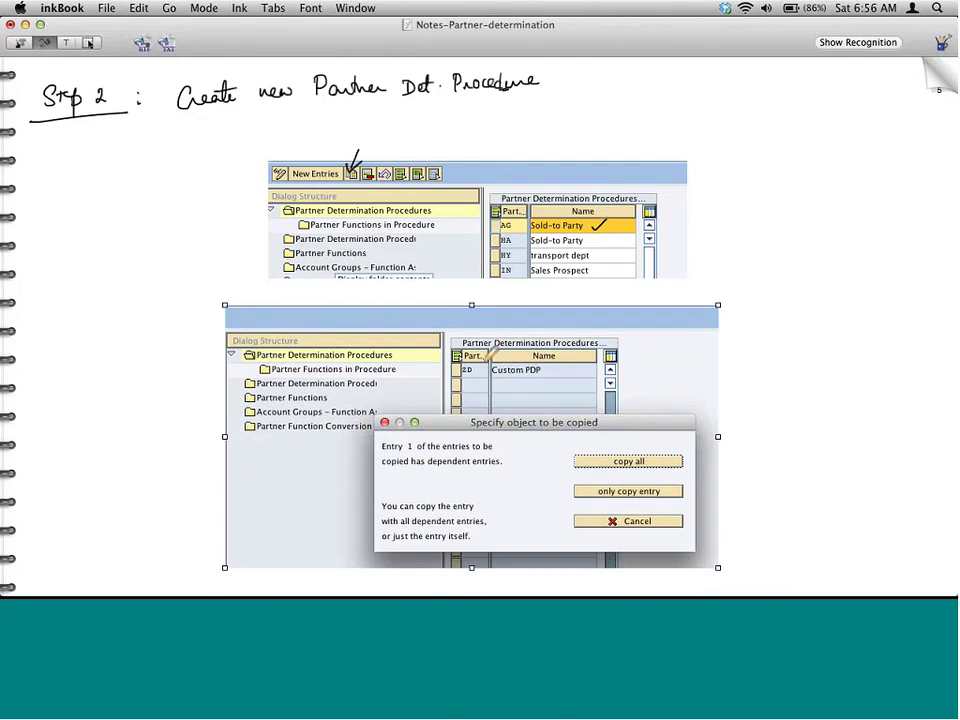
Box the ZD code, draw an arrow to the copy all option and turn to a new notebook page.
mouse_move(470, 366)
mouse_down()
mouse_move(458, 370)
mouse_move(472, 378)
mouse_move(462, 366)
mouse_up()
drag(664, 447, 677, 434)
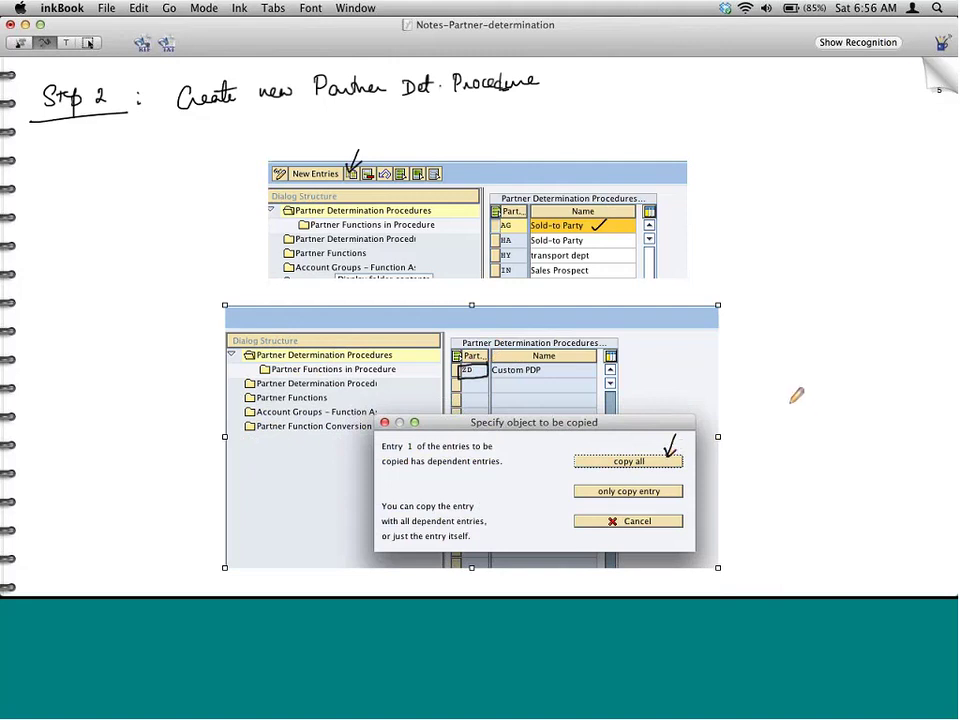
click(924, 93)
click(924, 93)
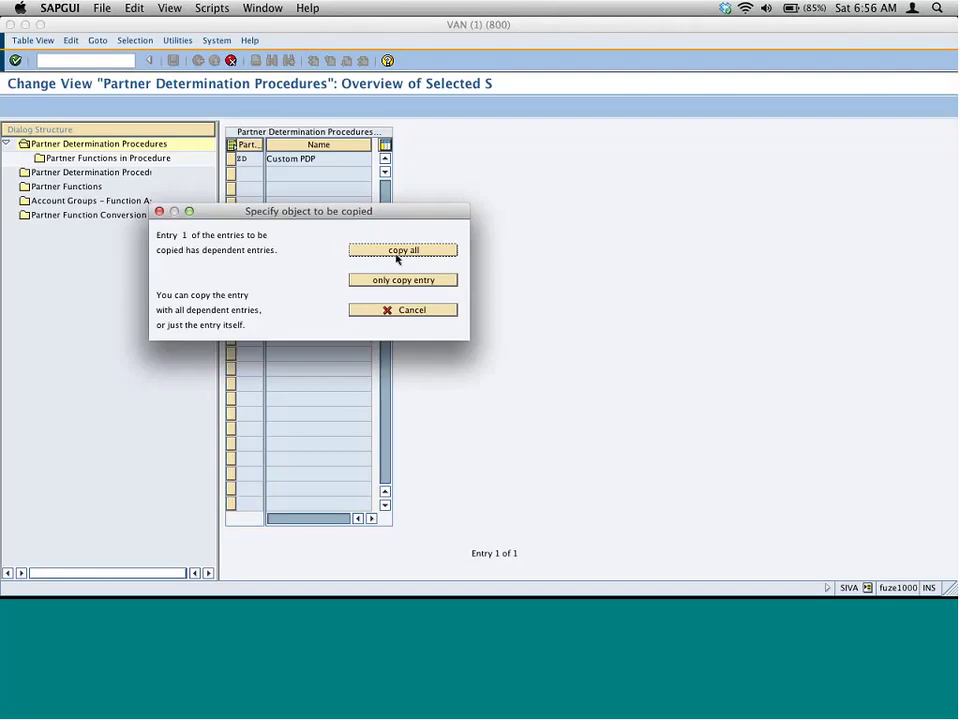
Copy the procedure with all dependent entries, skip partner function ZP and acknowledge the information message.
click(398, 255)
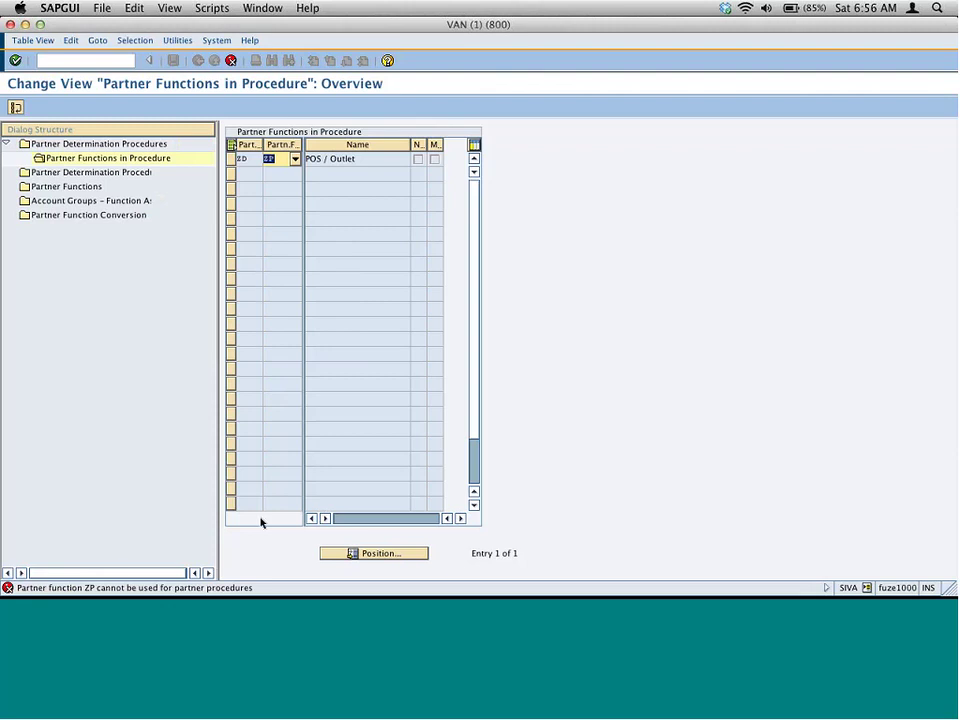
click(15, 108)
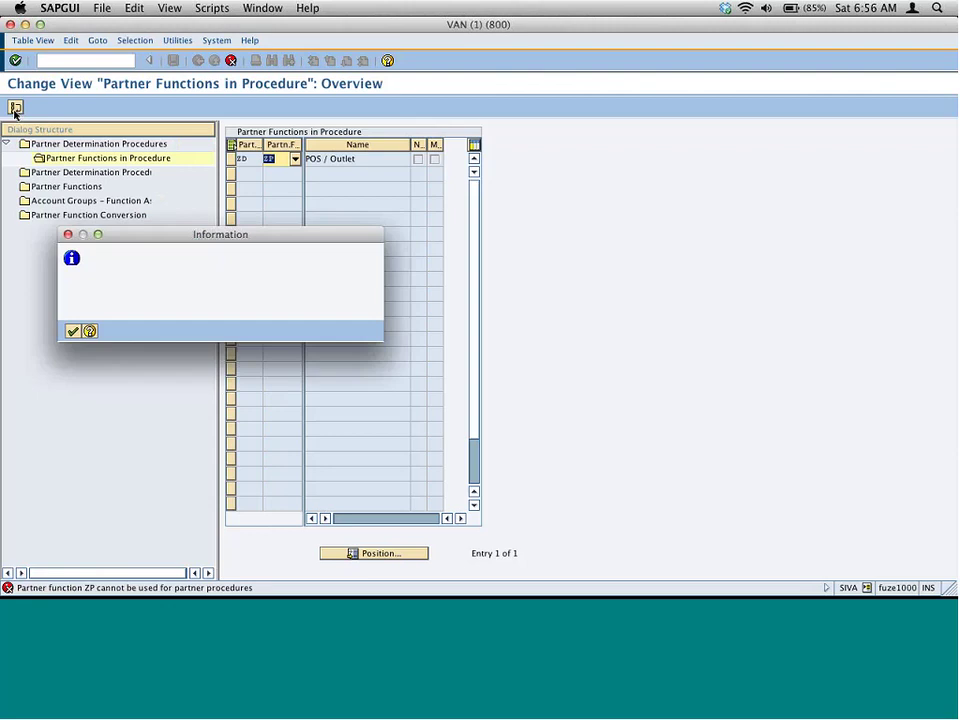
key(Return)
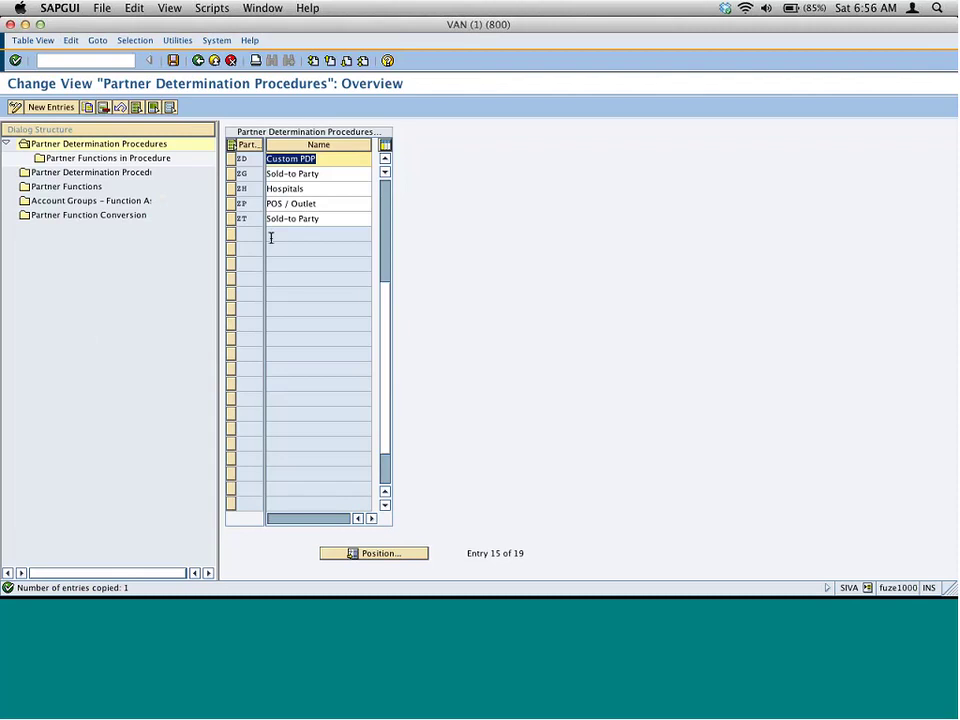
Select procedure ZD, place a capture of its overview on the new inkBook page and mark ZD and Partner Functions in Procedure.
click(231, 158)
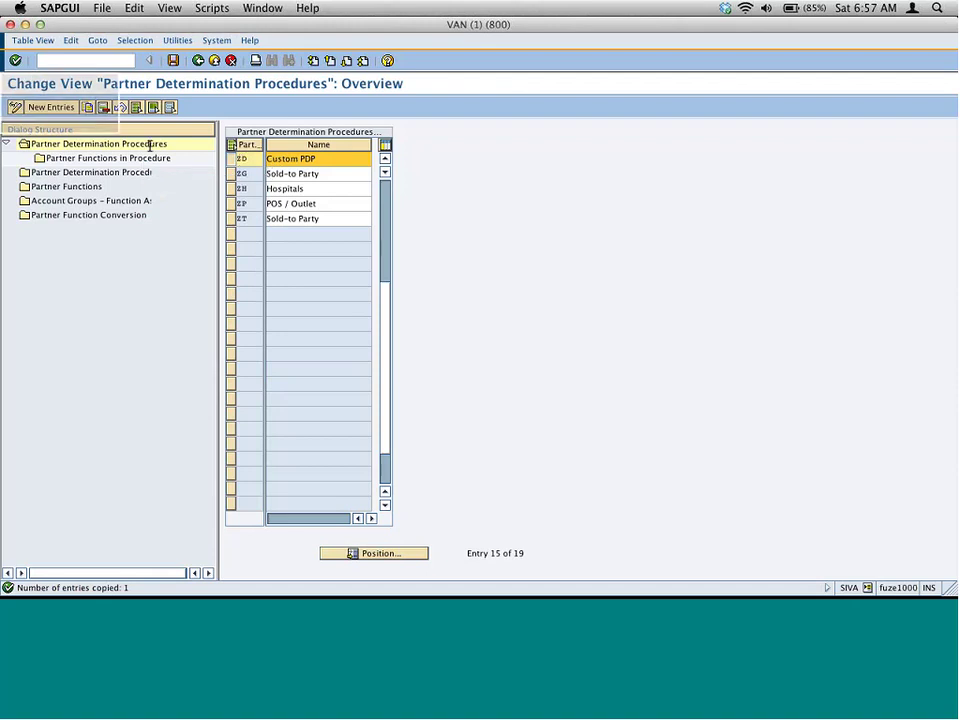
drag(358, 208, 437, 233)
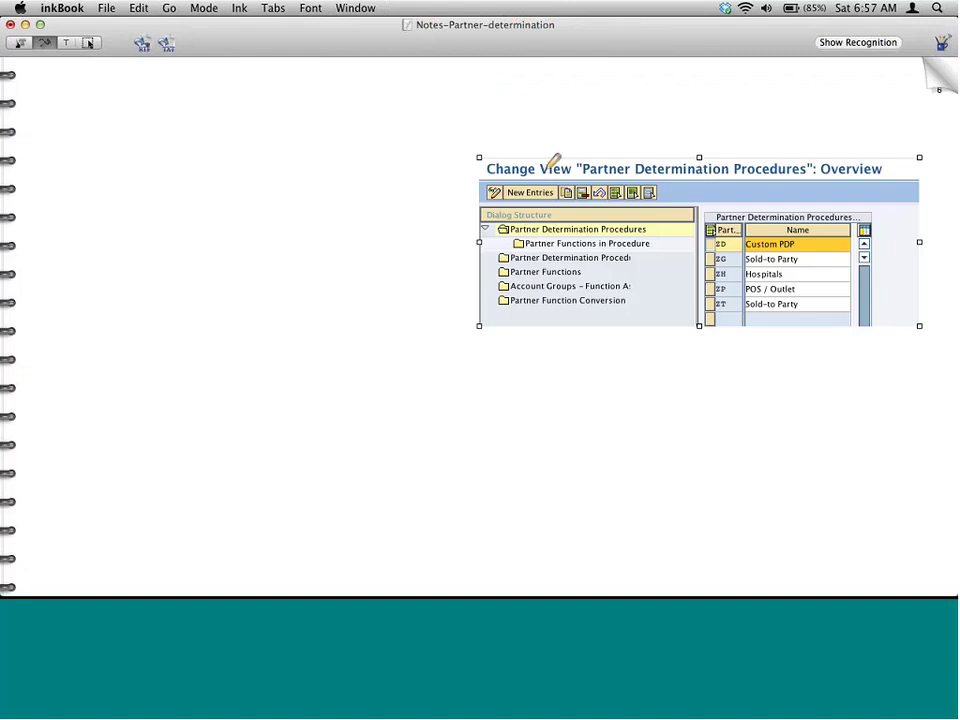
drag(670, 202, 455, 132)
key(p)
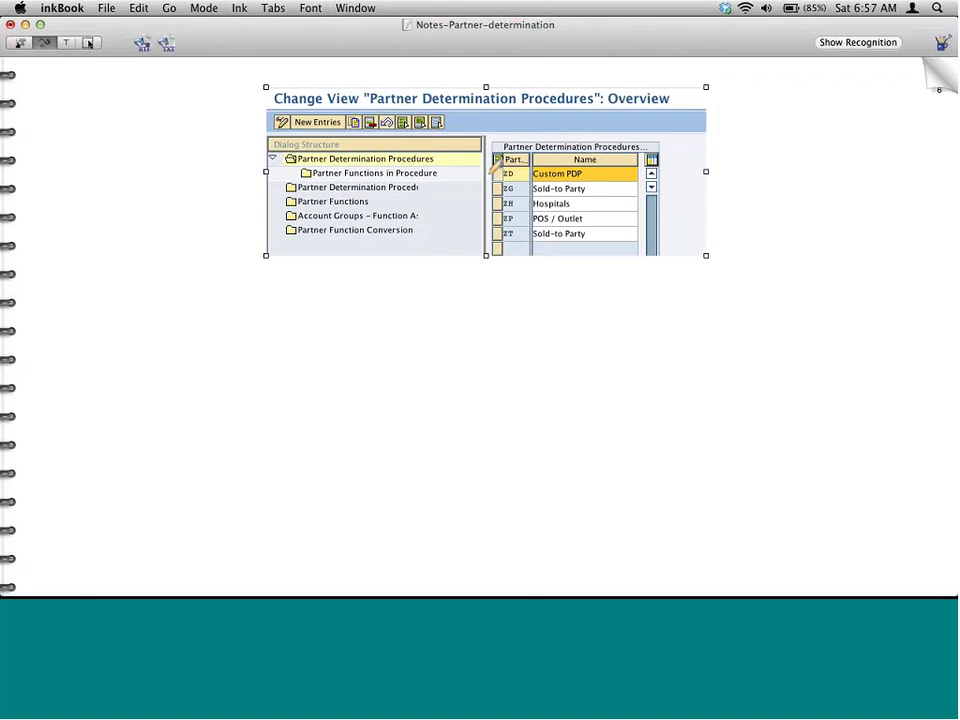
drag(476, 176, 485, 180)
drag(286, 172, 301, 164)
Return to SAPGUI, open Partner Functions in Procedure for ZD and review the assigned partner functions.
key(super+Tab)
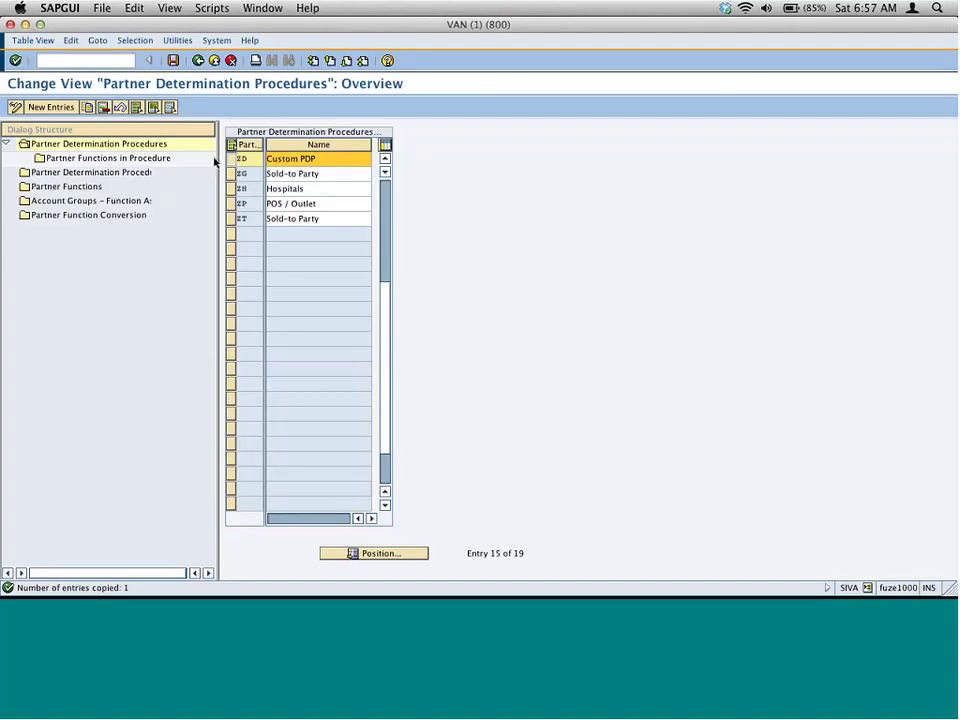
click(150, 163)
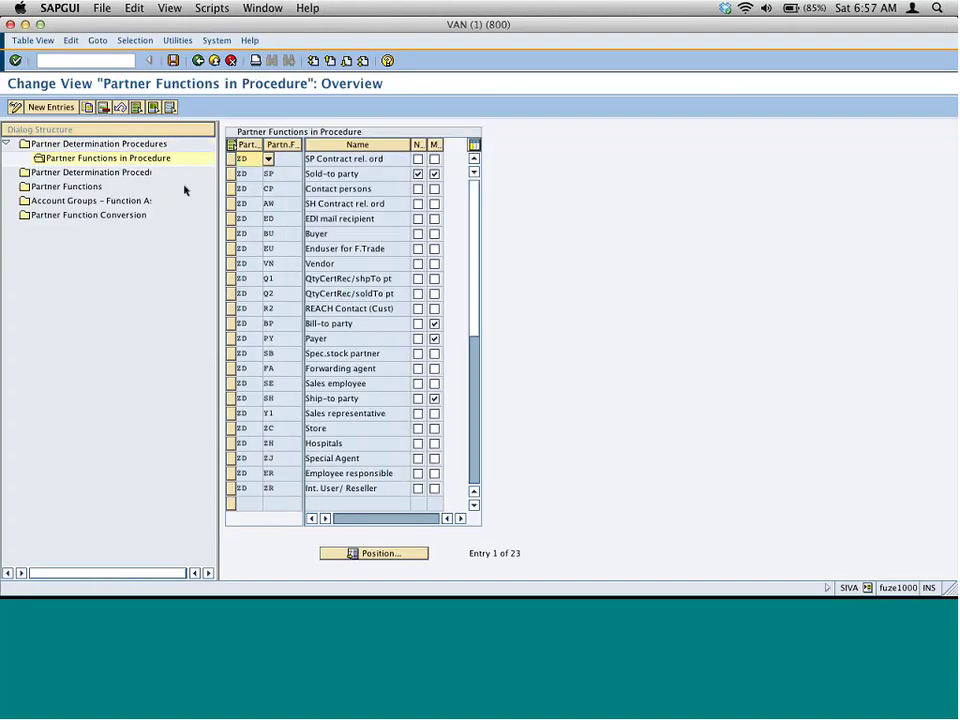
text(AA)
double_click(282, 176)
double_click(282, 189)
double_click(272, 218)
double_click(268, 246)
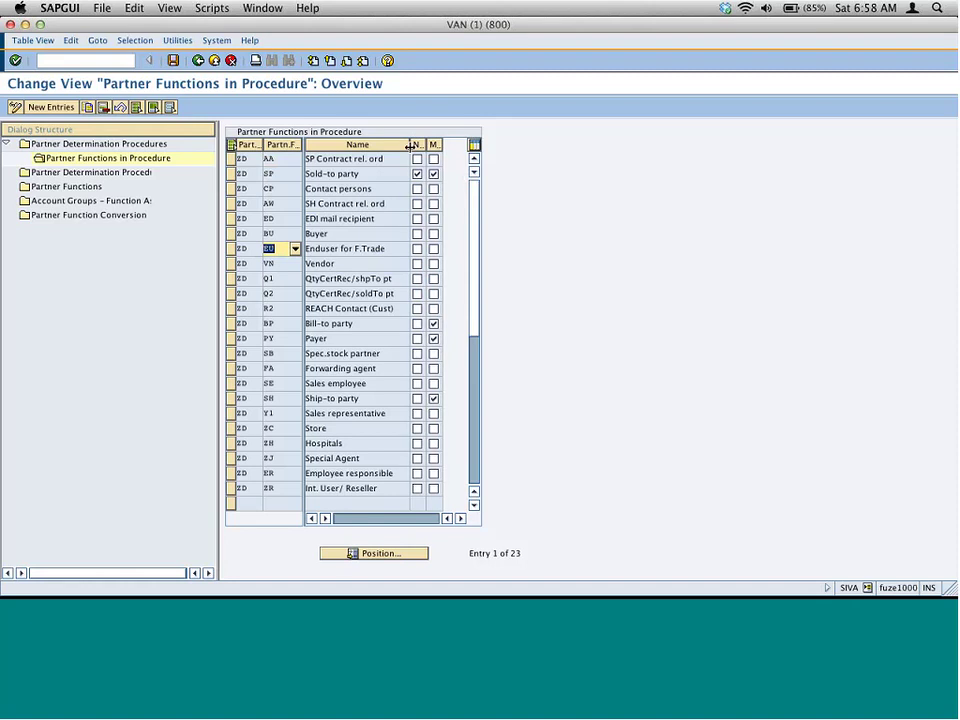
Widen the Not Modifiable and Mandatory Function columns and narrow the partner function column.
drag(411, 147, 462, 145)
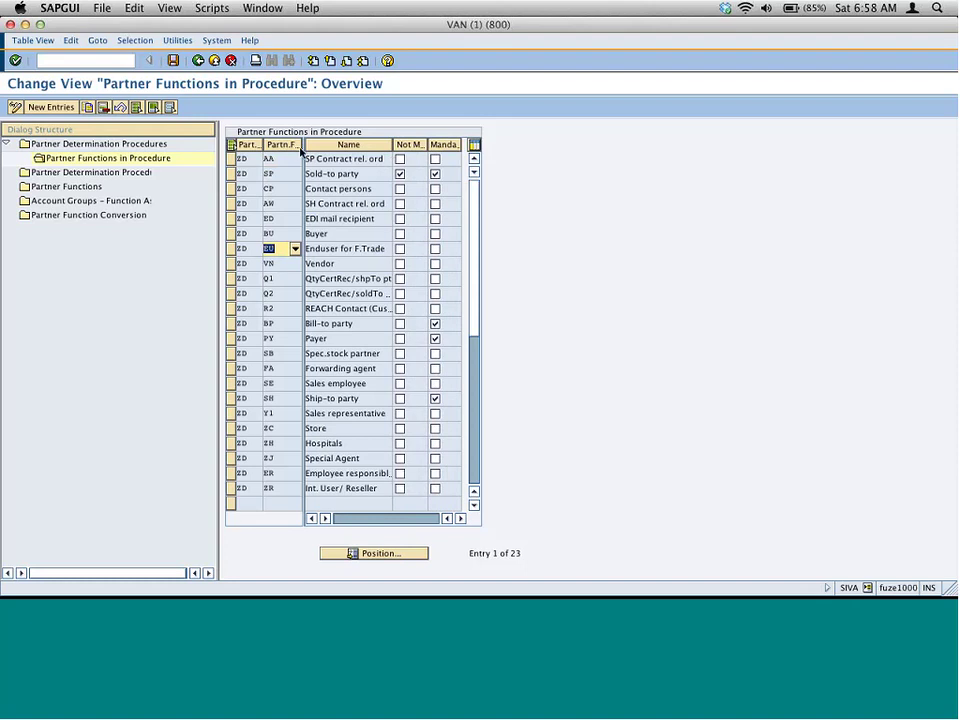
drag(303, 145, 289, 150)
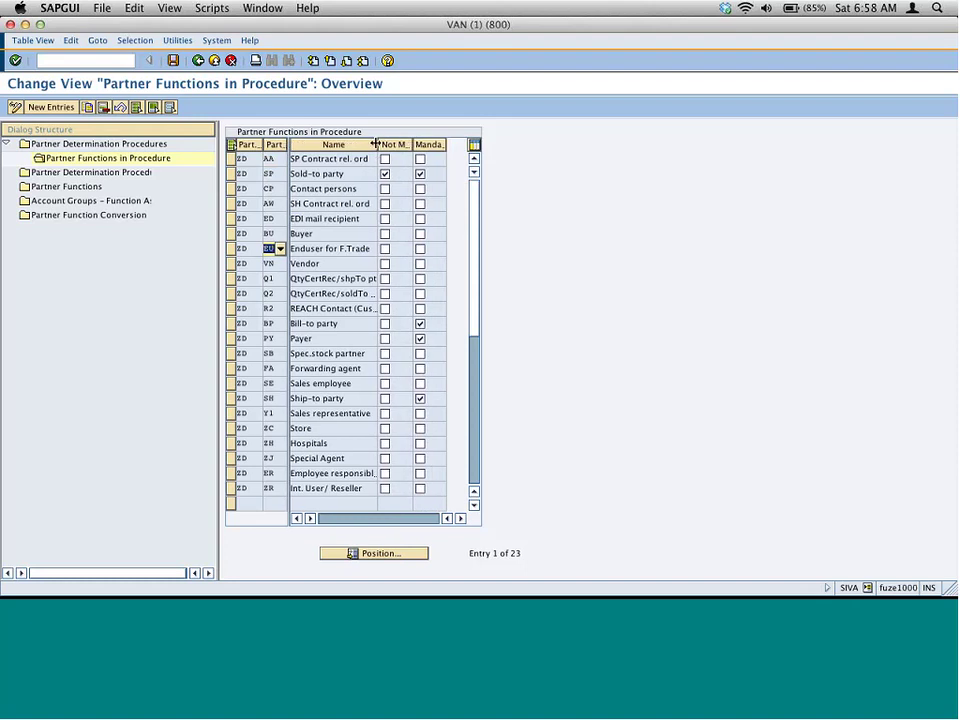
drag(376, 145, 463, 144)
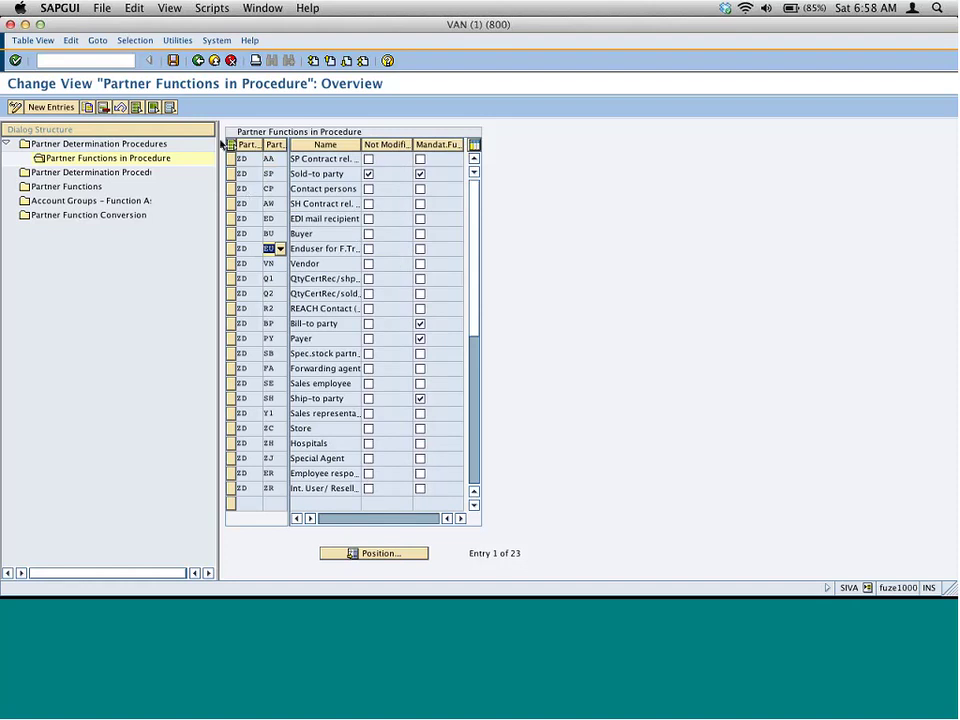
Capture the top of the partner functions table, place it on the inkBook page and mark the Not Modifiable and Mandatory Function columns.
drag(227, 137, 497, 207)
key(super+Tab)
key(super+v)
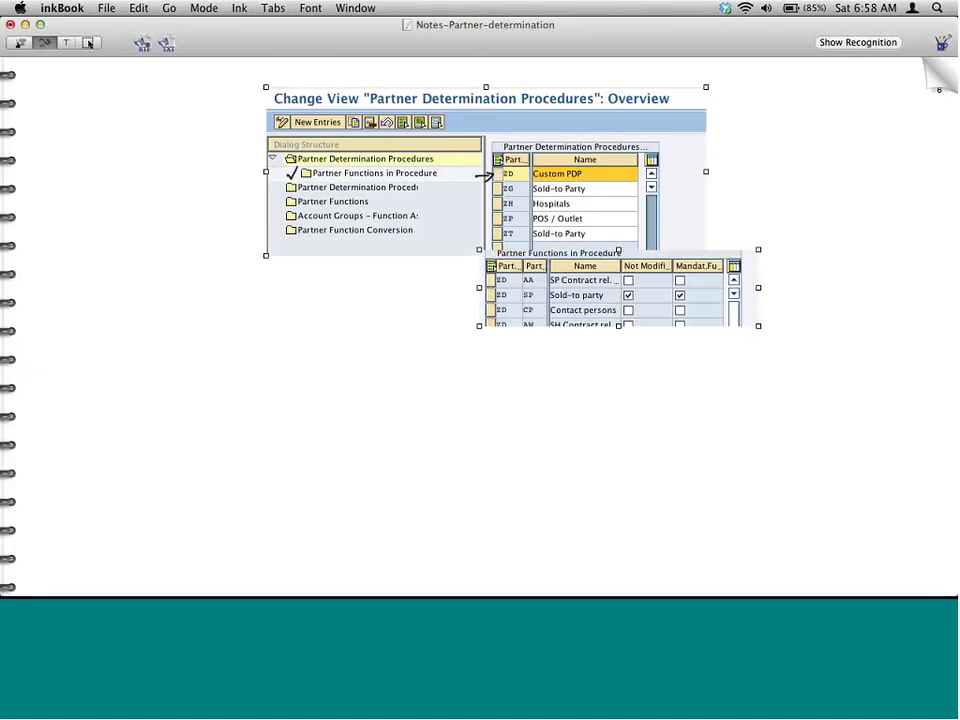
click(89, 43)
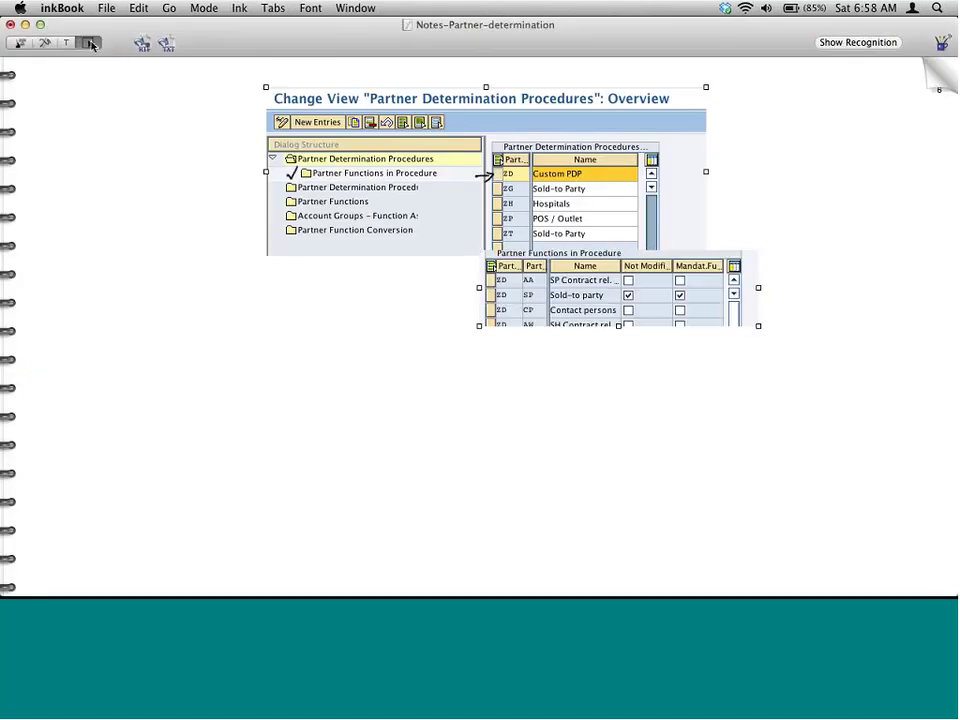
drag(619, 289, 795, 369)
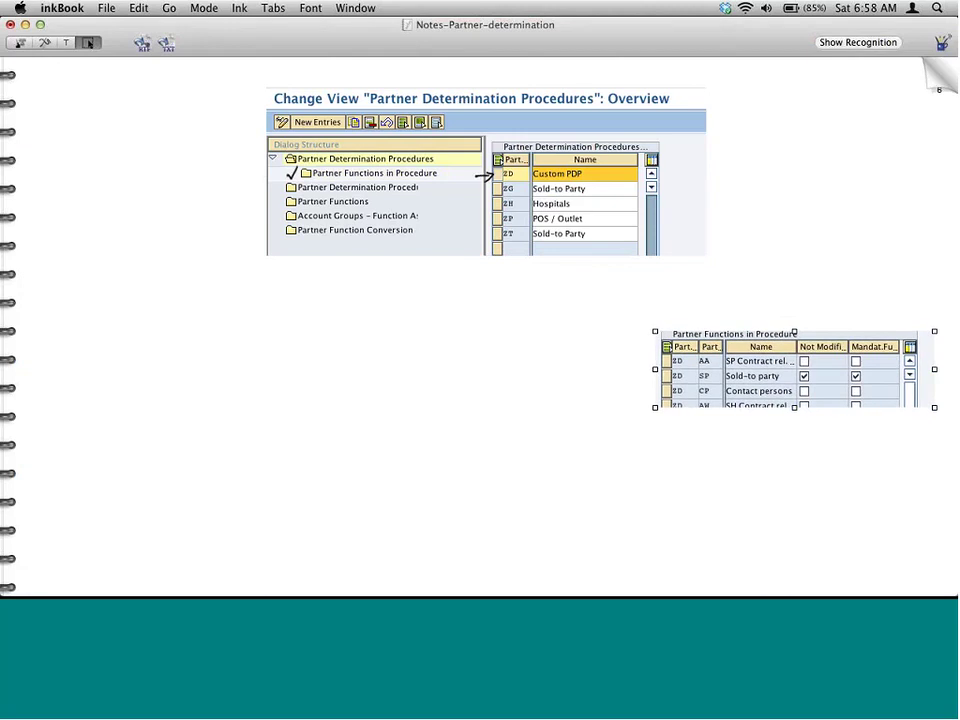
click(44, 43)
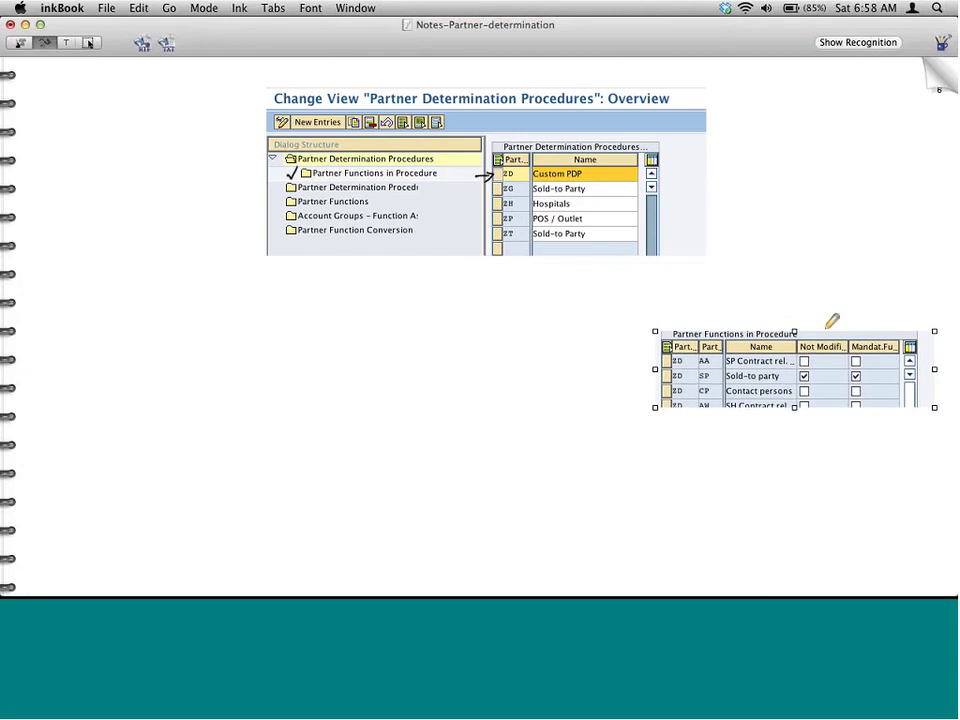
mouse_move(820, 339)
mouse_down()
mouse_move(821, 326)
mouse_move(826, 337)
mouse_move(872, 325)
mouse_move(877, 337)
mouse_up()
Switch back to SAPGUI and open transaction VD02 in a new session with /ovd02.
key(super+Tab)
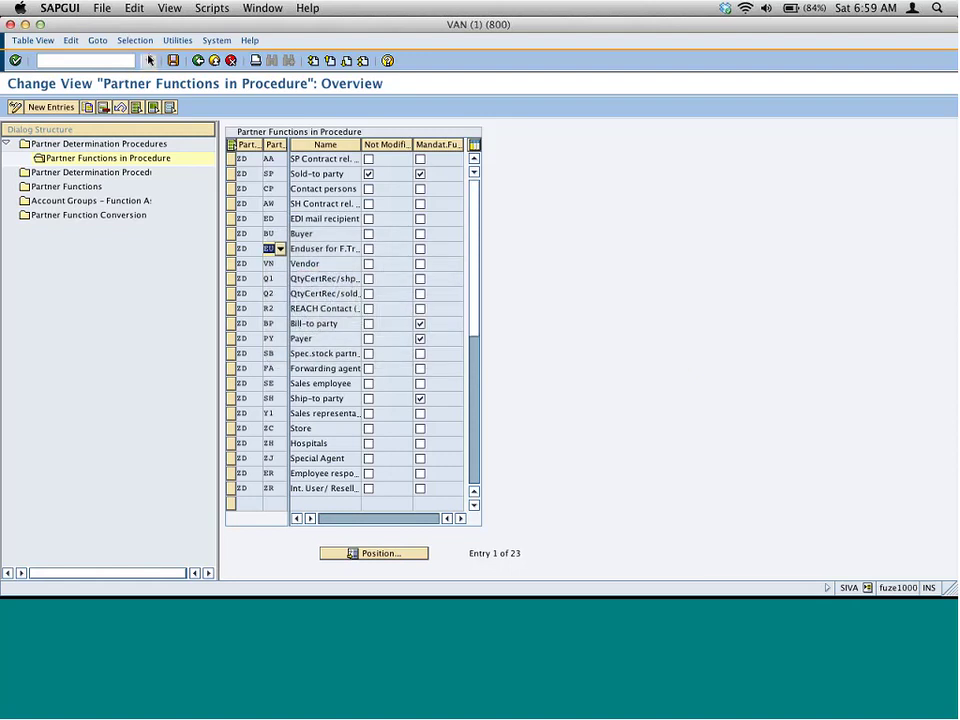
click(126, 58)
text(/ov)
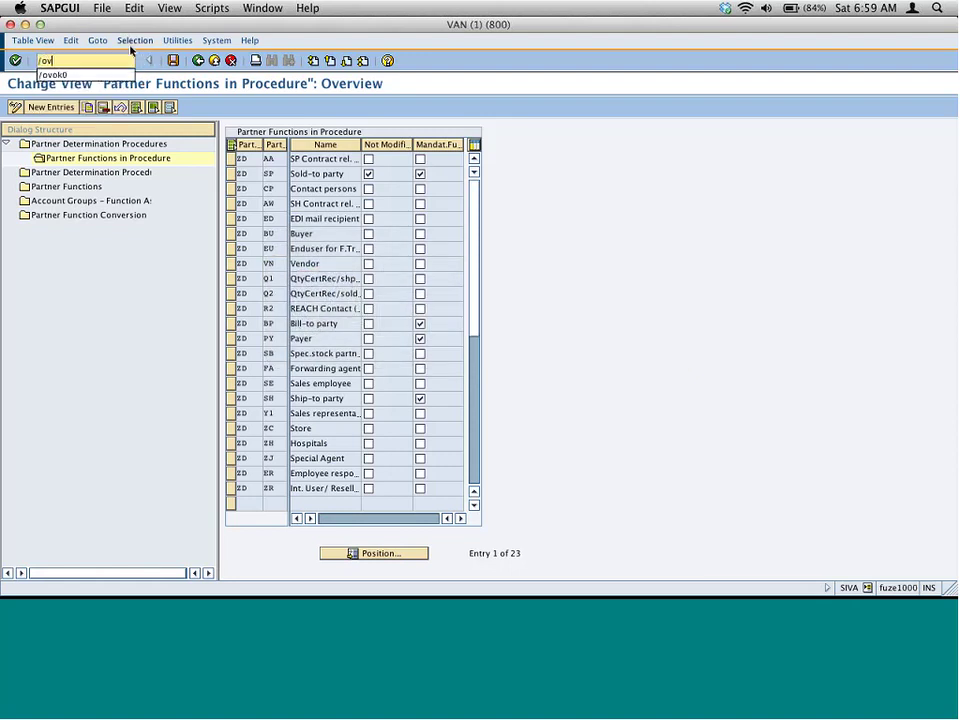
text(d02)
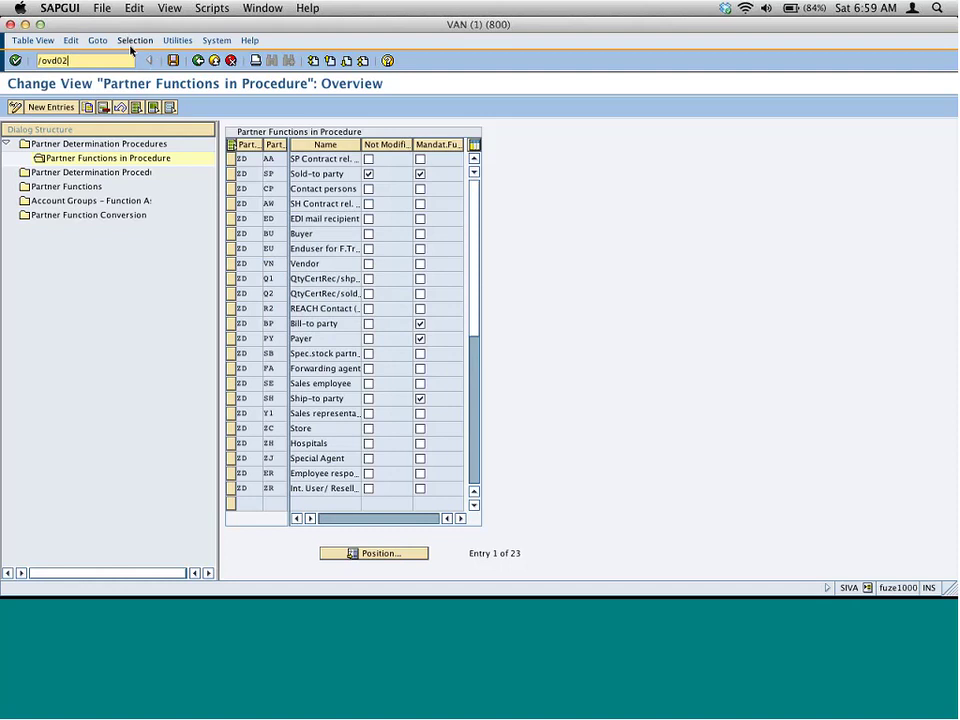
key(Return)
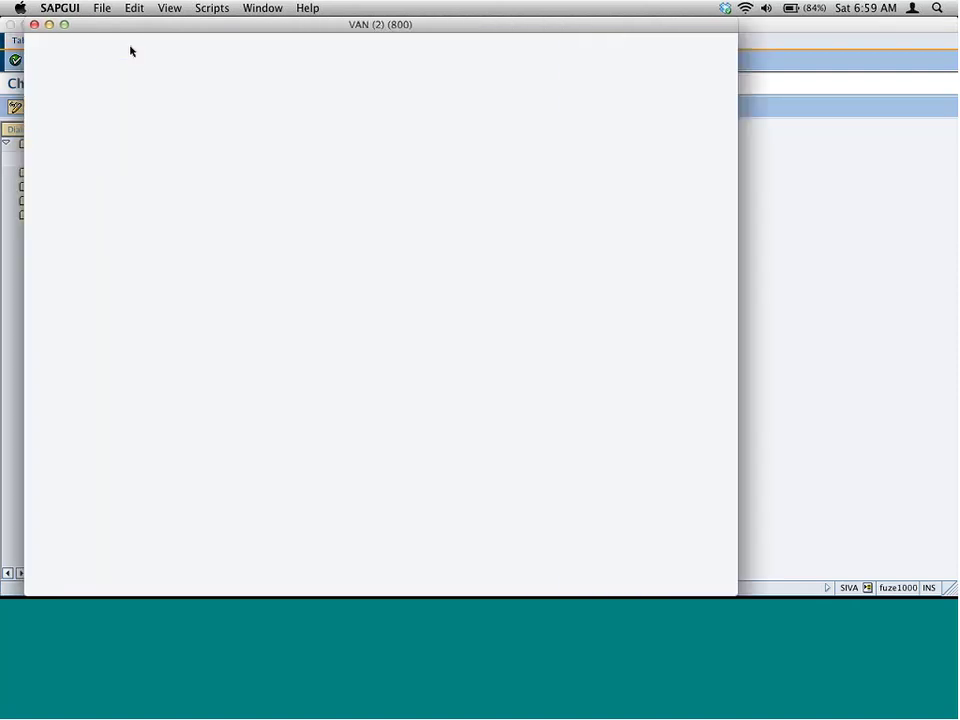
Enter the customer number and choose sales area 1000, 10, 00 from the customer's sales areas.
text(2)
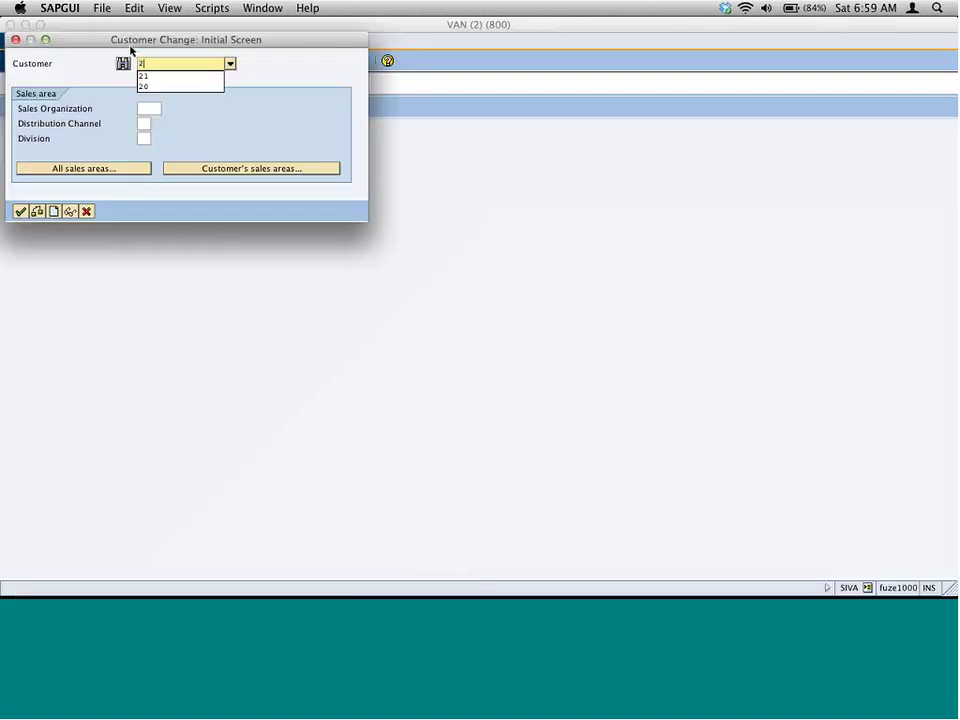
text(0)
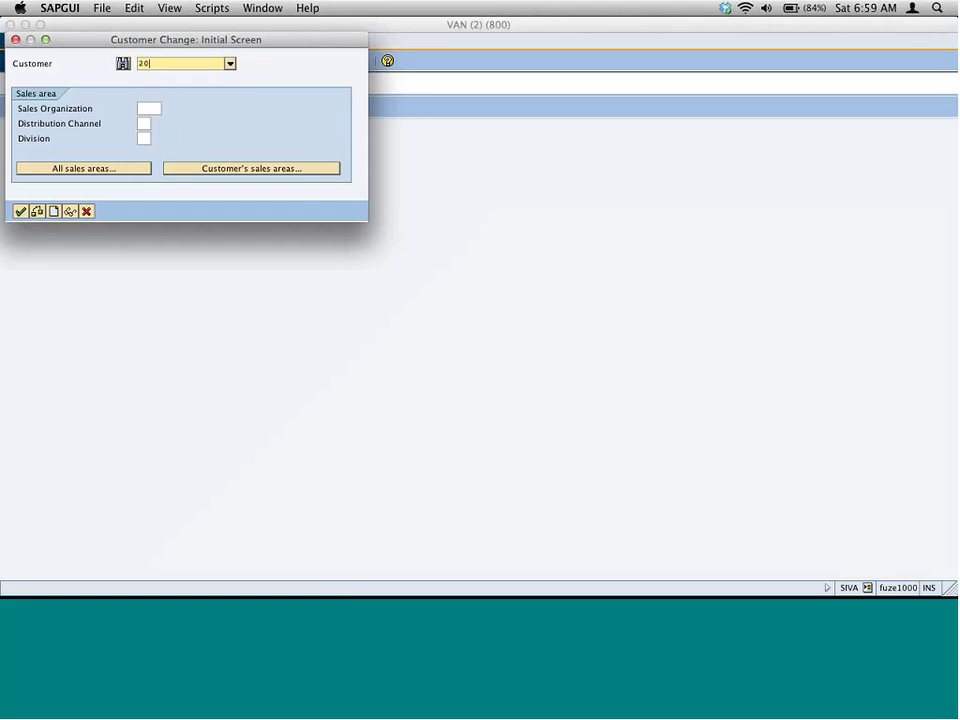
click(257, 168)
double_click(150, 138)
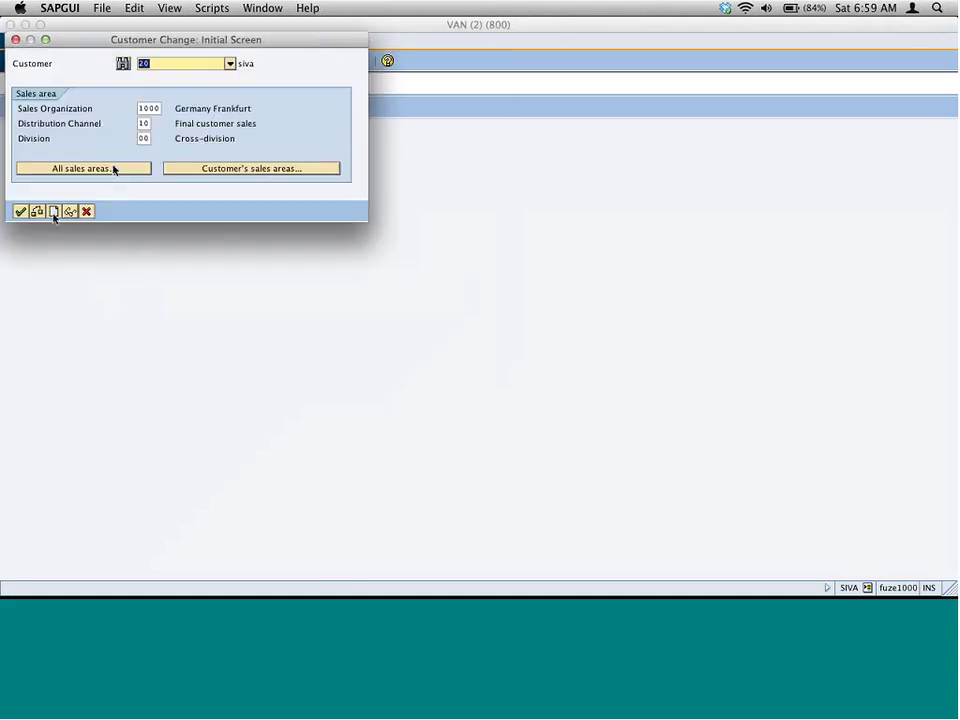
Open the customer's sales area data for change and show its partner functions.
key(Return)
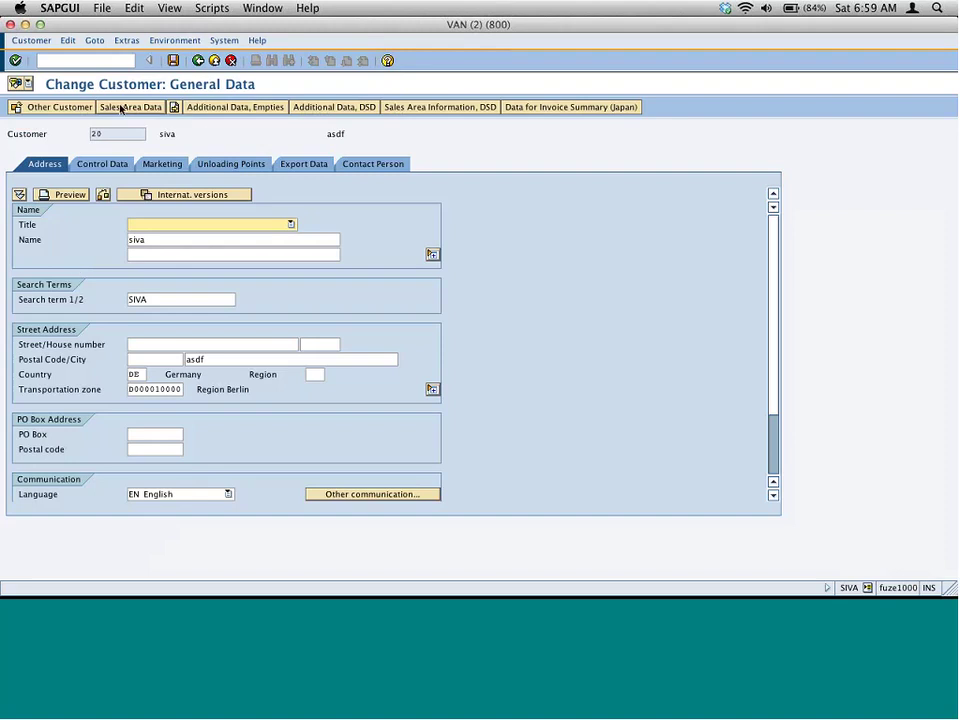
click(121, 108)
click(236, 208)
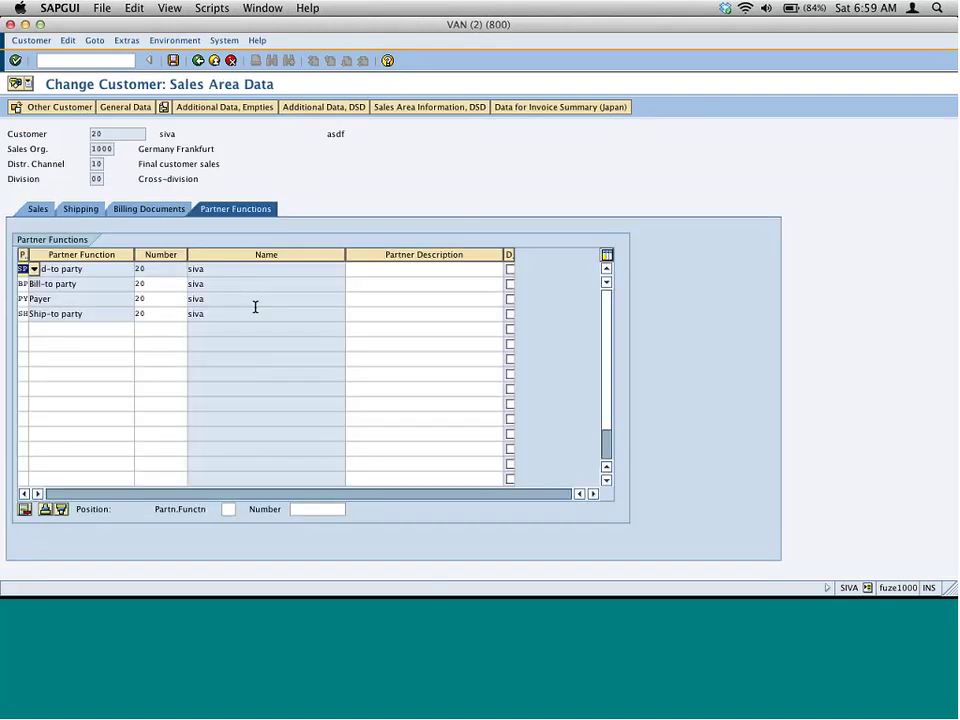
click(284, 271)
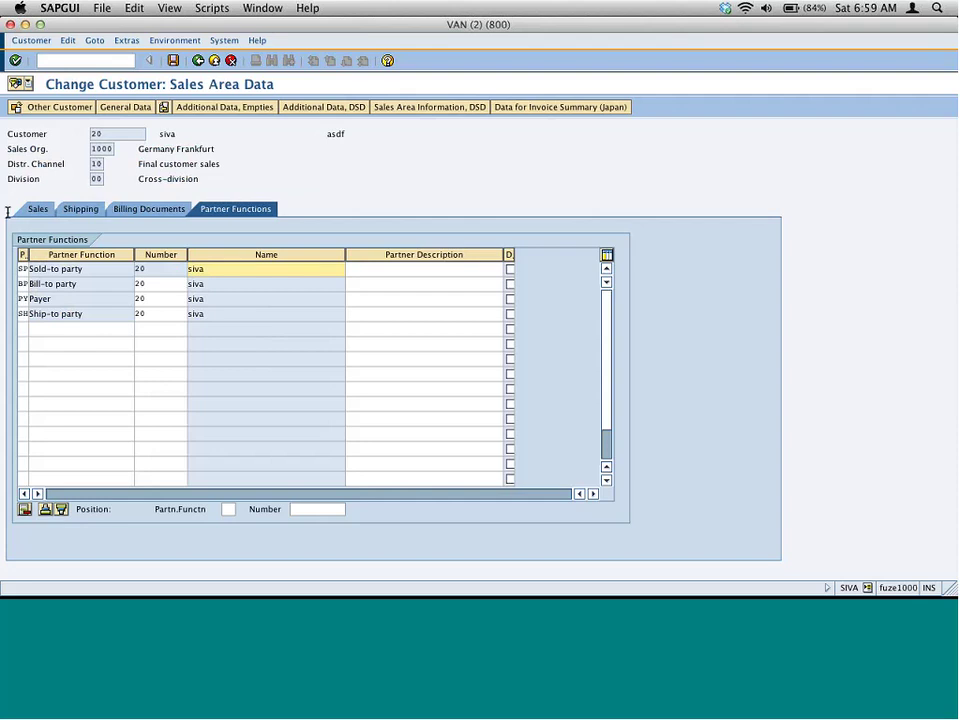
Capture the customer's partner functions list and place it on the inkBook page below the procedures capture, opposite the procedure table.
drag(4, 194, 319, 324)
drag(319, 324, 319, 324)
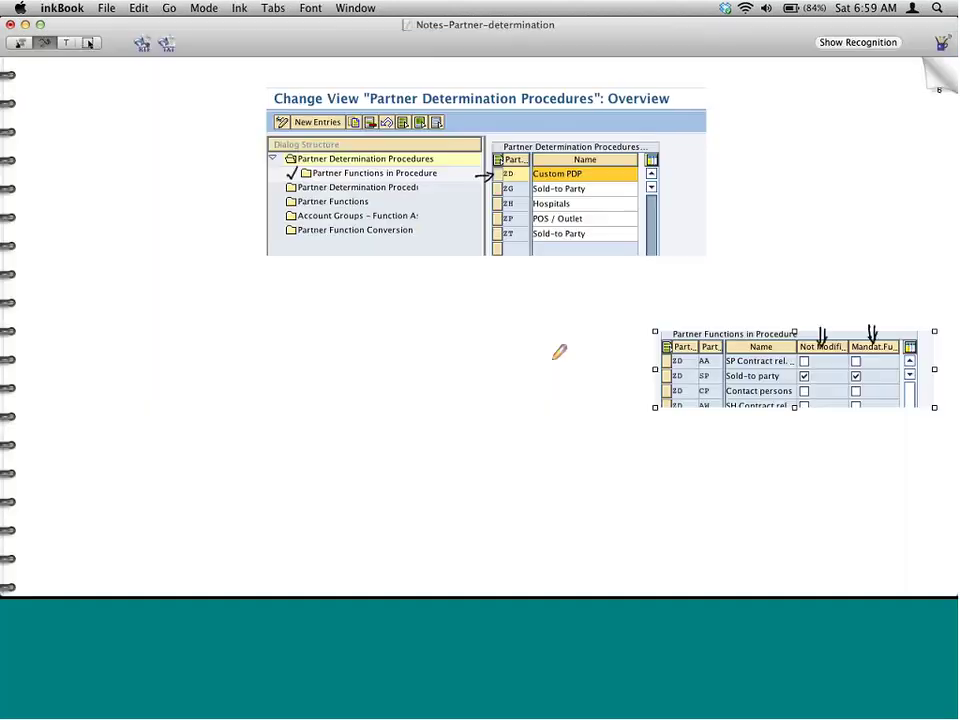
key(super+v)
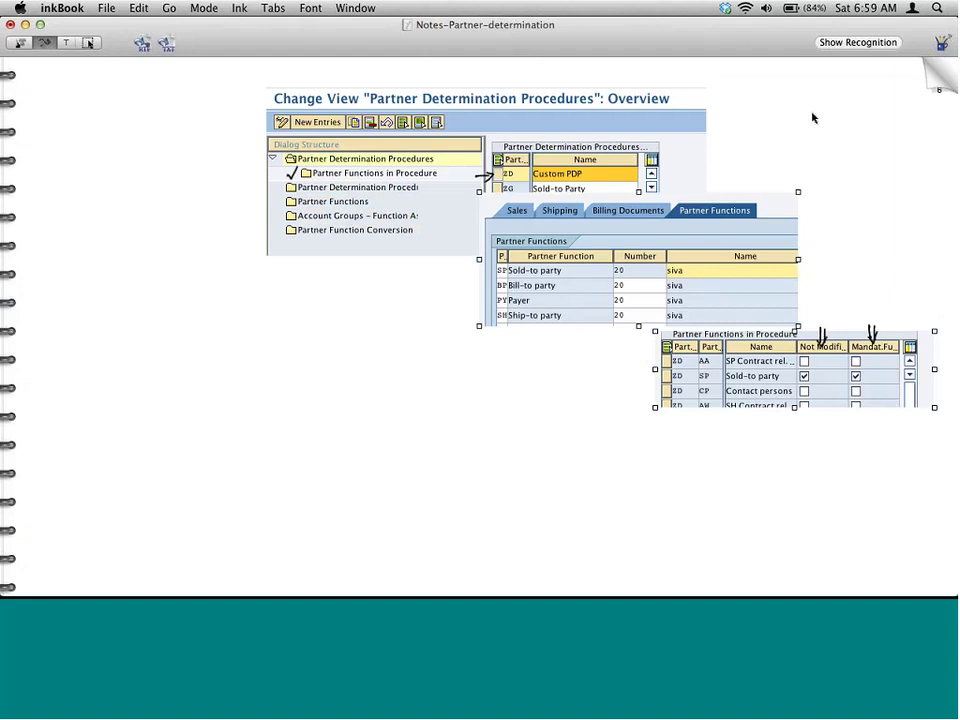
drag(746, 258, 295, 423)
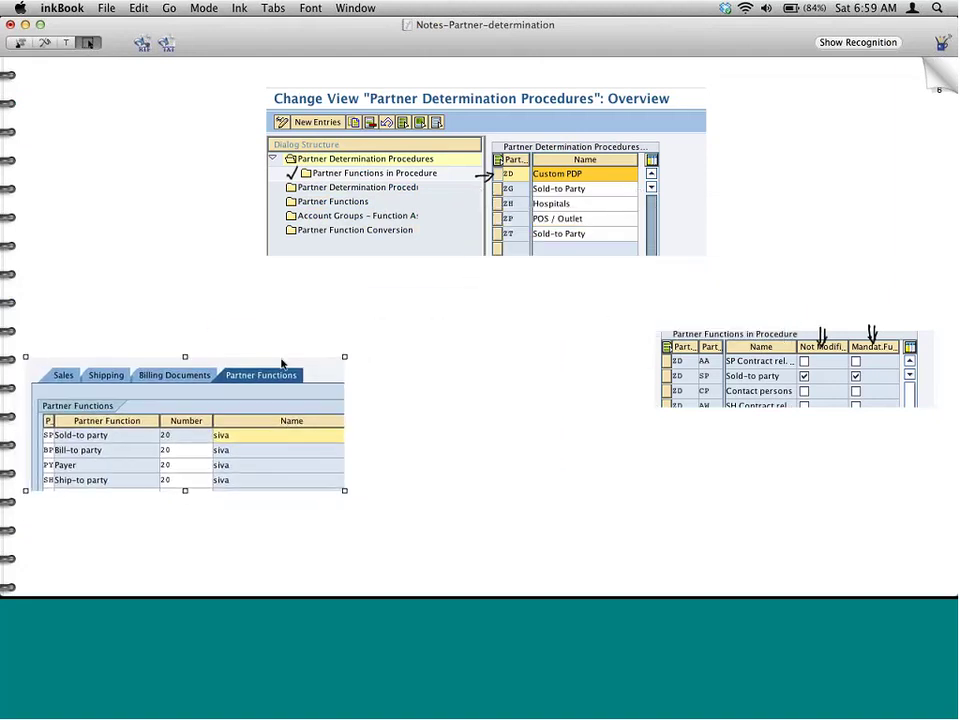
click(824, 202)
Circle the Not Modifiable checkbox of Sold-to party and draw an arrow from it to the sold-to party's number in the customer capture.
click(88, 43)
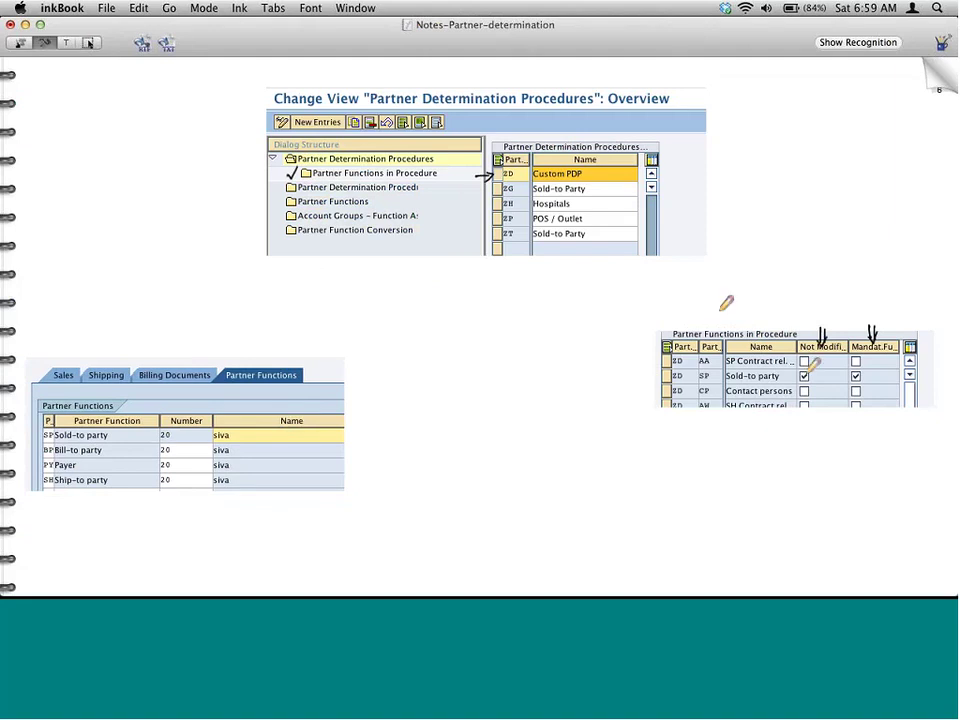
mouse_move(814, 366)
mouse_down()
mouse_move(806, 366)
mouse_move(821, 376)
mouse_up()
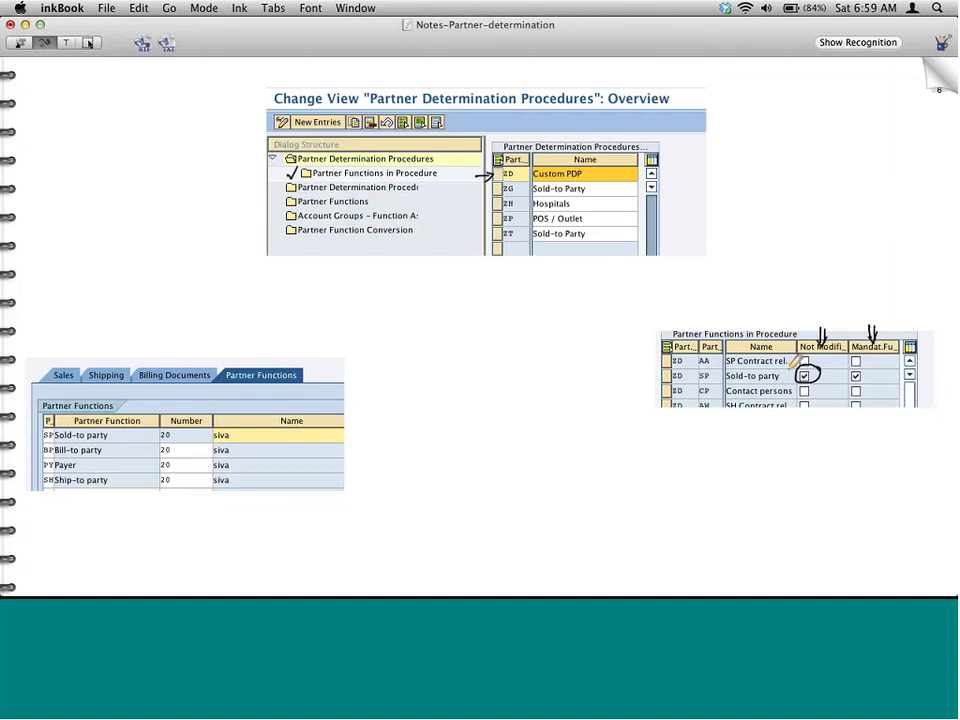
mouse_move(806, 376)
mouse_down()
mouse_move(505, 316)
mouse_move(365, 324)
mouse_move(240, 385)
mouse_move(190, 431)
mouse_move(206, 432)
mouse_up()
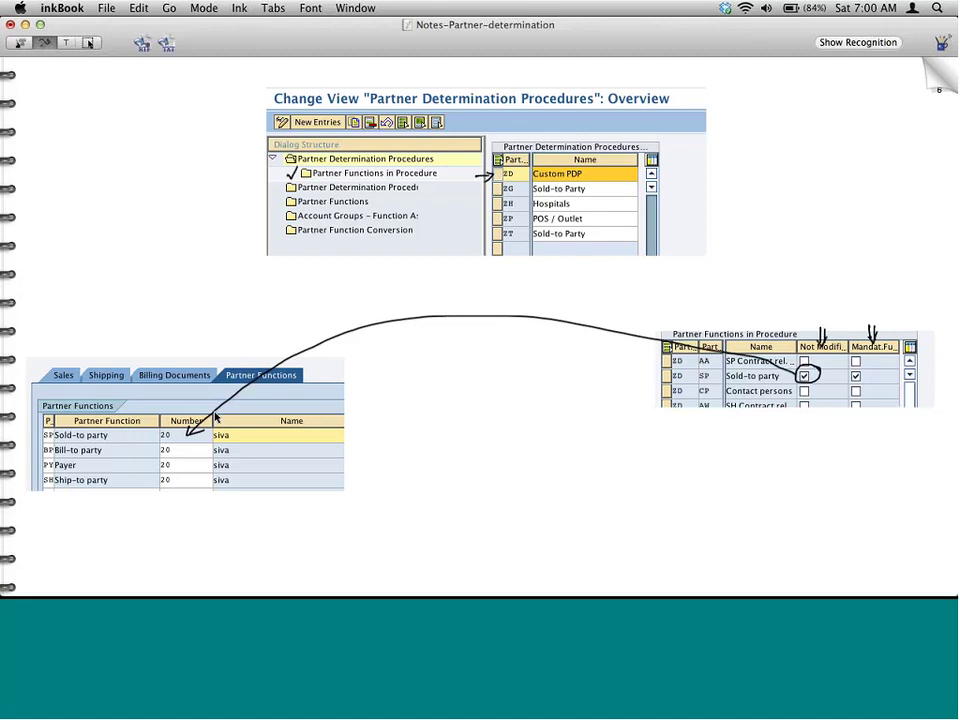
Switch back to SAPGUI and try to delete the Payer partner function from the customer.
key(super+Tab)
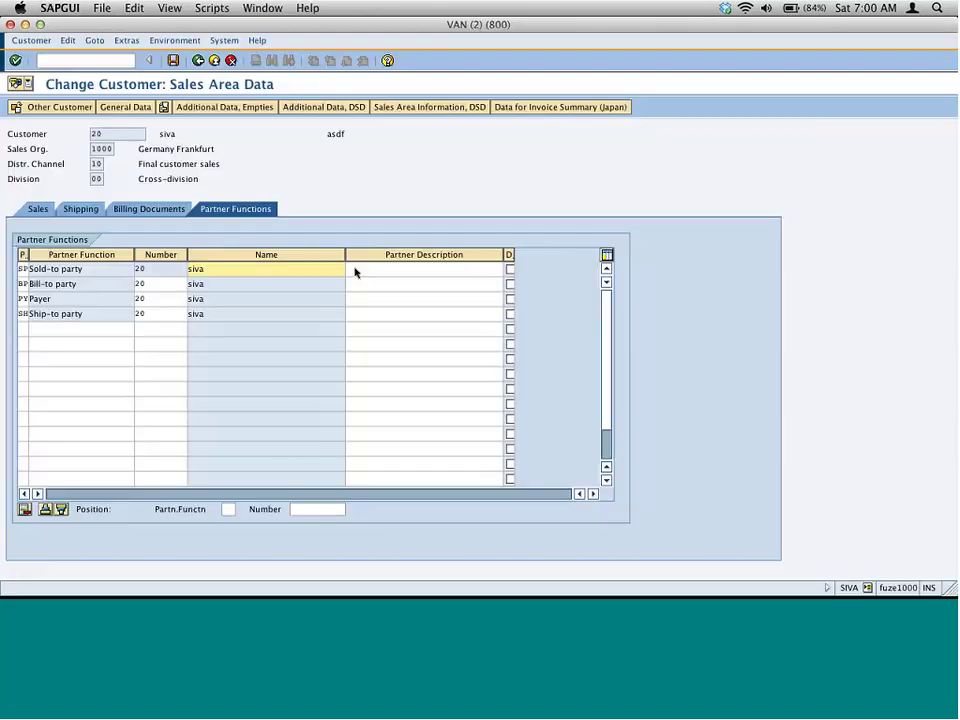
click(156, 296)
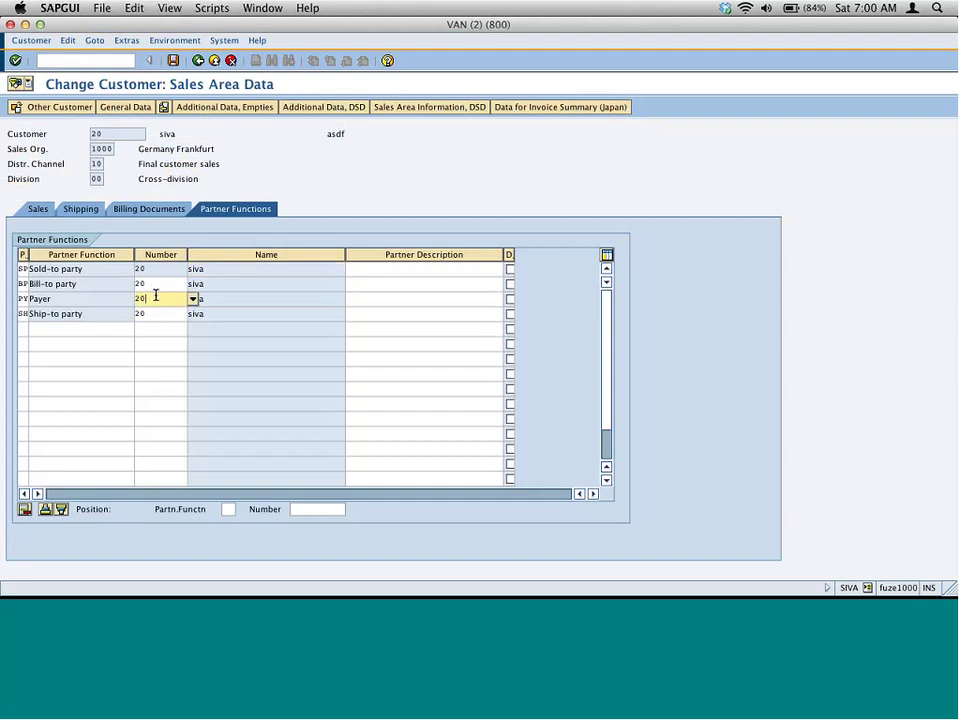
click(32, 299)
click(24, 509)
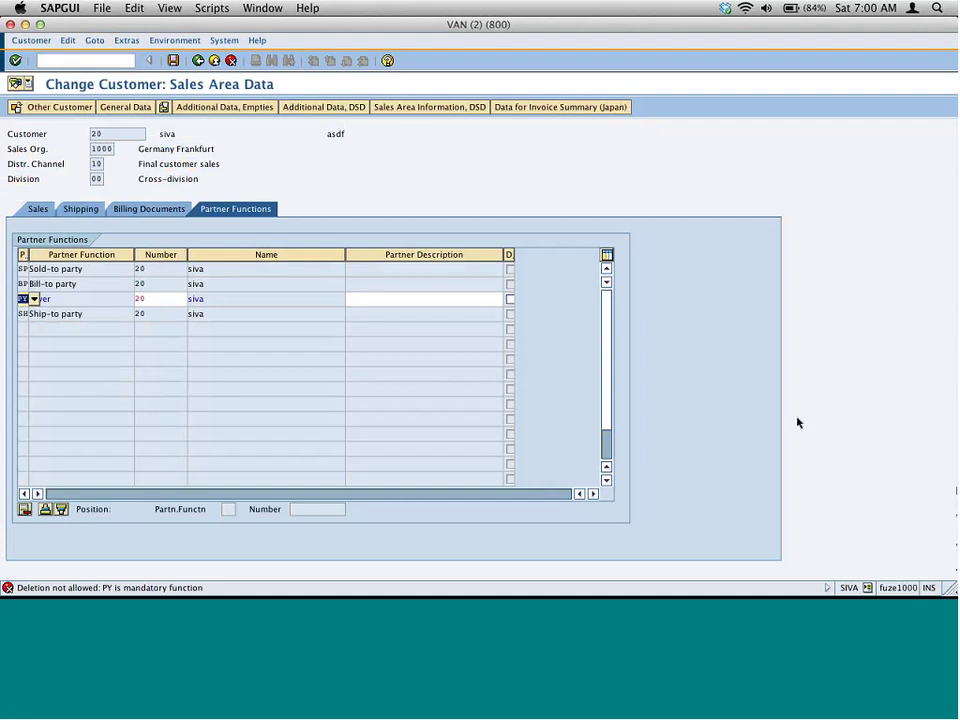
key(Return)
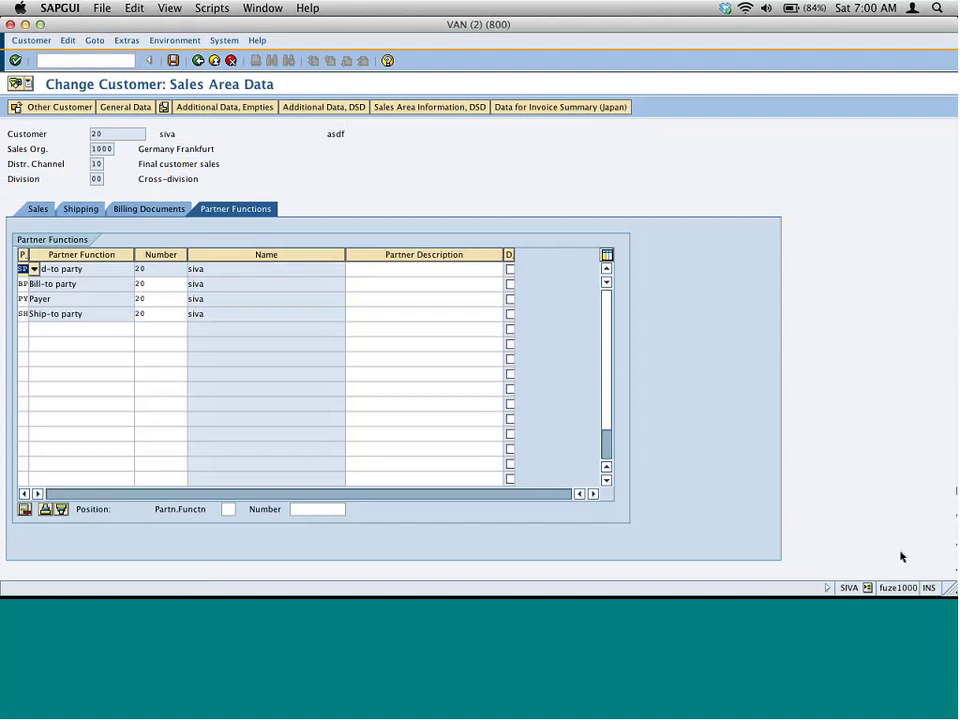
Shrink the customer window and try again to delete the Payer row so the table and status message fit closely together.
drag(951, 589, 803, 398)
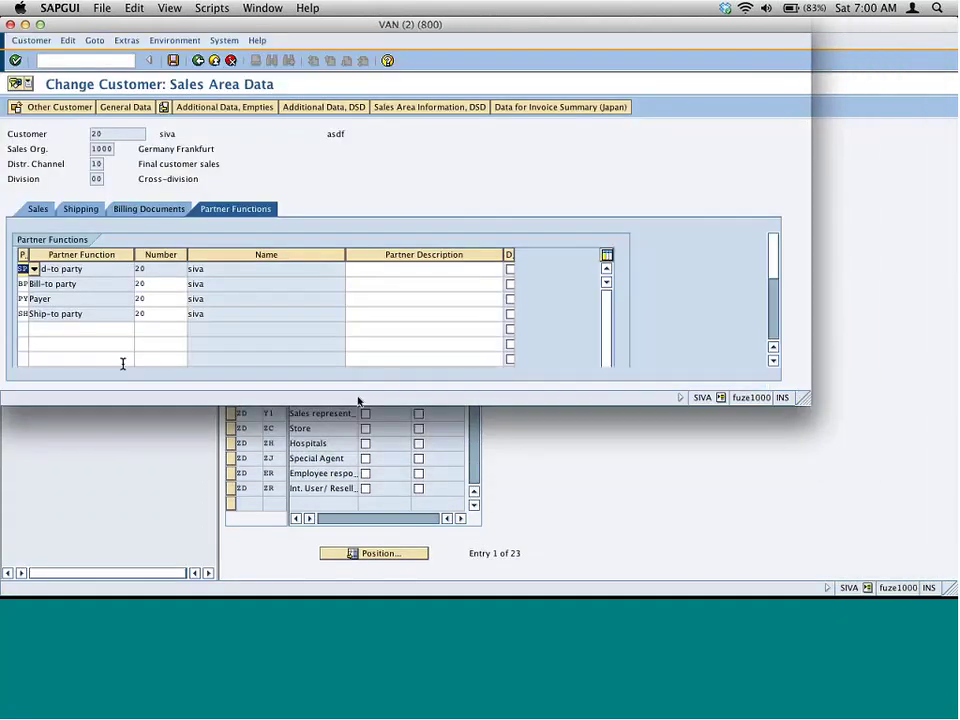
click(44, 284)
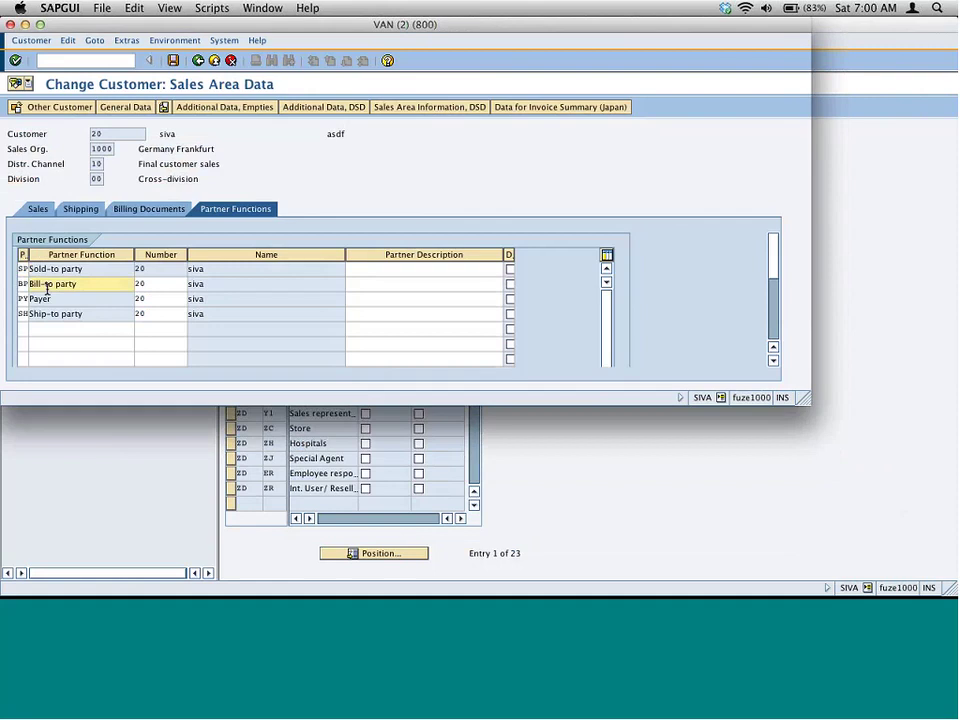
click(50, 298)
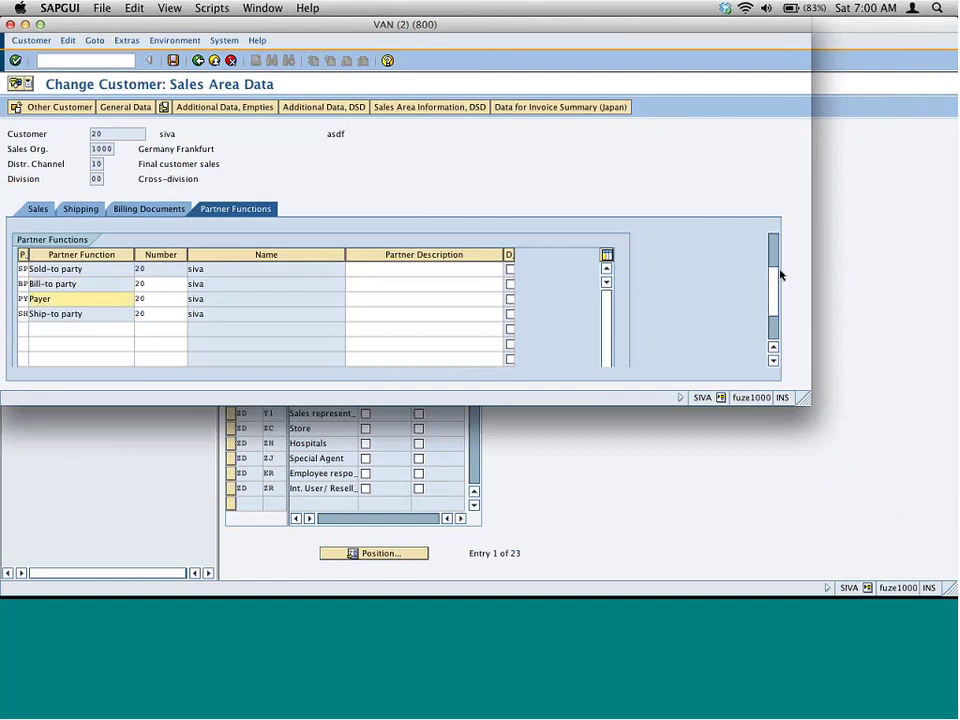
scroll(780, 279, down, 5)
scroll(773, 331, down, 3)
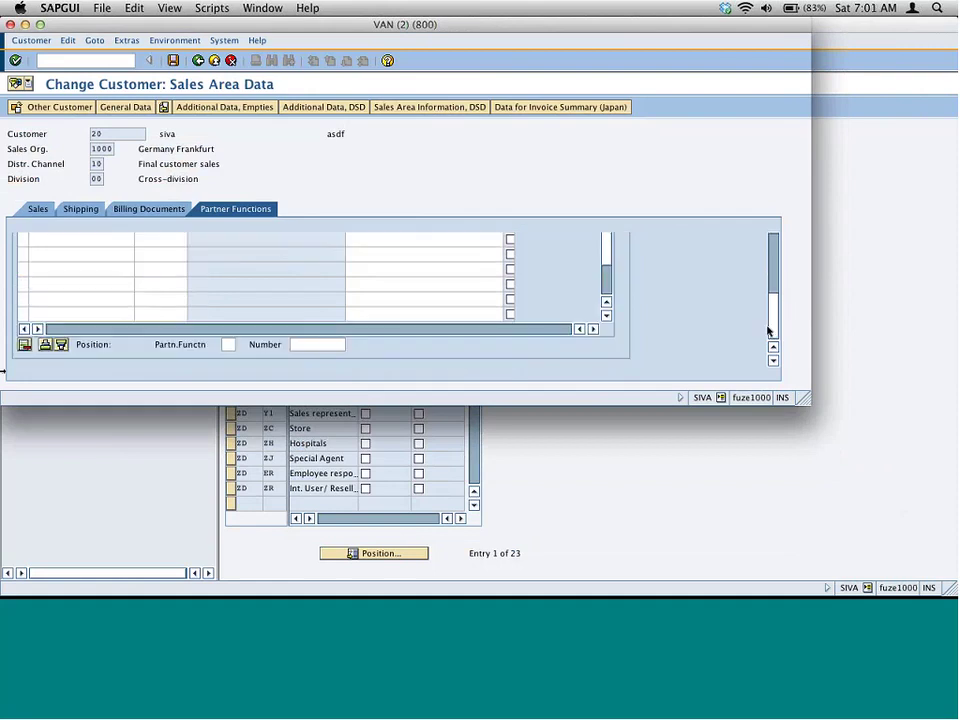
scroll(773, 331, up, 5)
key(Delete)
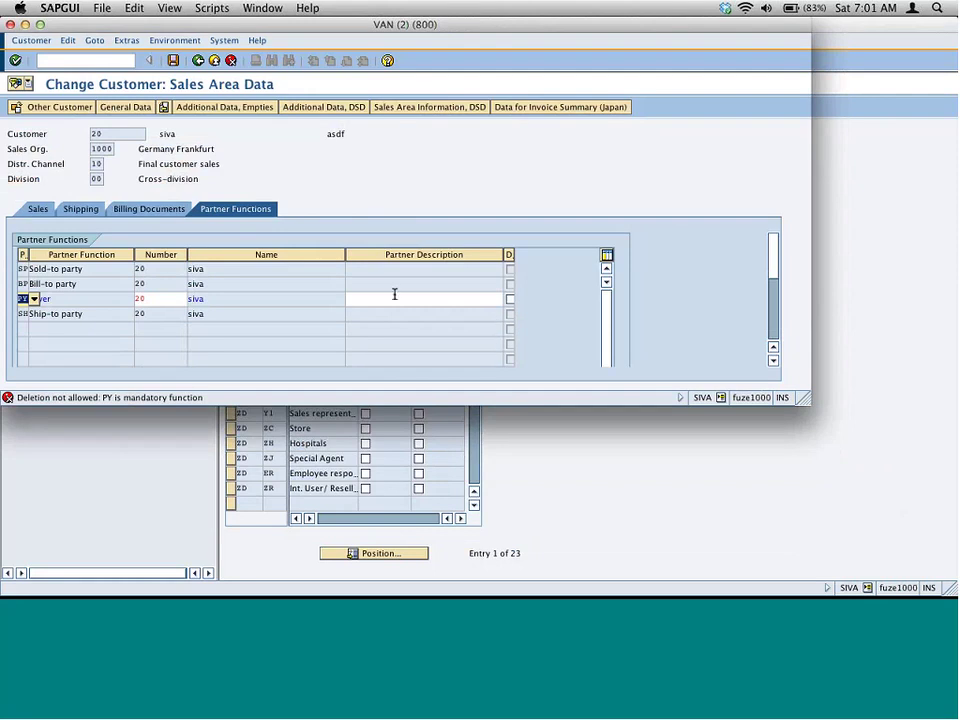
Capture the partner functions table with the deletion message and place it in the lower part of the inkBook page.
drag(3, 200, 410, 394)
key(super+Tab)
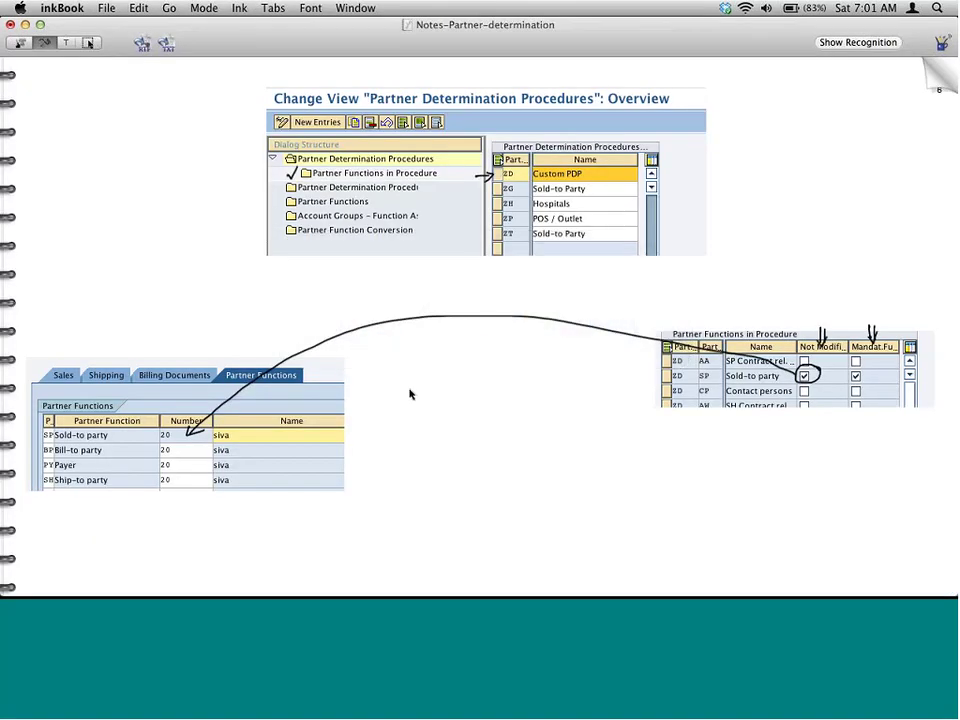
key(super+v)
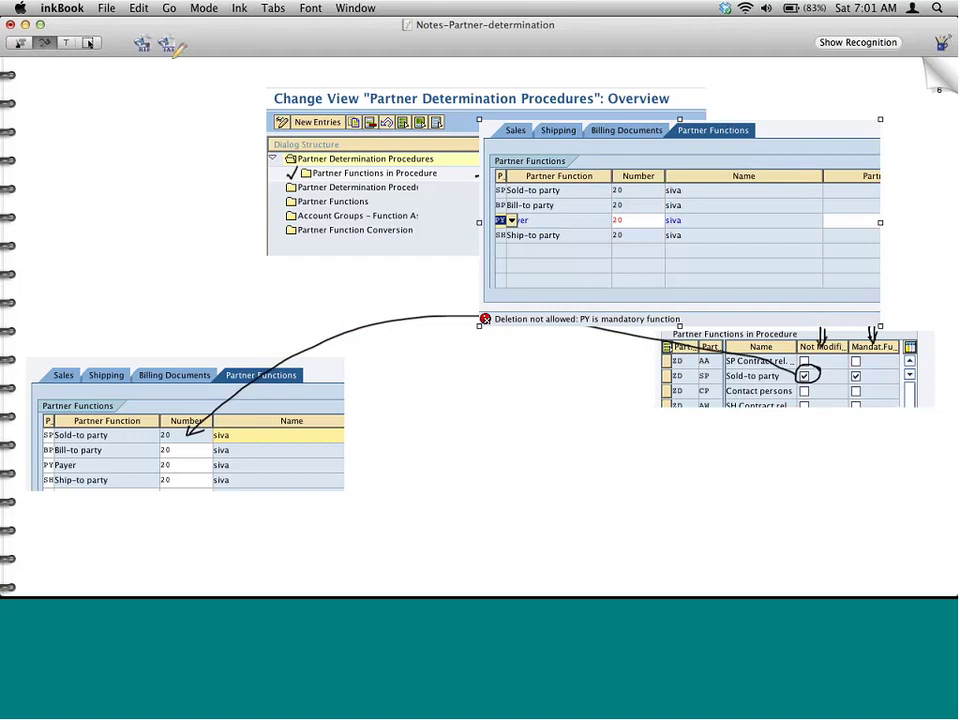
click(88, 43)
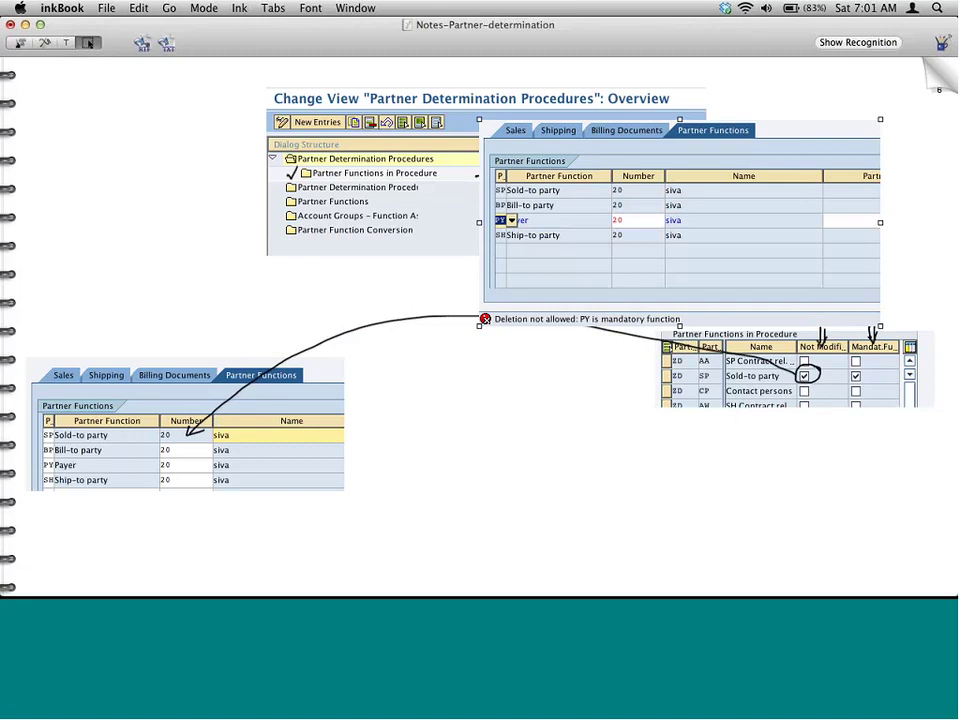
drag(798, 151, 686, 428)
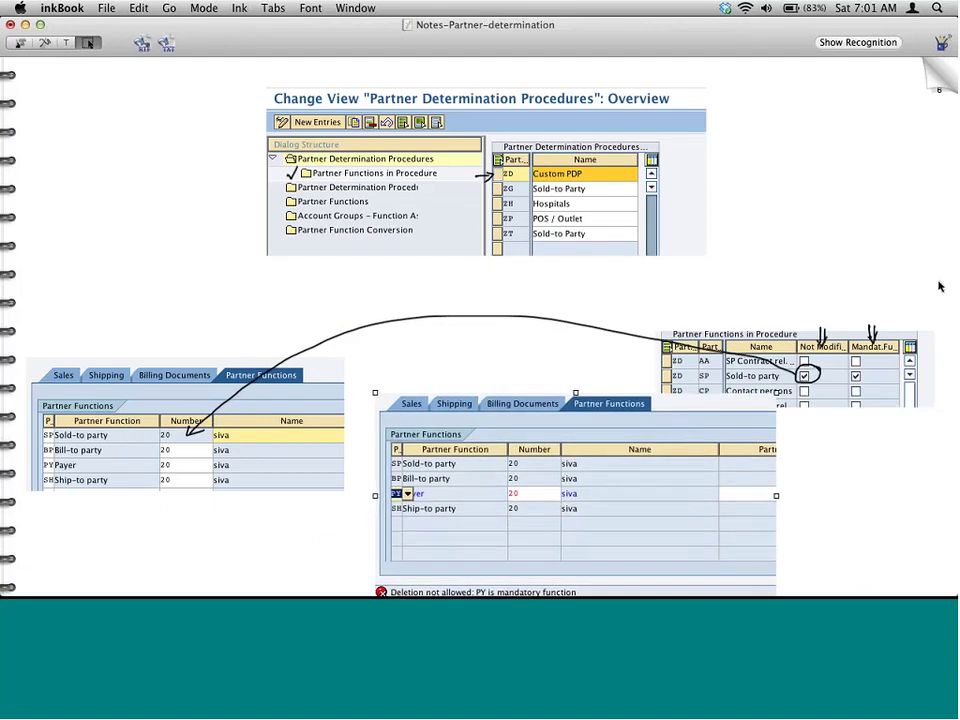
Move the procedure table with its marks, the deletion message capture and the connecting arrow line so the captures no longer overlap.
click(885, 370)
drag(942, 283, 640, 475)
drag(857, 372, 869, 342)
drag(731, 502, 739, 523)
click(280, 337)
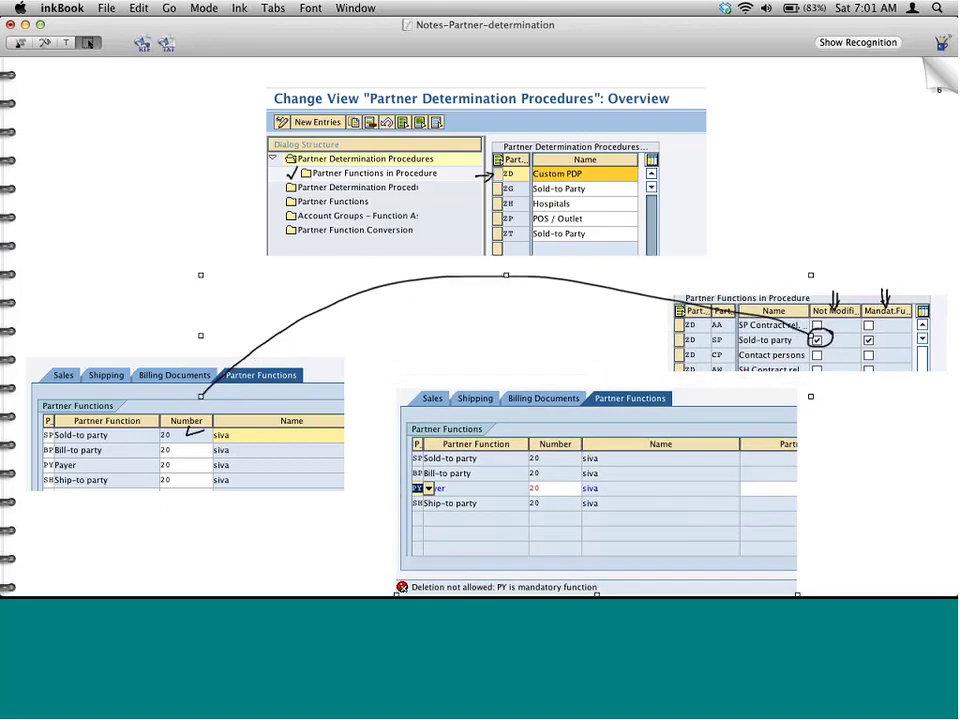
Reconnect the arrow to the sold-to party's number, circle Sold-to party's Mandatory Function checkbox and mark the deletion message.
key(p)
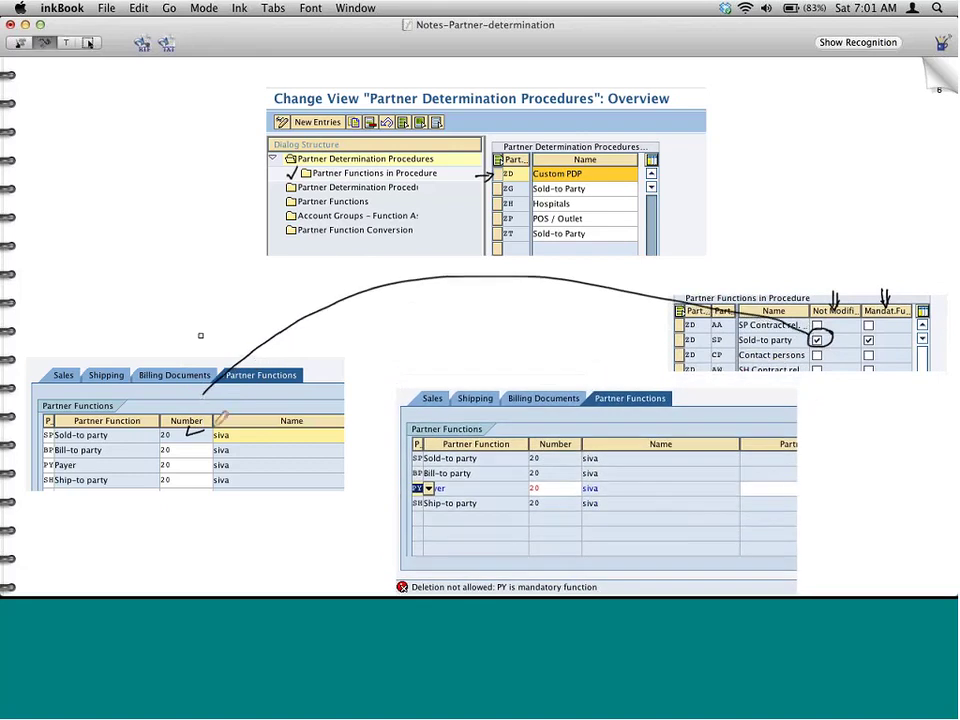
mouse_move(202, 393)
mouse_down()
mouse_move(184, 432)
mouse_move(205, 426)
mouse_up()
drag(882, 333, 878, 339)
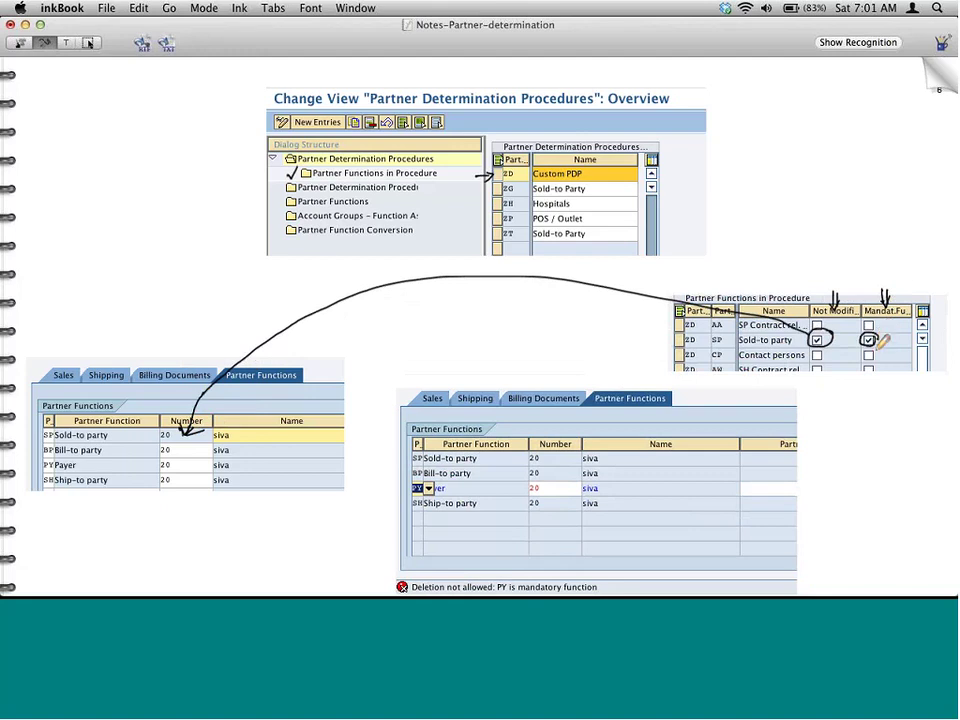
drag(404, 575, 403, 592)
drag(598, 580, 606, 591)
Switch to SAPGUI, enlarge the customer window again and go back to the session showing the partner functions in procedure.
key(super+Tab)
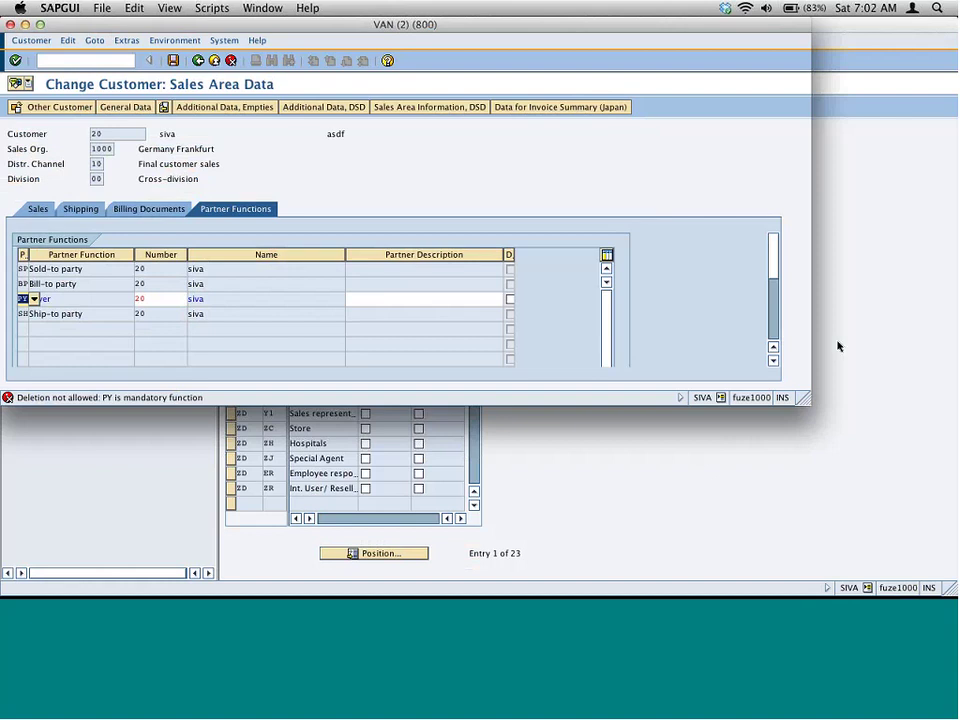
drag(810, 404, 956, 593)
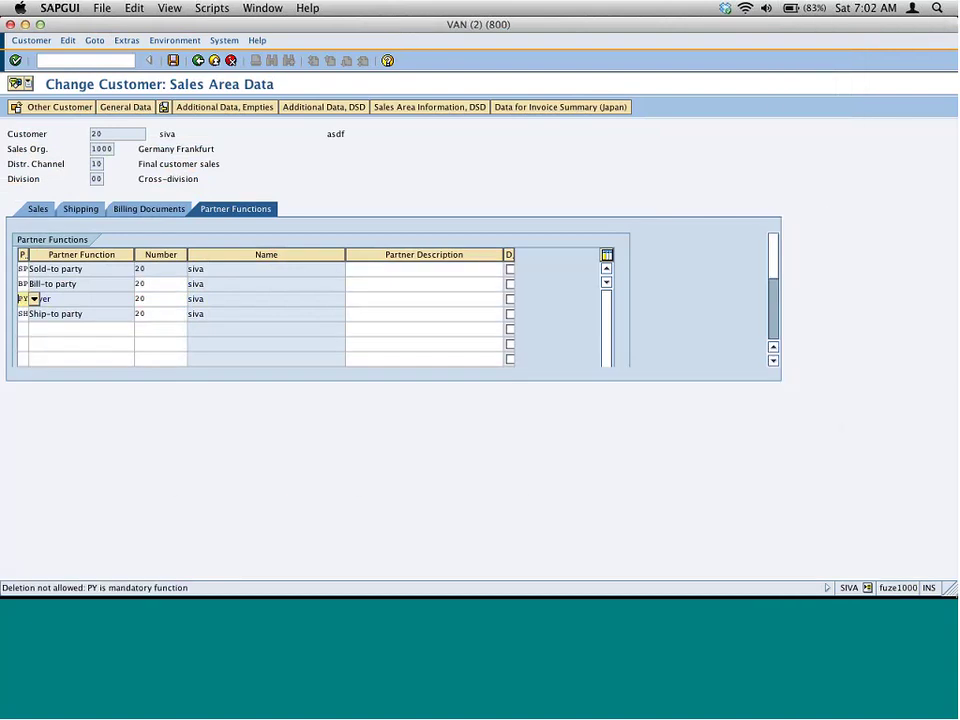
key(super+grave)
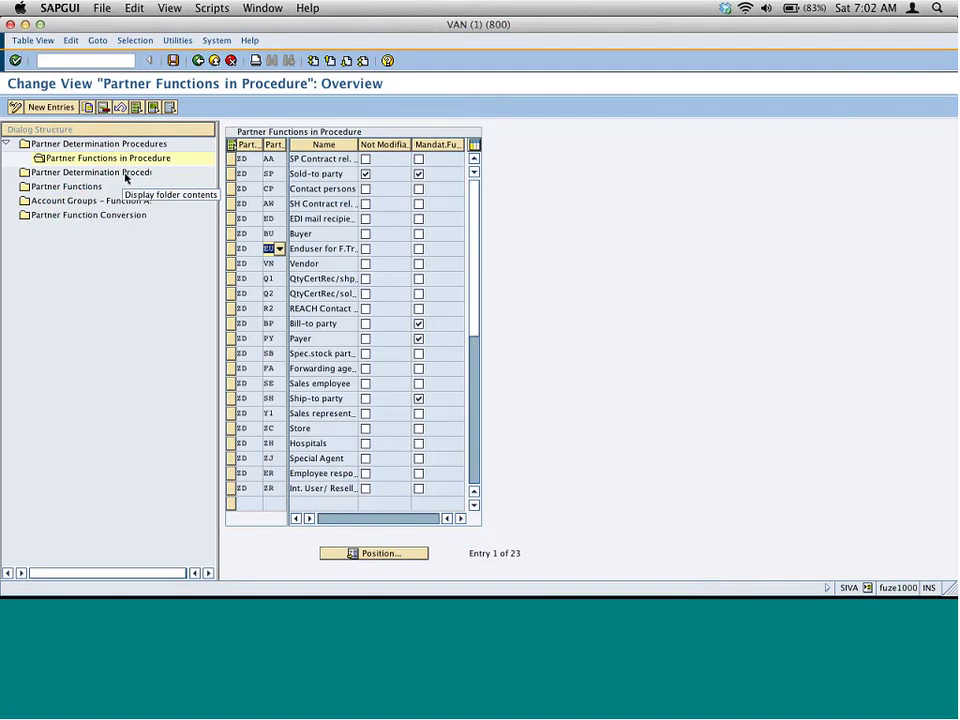
Open the Partner Determination Procedure Assignment and position the list at account group z001.
click(125, 175)
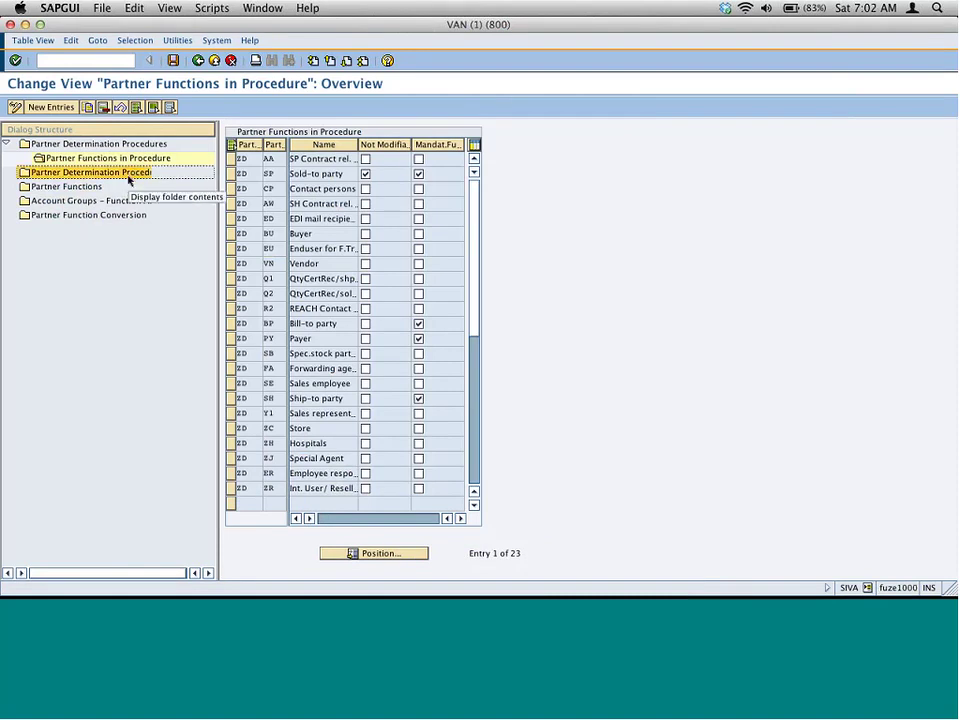
double_click(132, 175)
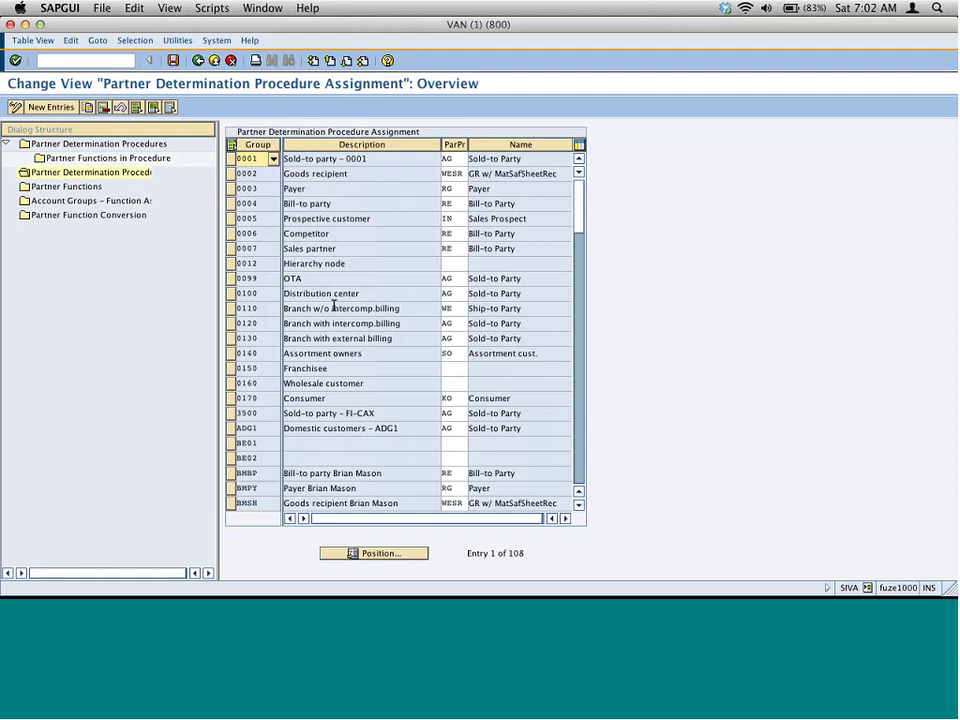
click(420, 553)
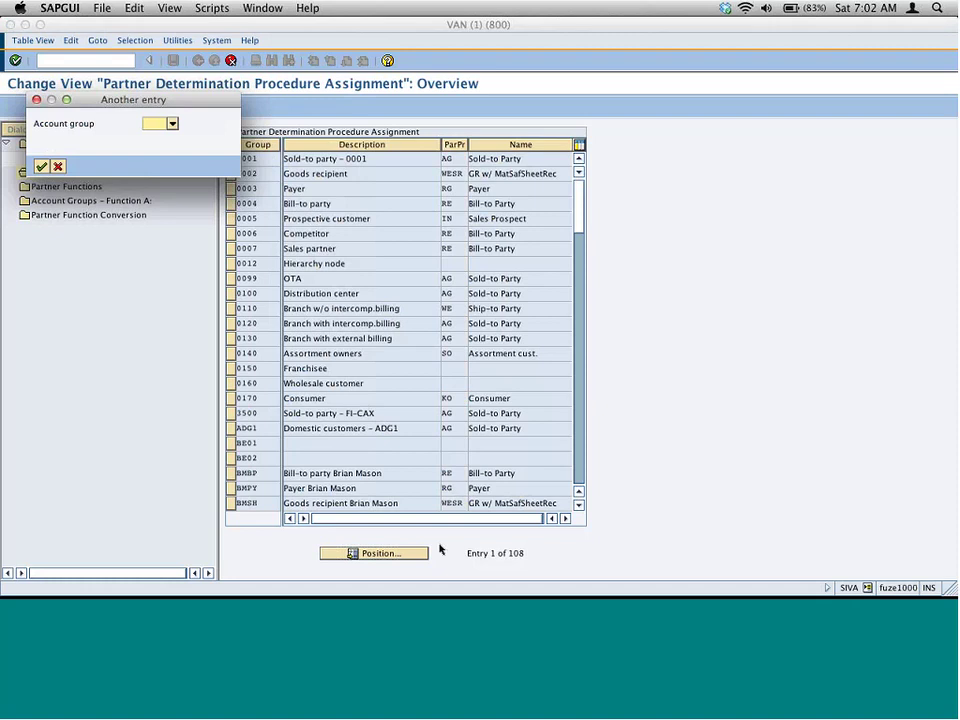
text(z001)
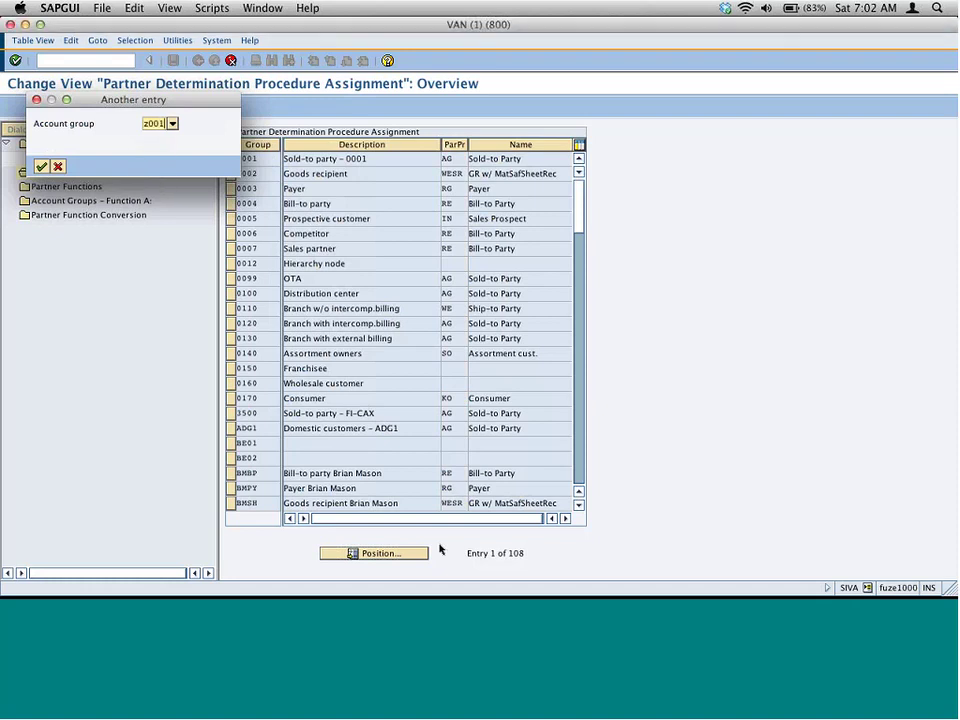
key(Return)
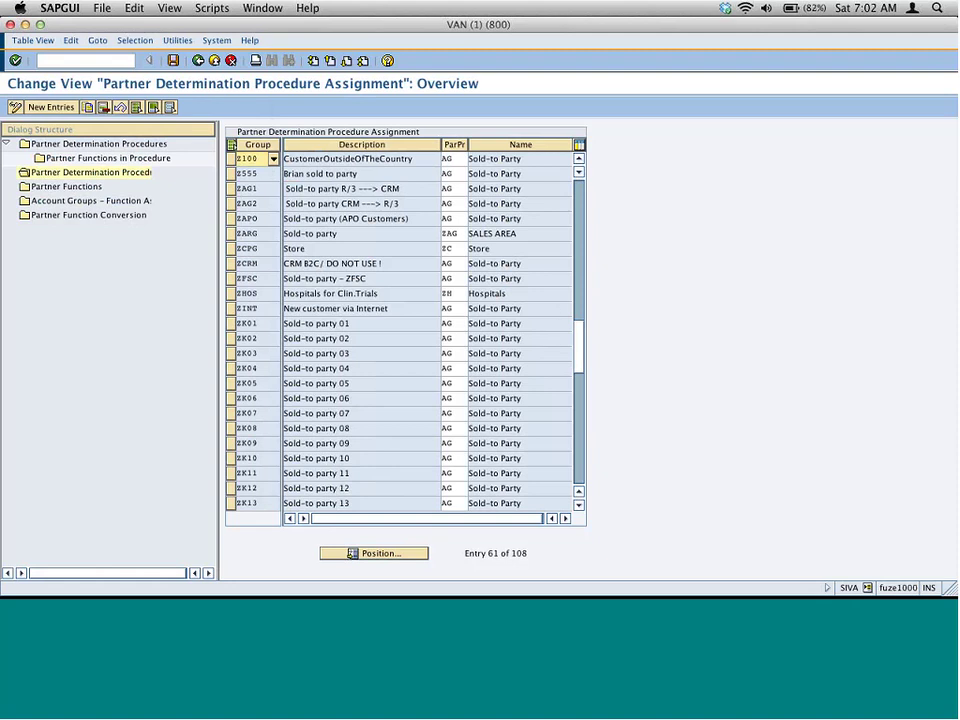
Open the customizing transaction SPRO in a new session with /ospro.
click(112, 57)
text(/ospro)
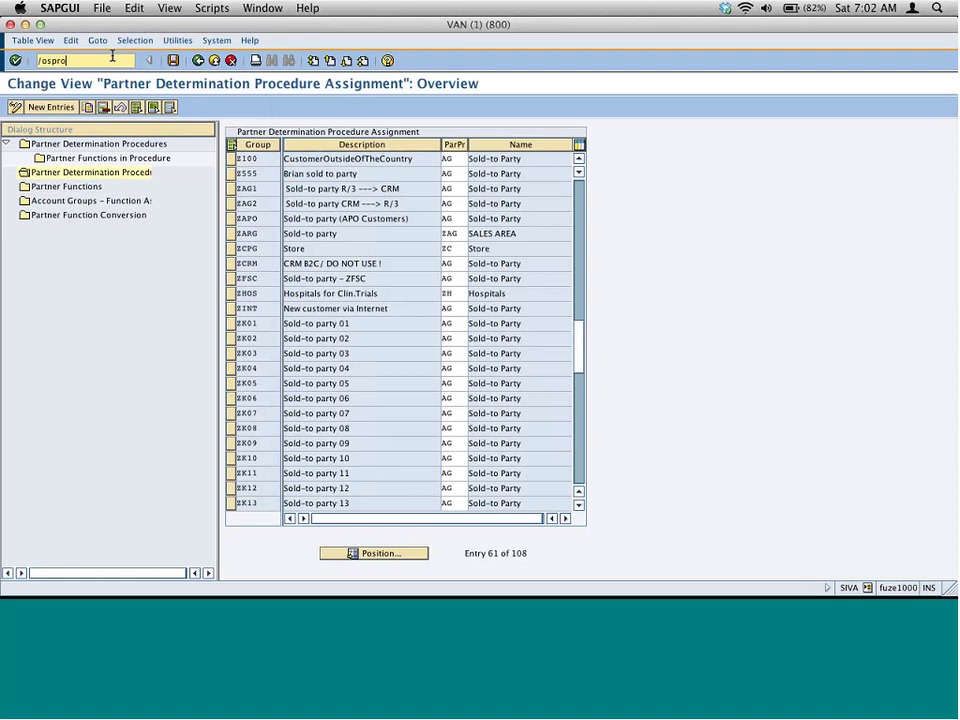
key(Return)
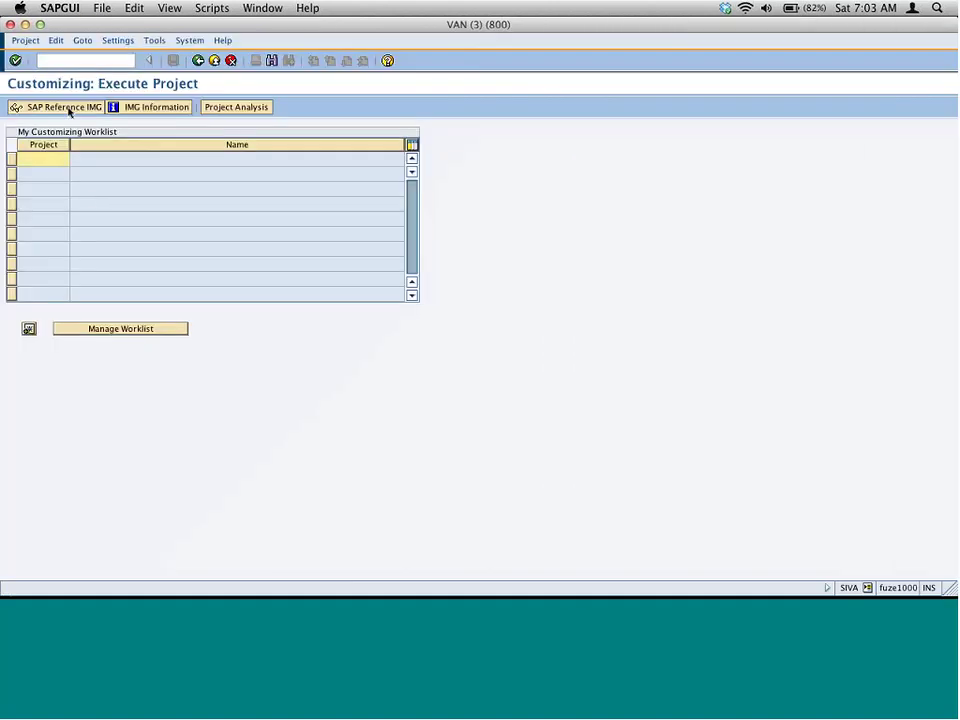
Open the SAP Reference IMG and expand Logistics - General, Business Partner, Customers down to Control.
click(70, 107)
click(11, 150)
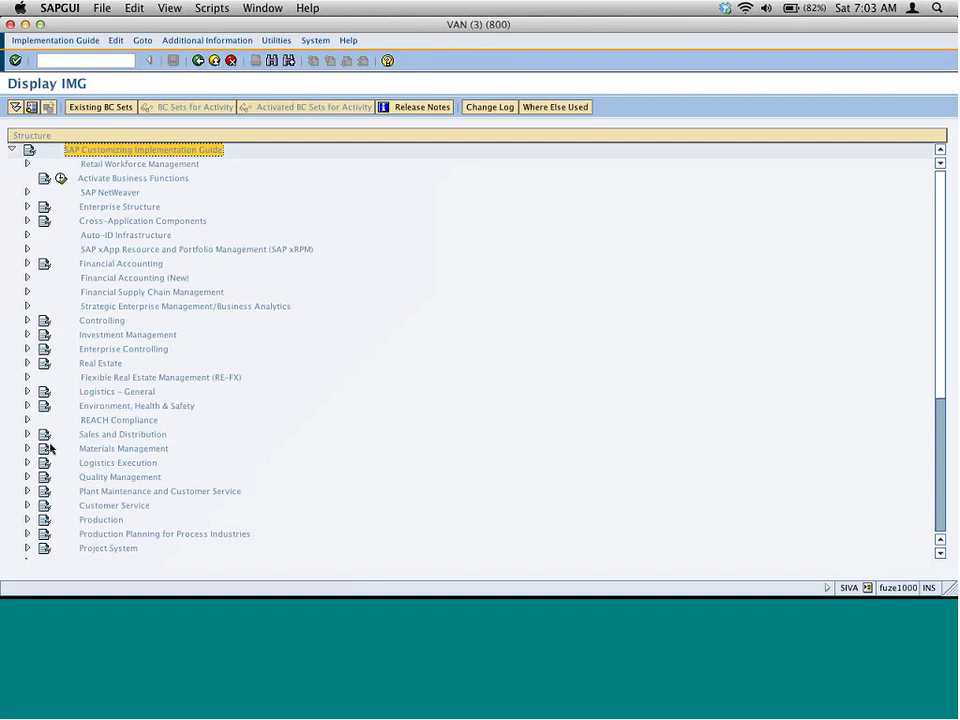
double_click(48, 393)
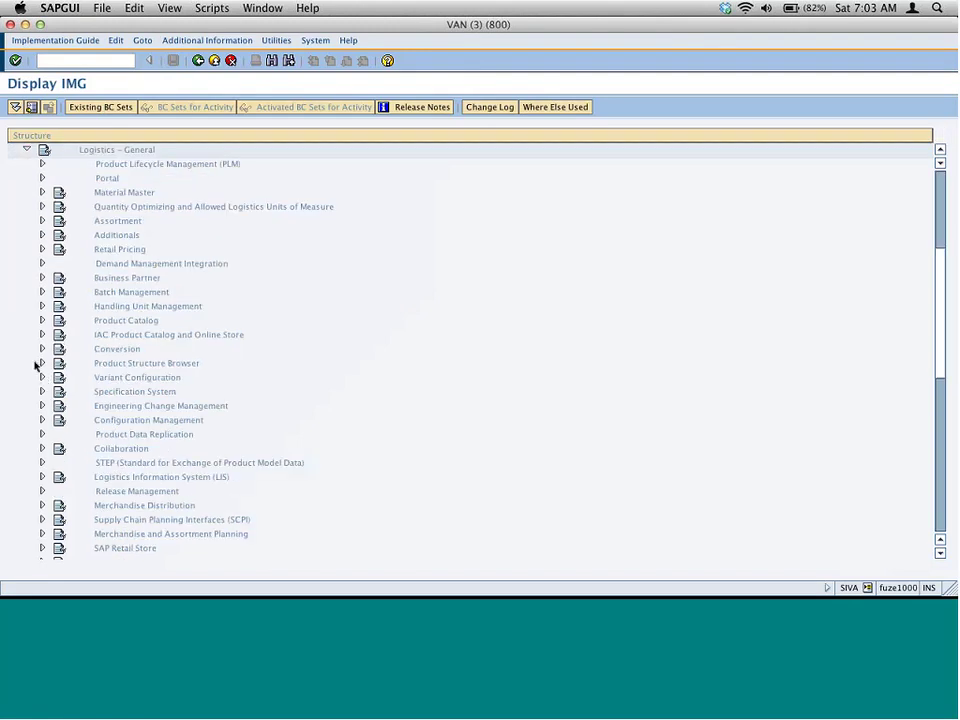
click(42, 278)
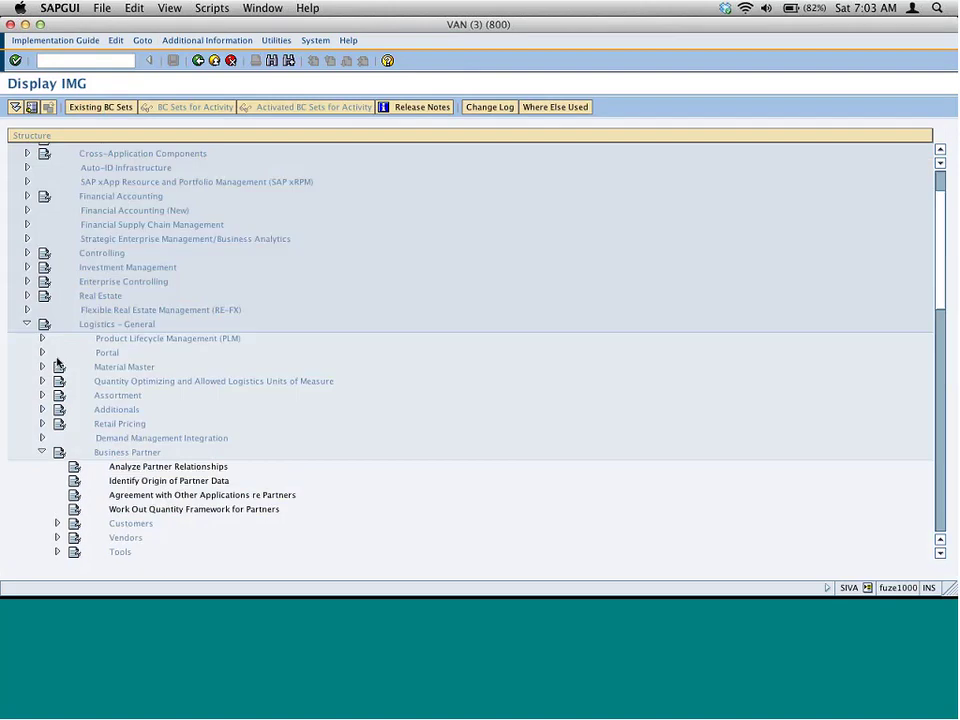
click(57, 523)
click(72, 523)
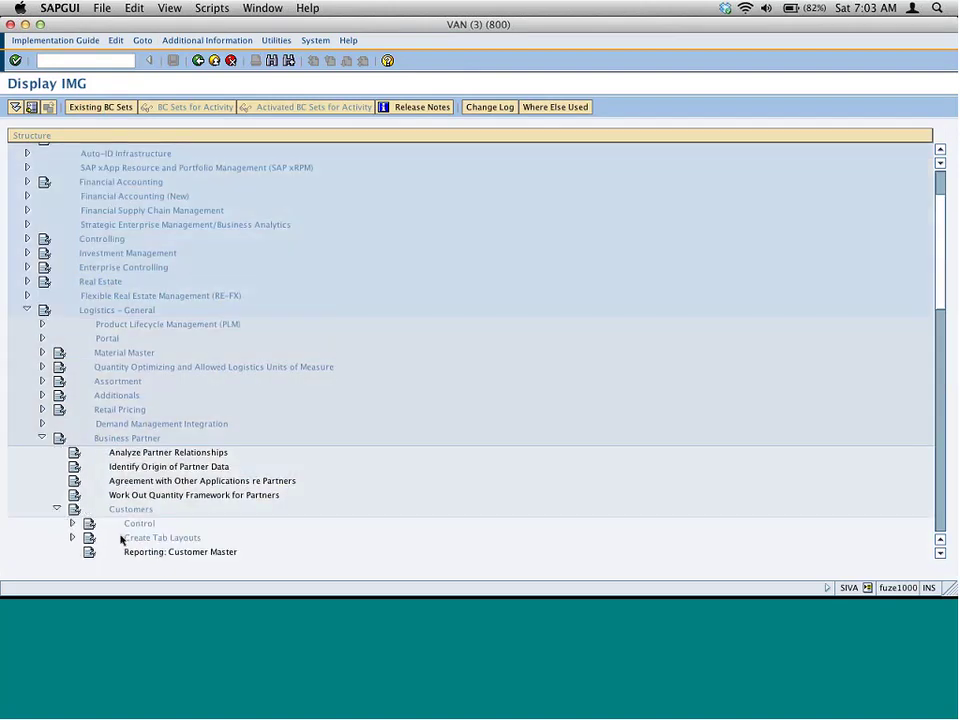
Execute Define Account Groups and Field Selection for Customers and accept displaying the locked data.
click(145, 382)
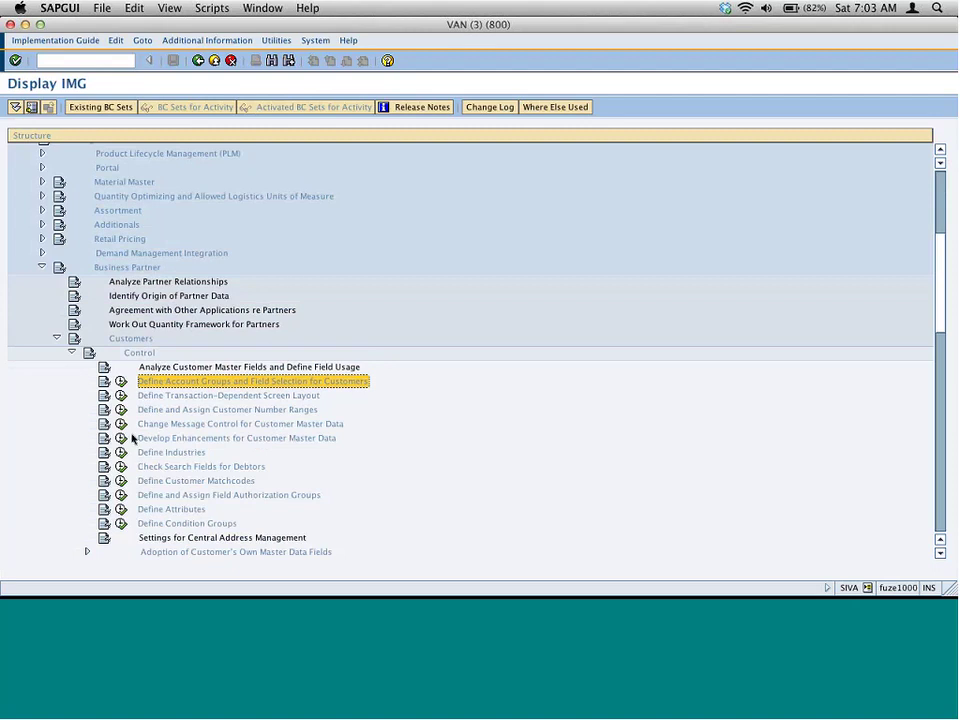
scroll(938, 268, up, 5)
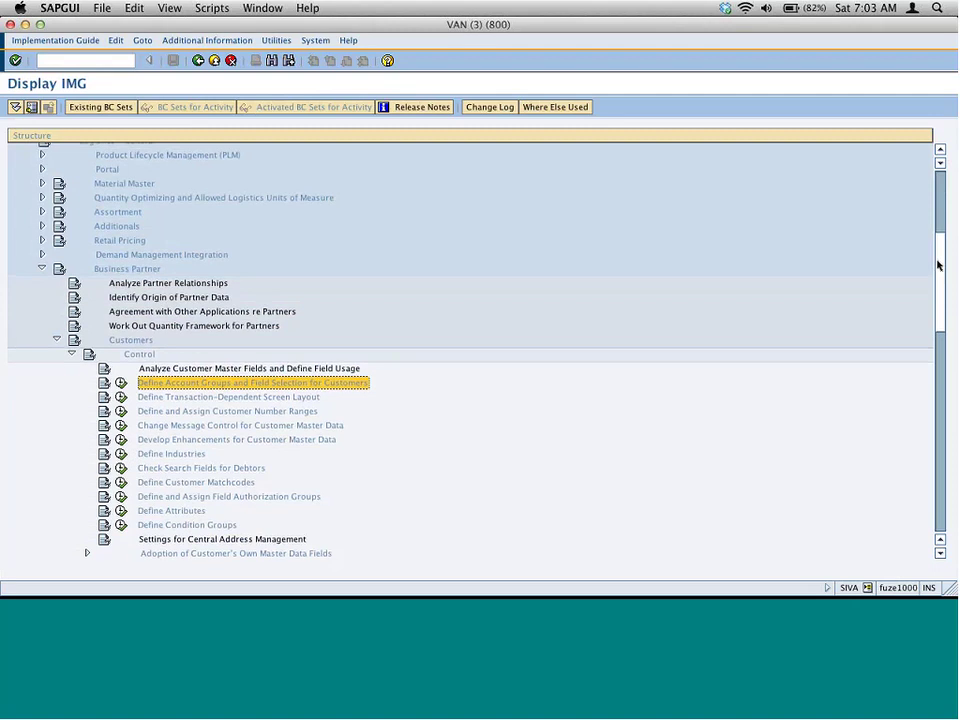
click(121, 454)
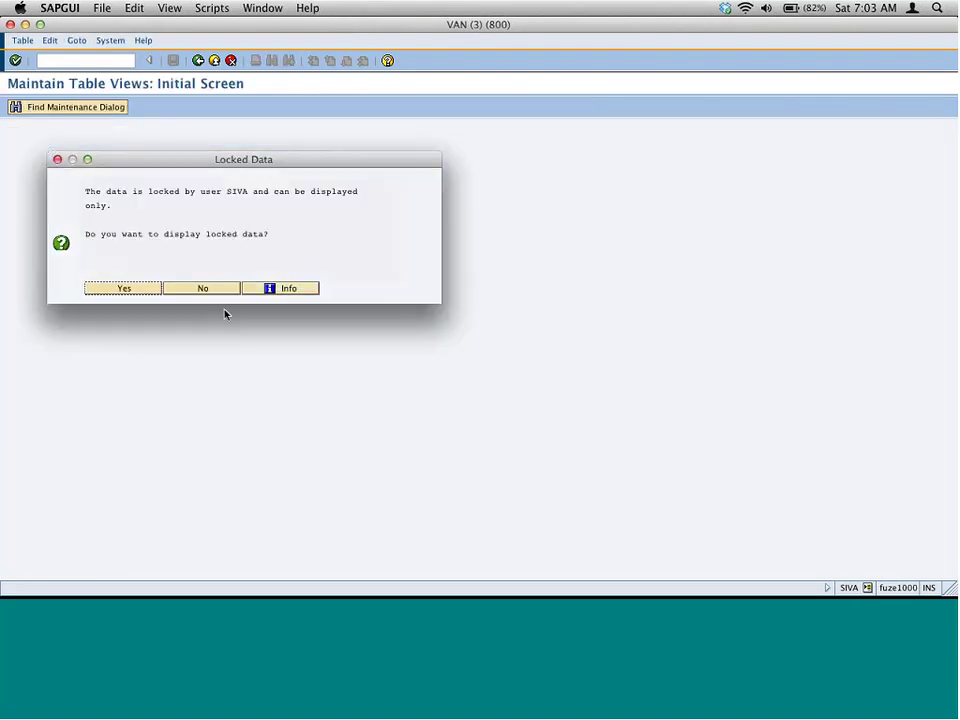
click(146, 290)
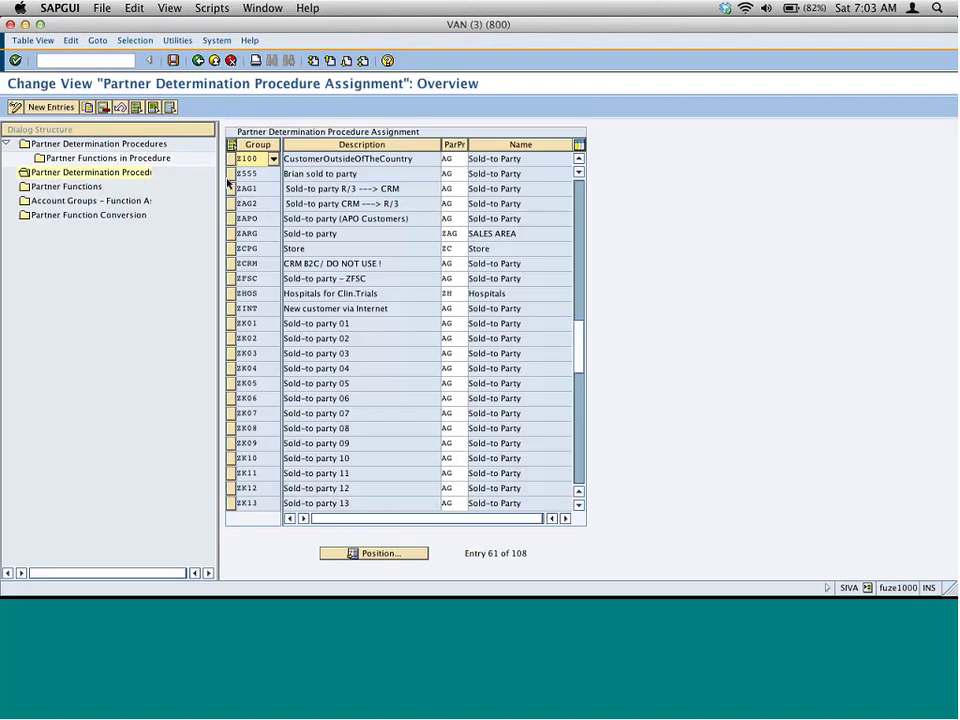
Leave the partner determination view in the first session and switch the Customer Account Groups overview to change mode.
click(198, 61)
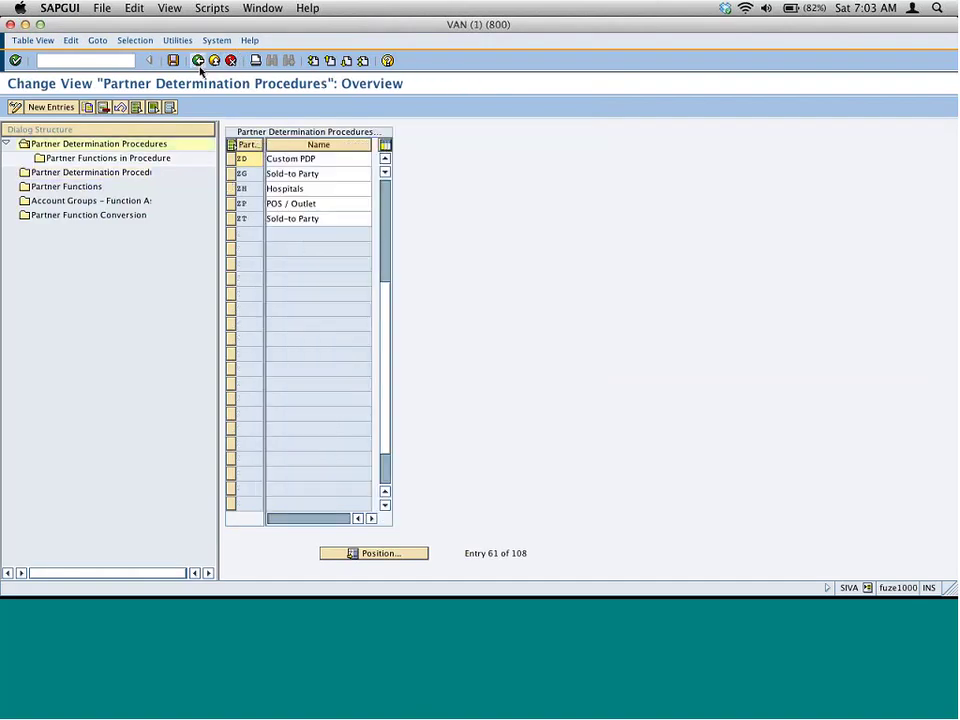
click(199, 63)
click(210, 184)
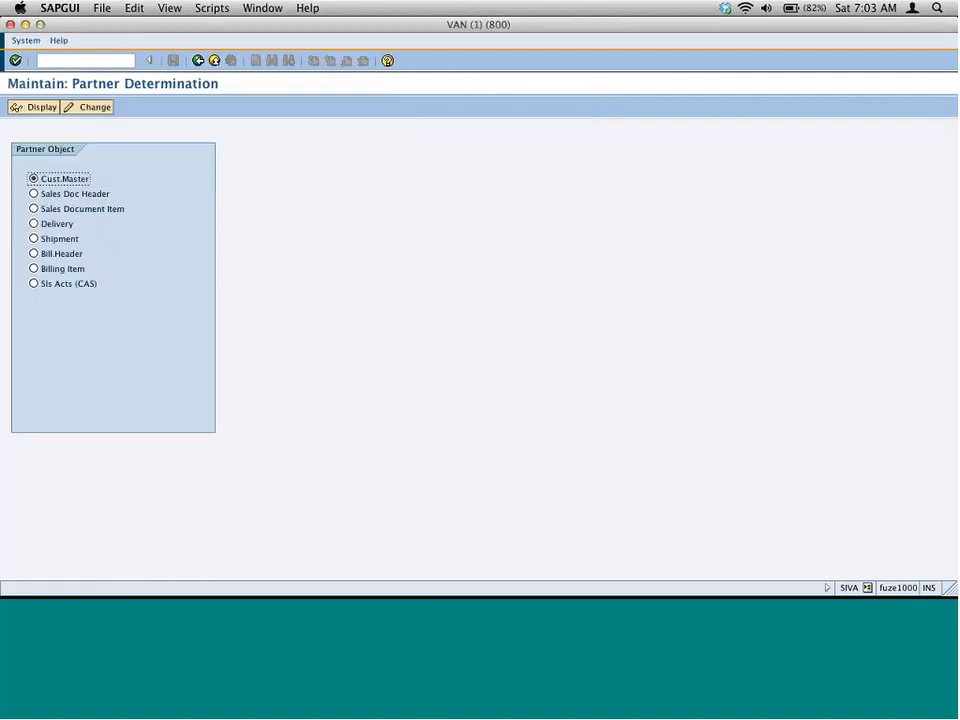
click(198, 61)
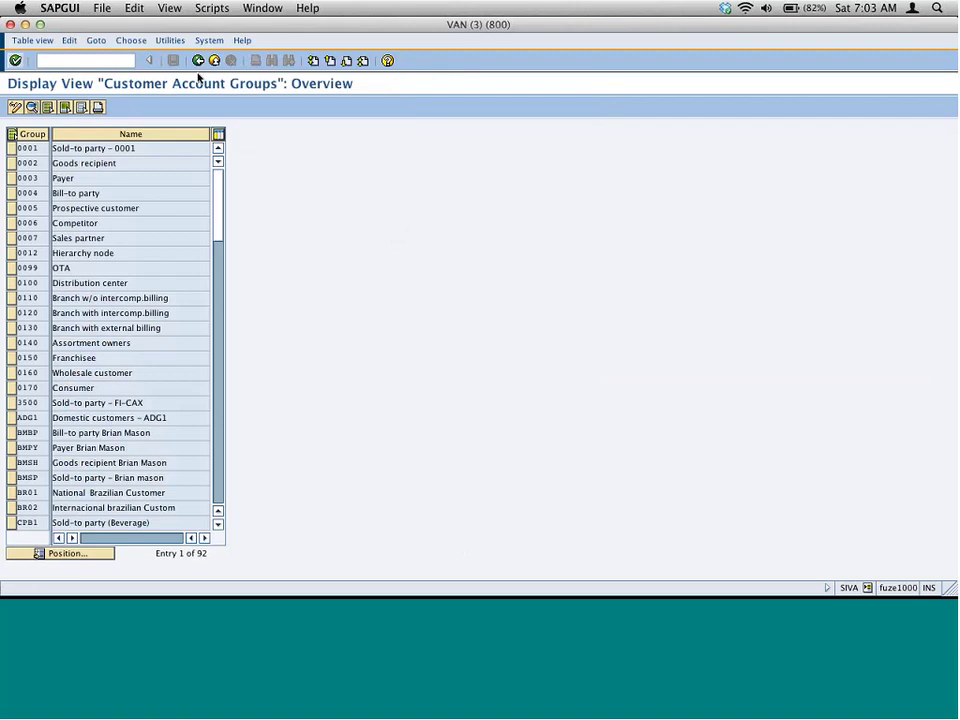
click(15, 107)
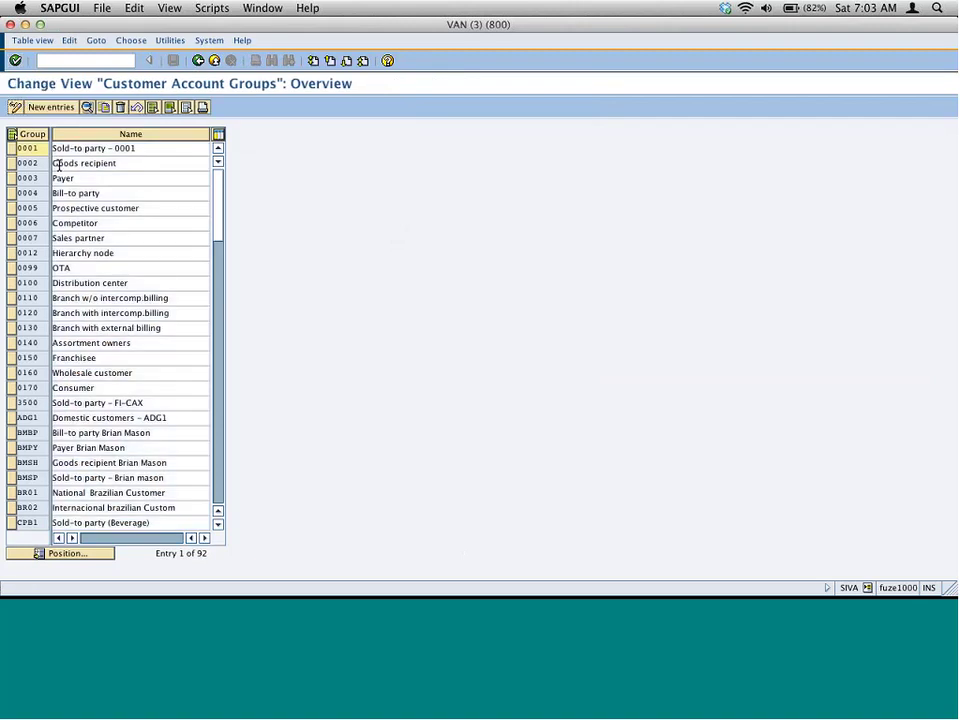
Copy customer account group 0001 as ZD01 and save it in customizing request VANK900274.
click(48, 108)
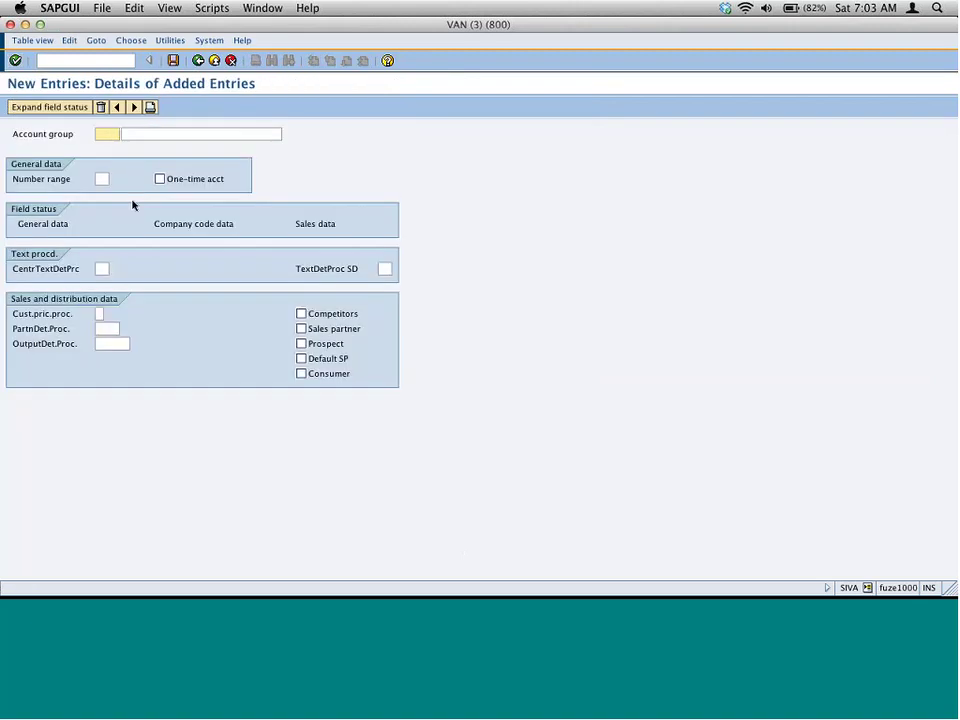
key(F3)
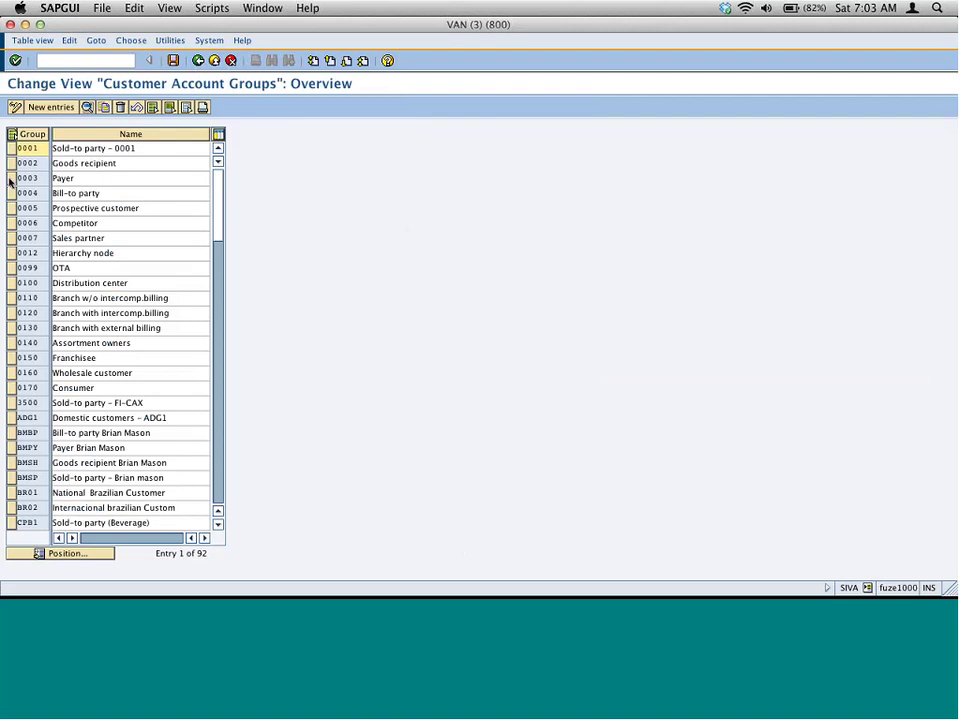
click(11, 148)
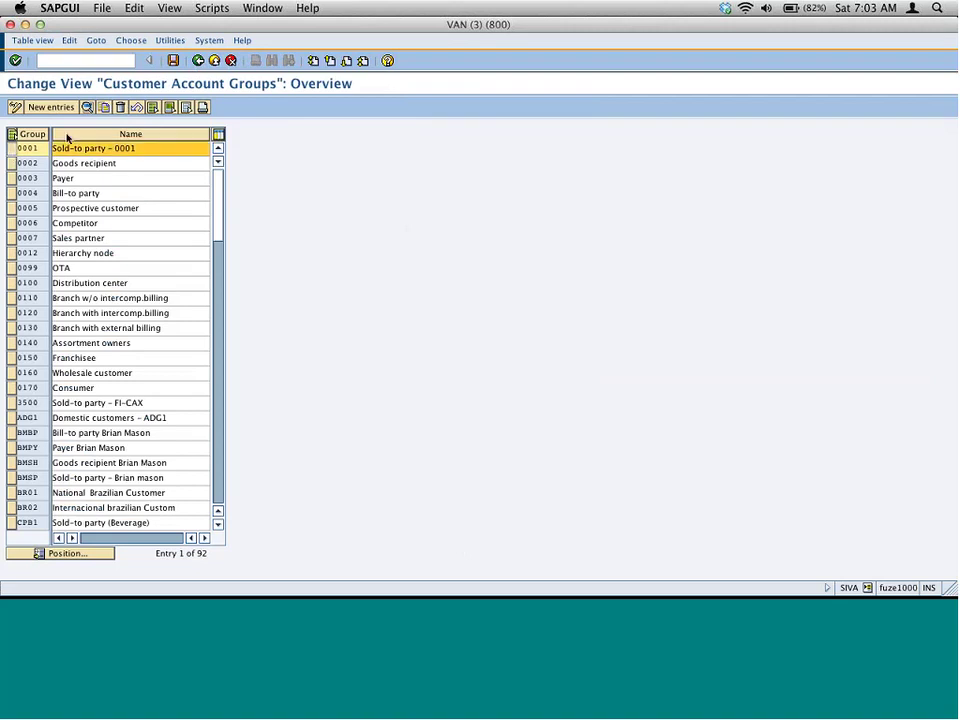
click(87, 107)
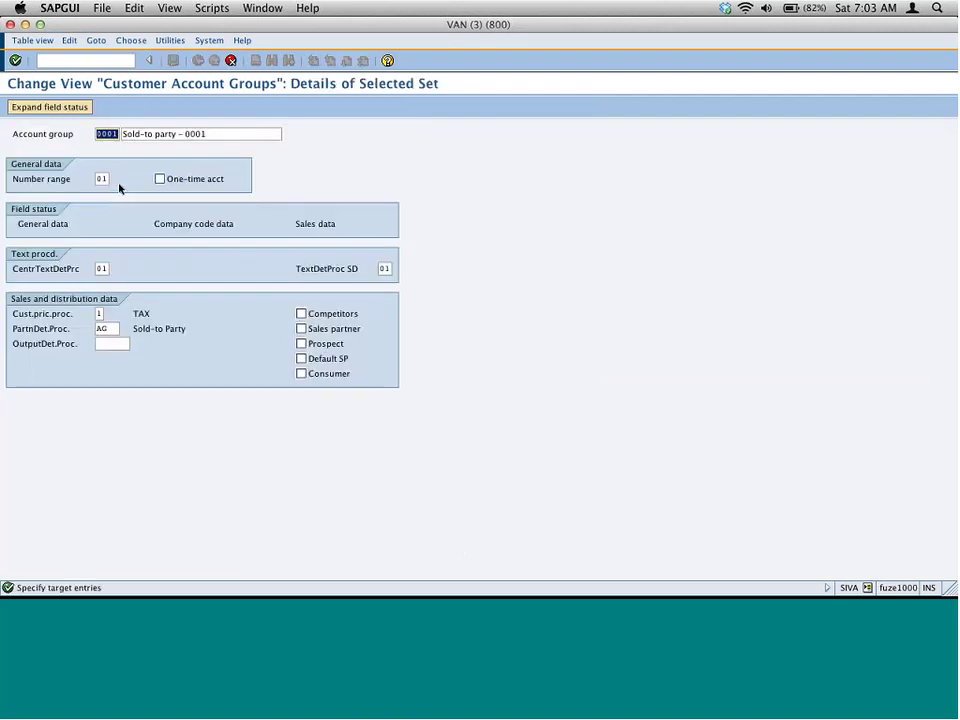
text(ZD)
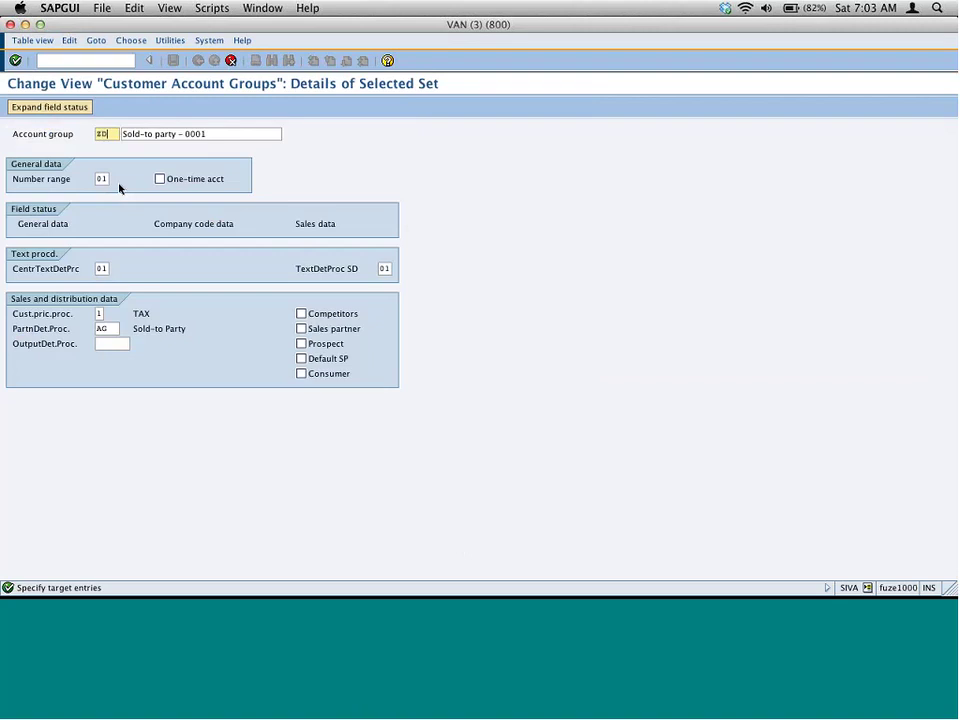
text(01)
key(Return)
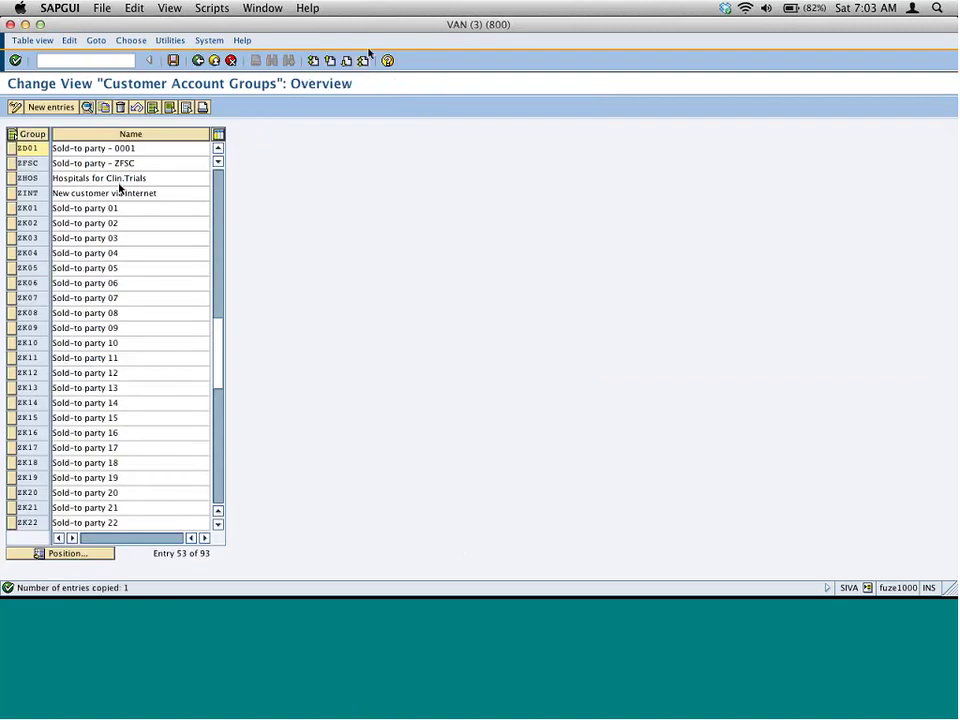
click(173, 60)
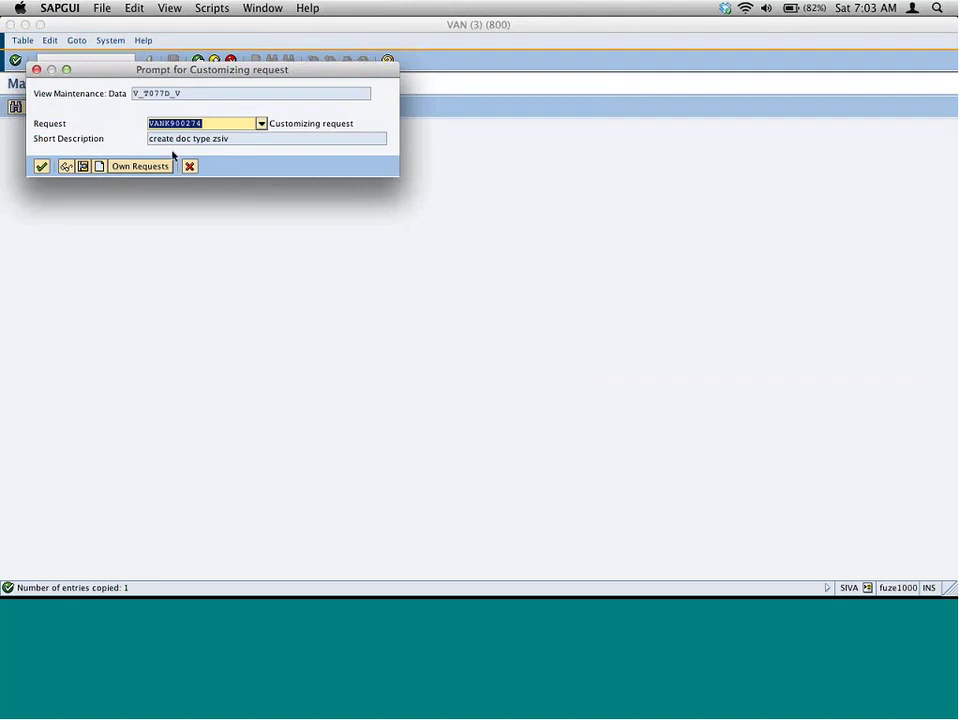
click(44, 167)
Leave the account groups view and reopen the Cust.Master Partner Determination Procedures in change mode.
key(F3)
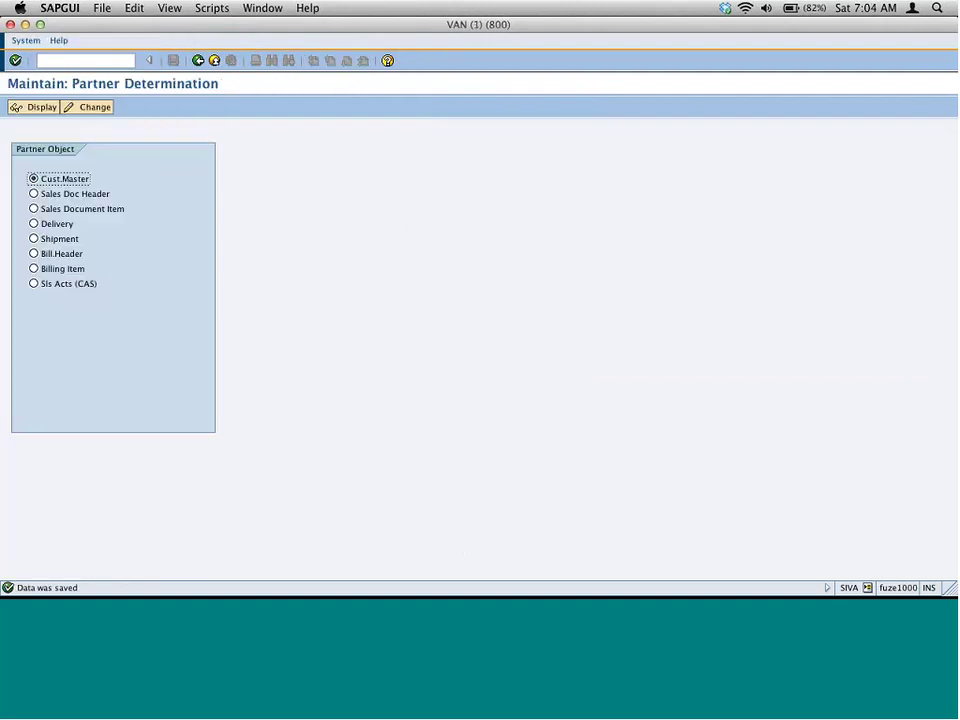
key(Return)
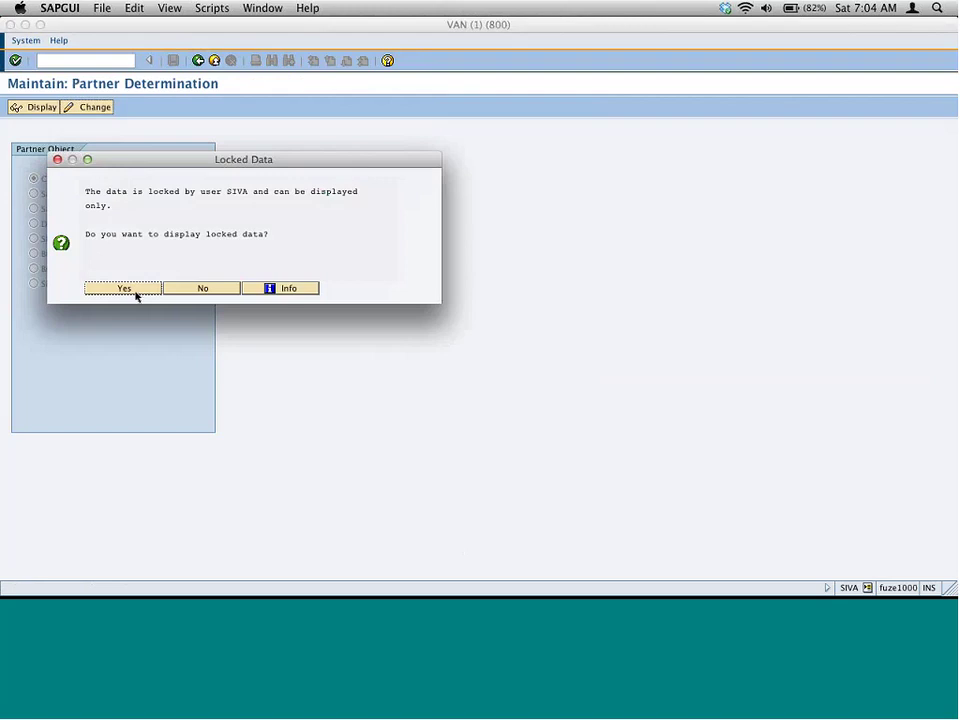
click(135, 292)
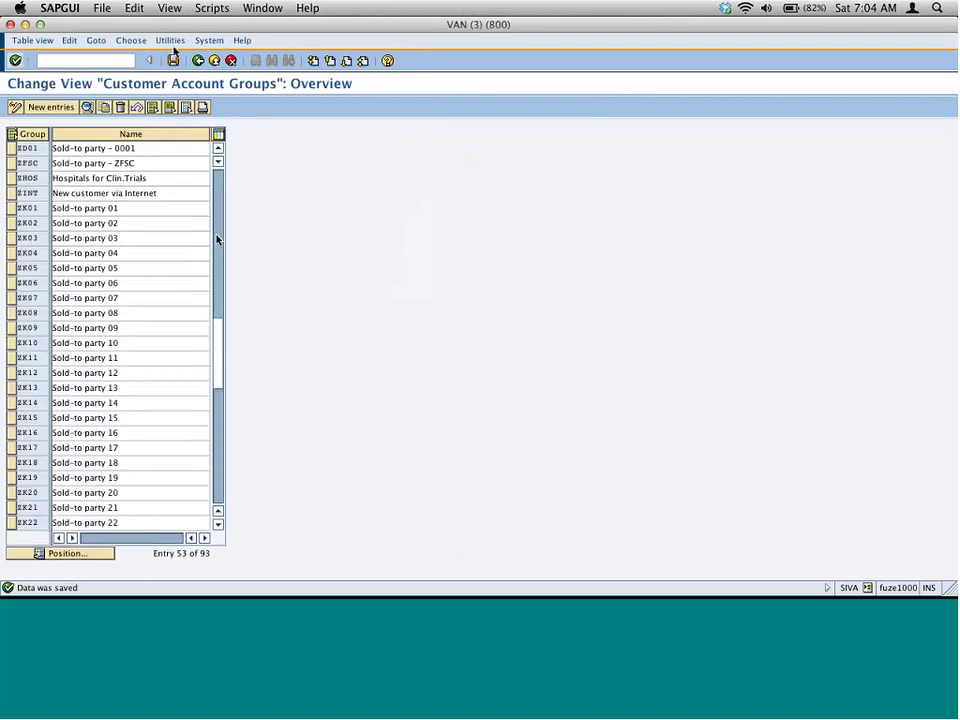
click(214, 61)
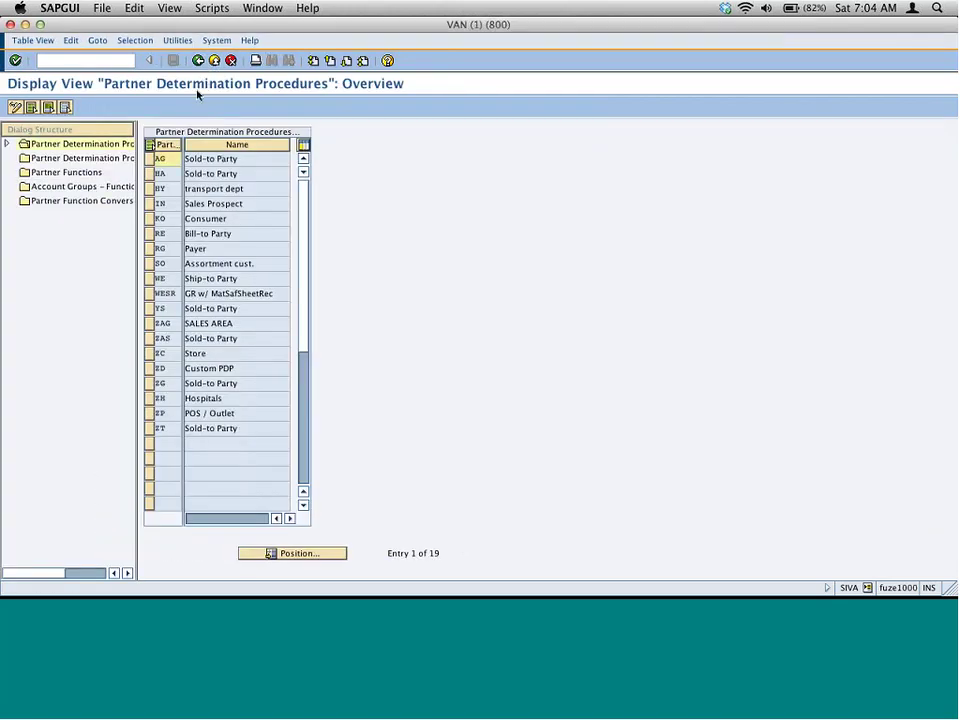
click(15, 107)
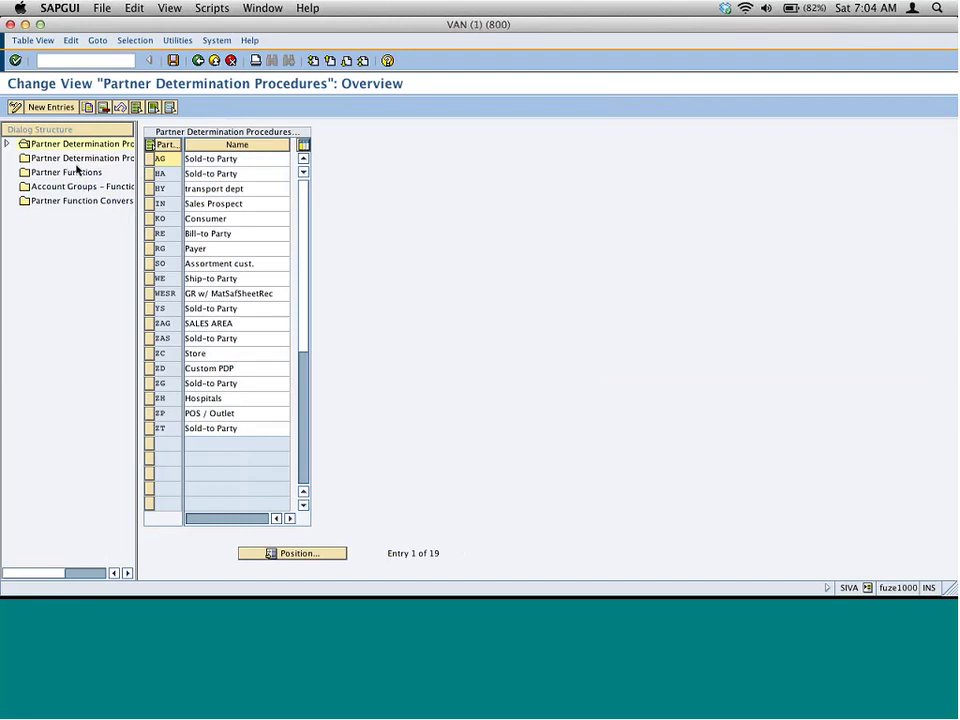
Open the Partner Determination Procedure Assignment and position the list at account group ZD01.
click(88, 158)
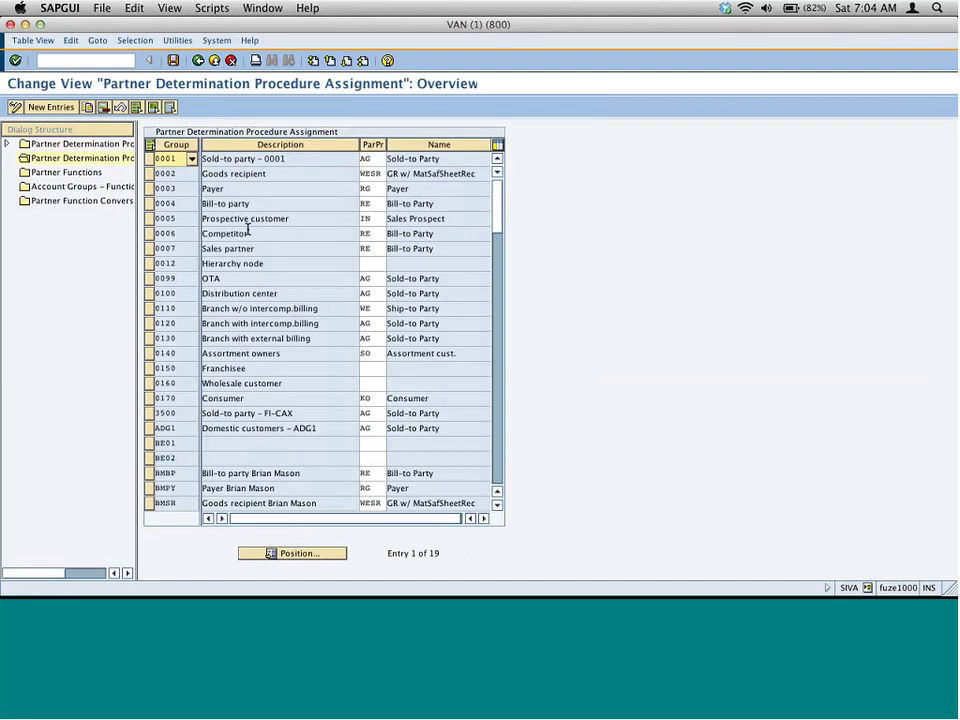
click(338, 553)
text(z)
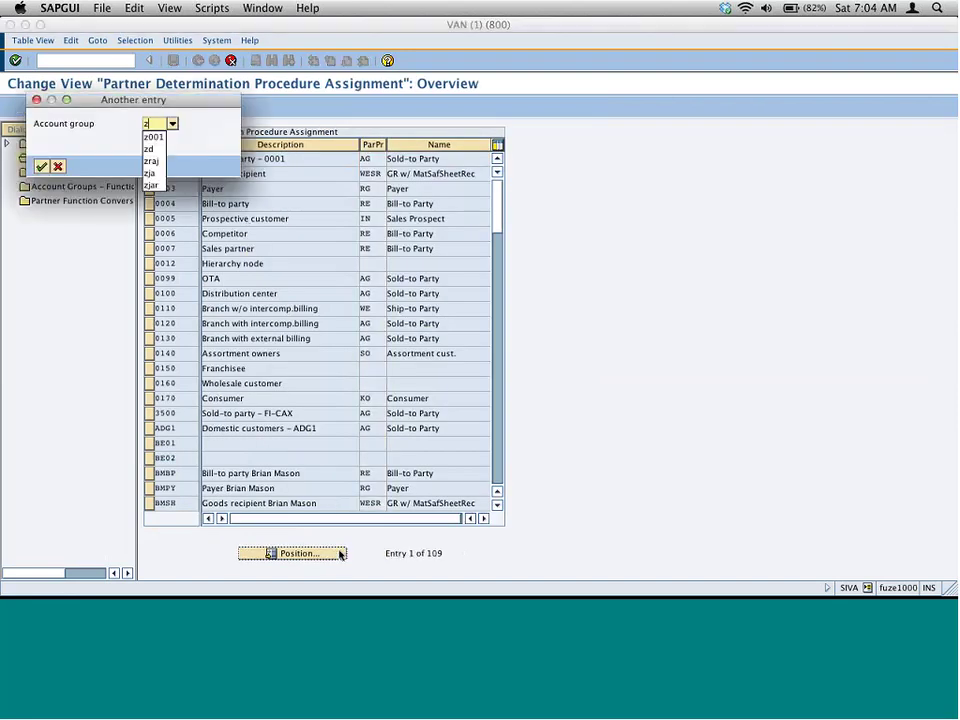
text(d01)
key(Return)
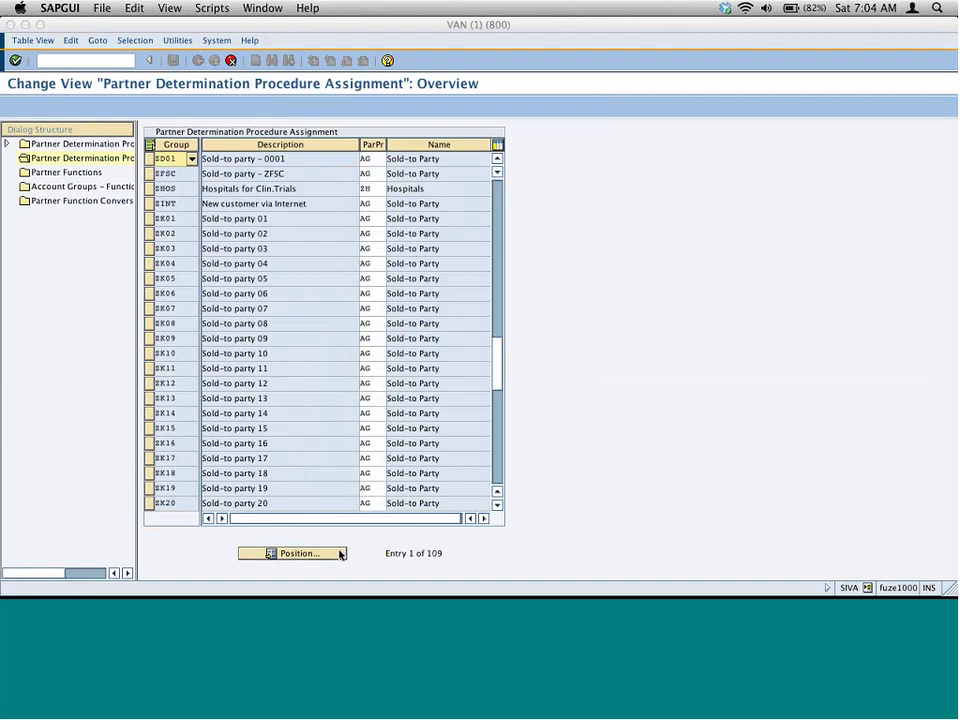
Assign partner determination procedure ZD to account group ZD01.
click(371, 159)
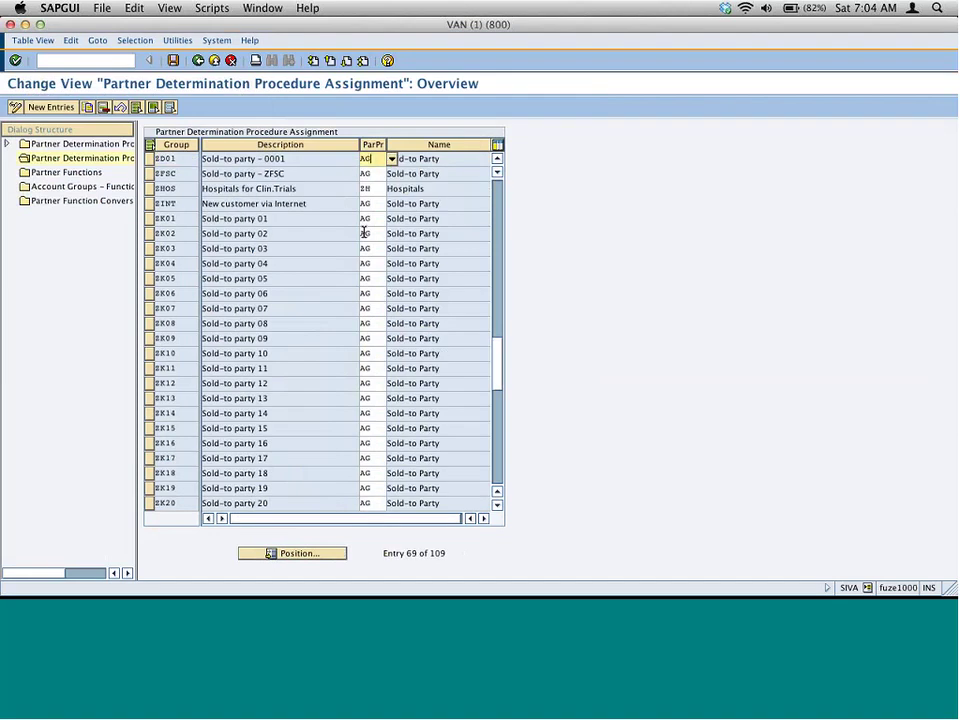
key(BackSpace)
key(BackSpace)
text(ZD)
key(Return)
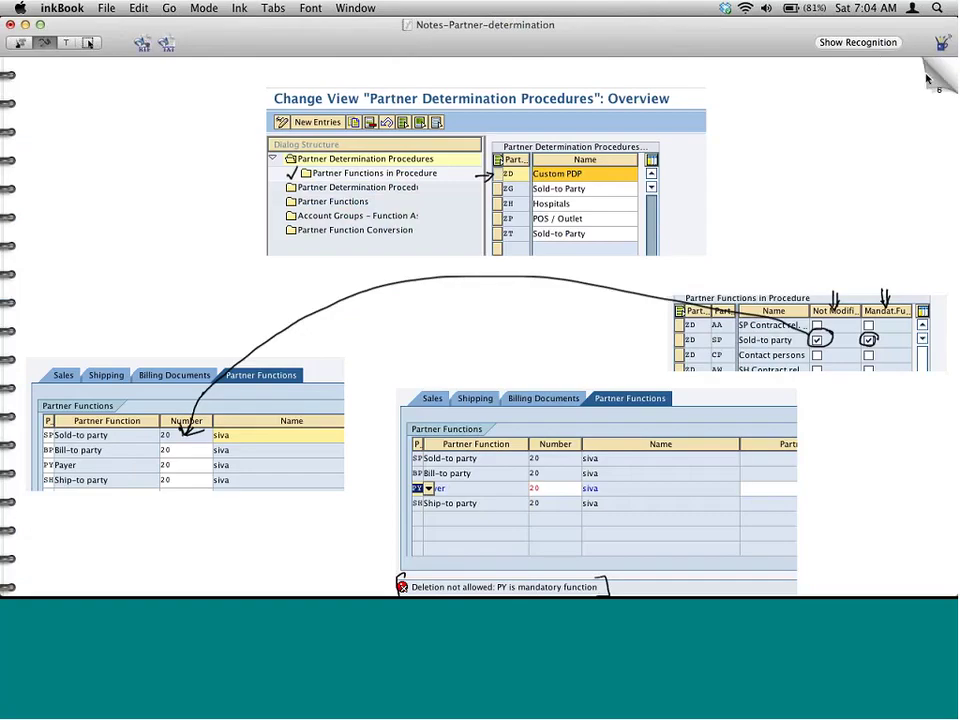
On a new inkBook page, handwrite an underlined "Step No. 3" and the heading "Associate new Partner Det. Proc to Cust. Acc Group".
click(889, 86)
mouse_move(55, 93)
mouse_down()
mouse_move(81, 109)
mouse_move(135, 81)
mouse_move(138, 99)
mouse_up()
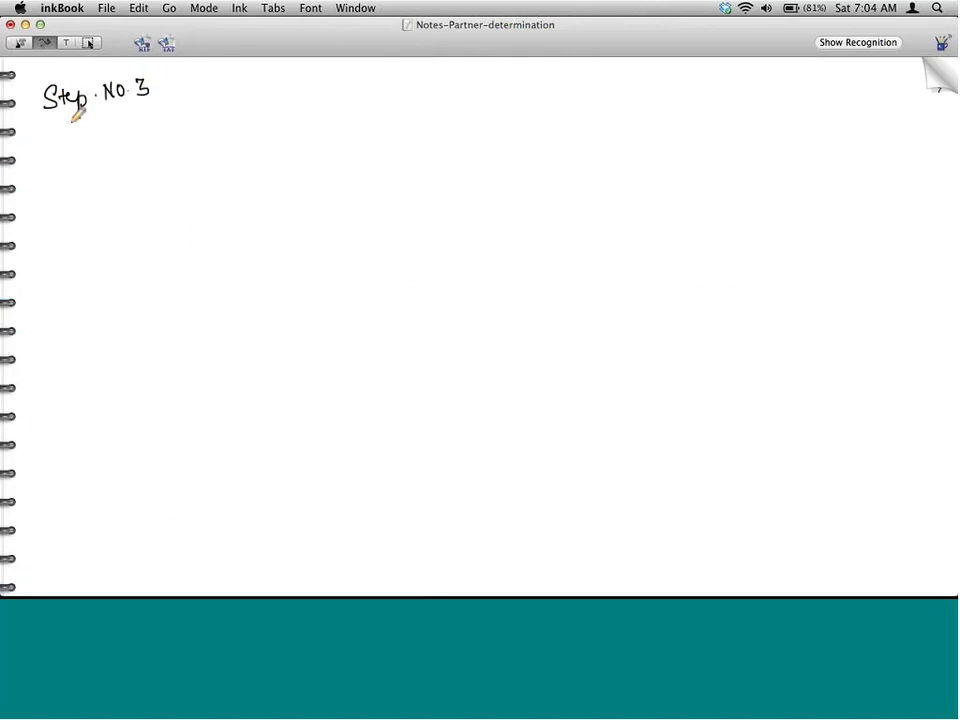
mouse_move(27, 135)
mouse_down()
mouse_move(229, 84)
mouse_move(292, 85)
mouse_move(306, 68)
mouse_move(307, 86)
mouse_move(411, 86)
mouse_move(422, 73)
mouse_move(504, 82)
mouse_up()
drag(495, 73, 632, 76)
click(513, 76)
drag(689, 68, 688, 85)
drag(692, 73, 719, 84)
drag(711, 74, 757, 81)
click(732, 77)
drag(765, 72, 760, 80)
mouse_move(773, 72)
mouse_down()
mouse_move(768, 80)
mouse_move(794, 84)
mouse_up()
drag(798, 86, 810, 77)
drag(814, 76, 833, 82)
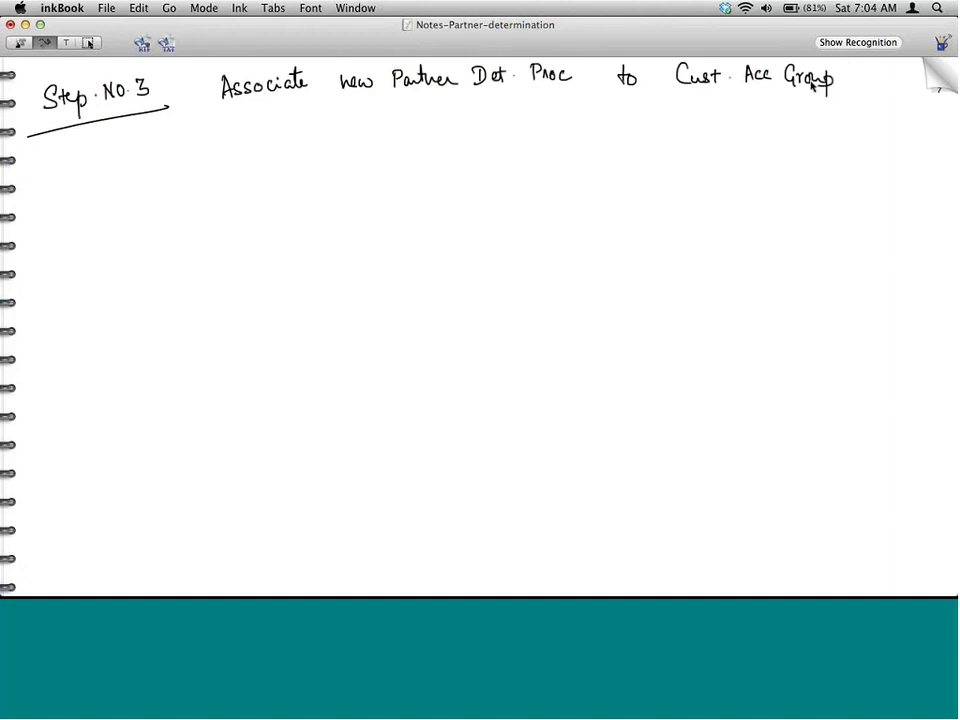
Paste the procedure assignment screenshot, centre it below the Step No. 3 heading, reselect the pen and switch back to SAPGUI.
key(super+v)
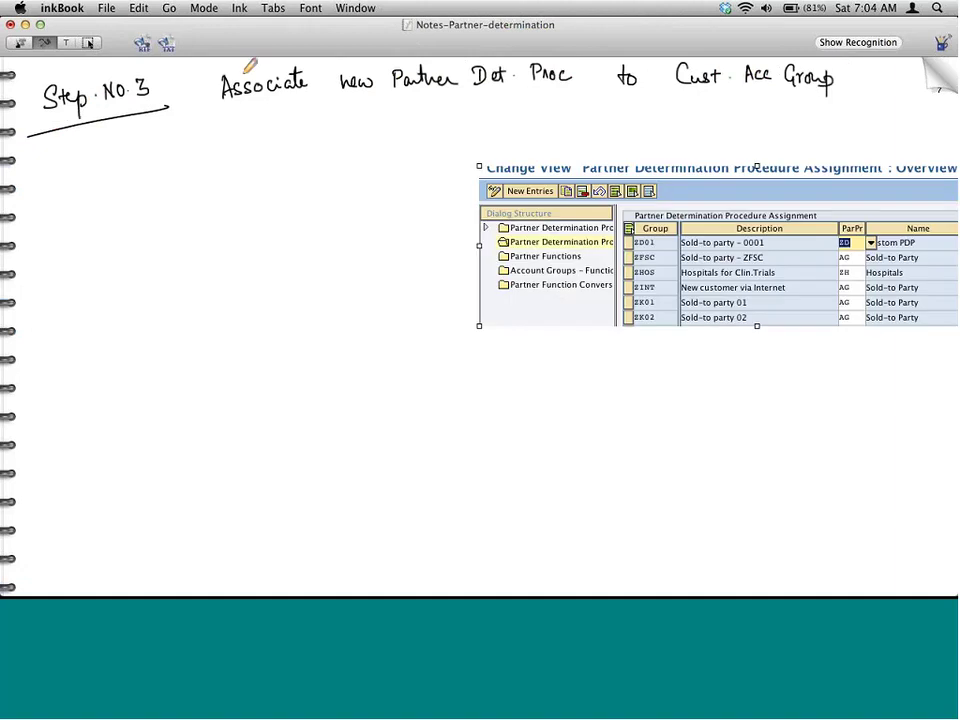
click(88, 43)
drag(787, 210, 496, 195)
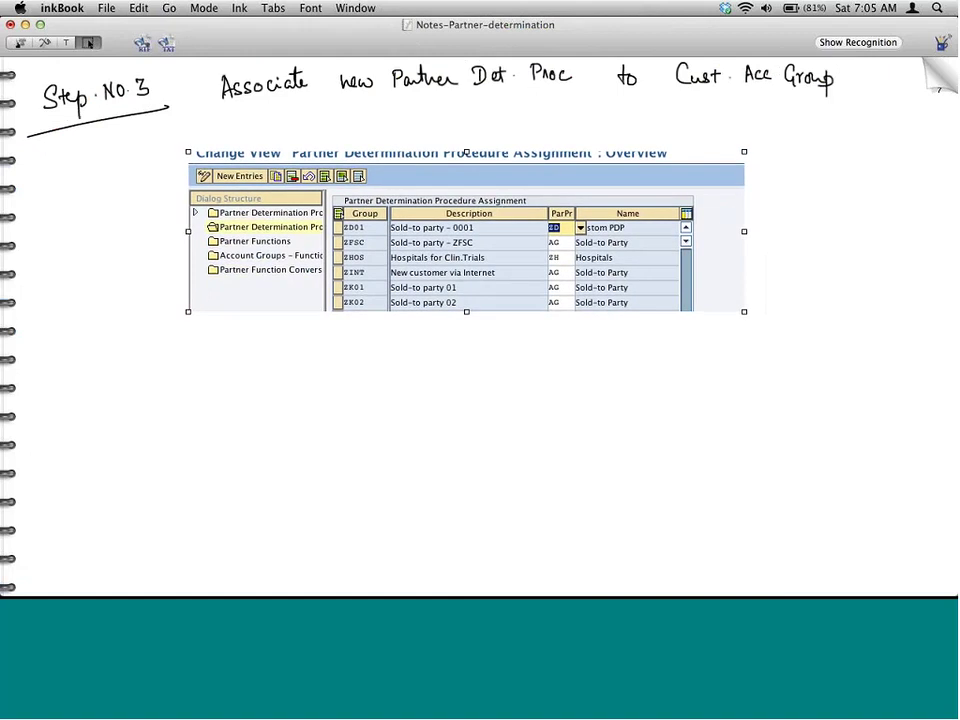
click(148, 283)
click(43, 44)
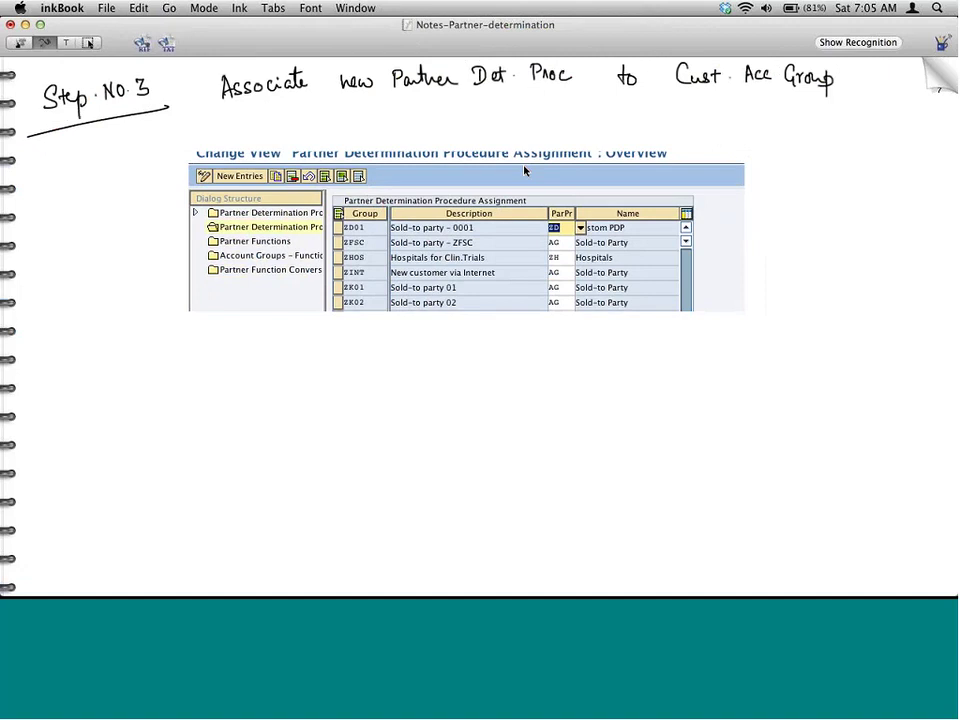
key(super+Tab)
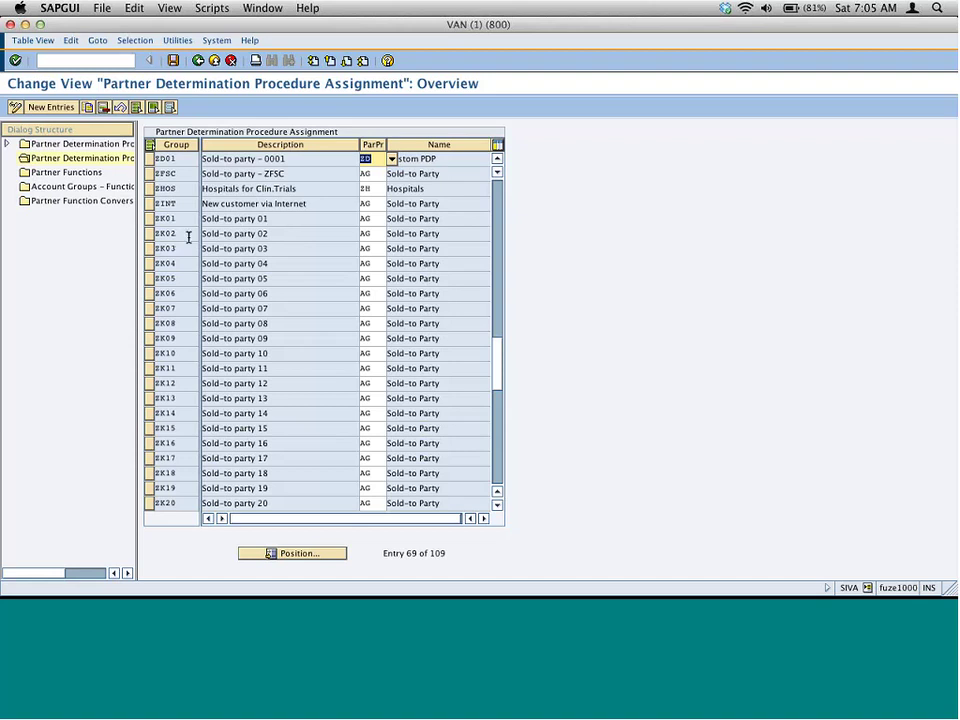
Open the Account Groups – Function Assignment view and position the list at partner function ZH.
click(97, 188)
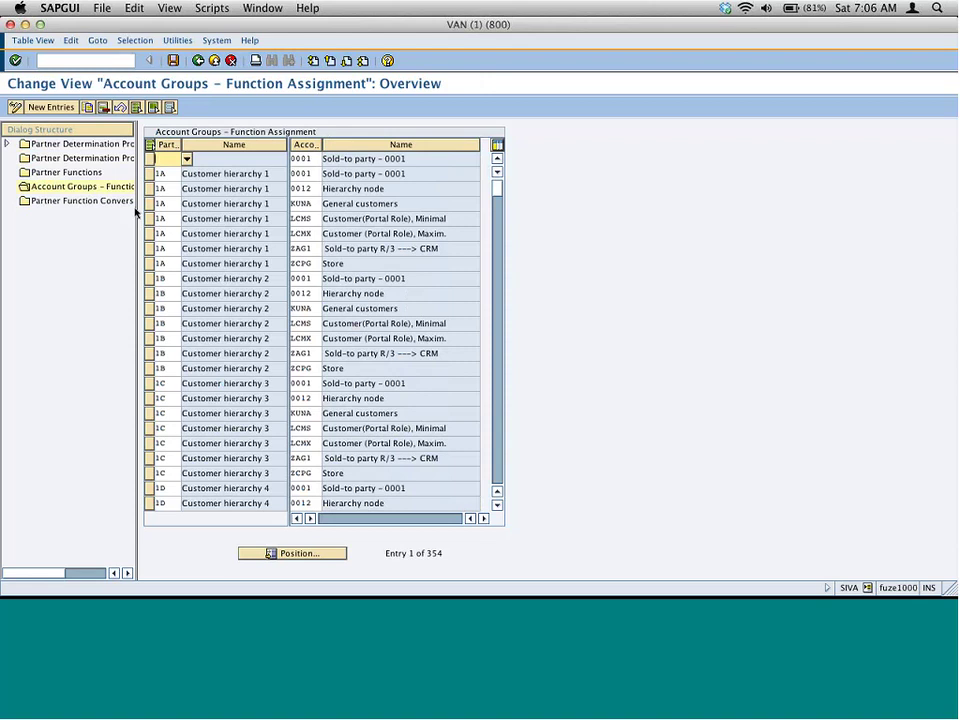
click(335, 553)
text(ZH)
key(Return)
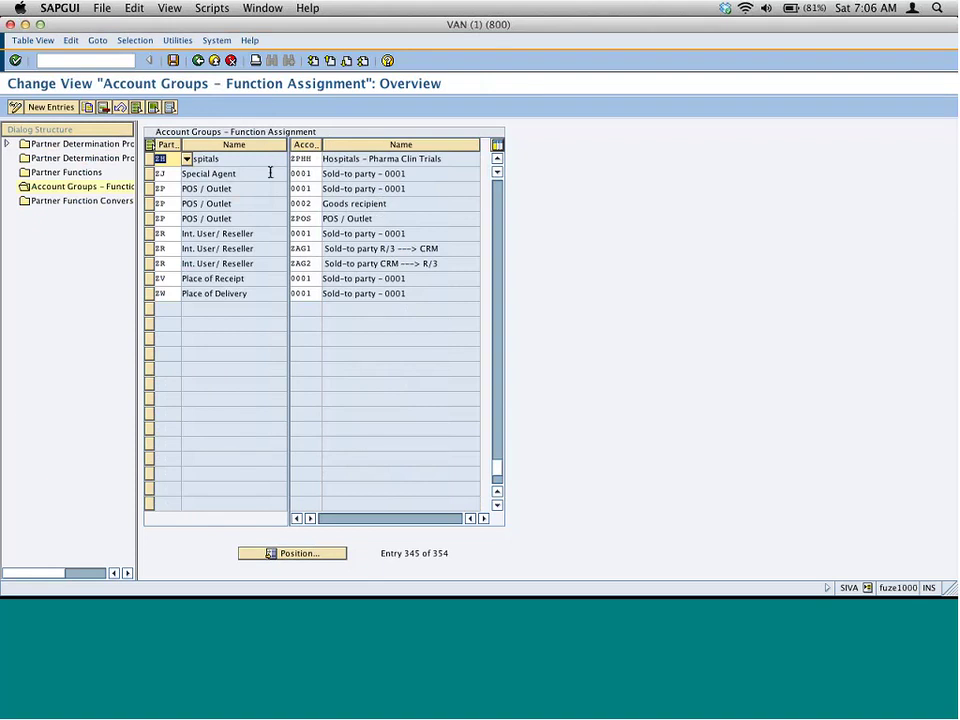
Add a new entry assigning partner function ZD to account group ZD01 and capture the filled view as a screenshot.
click(62, 107)
text(zd)
key(Tab)
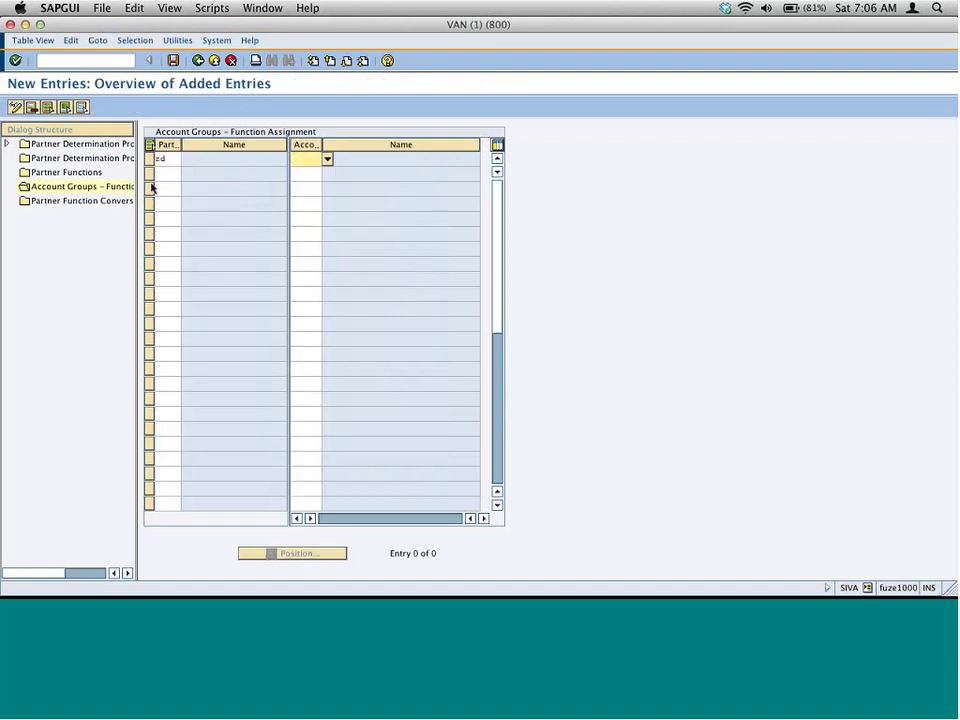
text(zd01)
key(Return)
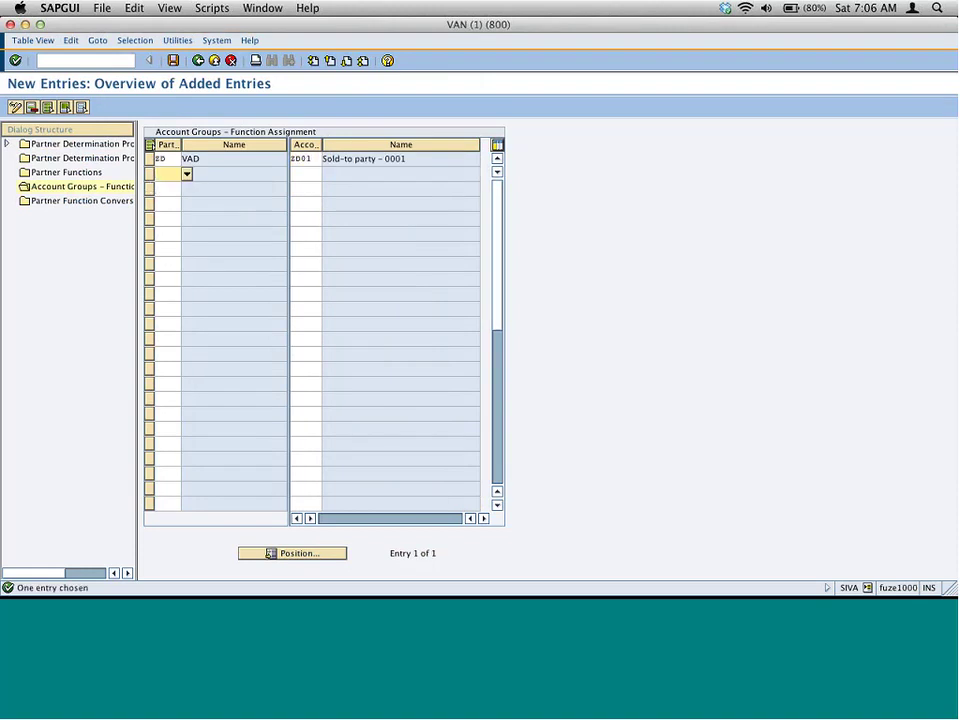
drag(5, 77, 501, 232)
drag(501, 232, 501, 232)
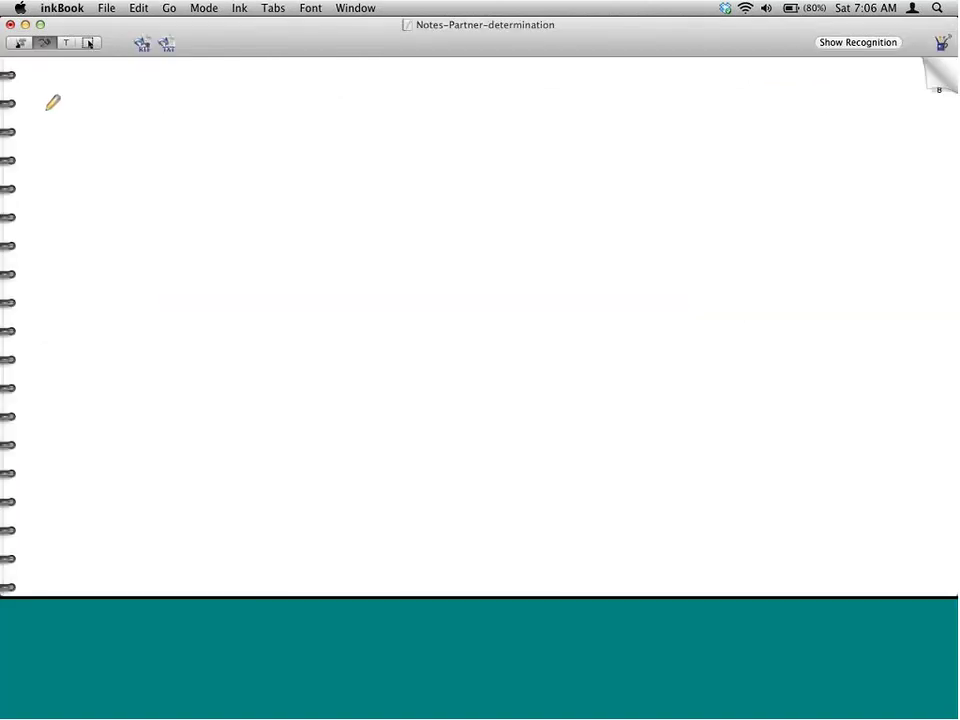
On a new inkBook page, handwrite an underlined "Step 4" and the heading "Associate new PF to C.A.G".
mouse_move(43, 116)
mouse_down()
mouse_move(79, 97)
mouse_move(89, 103)
mouse_up()
drag(26, 162, 115, 104)
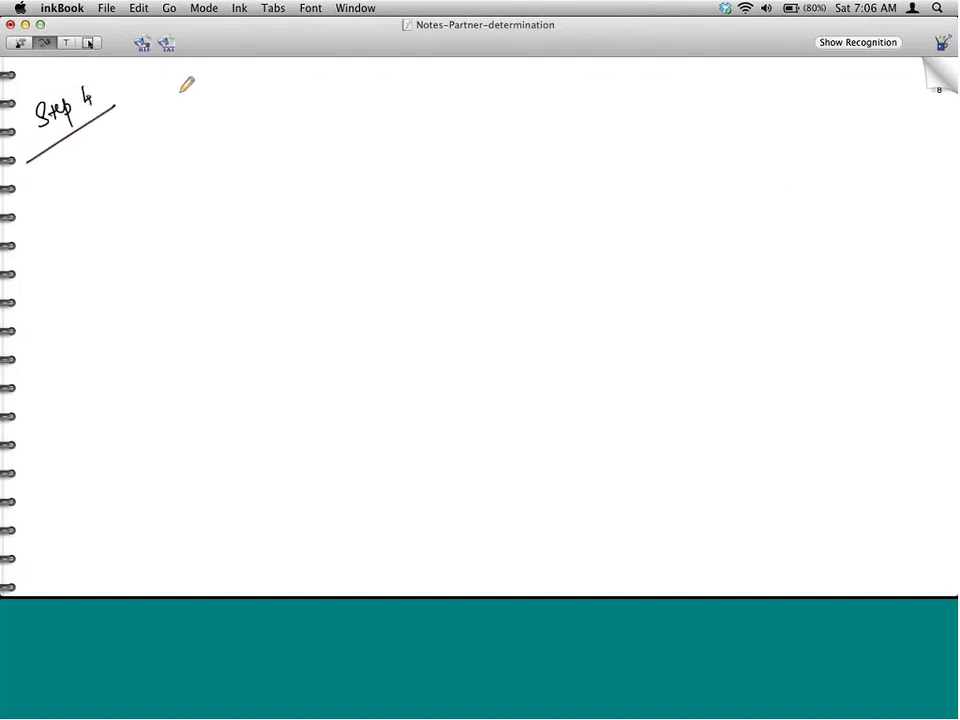
mouse_move(175, 106)
mouse_down()
mouse_move(186, 96)
mouse_move(466, 88)
mouse_move(482, 74)
mouse_move(487, 86)
mouse_up()
click(448, 87)
click(471, 87)
Paste the function assignment screenshot below the Step 4 heading and handwrite an underlined "Test" heading on the next blank page.
key(super+v)
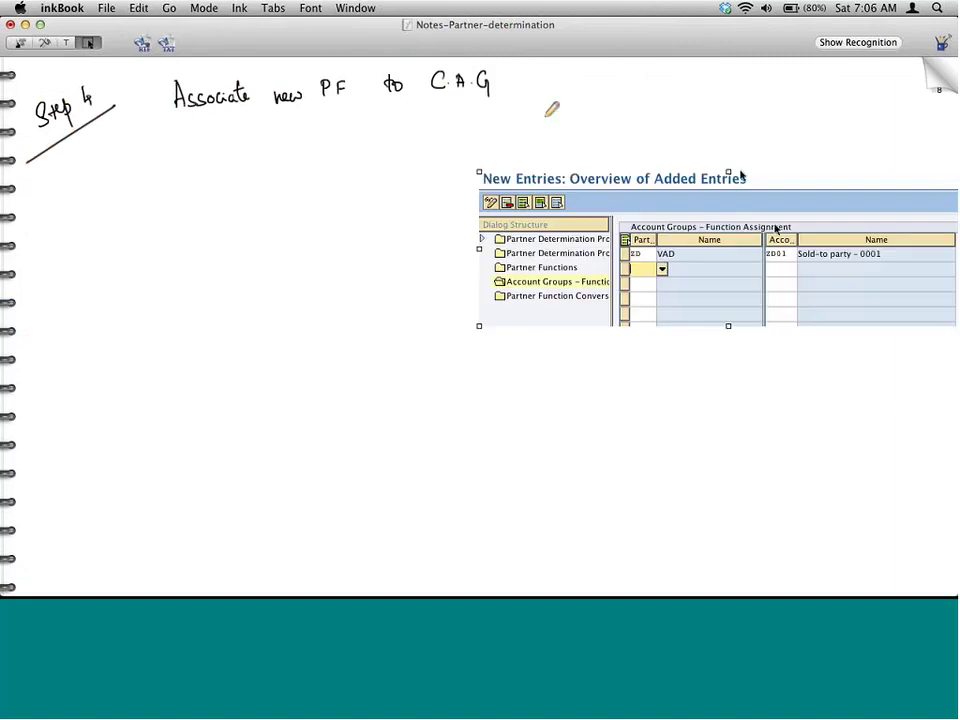
drag(780, 231, 531, 198)
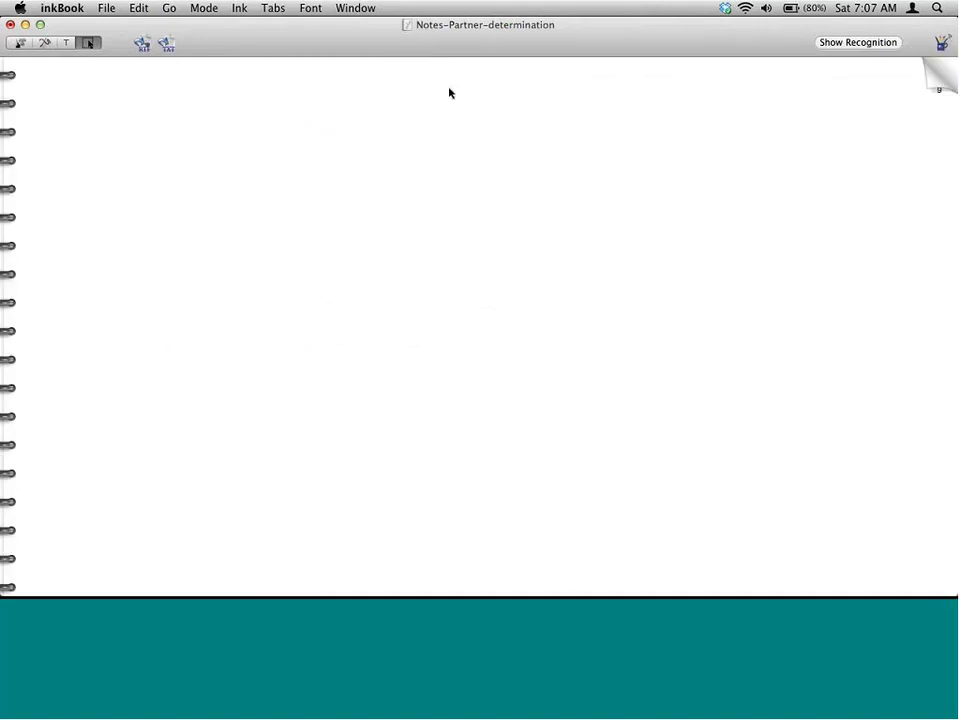
mouse_move(422, 98)
mouse_down()
mouse_move(422, 84)
mouse_move(484, 99)
mouse_up()
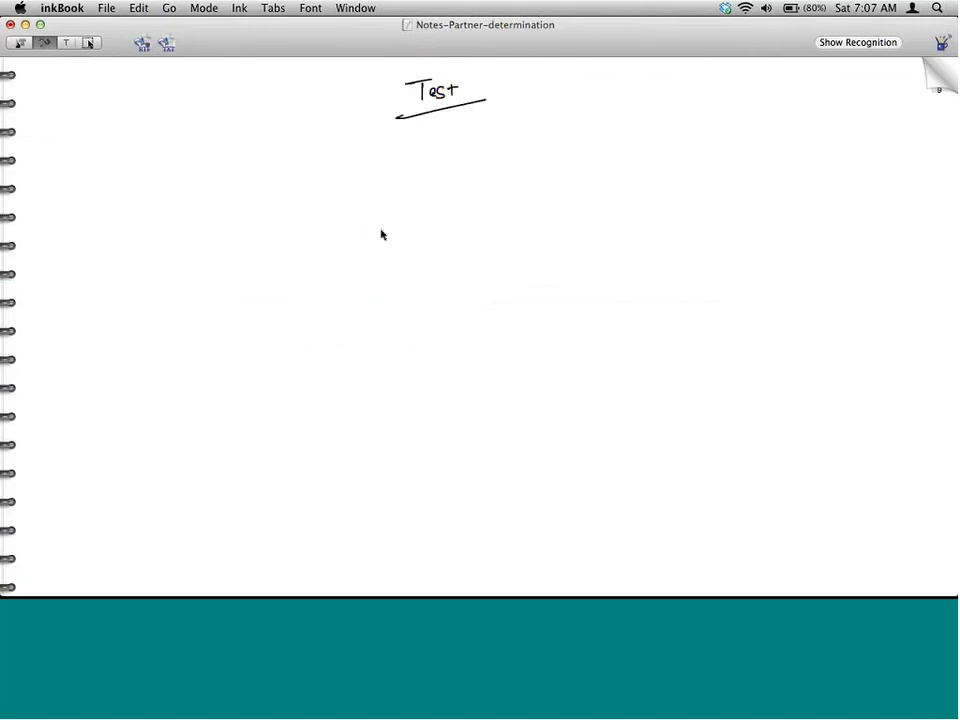
Switch back to SAPGUI and start customer creation in a new session with the command /ovd01.
key(super+Tab)
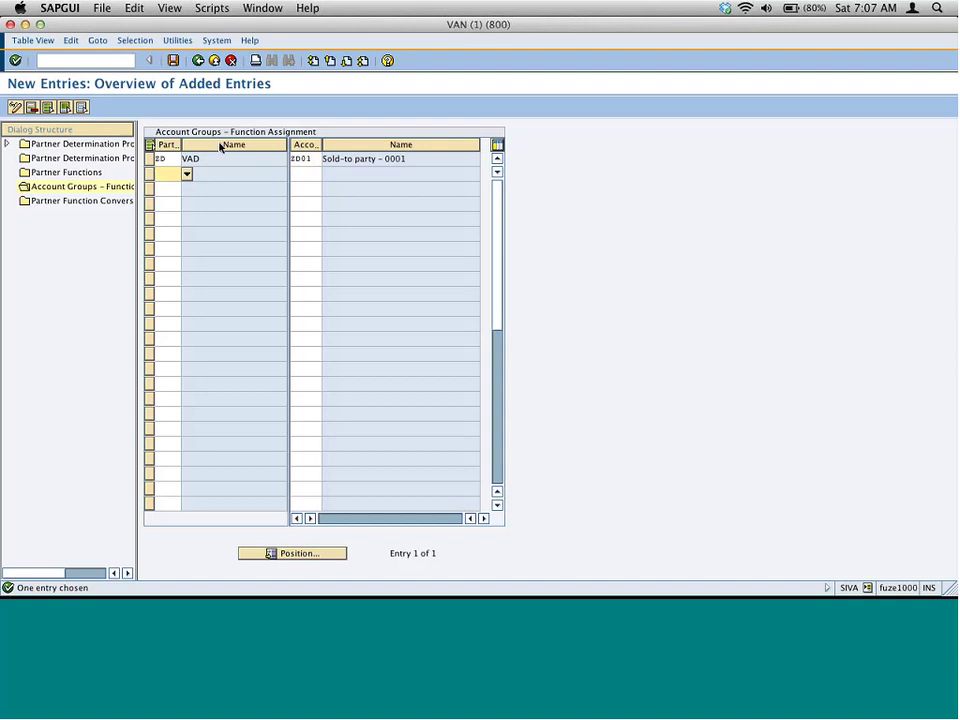
click(113, 63)
text(/)
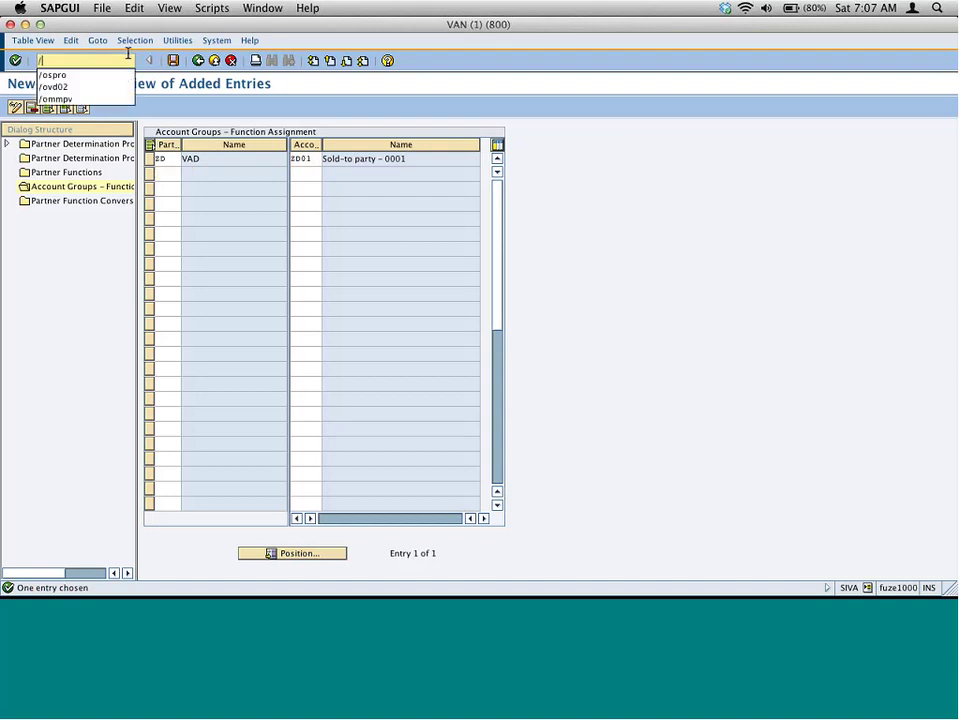
text(ovd)
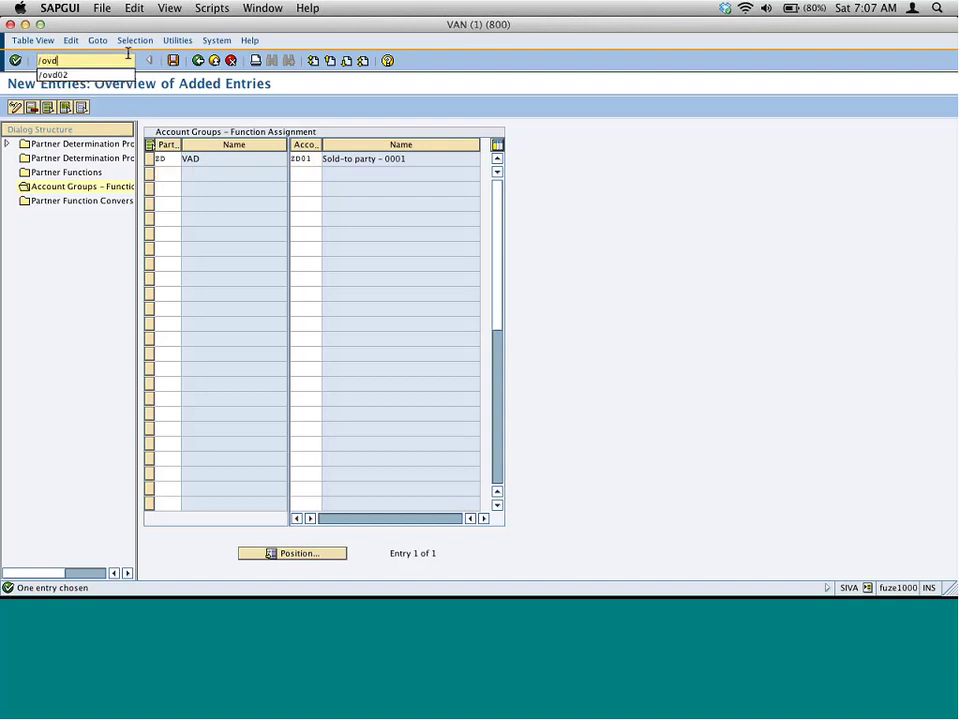
text(01)
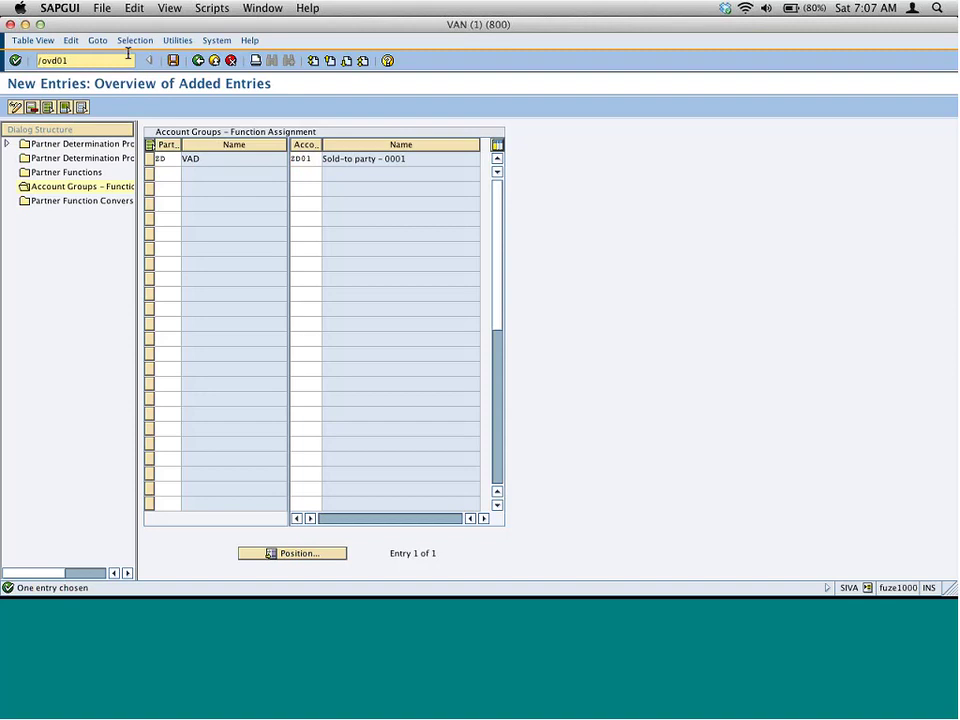
key(Return)
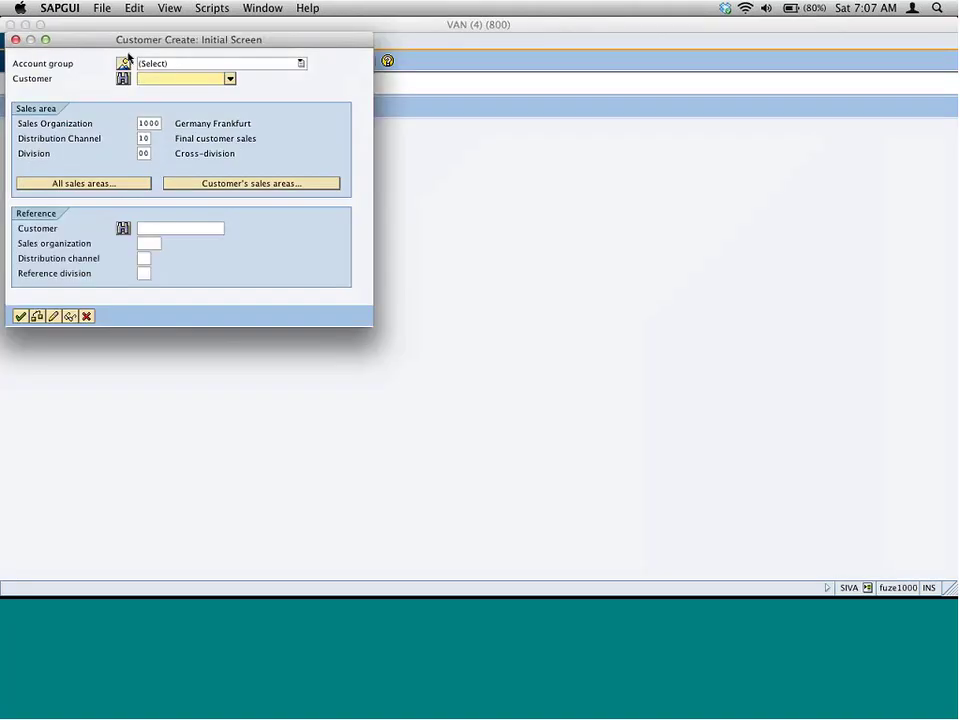
Choose account group ZD01 Sold-to party for the new customer and continue to its general data.
click(280, 67)
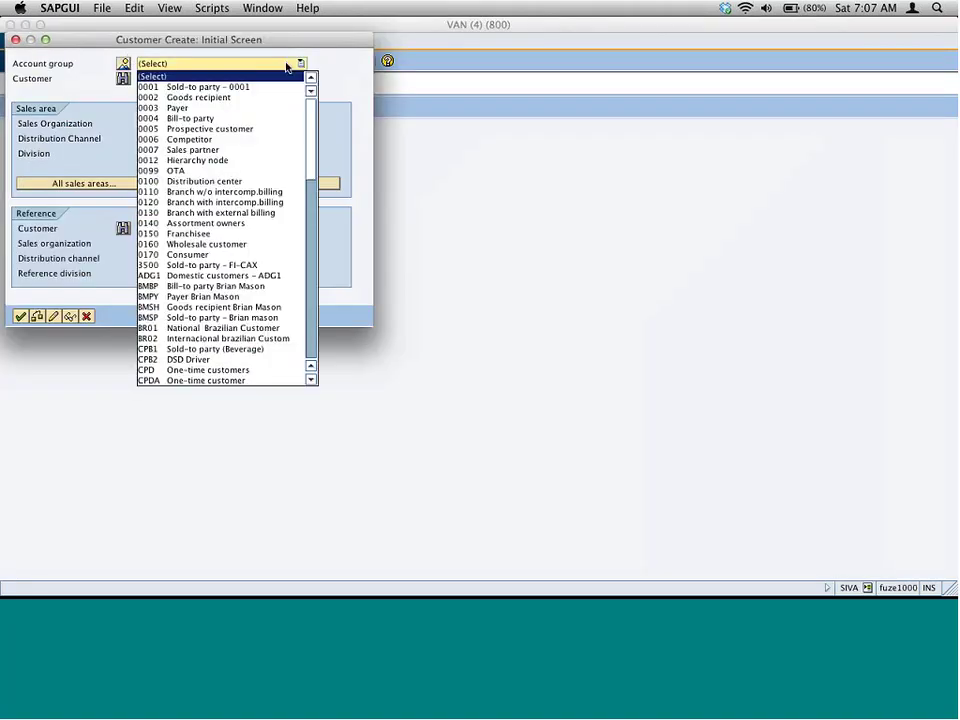
key(End)
key(d)
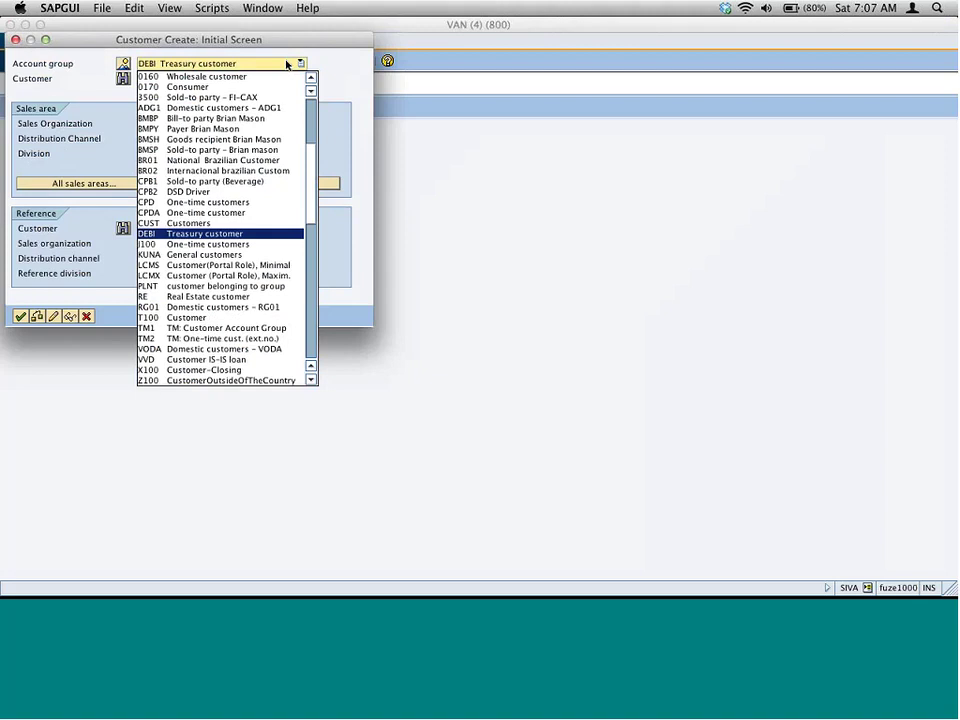
key(End)
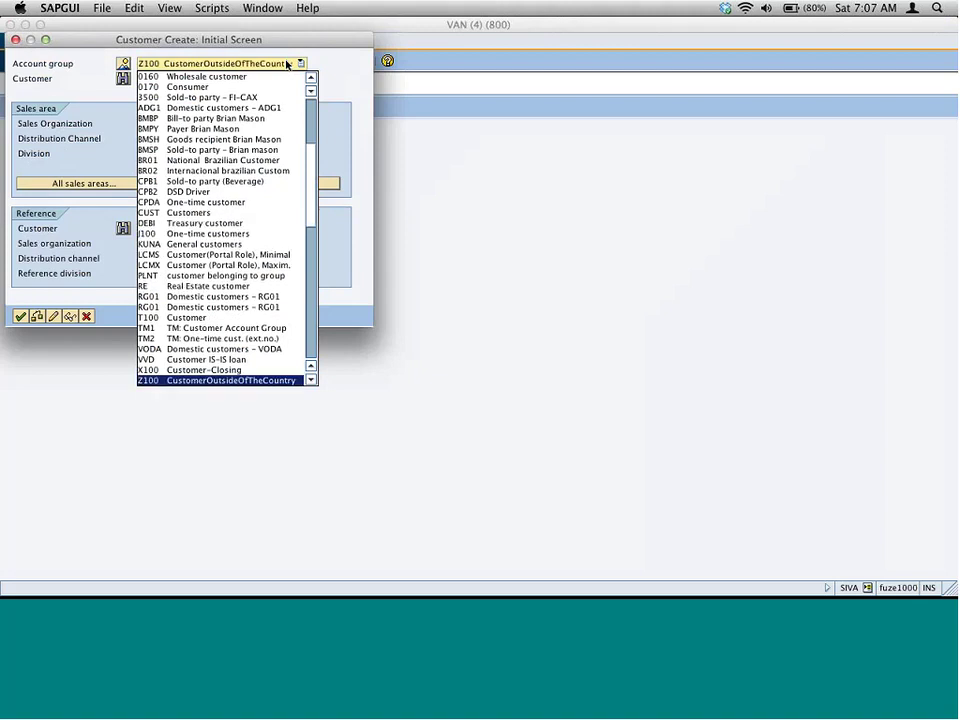
key(Down)
key(Down)
key(Down)
key(Down)
key(Down)
key(Down)
key(Down)
key(Down)
key(Down)
key(Down)
key(Down)
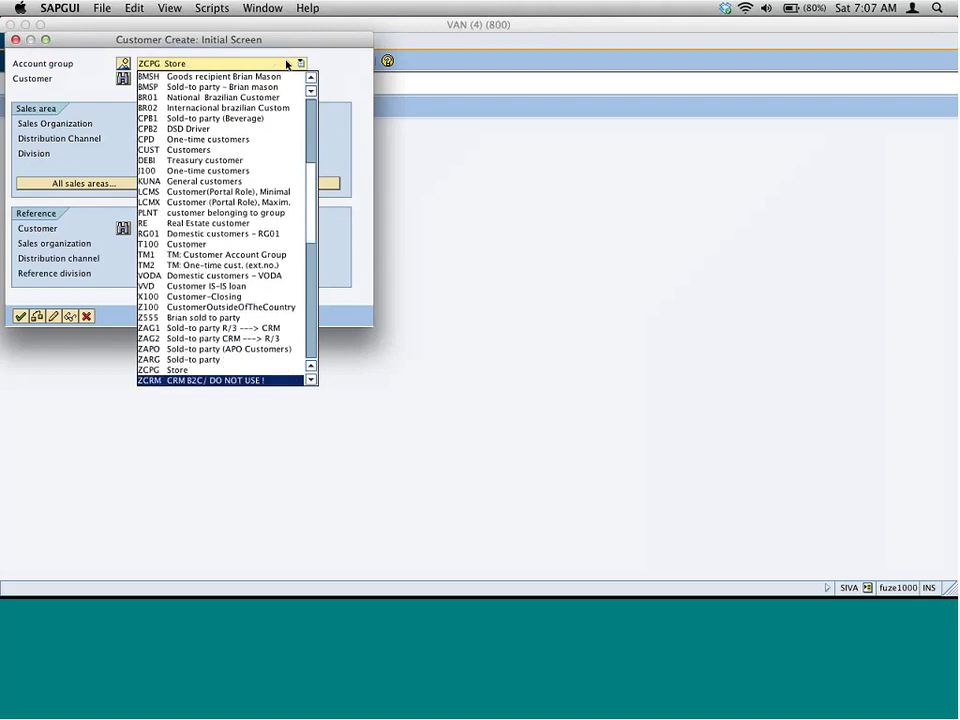
key(Up)
key(Up)
key(Return)
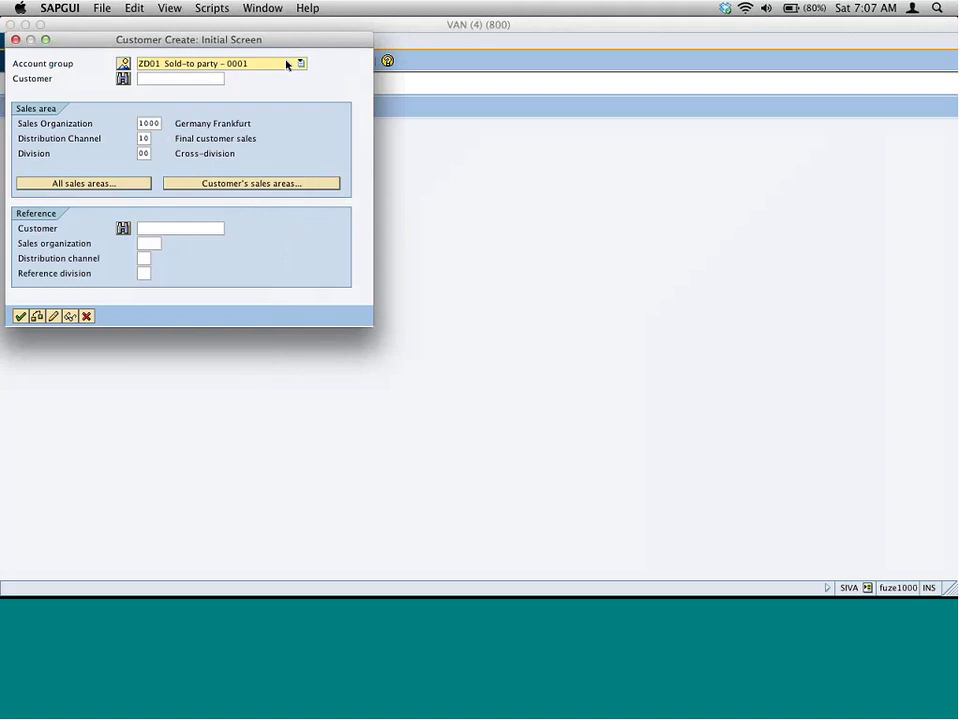
key(Return)
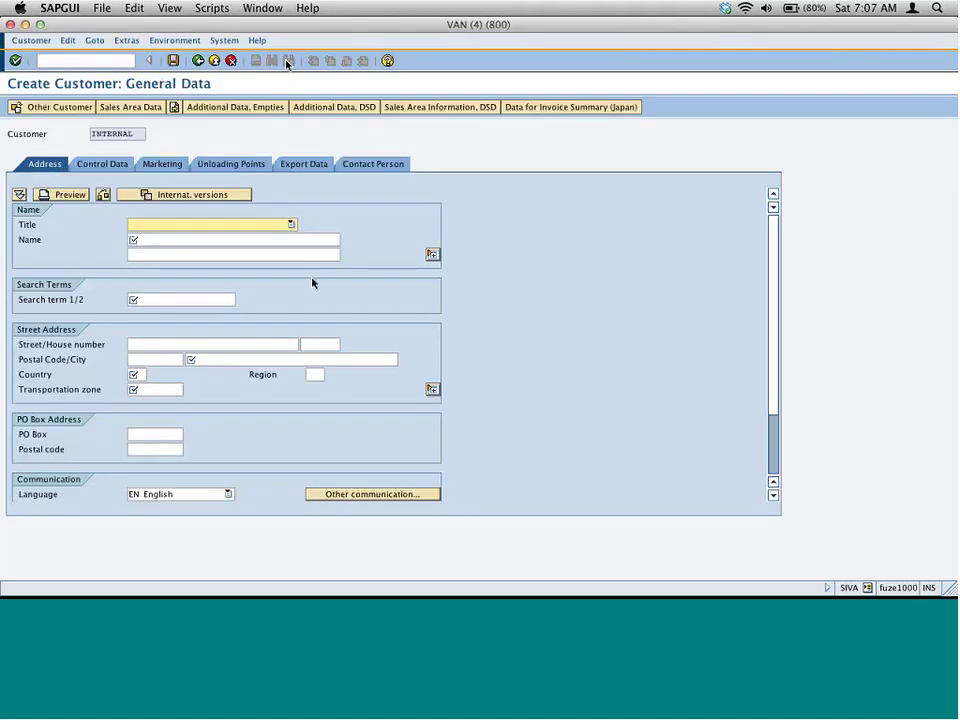
Enter khg as both the new customer's name and search term.
click(289, 239)
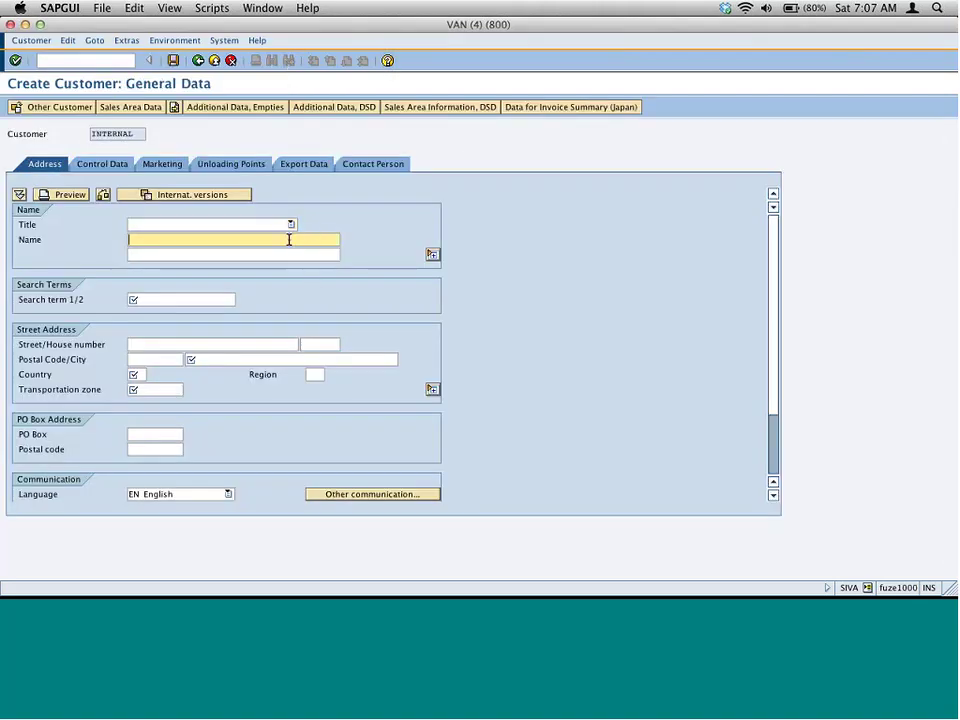
text(khg)
key(Tab)
key(Tab)
text(khg)
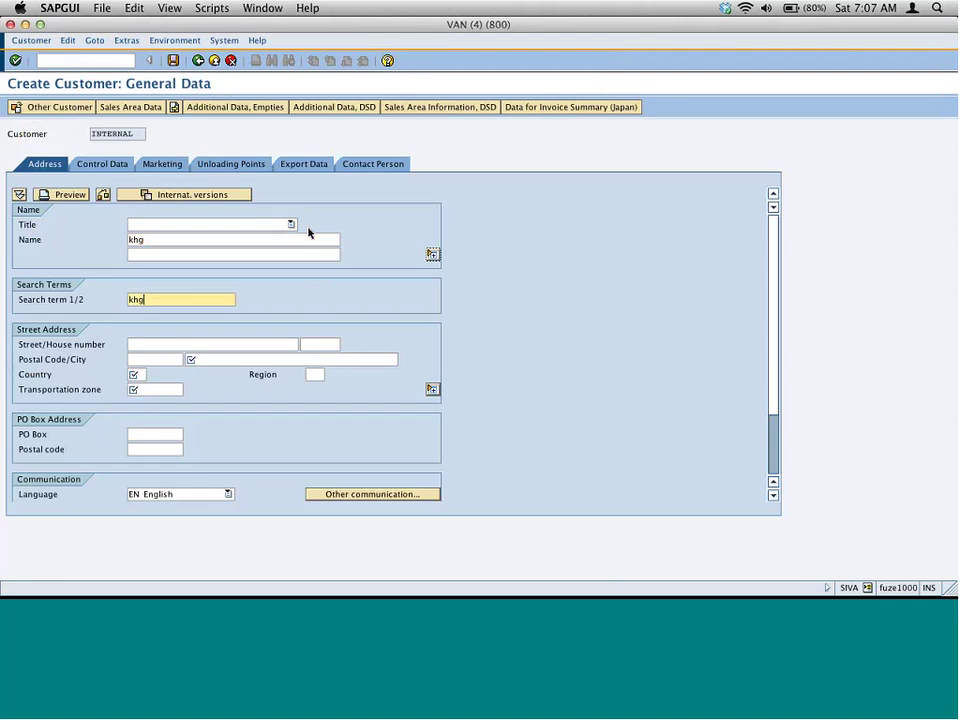
Fill in the customer's street address with city edison and country US.
key(Tab)
key(Tab)
key(Tab)
key(Tab)
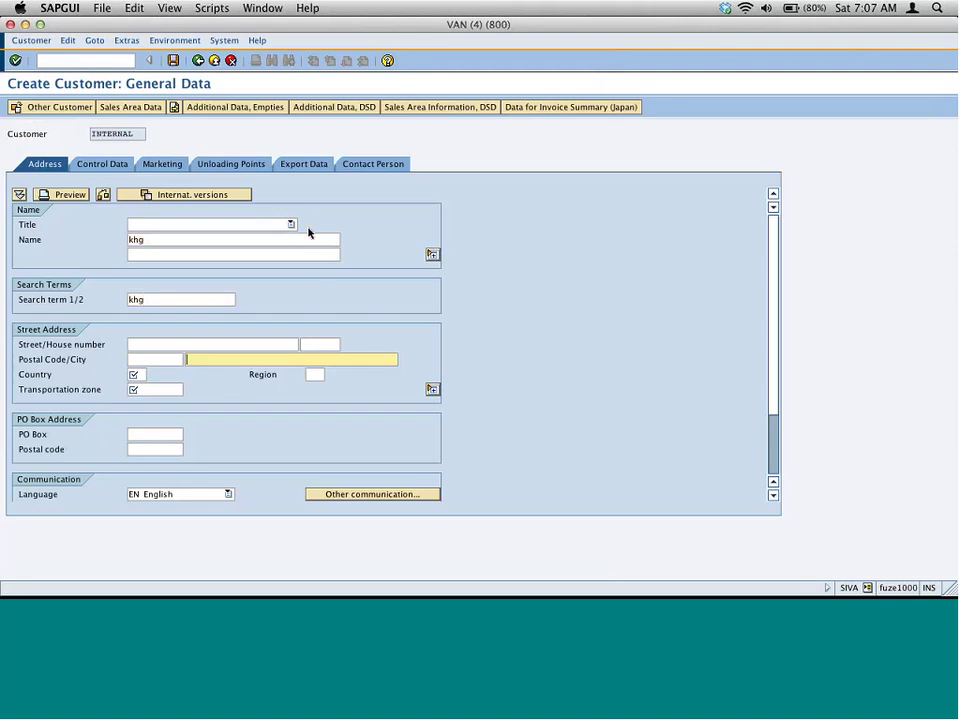
text(edison)
key(Tab)
key(Tab)
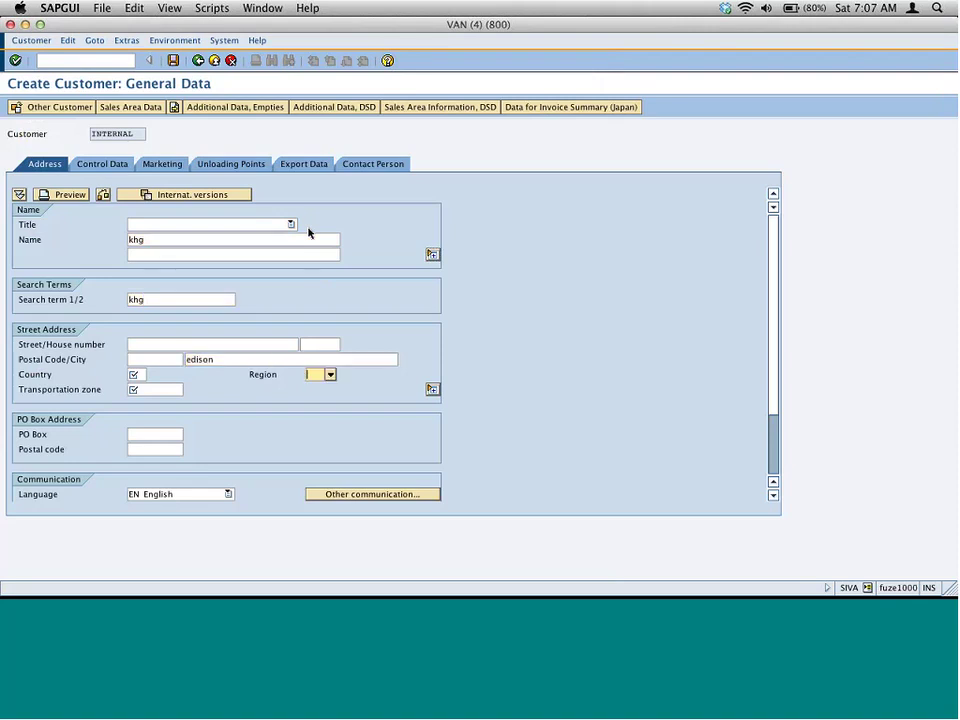
key(shift+Tab)
text(edi)
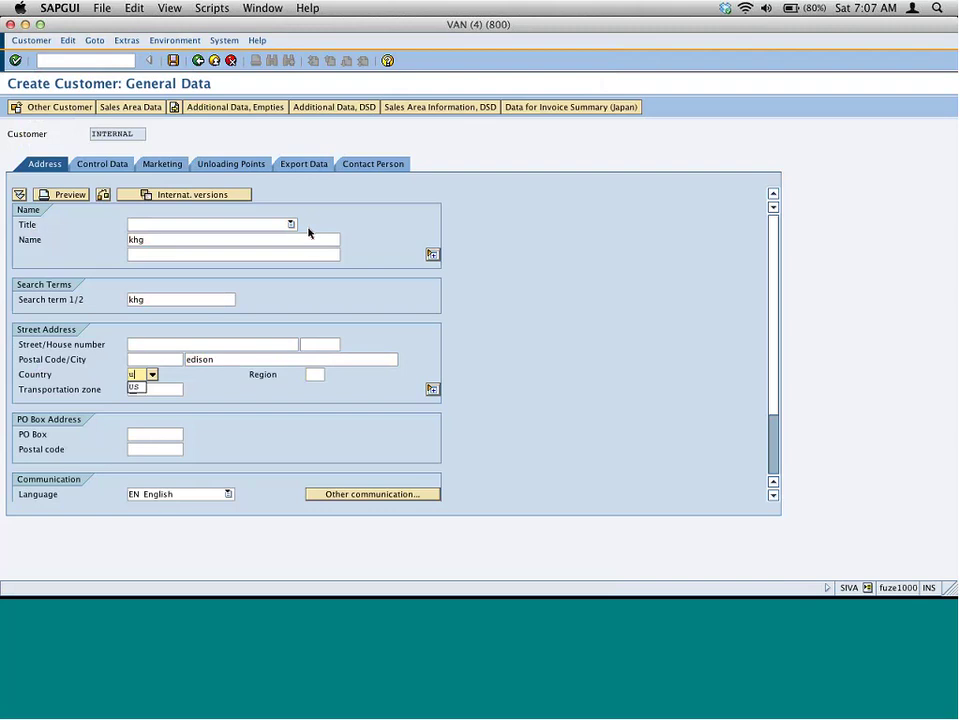
text(s)
key(Tab)
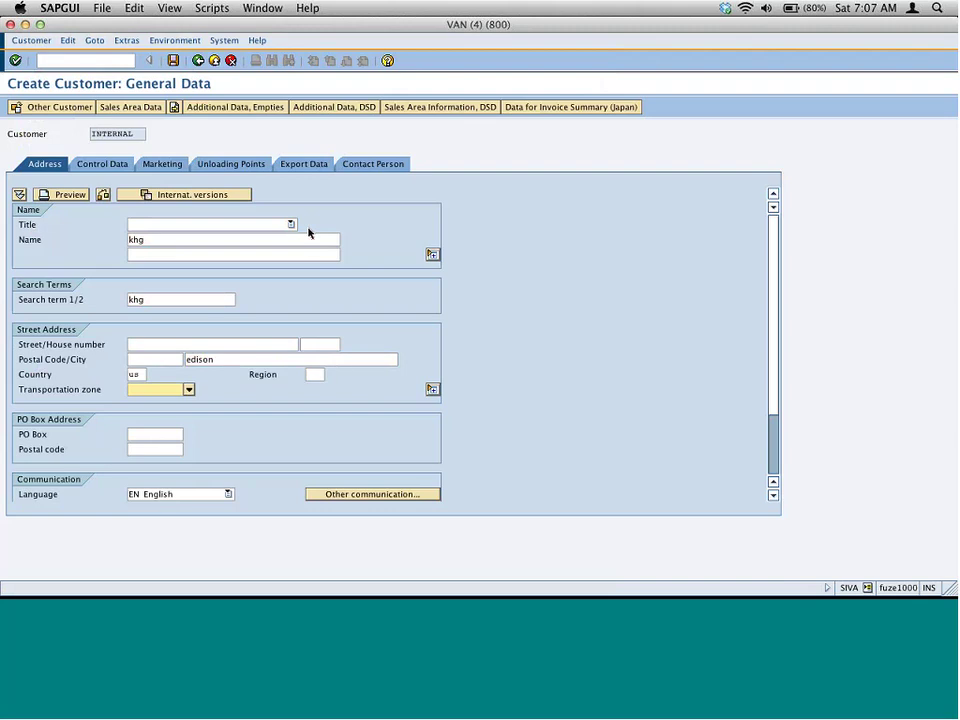
key(F4)
key(Return)
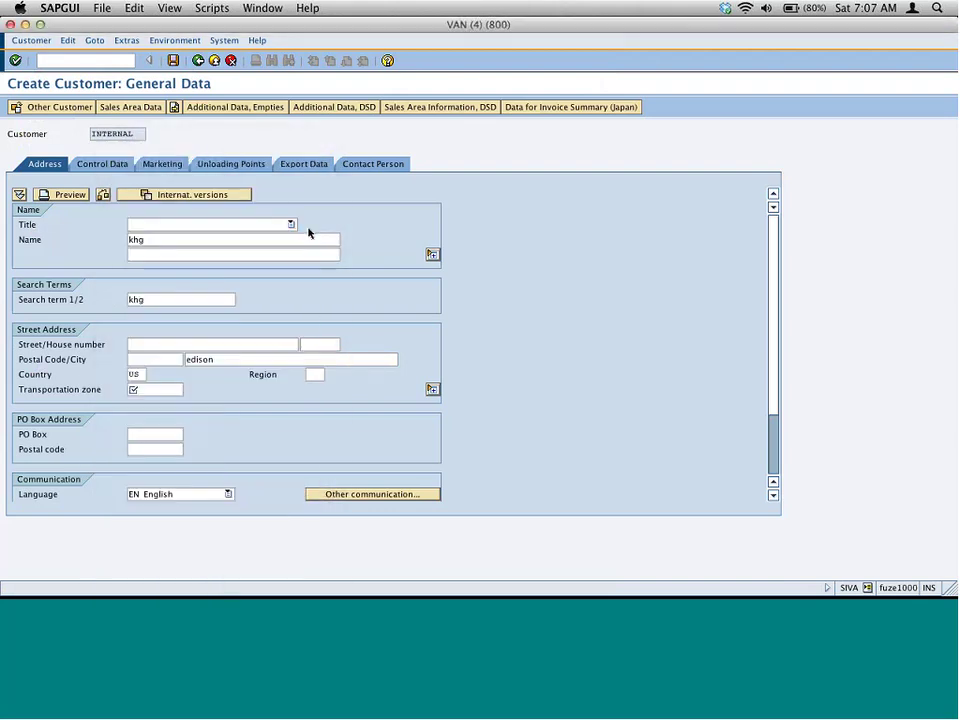
Open the partner functions in the customer's sales area data and try to add function ZD in the first empty row.
key(F7)
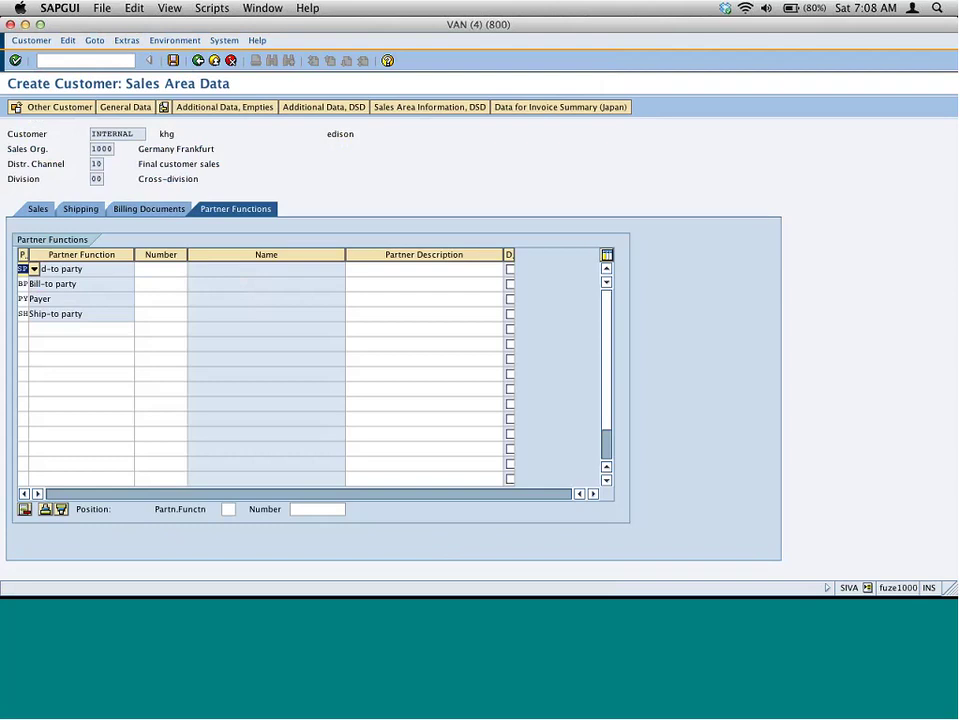
click(23, 330)
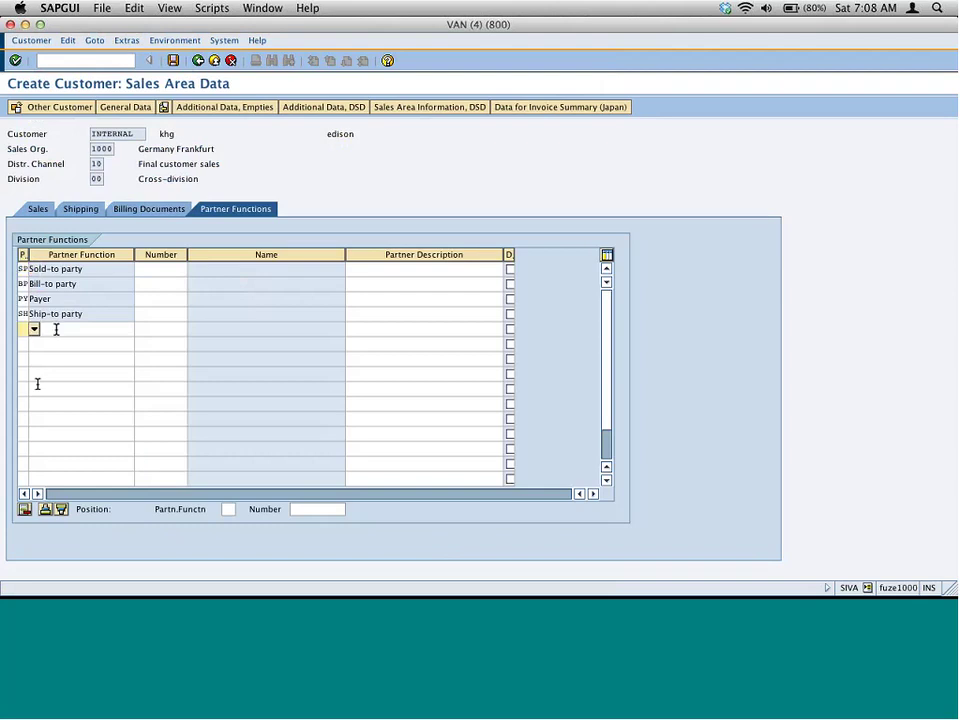
click(56, 329)
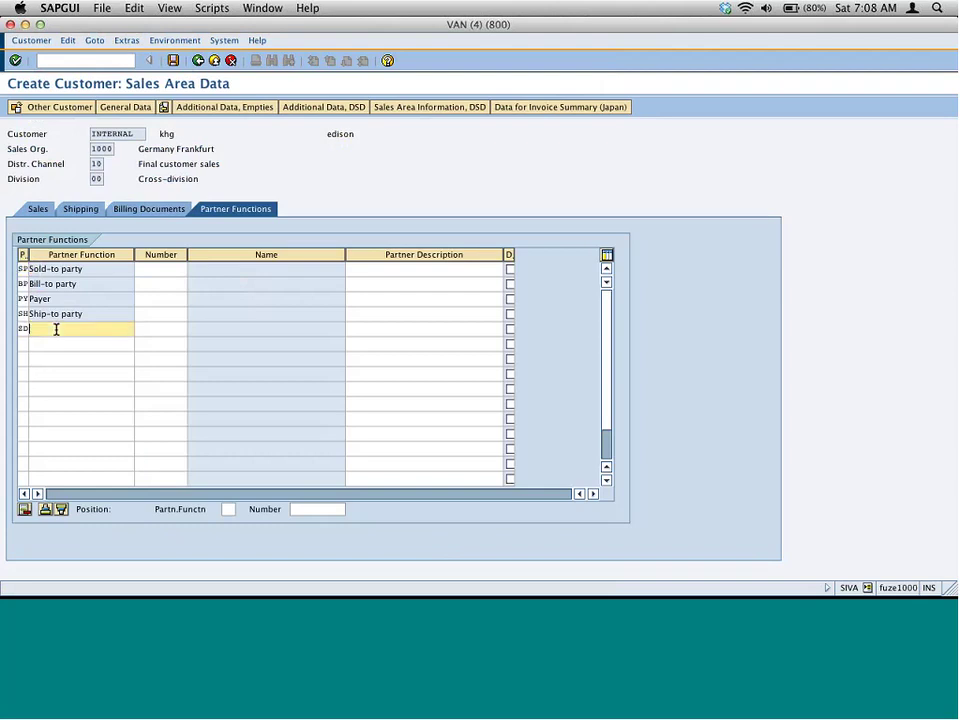
key(Return)
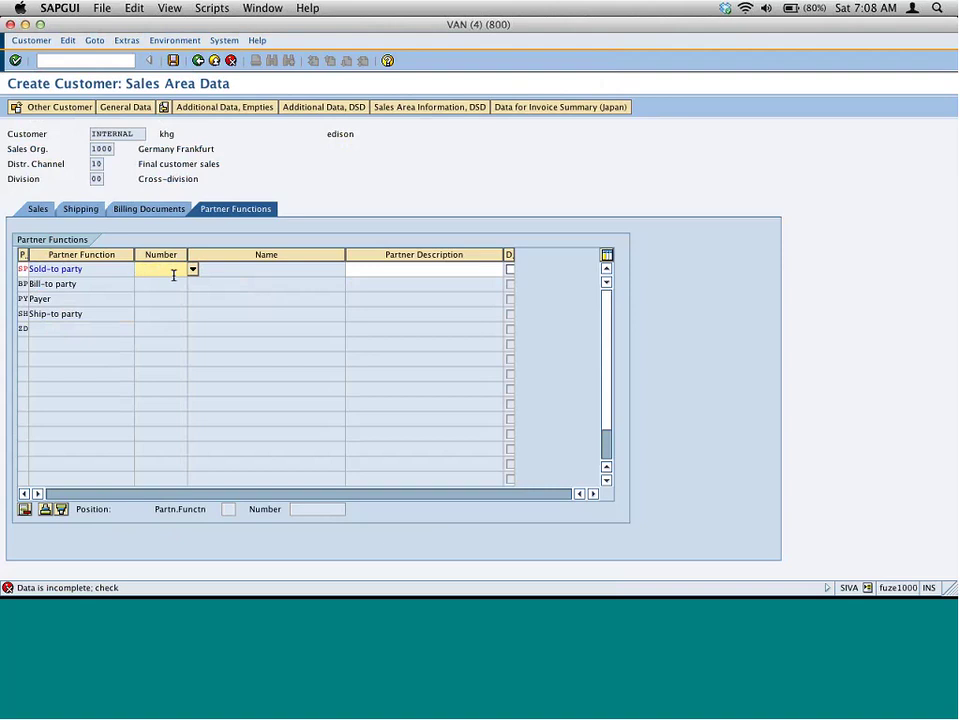
In the configuration session, save the function assignment entry under customizing request VANK900274 and leave the assignment view.
key(super+grave)
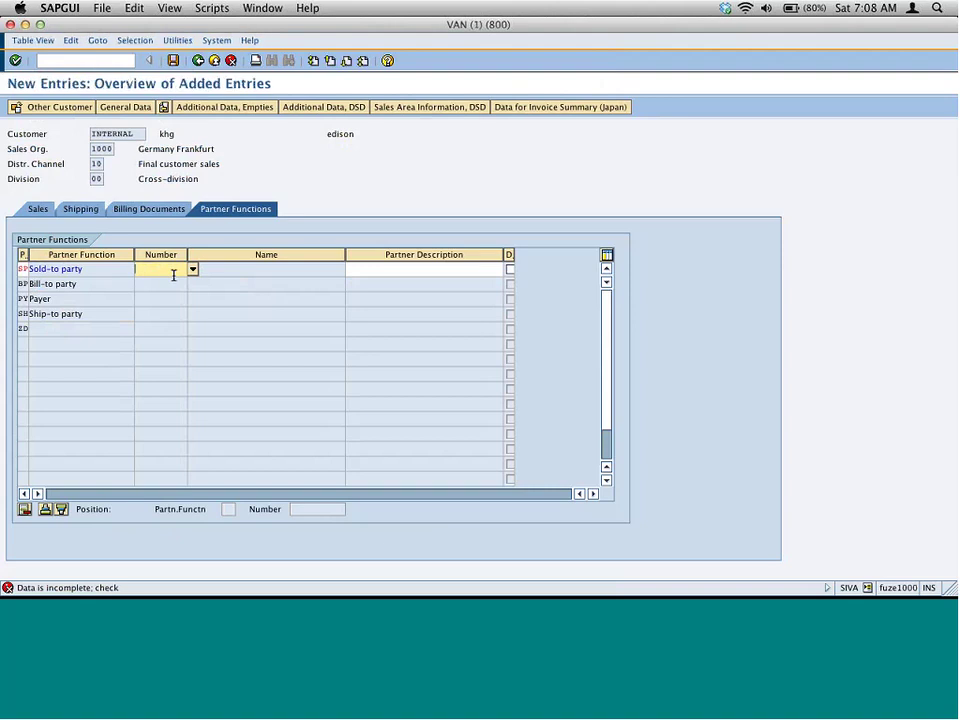
click(173, 61)
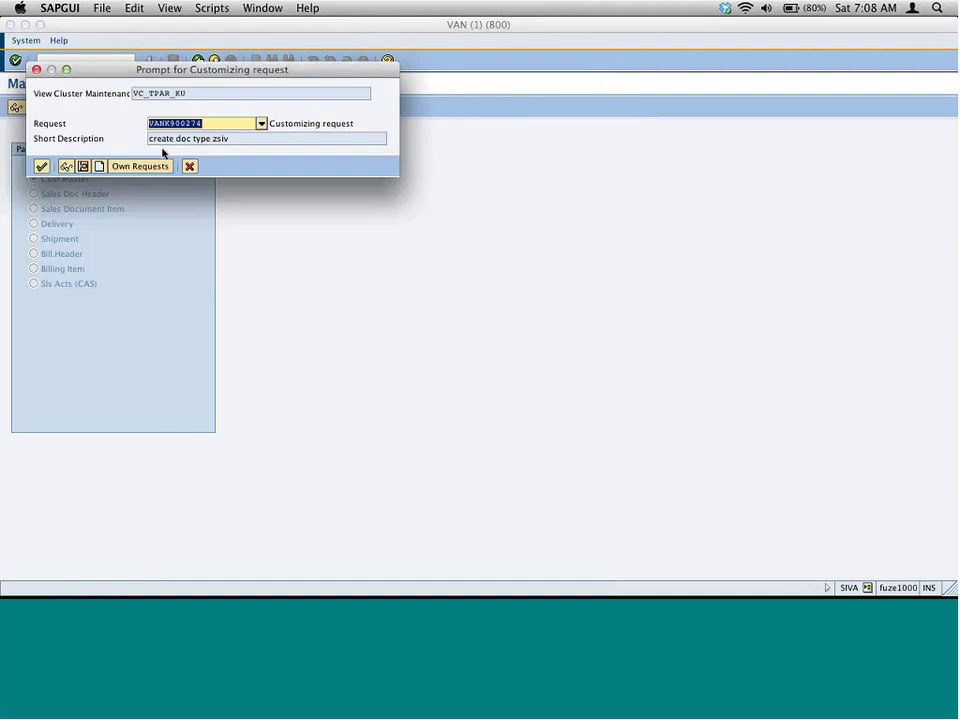
click(39, 165)
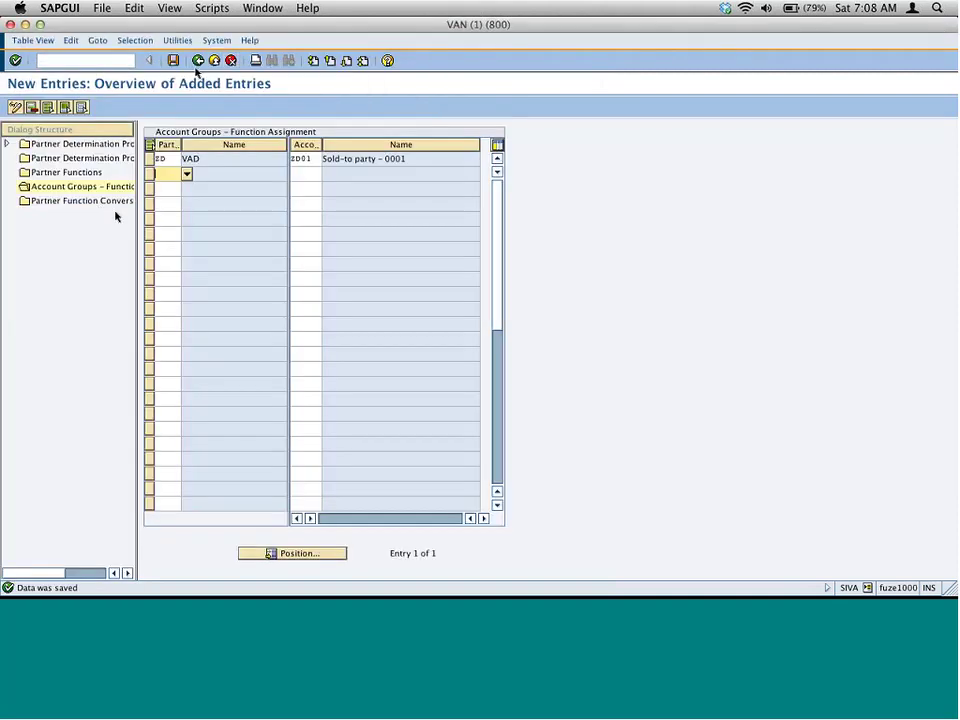
click(198, 61)
click(197, 64)
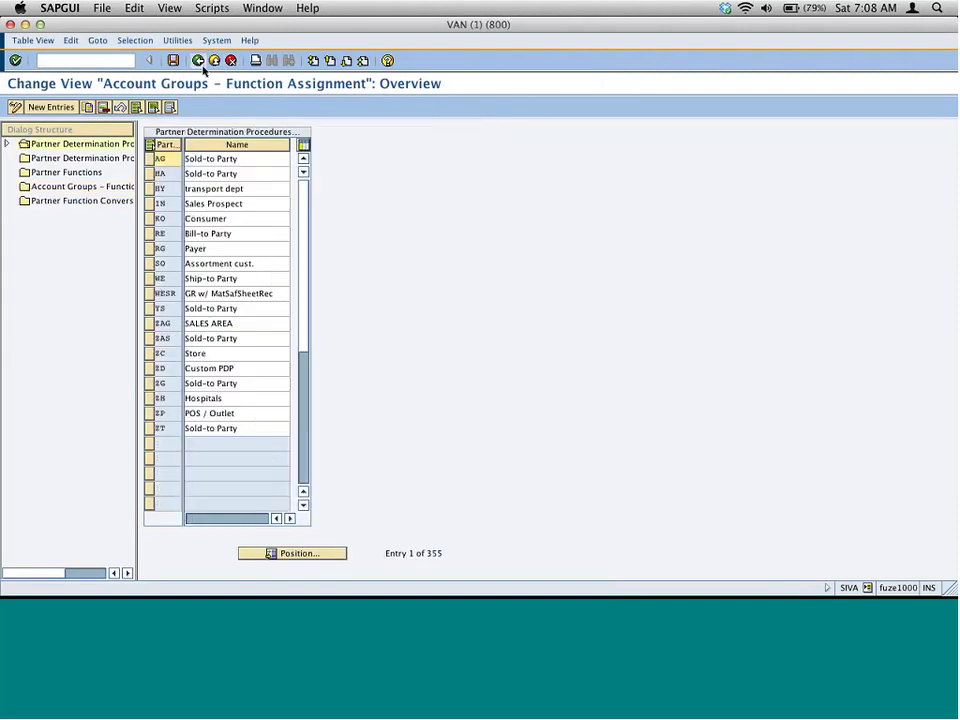
Open the partner determination procedure assignment, check which procedure account group ZD01 uses, and widen the dialog structure pane.
click(70, 159)
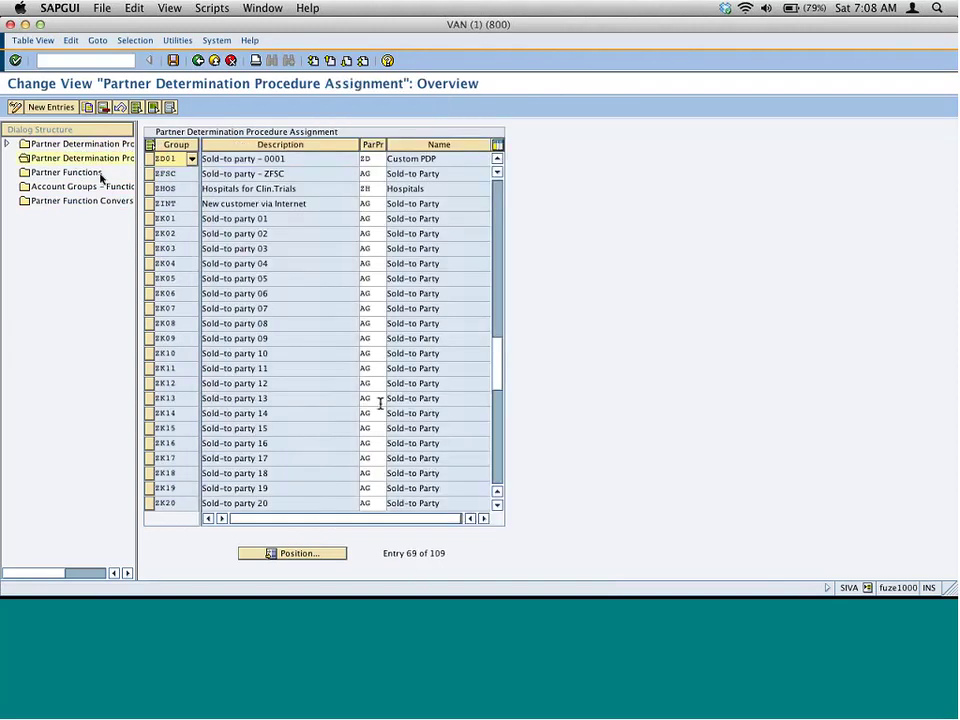
drag(172, 159, 151, 160)
drag(372, 159, 361, 159)
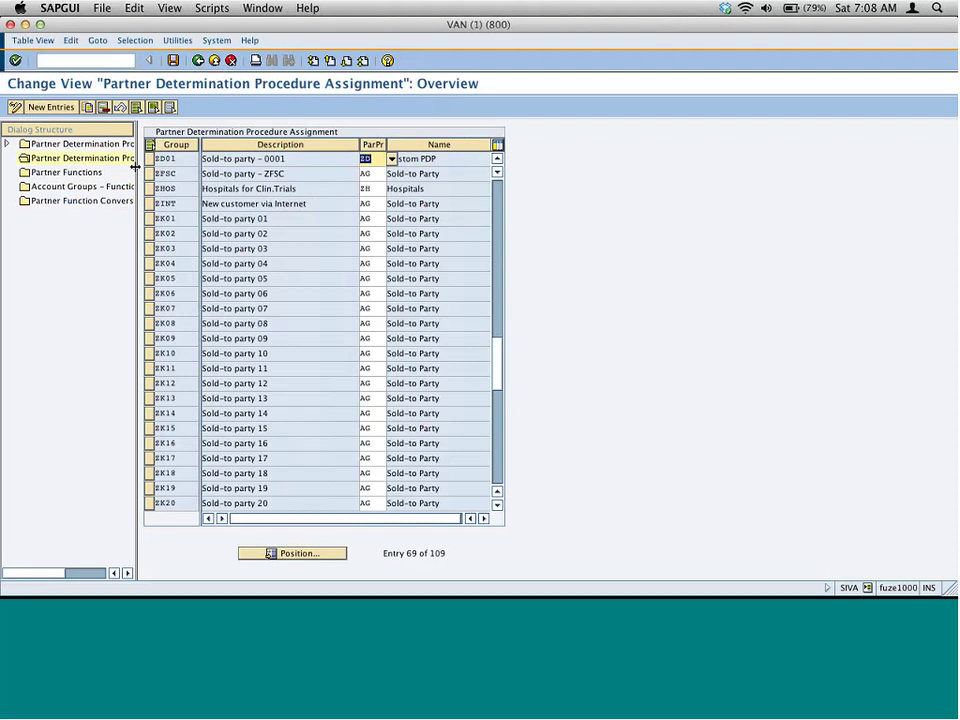
drag(135, 166, 335, 160)
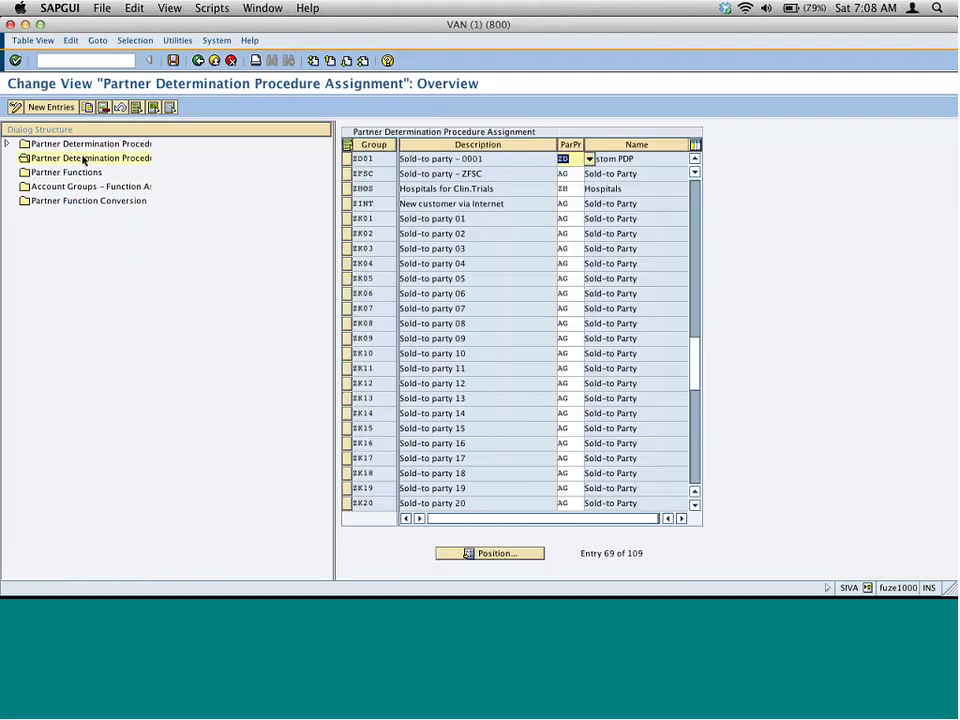
Display the partner functions contained in partner determination procedure ZD.
double_click(93, 146)
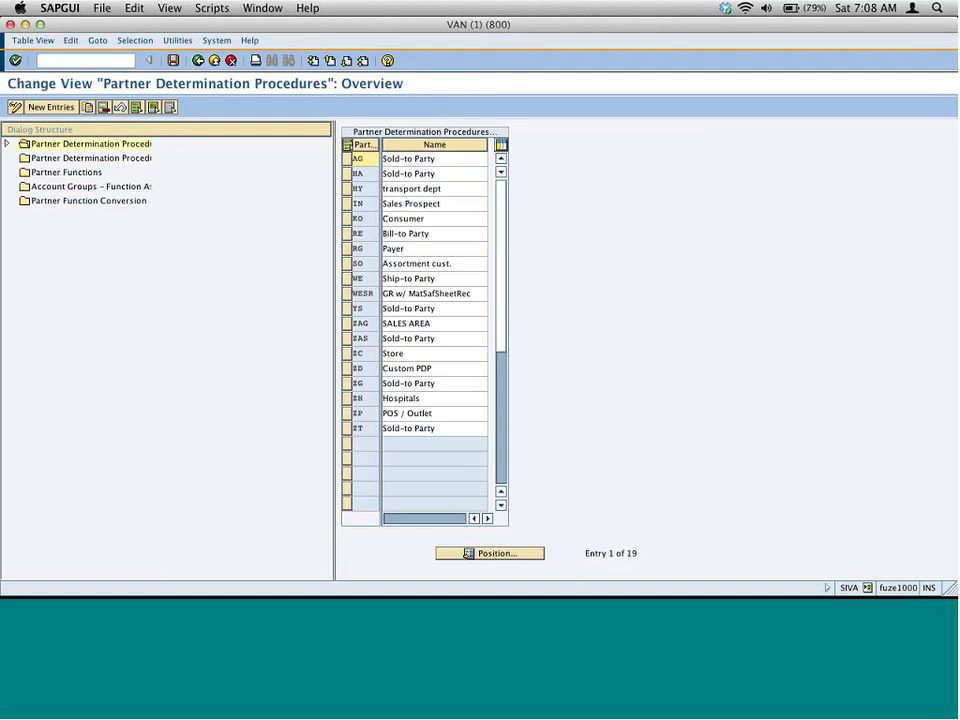
click(347, 369)
click(7, 143)
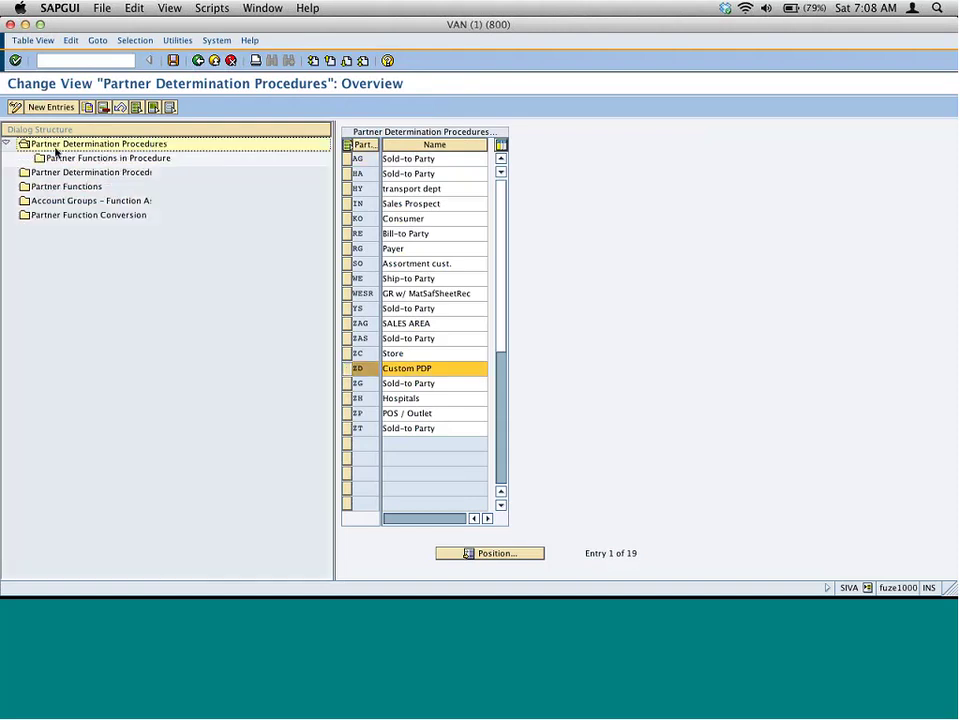
click(99, 157)
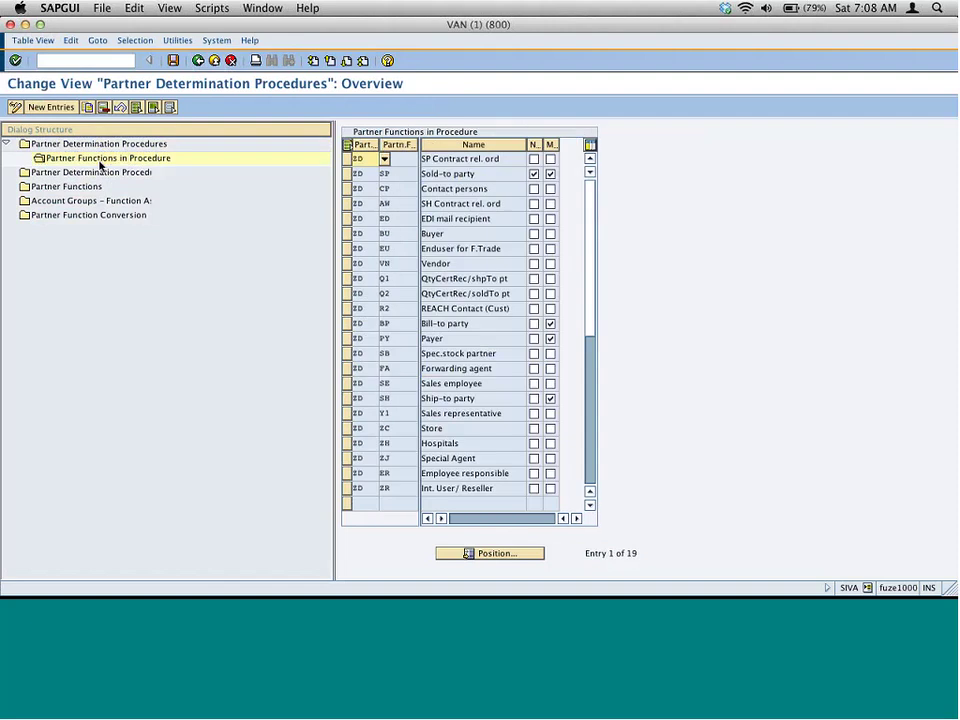
click(406, 204)
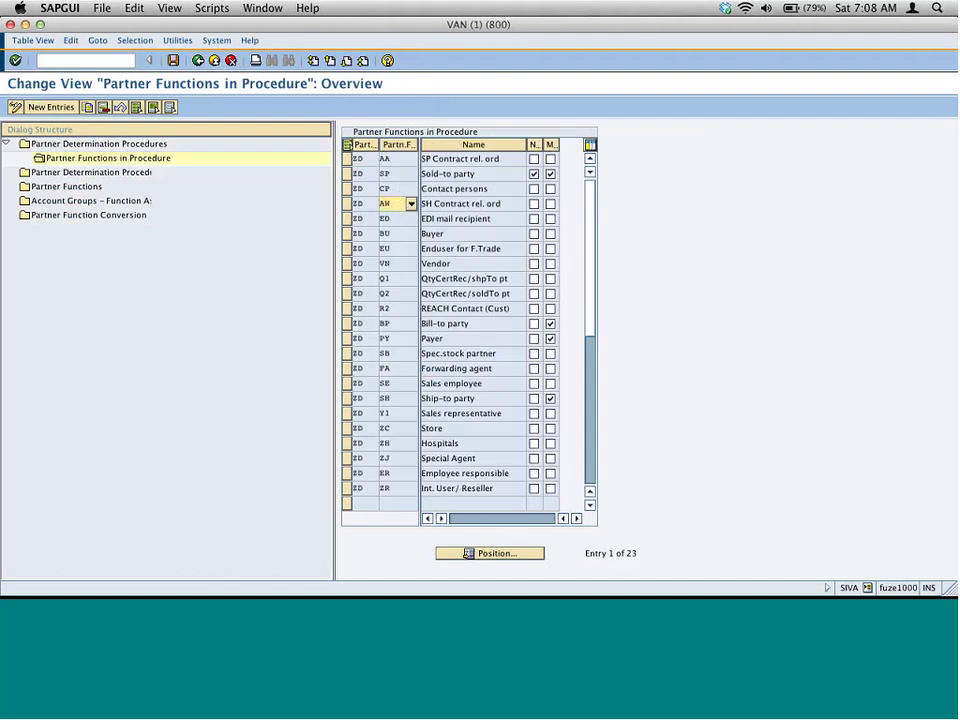
Open the account groups function assignment and look up the entry for partner function SP with account group ZD01.
click(95, 201)
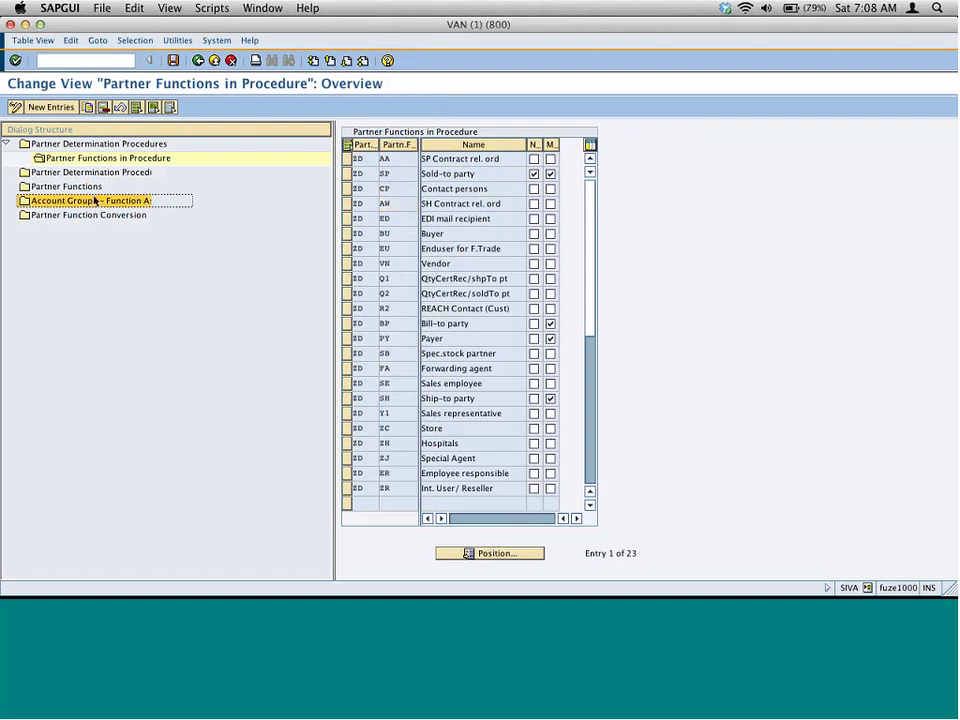
double_click(95, 201)
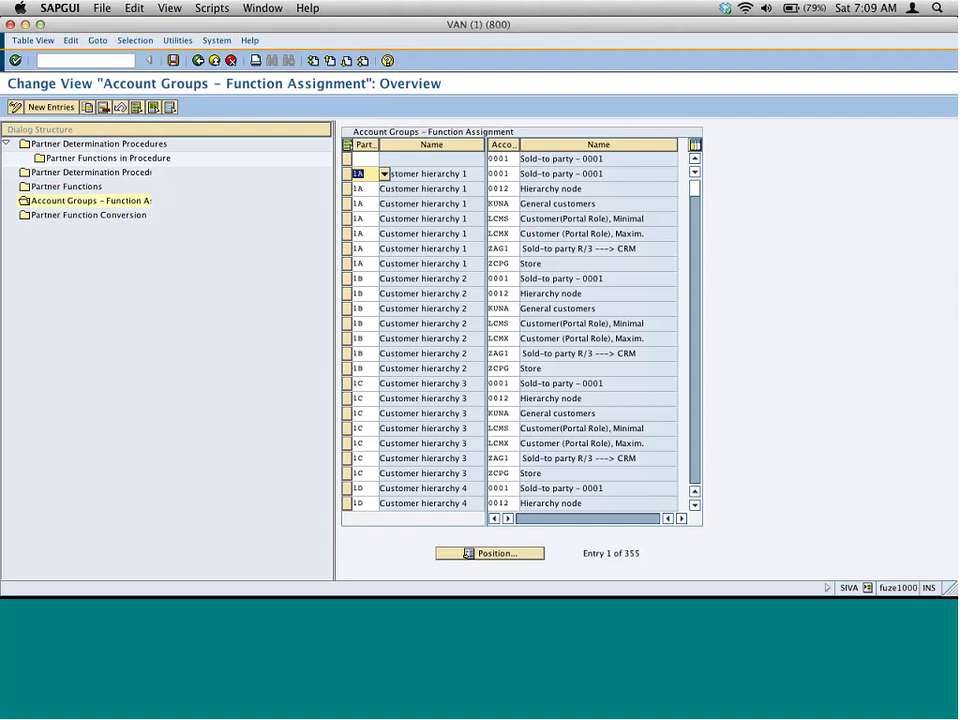
click(529, 550)
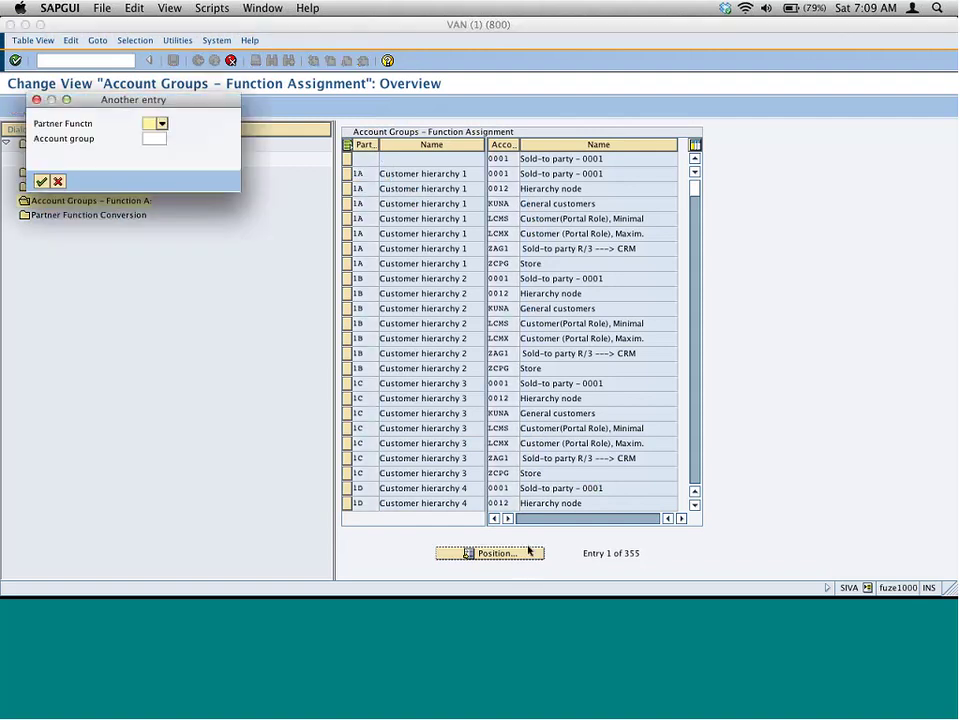
text(sp)
key(Tab)
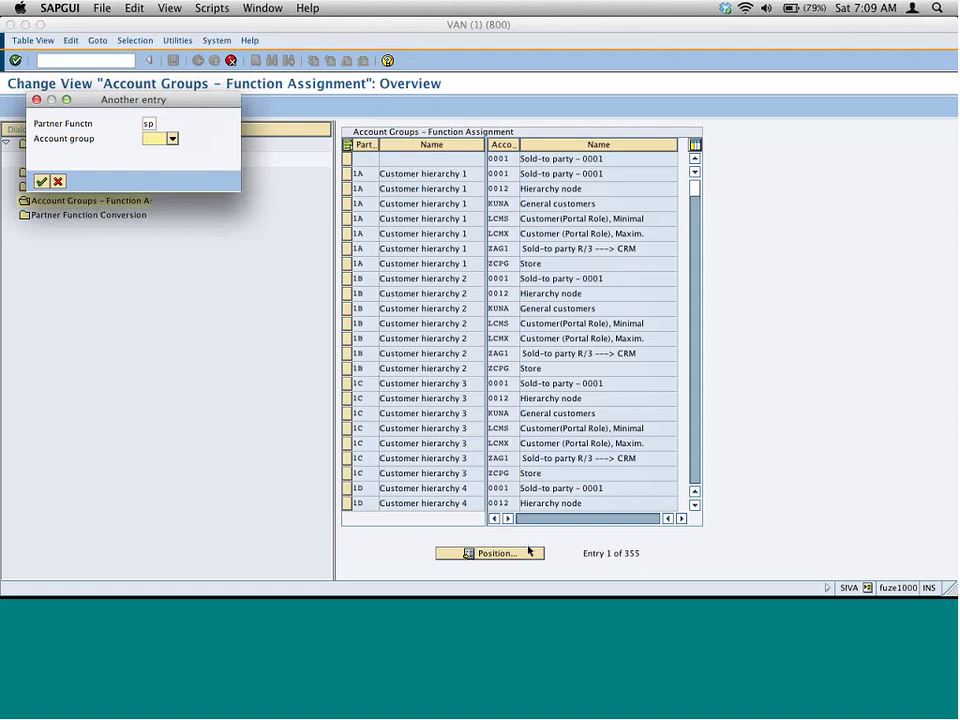
text(zd01)
key(Return)
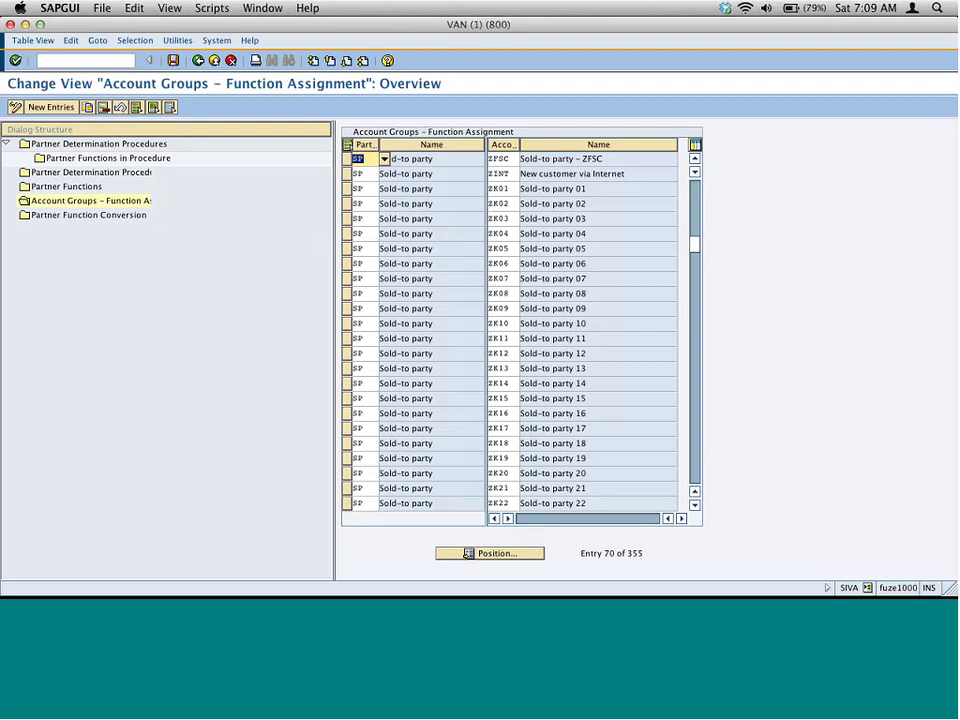
Start new function assignment entries and assign partner function SP to account group ZD01.
click(128, 145)
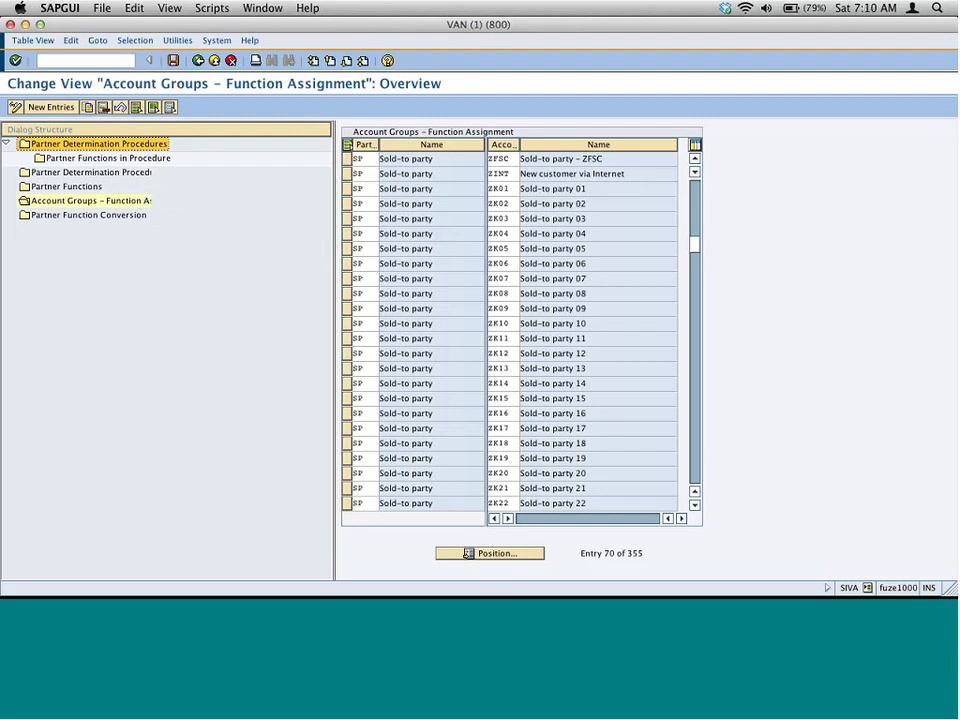
click(56, 106)
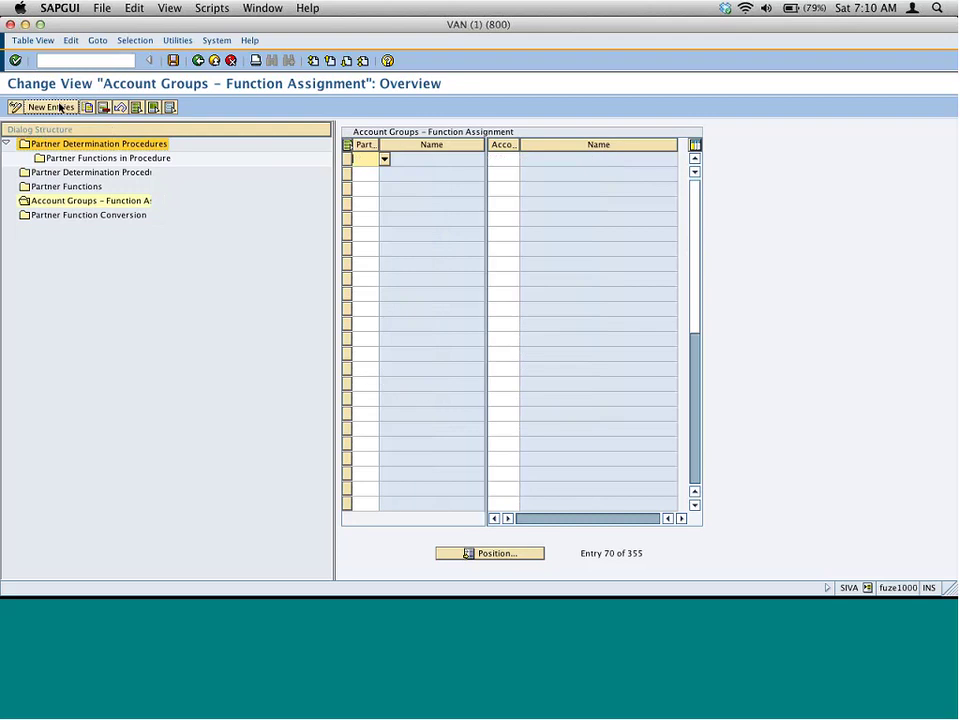
text(ap)
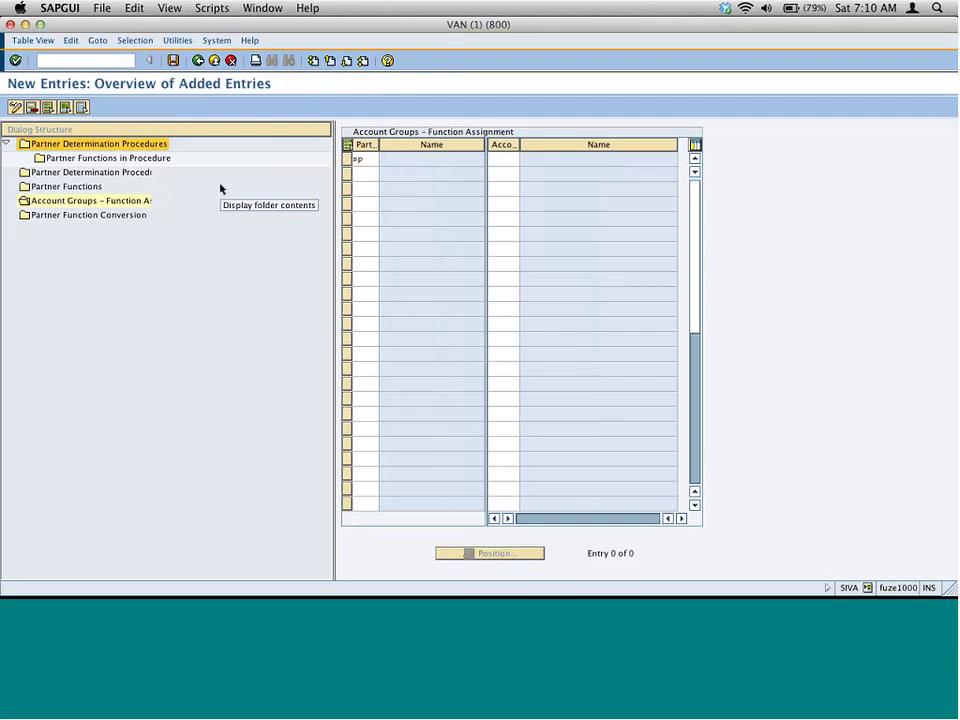
key(Tab)
text(sd-1)
key(Tab)
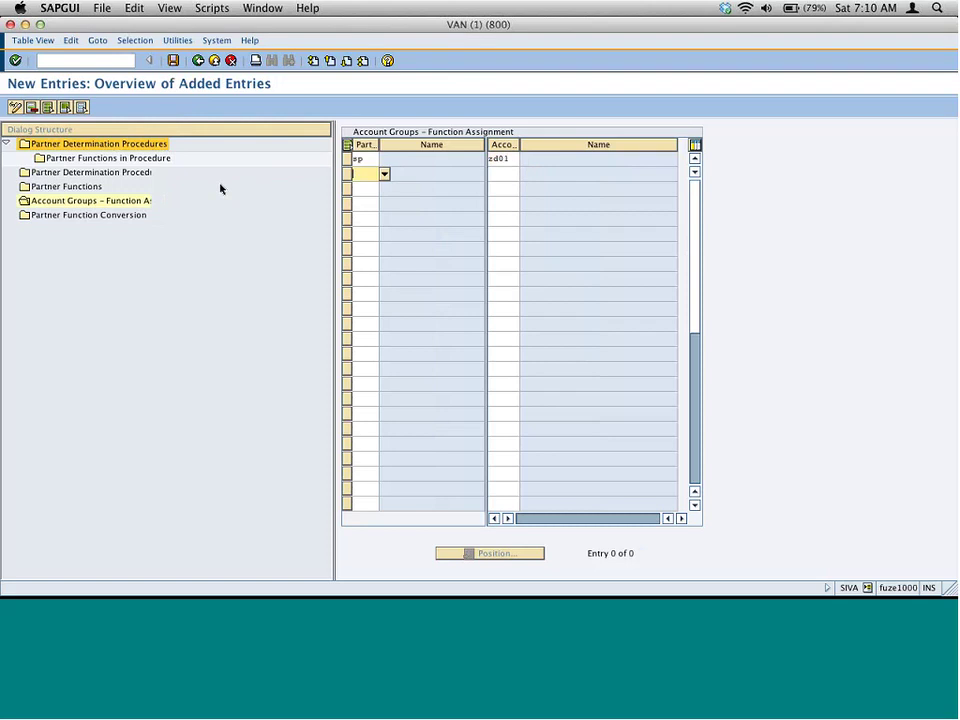
Add new entries assigning partner functions SH and BP to account group ZD01.
text(sh)
key(Tab)
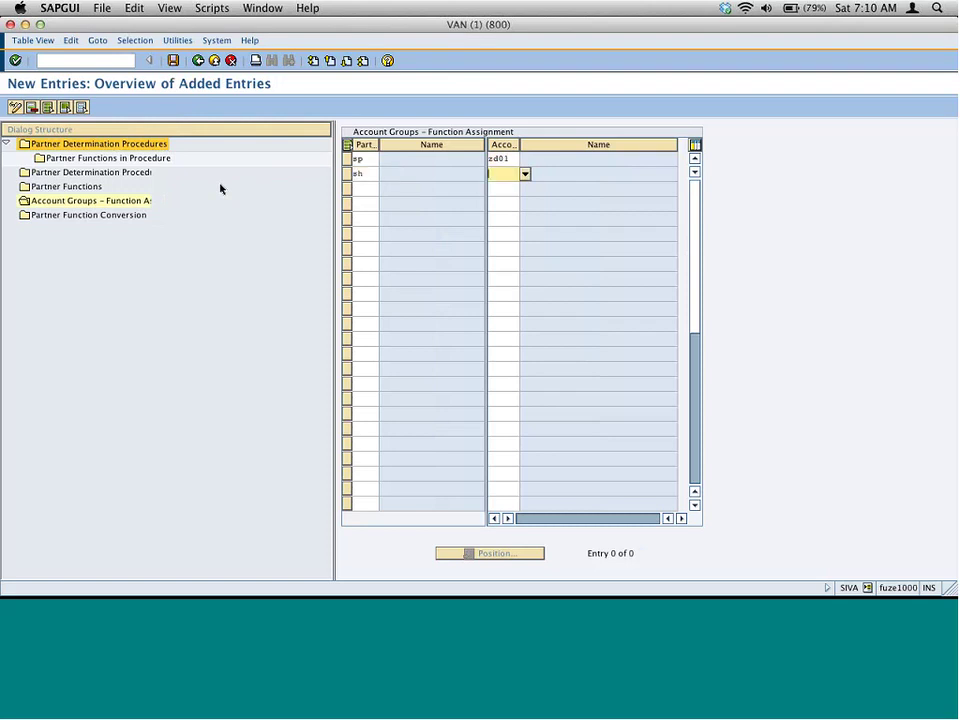
text(d0)
key(BackSpace)
text(01)
key(Tab)
text(bp)
key(Tab)
text(zd01)
key(Tab)
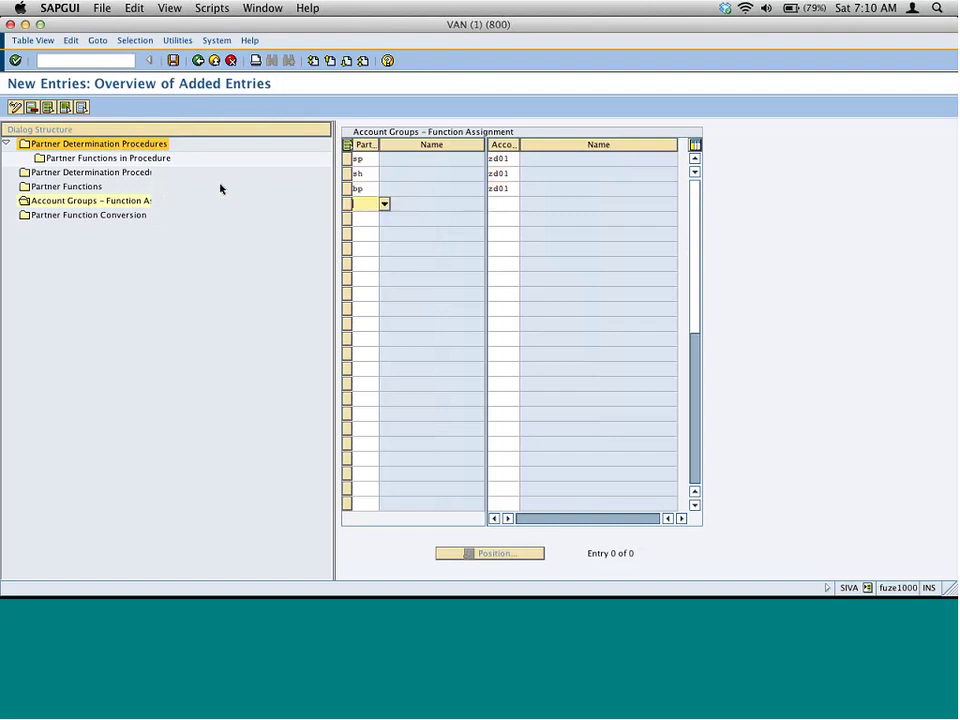
Assign partner function PY to account group ZD01 and accept the new entries past the namespace warnings.
text(py)
key(Tab)
text(z)
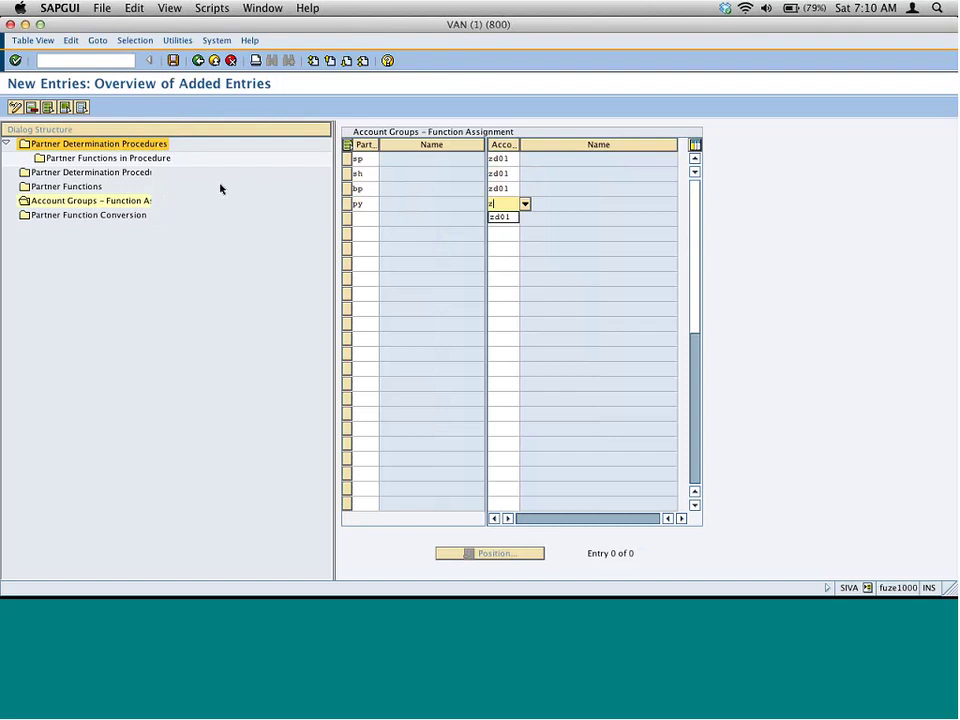
text(d01)
key(Return)
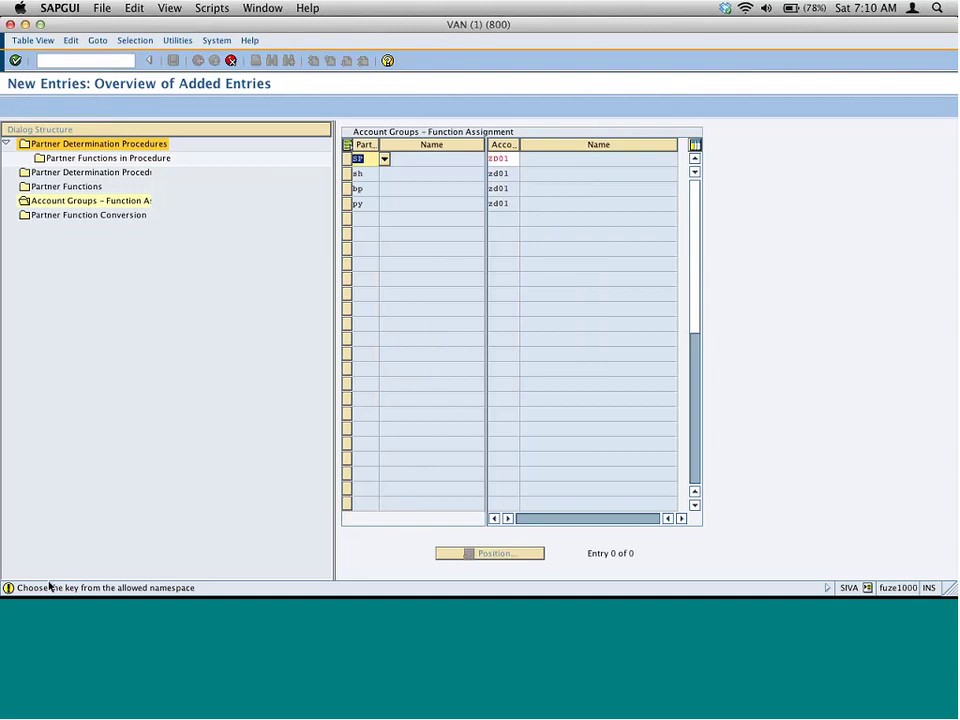
key(Return)
key(Return)
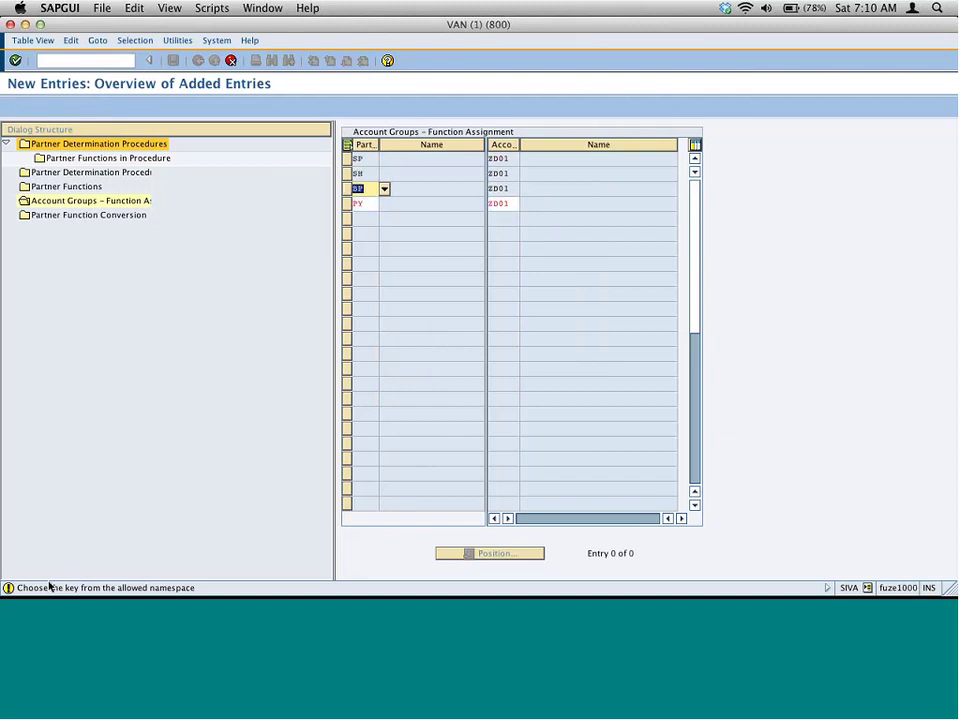
Confirm the new account group function entries, then switch to inkBook and paste the captured entries overview into the lower half of the page.
key(Return)
key(super+Tab)
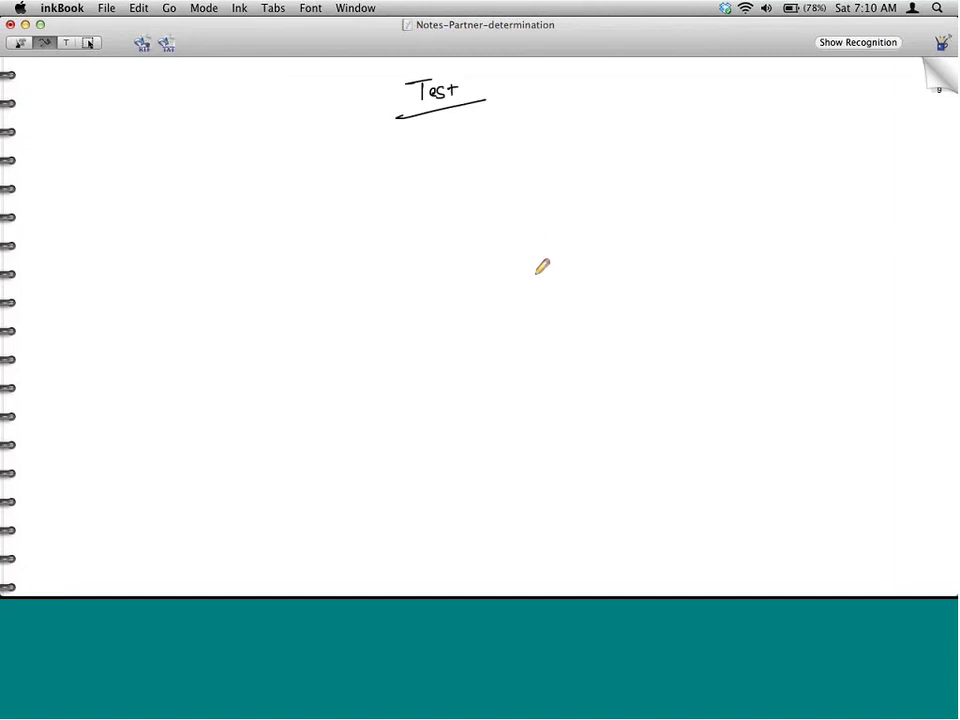
key(super+v)
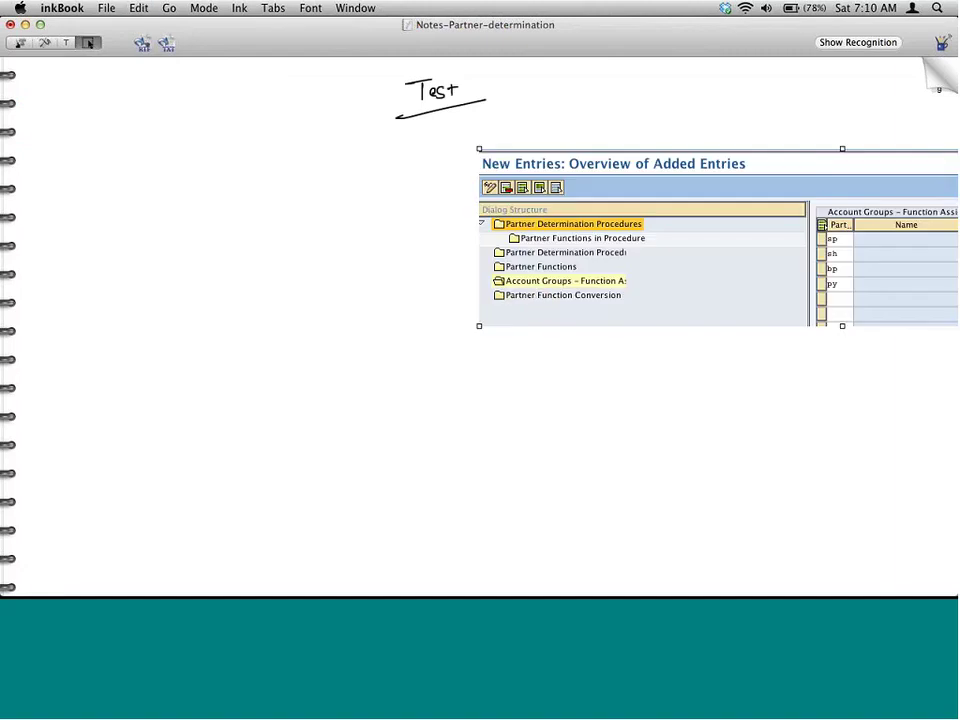
drag(647, 236, 266, 478)
Capture the customer's Partner Functions table in SAP and place the image beneath the Test heading in the inkBook notes.
click(206, 300)
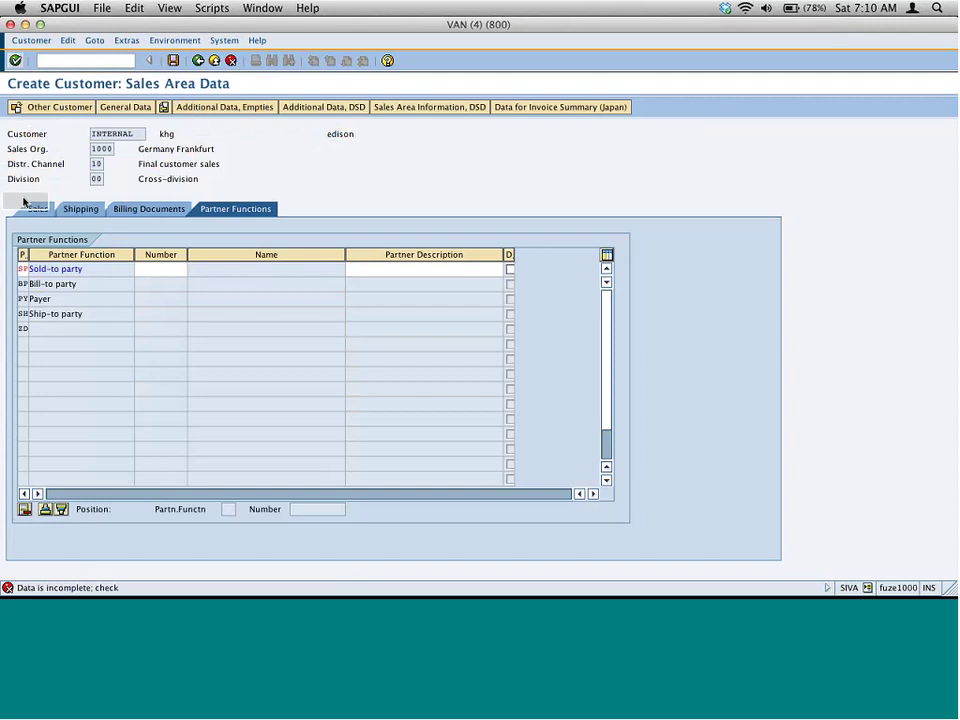
drag(155, 252, 407, 336)
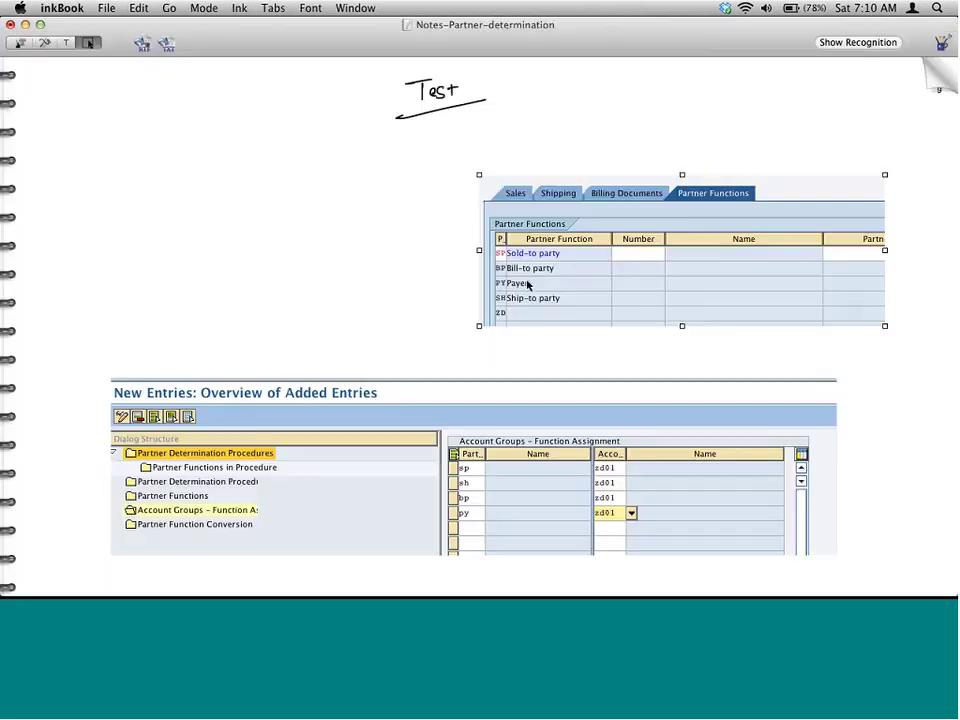
drag(752, 190, 523, 170)
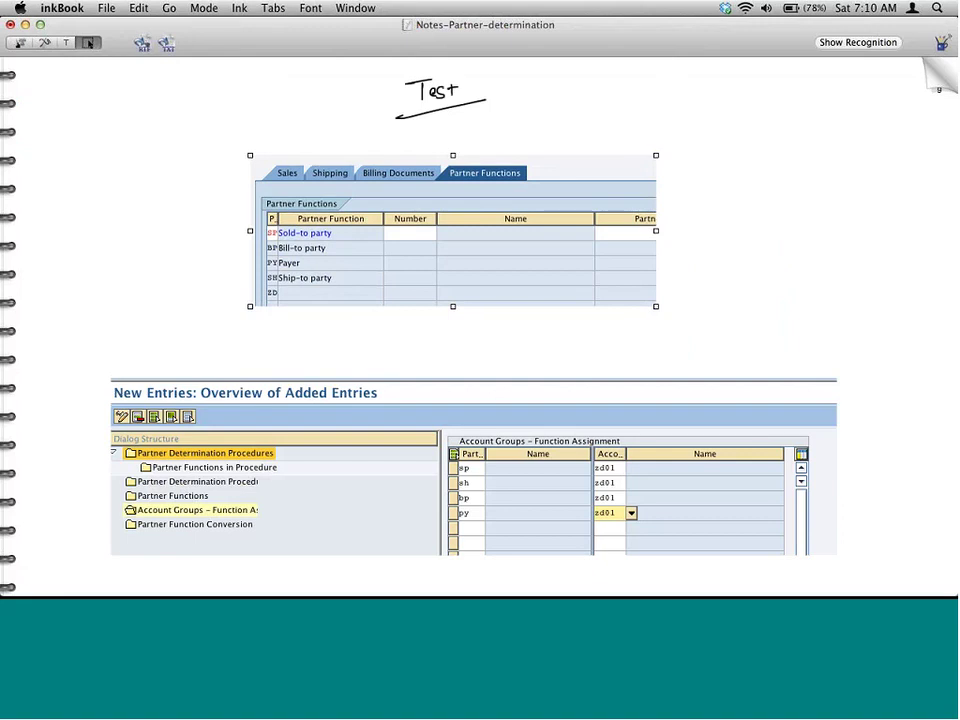
Cross out the Number column by hand and write "Fix" with the note "Associate all PFs to the newly created C.A.G" above the lower image.
click(44, 42)
mouse_move(392, 218)
mouse_down()
mouse_move(411, 240)
mouse_move(416, 274)
mouse_up()
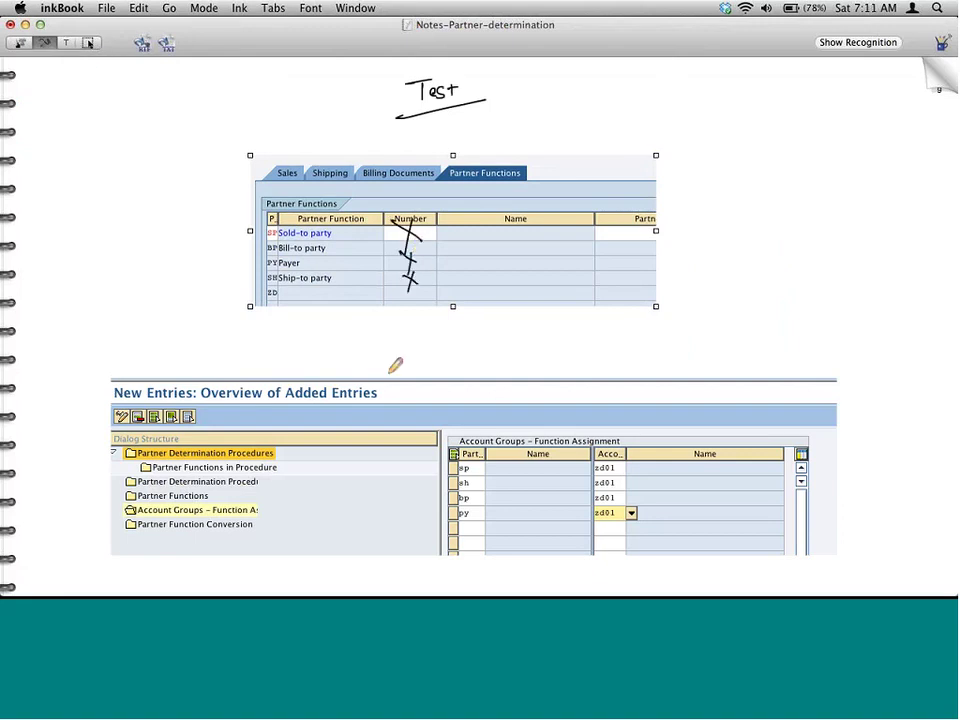
mouse_move(453, 368)
mouse_down()
mouse_move(461, 349)
mouse_move(466, 367)
mouse_move(498, 361)
mouse_up()
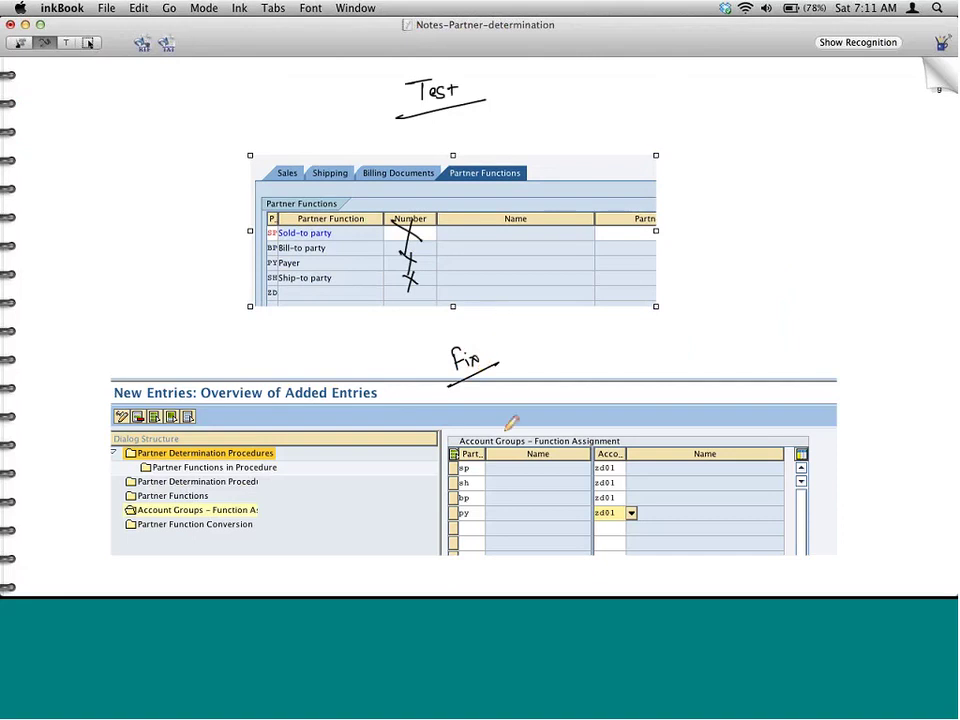
mouse_move(506, 418)
mouse_down()
mouse_move(517, 403)
mouse_move(602, 403)
mouse_move(606, 385)
mouse_move(628, 396)
mouse_move(650, 374)
mouse_move(660, 390)
mouse_move(685, 380)
mouse_up()
mouse_move(688, 372)
mouse_down()
mouse_move(746, 356)
mouse_move(789, 375)
mouse_move(786, 384)
mouse_up()
mouse_move(797, 340)
mouse_down()
mouse_move(836, 341)
mouse_move(860, 328)
mouse_move(856, 337)
mouse_move(856, 326)
mouse_move(917, 311)
mouse_move(955, 322)
mouse_up()
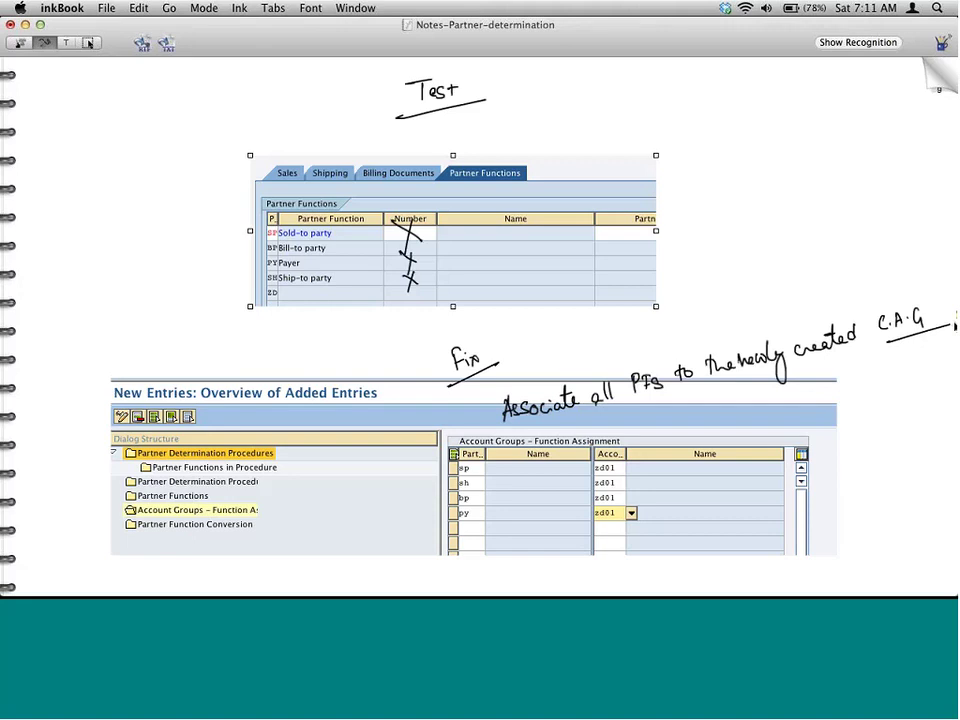
click(932, 85)
Switch to SAP, start transaction VD01 with /nvd01, and accept account group ZD01 with sales area 1000, 10, 00.
key(super+Tab)
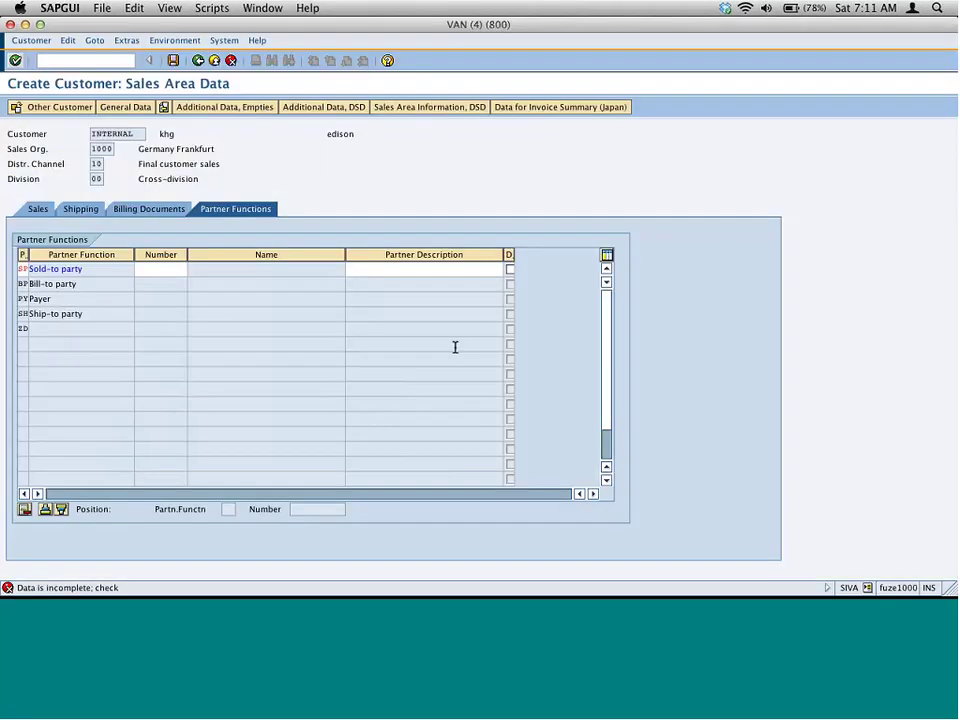
click(79, 59)
text(/nvd)
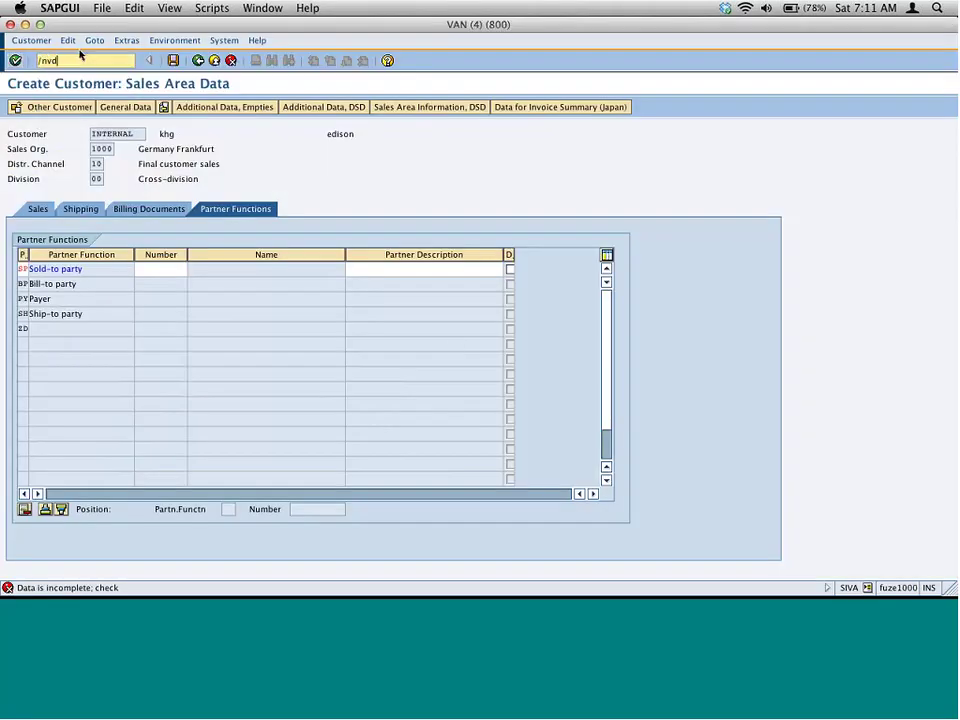
text(01)
key(Return)
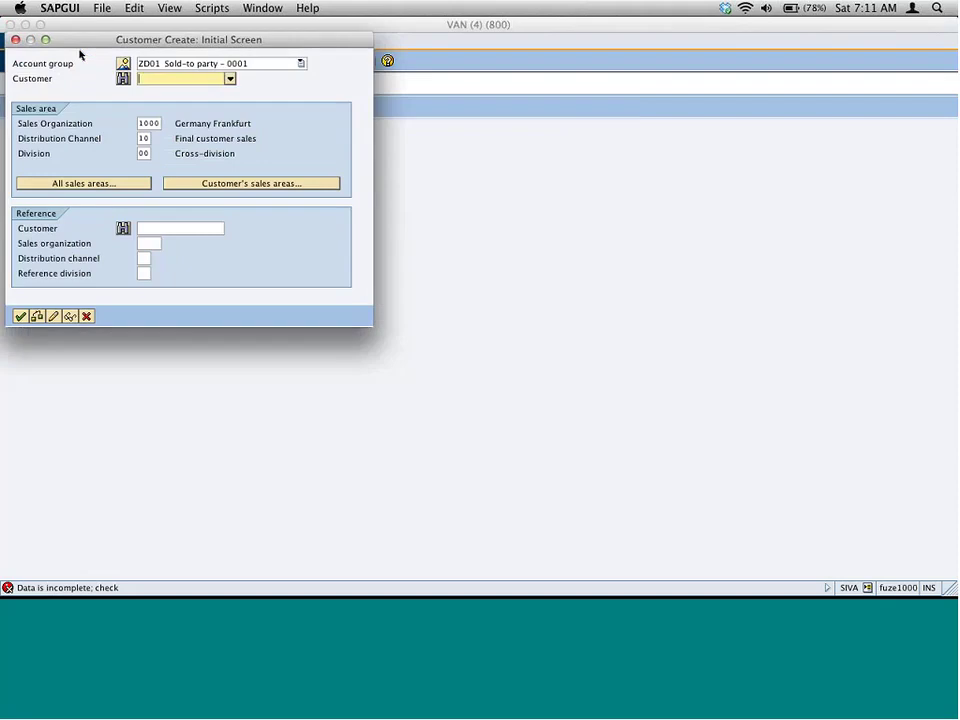
key(Return)
Set the new customer's title to Dr., the name to sadf and the search term to asdf.
key(F4)
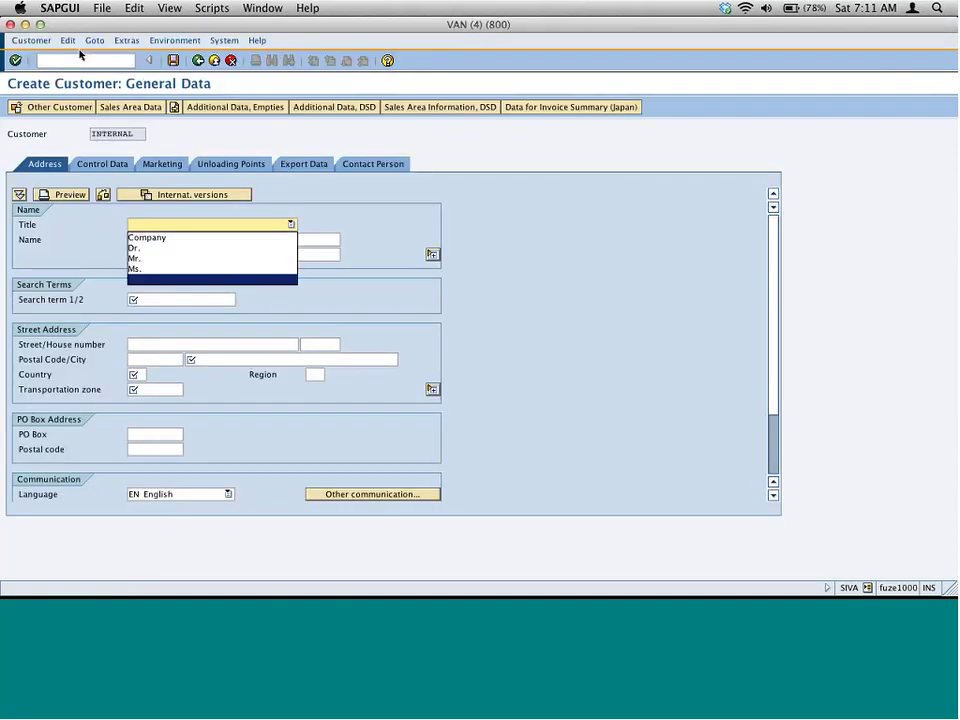
key(Down)
key(Down)
key(Return)
text(sadf)
key(Tab)
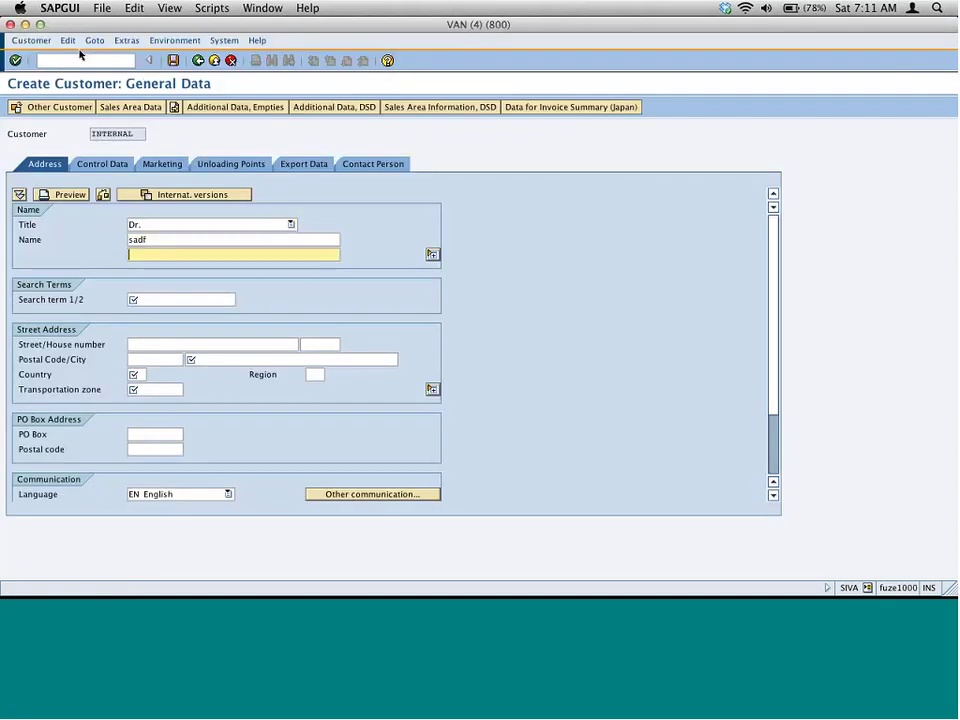
key(Tab)
text(asdf)
key(Tab)
key(Tab)
key(Tab)
key(Tab)
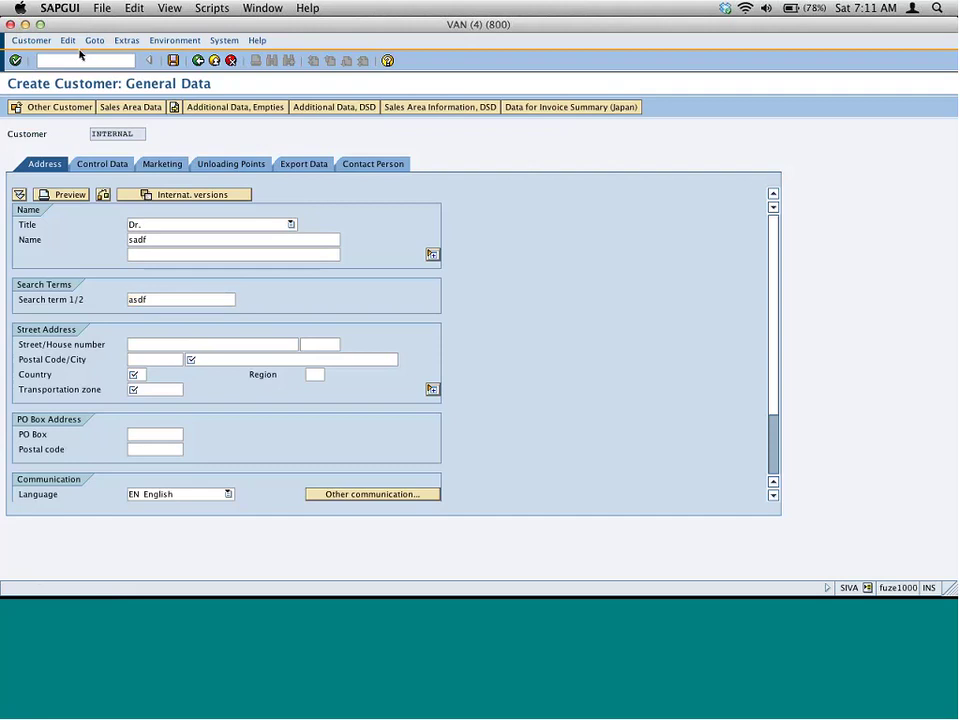
text(edis)
key(Down)
key(Return)
text(ua)
key(Tab)
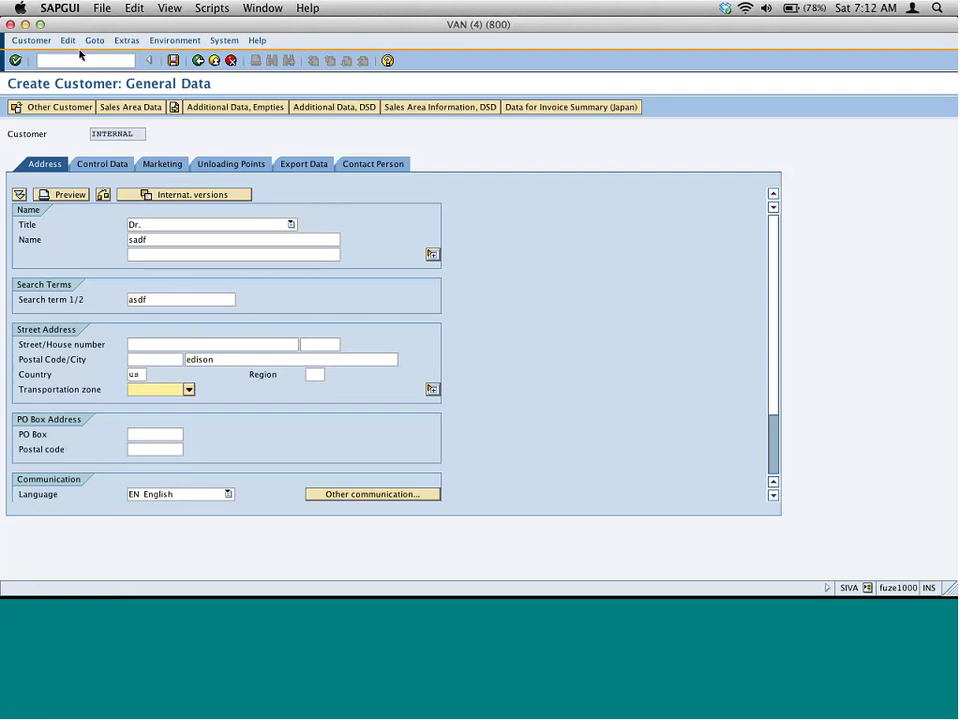
key(F4)
key(Return)
key(Return)
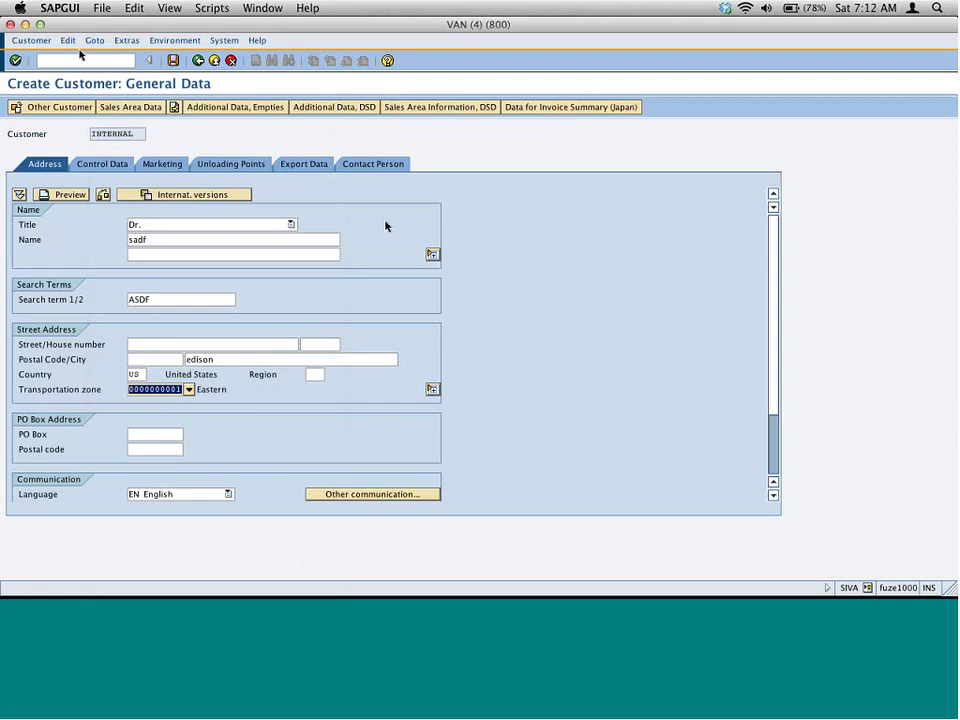
Open the partner functions in the customer's sales area data and validate the proposed rows.
click(130, 107)
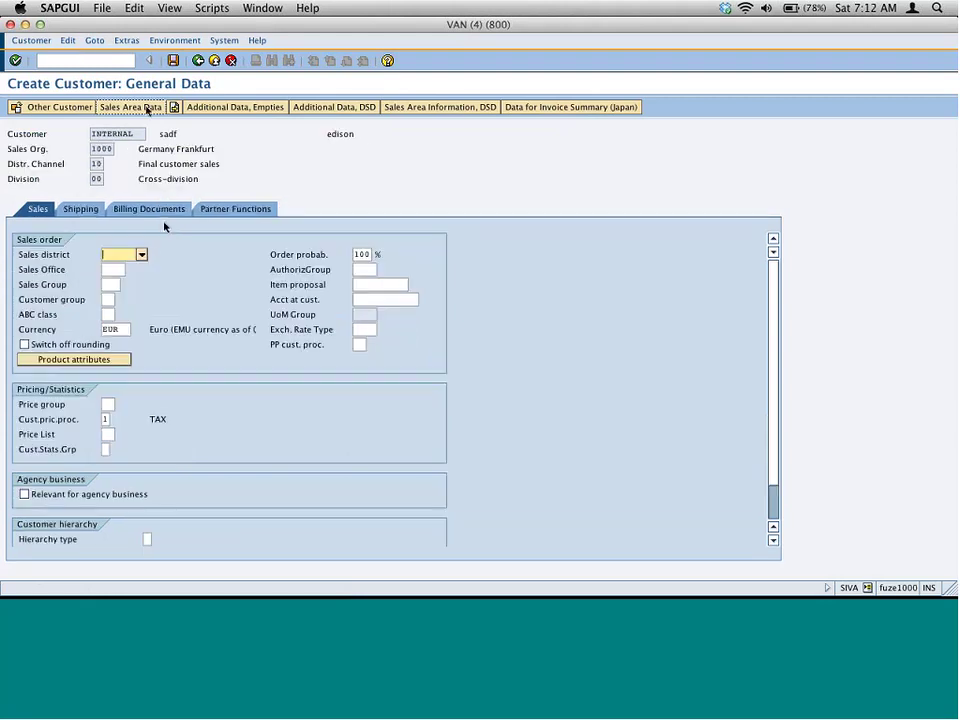
click(244, 210)
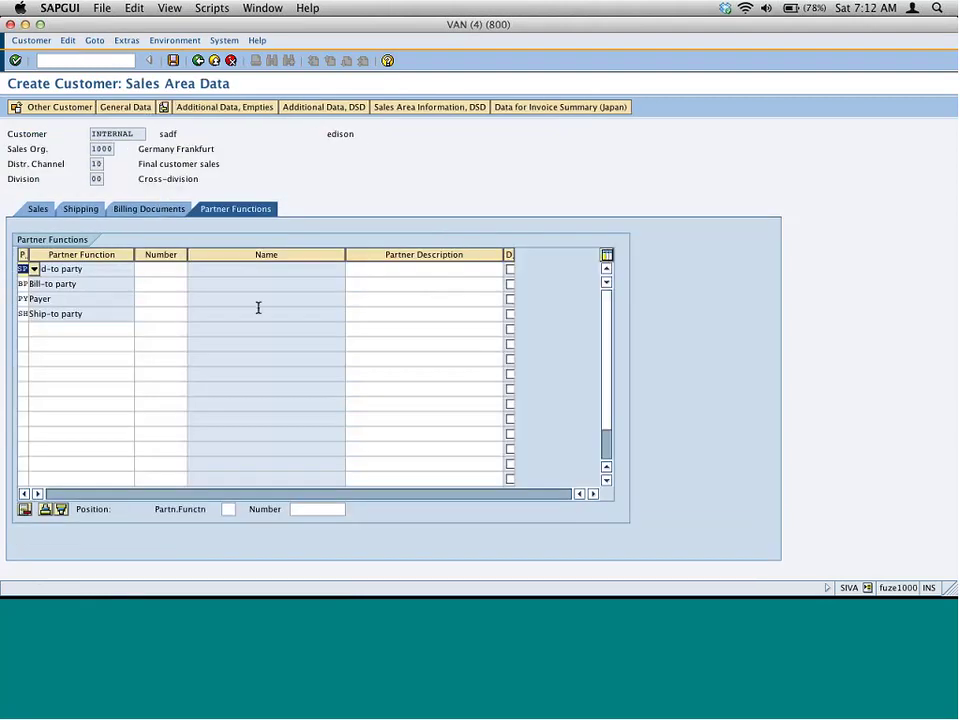
click(175, 264)
key(Return)
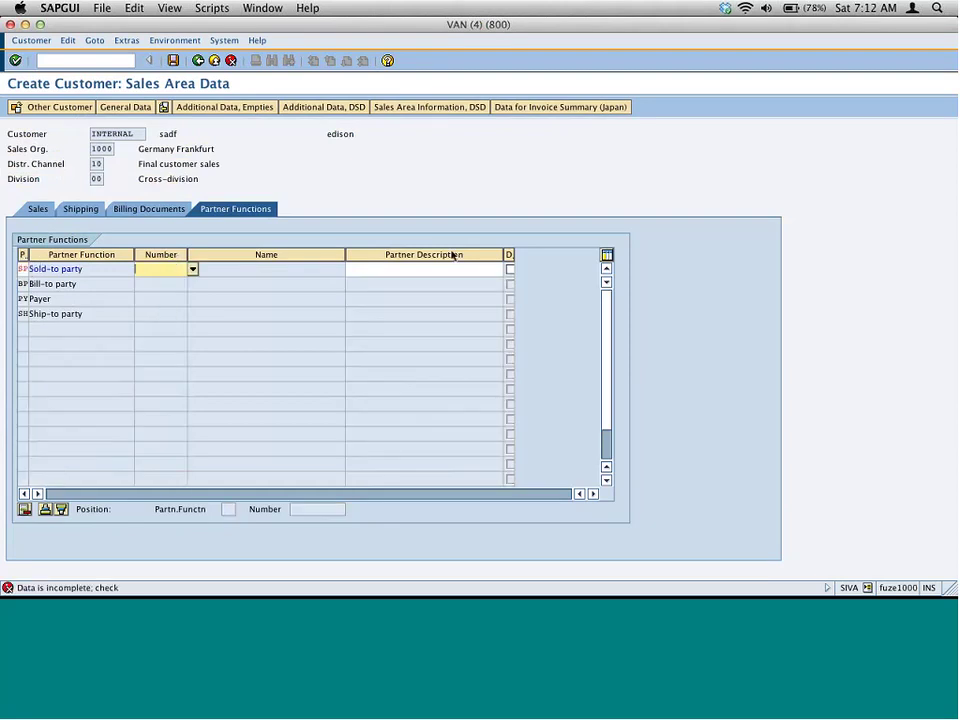
Switch to the partner determination session, save the function assignments and return to the partner object selection.
key(super+grave)
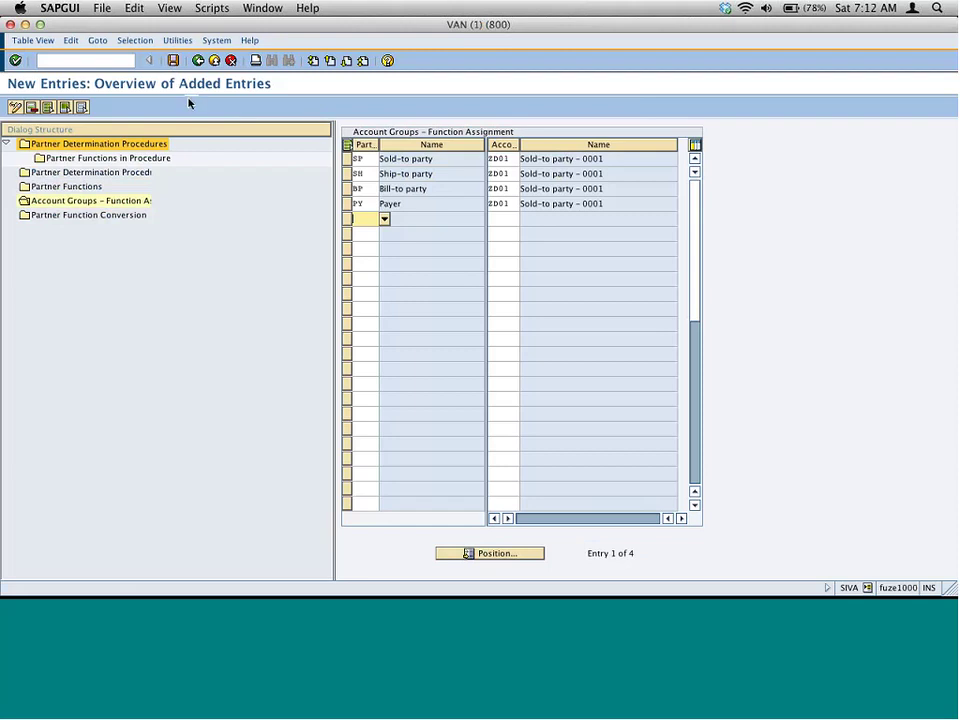
click(174, 61)
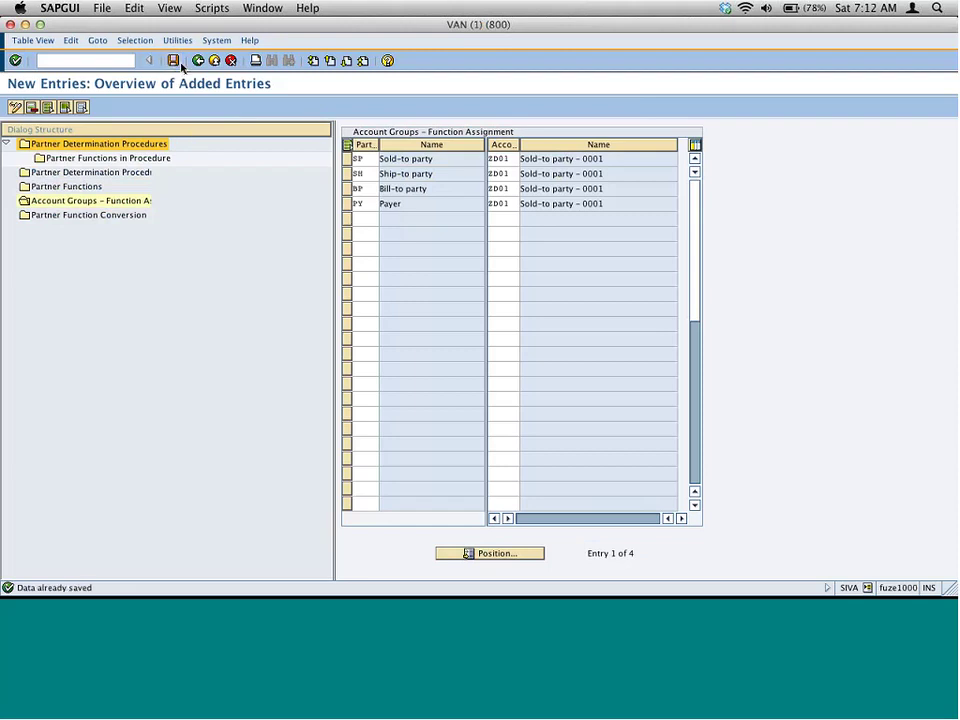
click(199, 62)
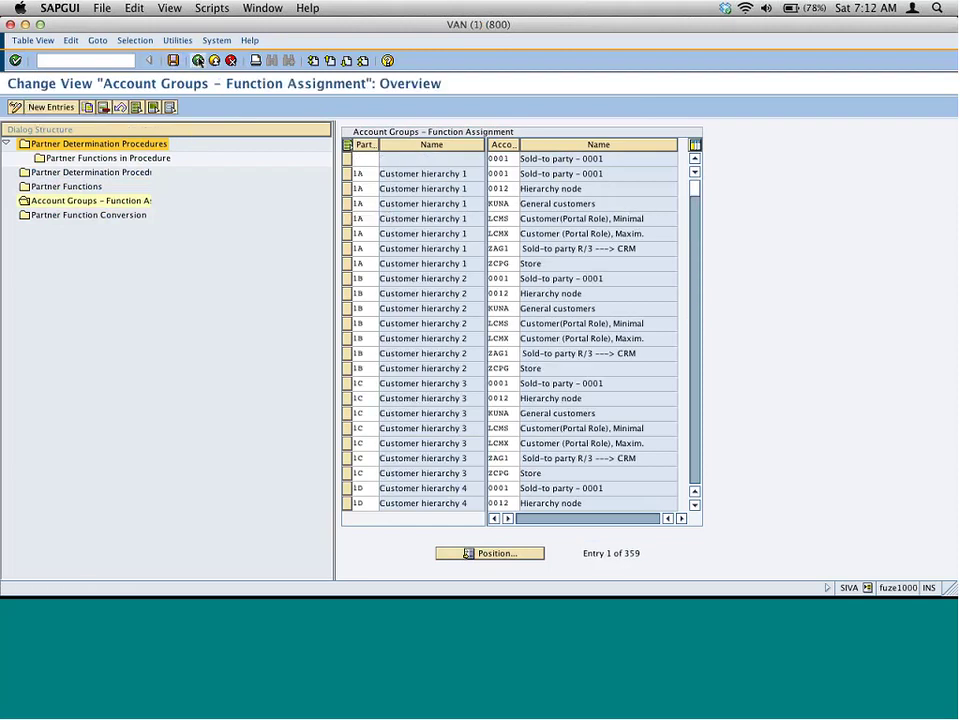
click(199, 62)
click(199, 61)
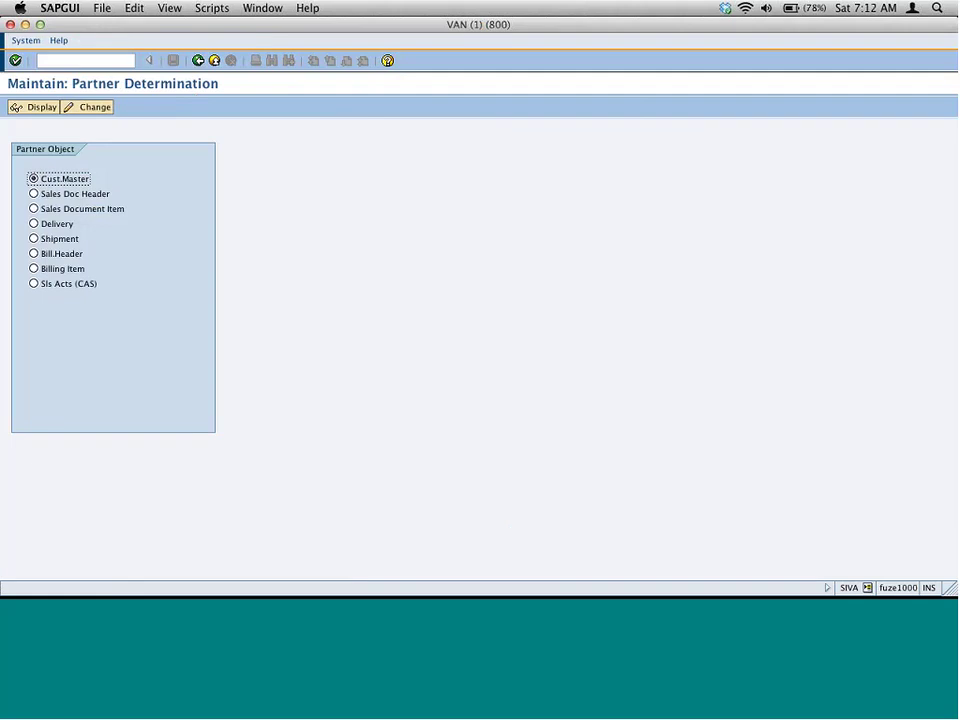
Open the Cust.Master account group function assignments for change and look up partner function SP with account group ZD01.
click(95, 107)
click(99, 190)
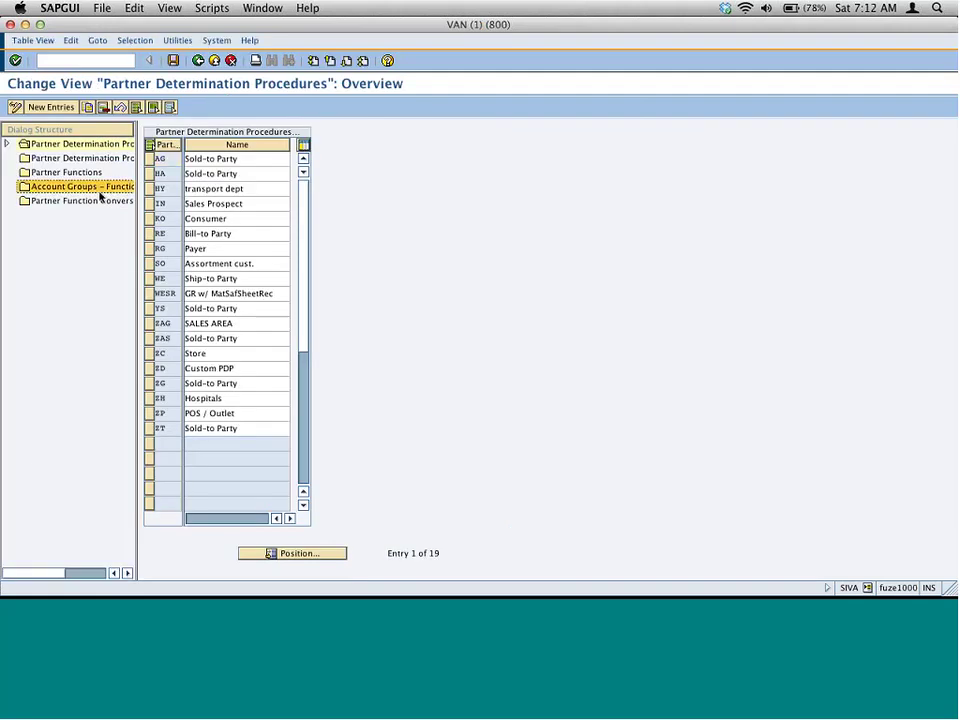
click(335, 550)
text(sp)
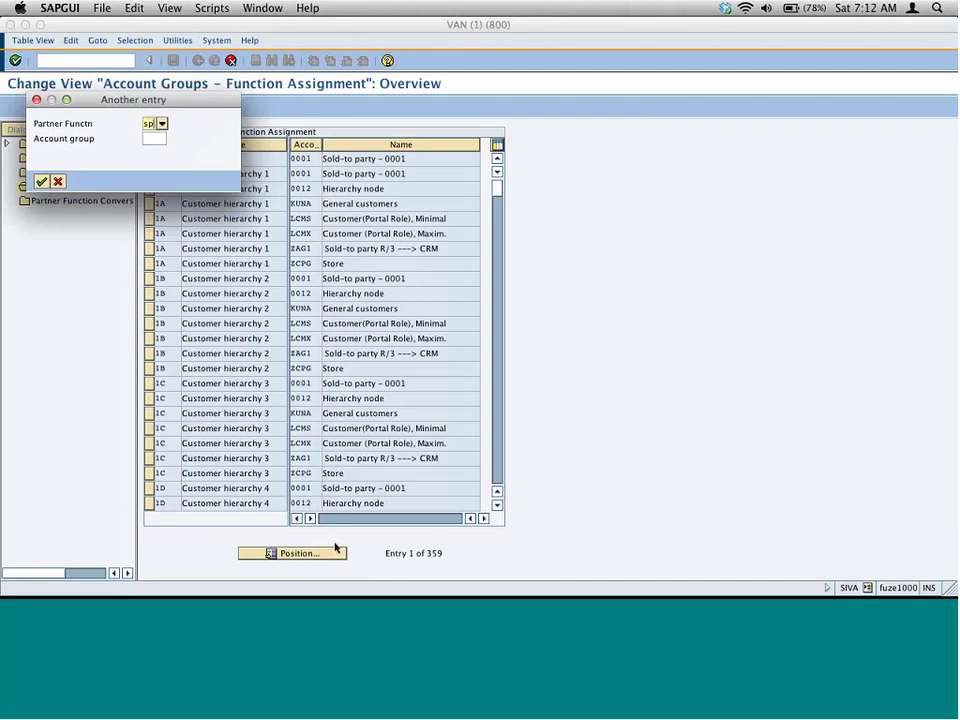
key(Tab)
text(zd01)
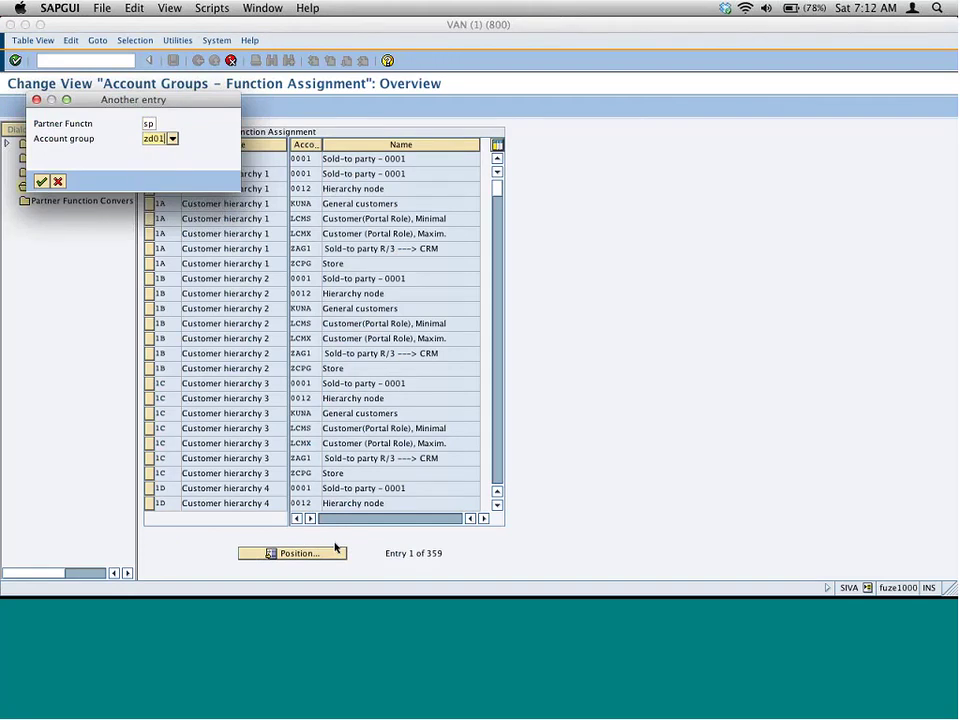
key(Return)
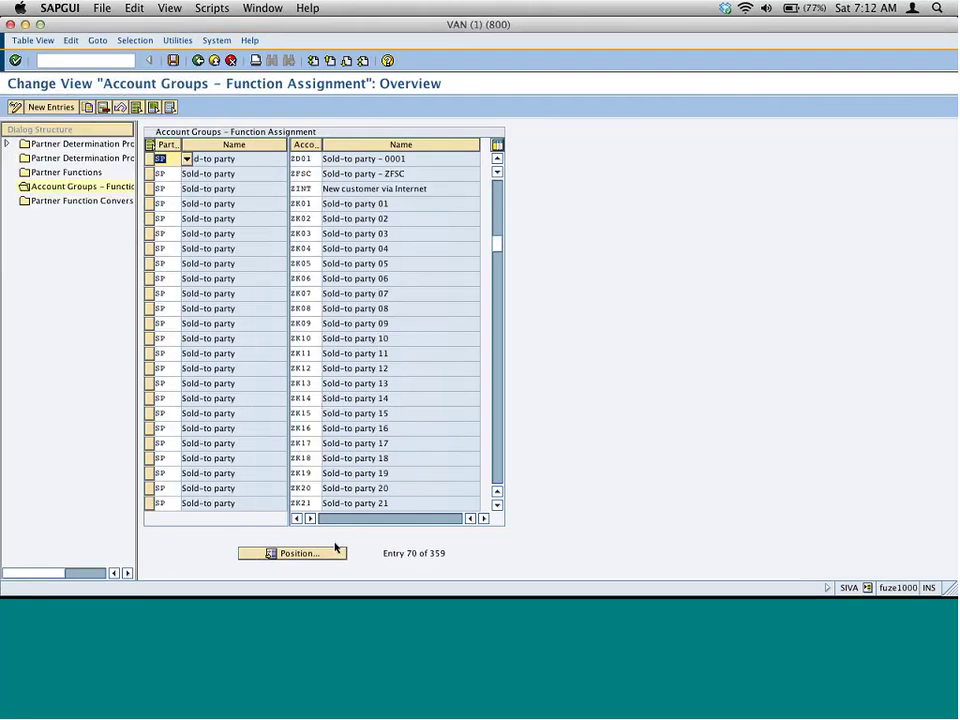
View the partner functions overview, then look up account group ZD01 in the partner determination procedure assignment.
double_click(68, 172)
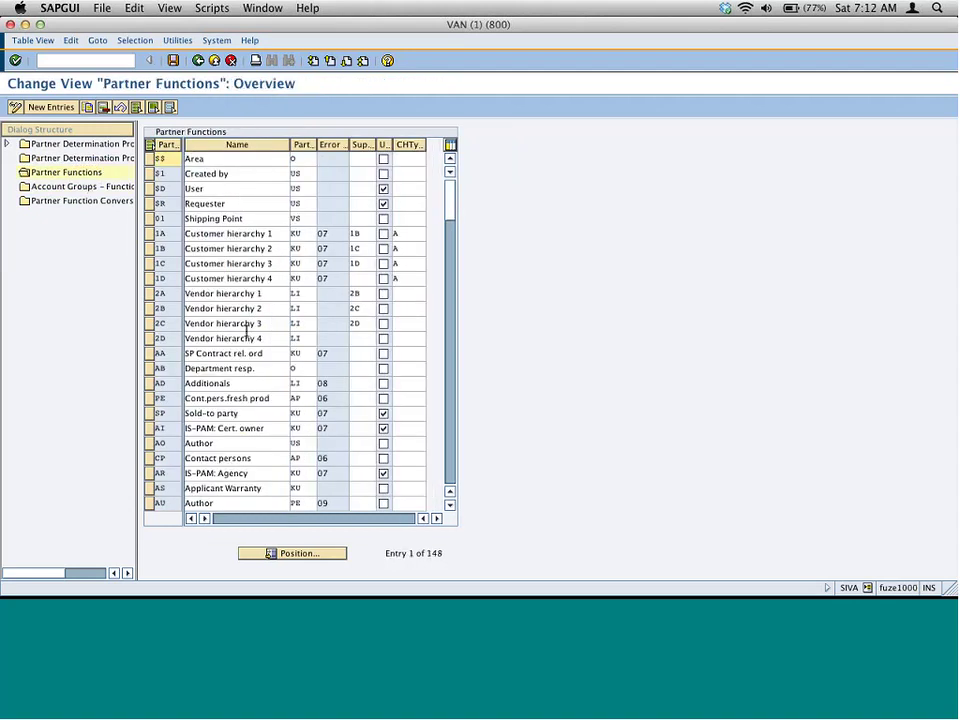
double_click(68, 158)
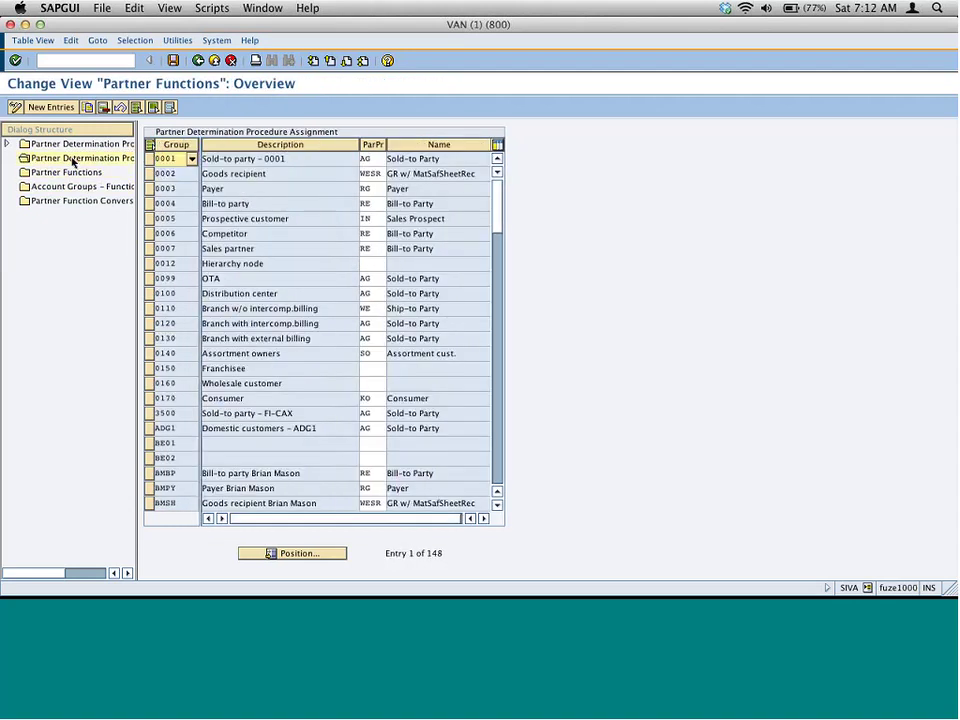
click(340, 552)
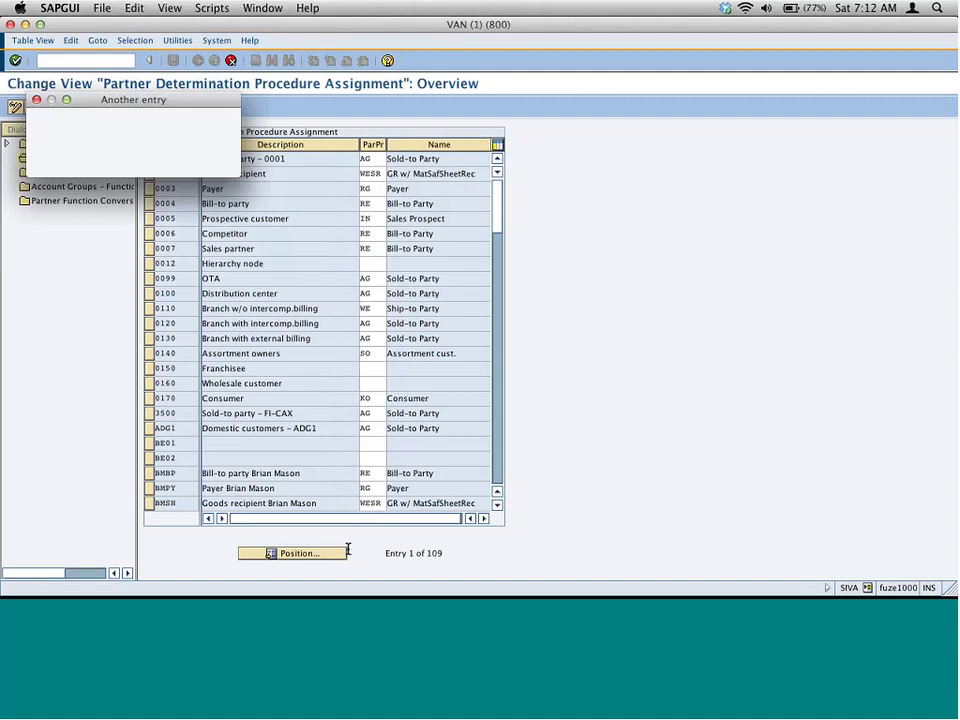
text(zd)
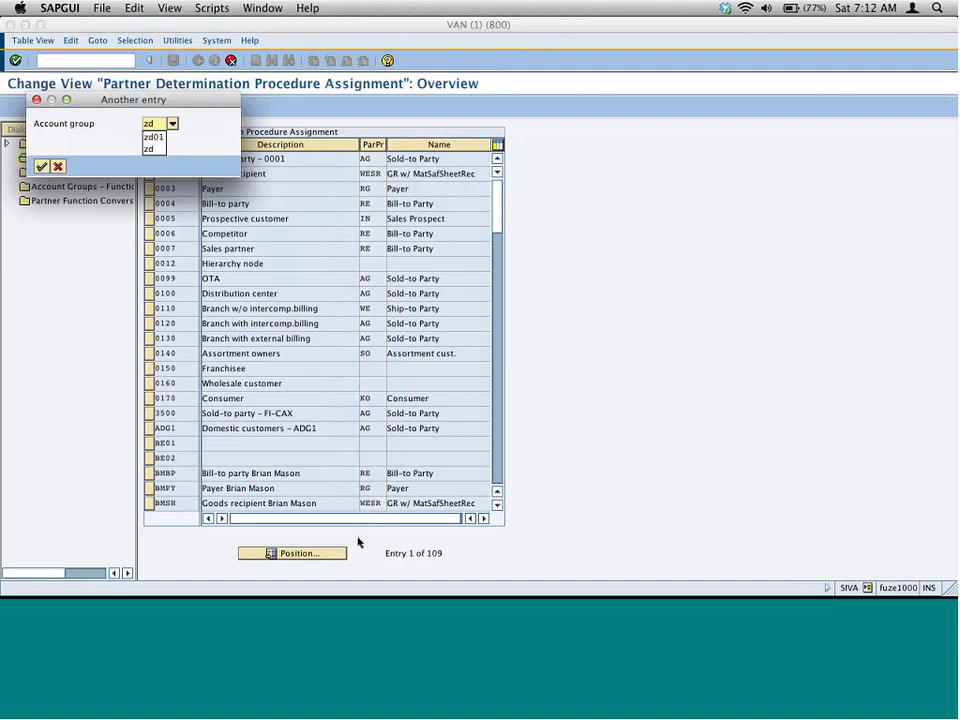
text(01)
key(Return)
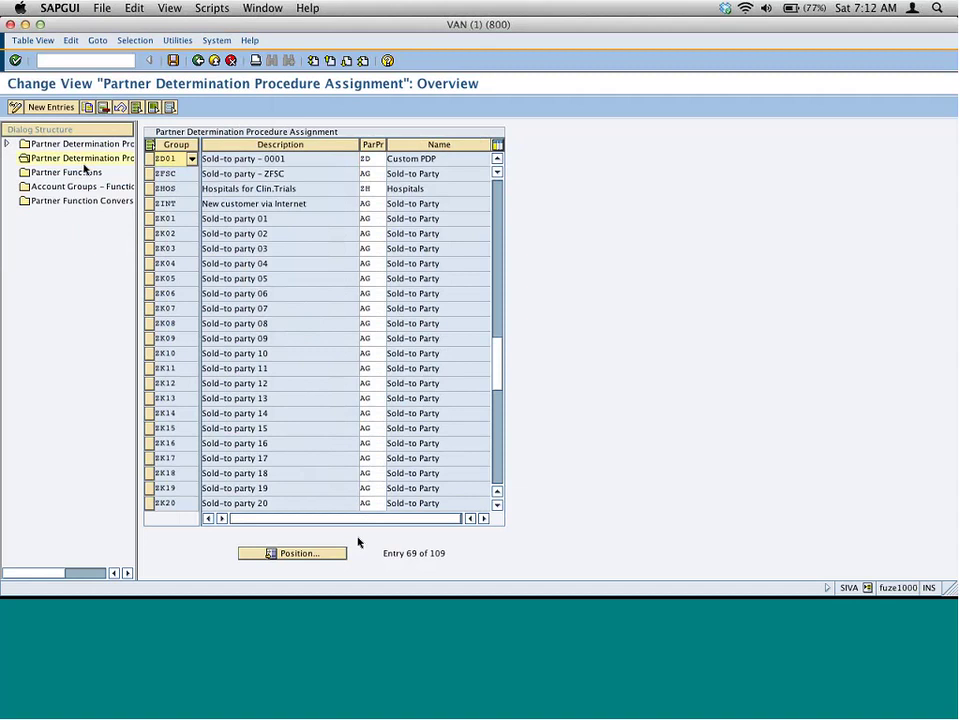
Display the partner functions in procedure ZD (Custom PDP), then return to the customer creation session.
click(7, 143)
click(72, 145)
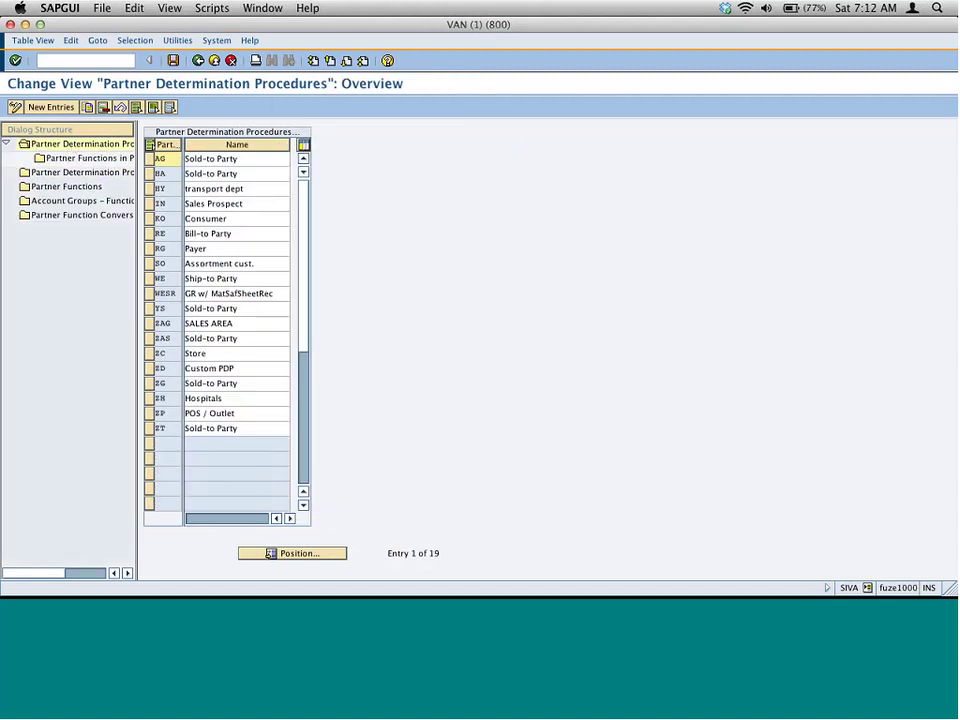
click(151, 368)
double_click(71, 158)
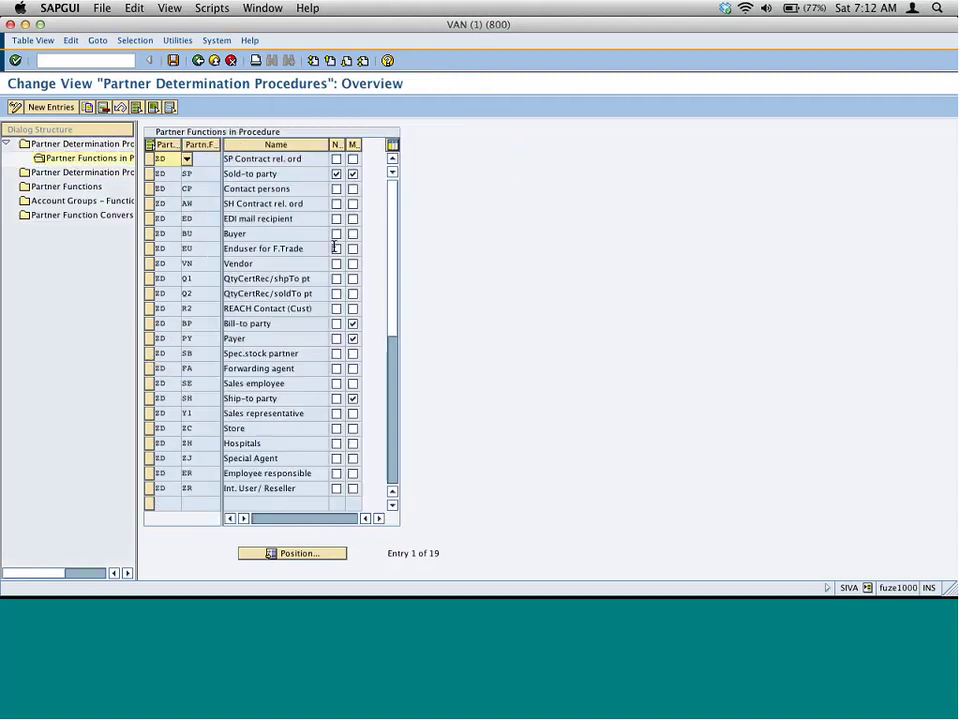
click(300, 368)
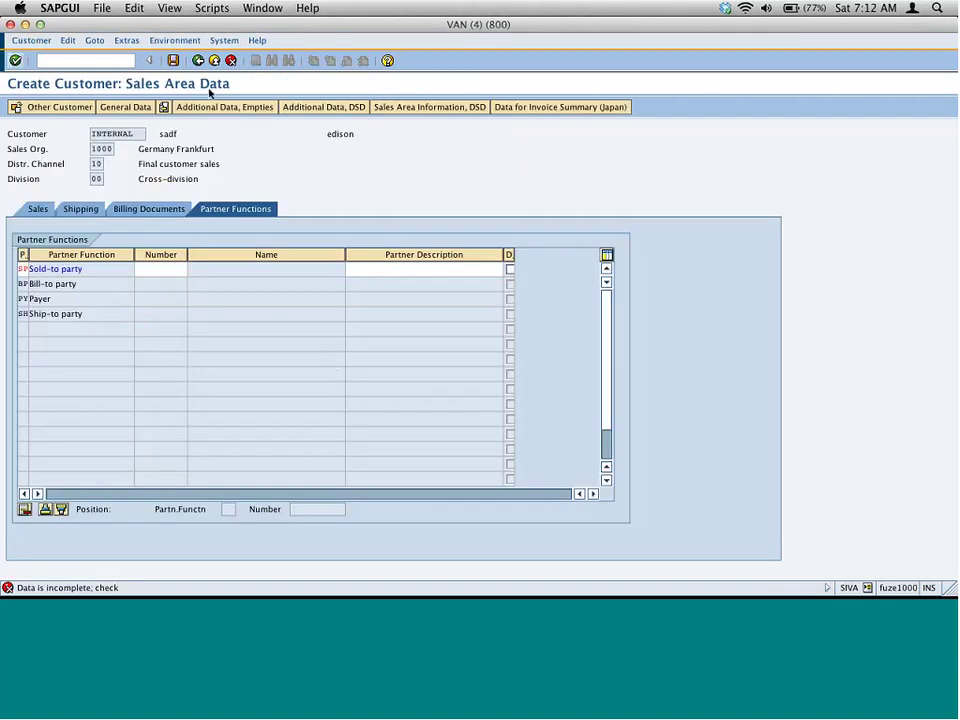
Restart customer creation with transaction /nvd01 and accept account group ZD01 with sales area 1000, 10, 00.
click(128, 61)
text(/nz)
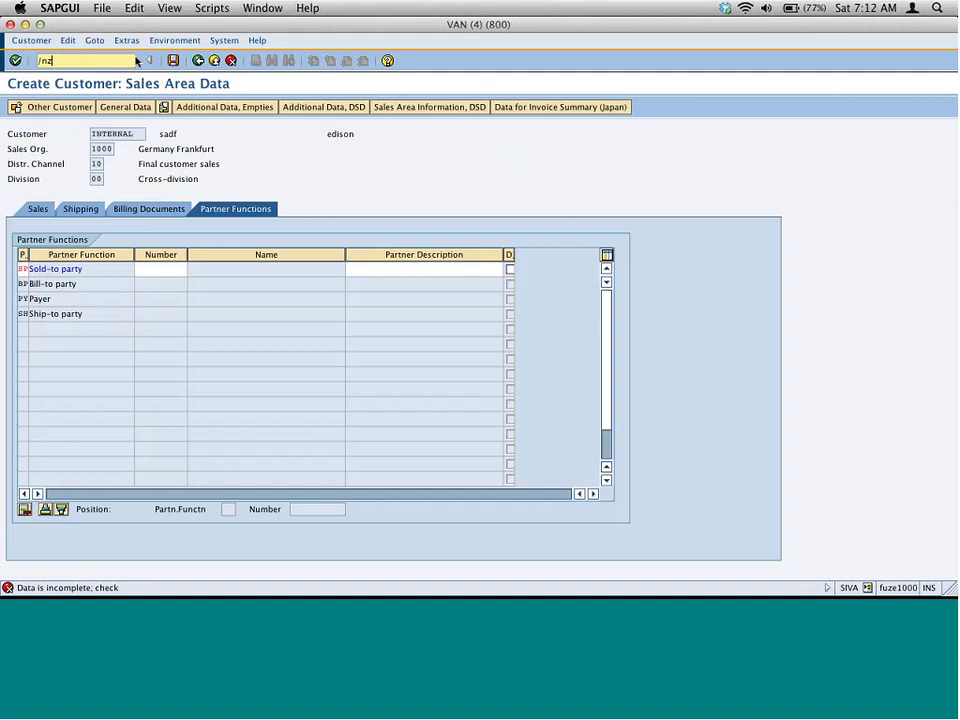
key(BackSpace)
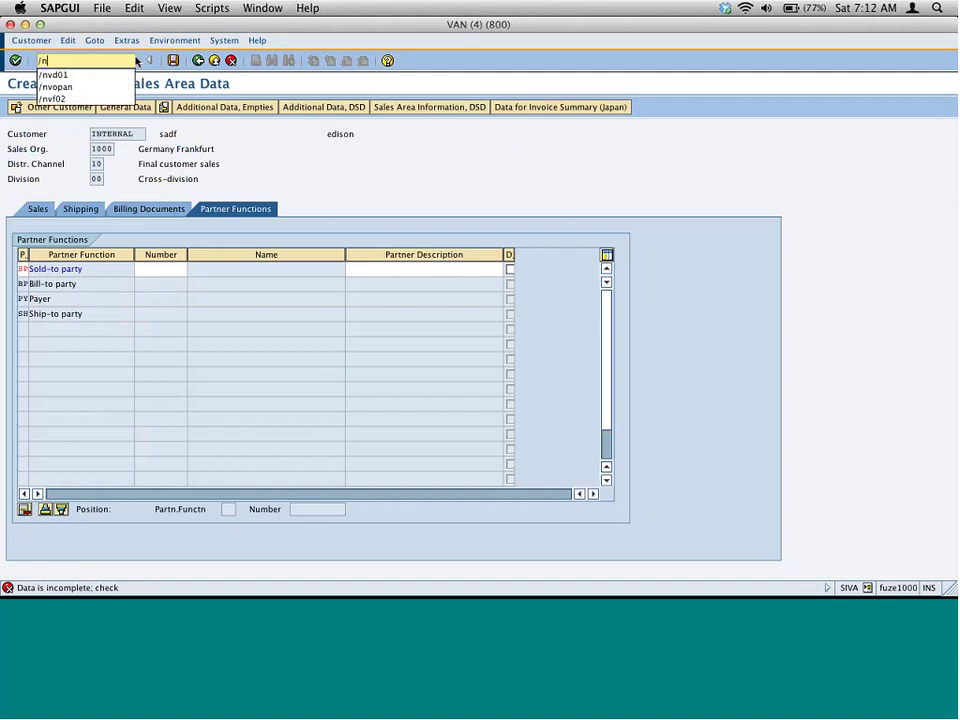
text(vd01)
key(Return)
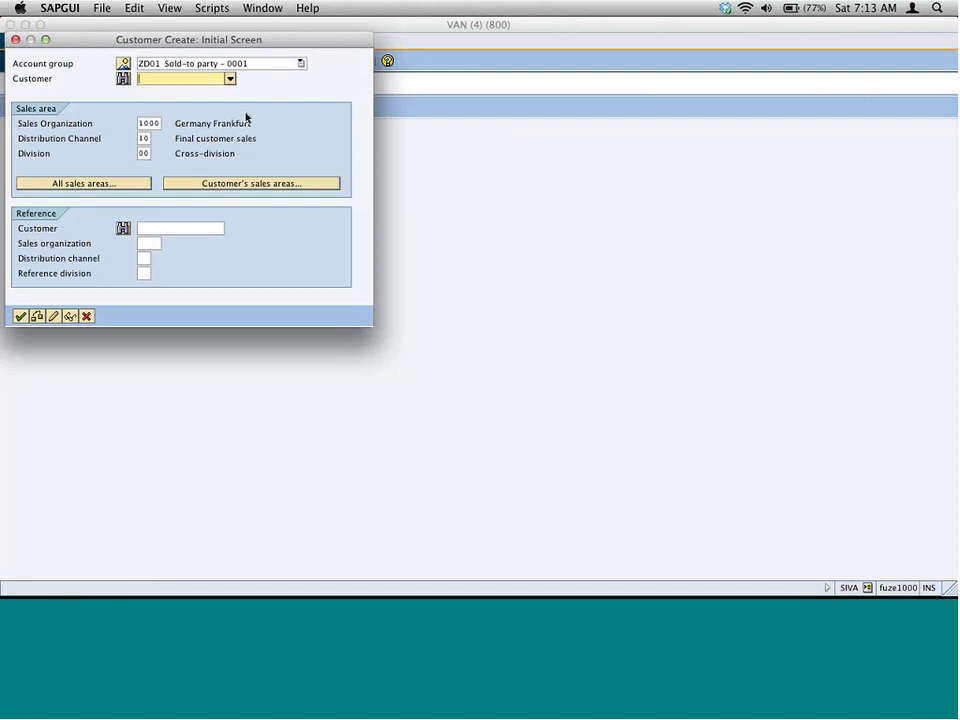
key(Return)
Enter asdf as both the name and the search term of the new customer, leaving the title blank.
key(F4)
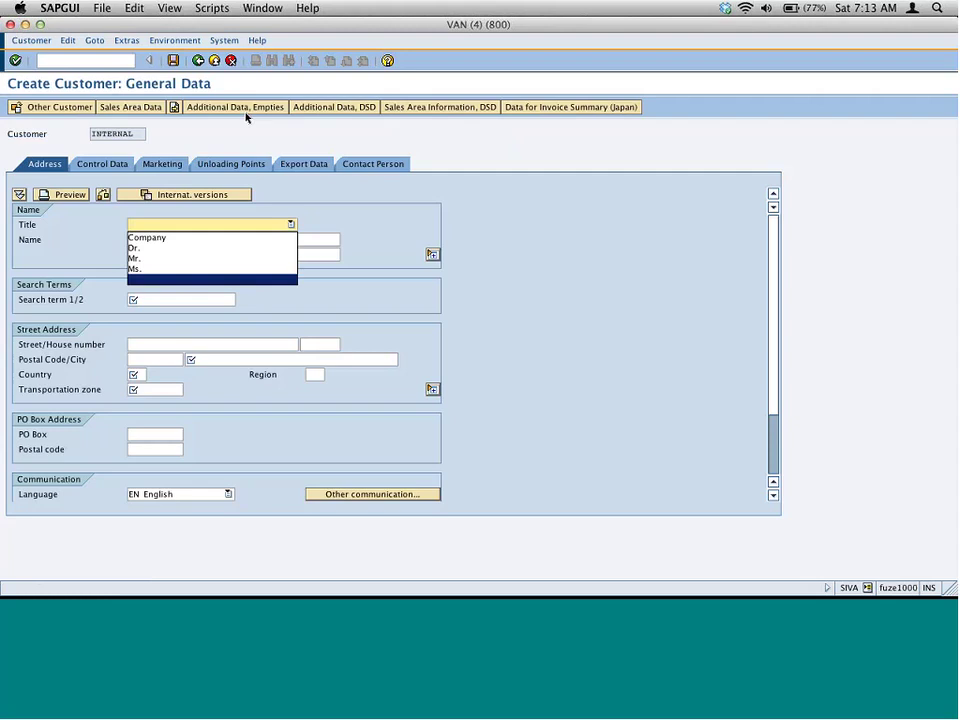
key(Tab)
text(asdf)
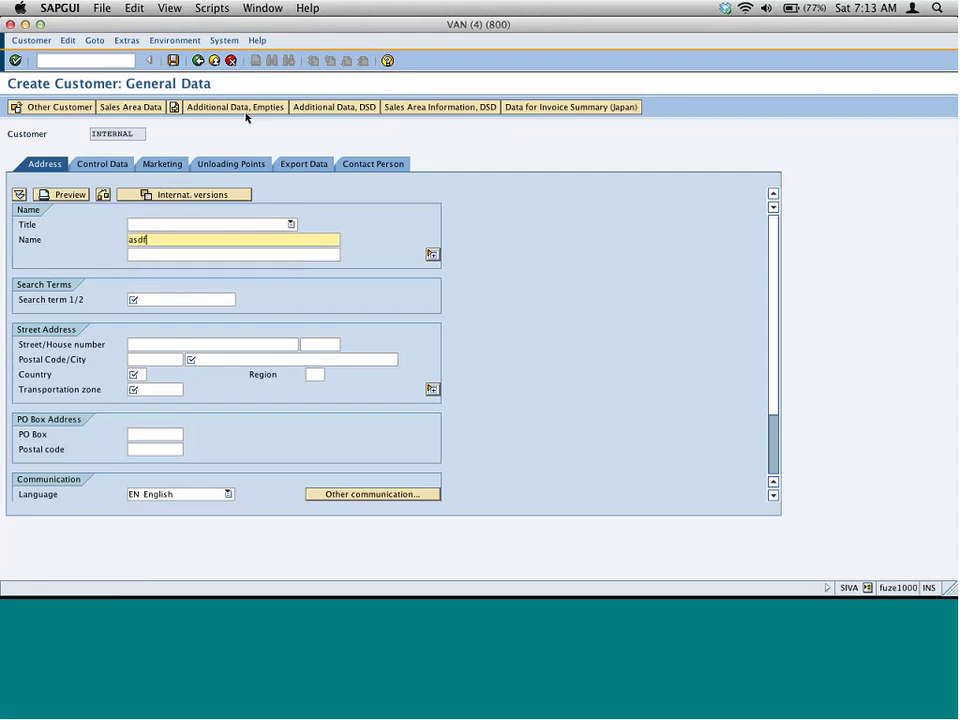
key(Tab)
key(Tab)
text(asdf)
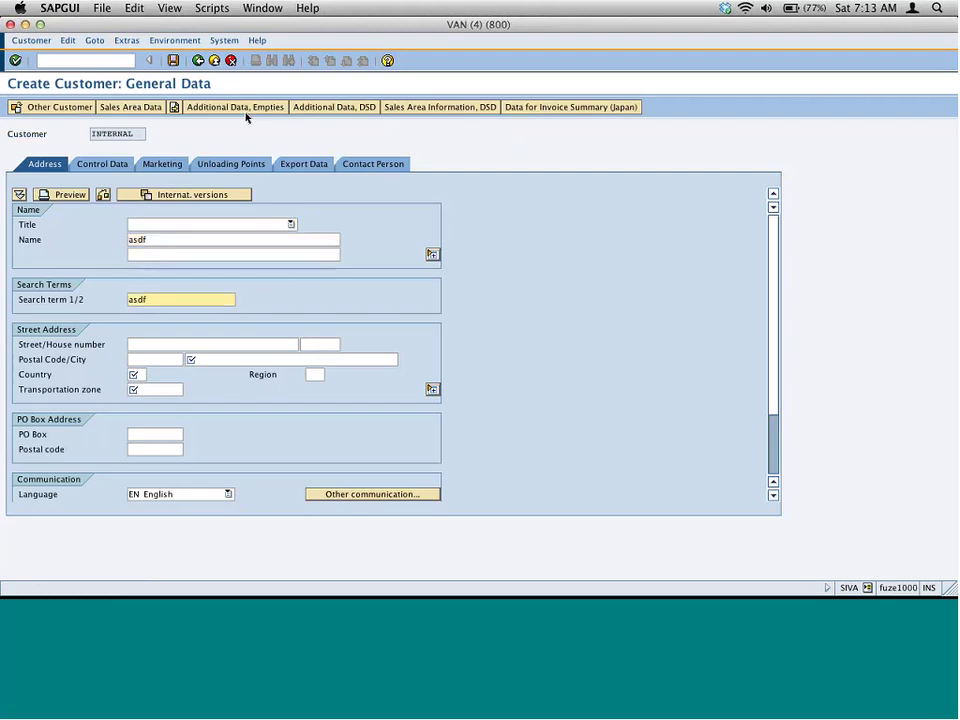
key(Return)
text(edison)
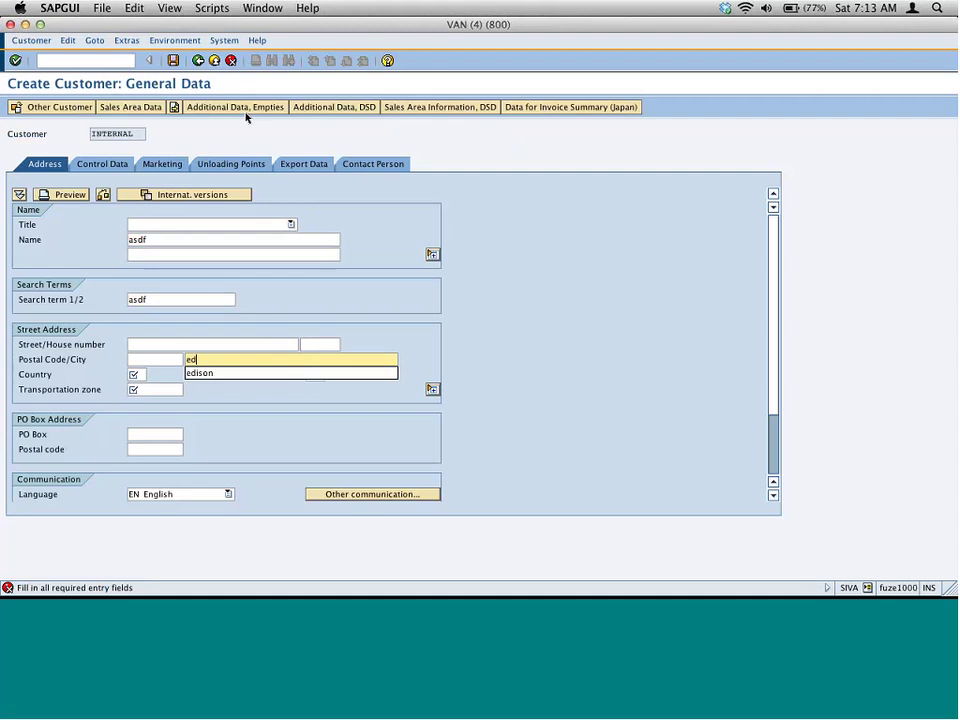
key(Tab)
text(US)
key(Tab)
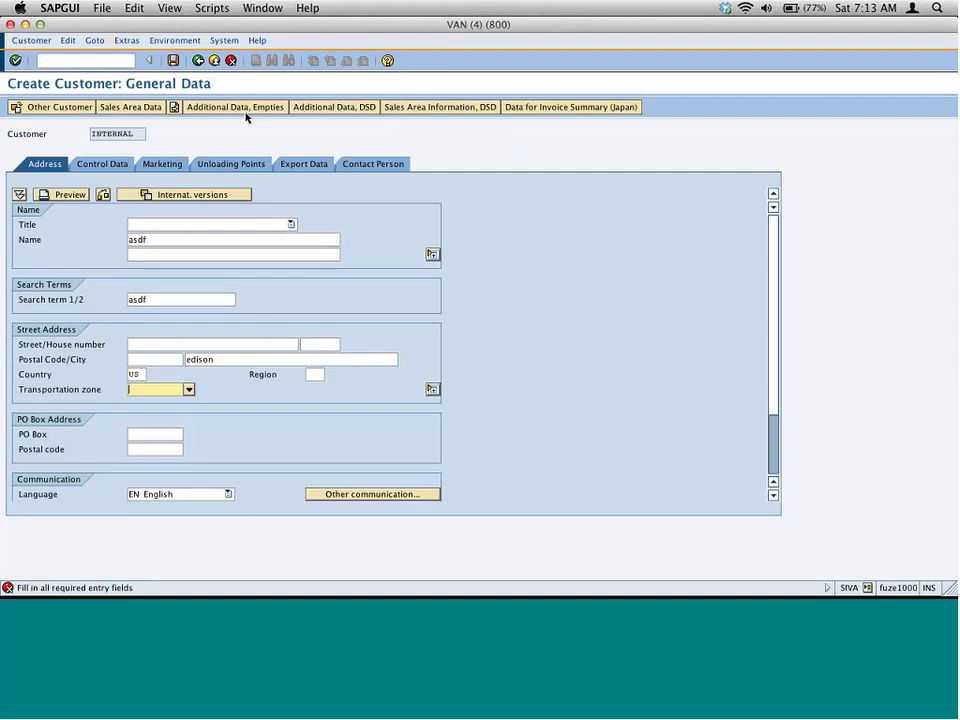
key(F4)
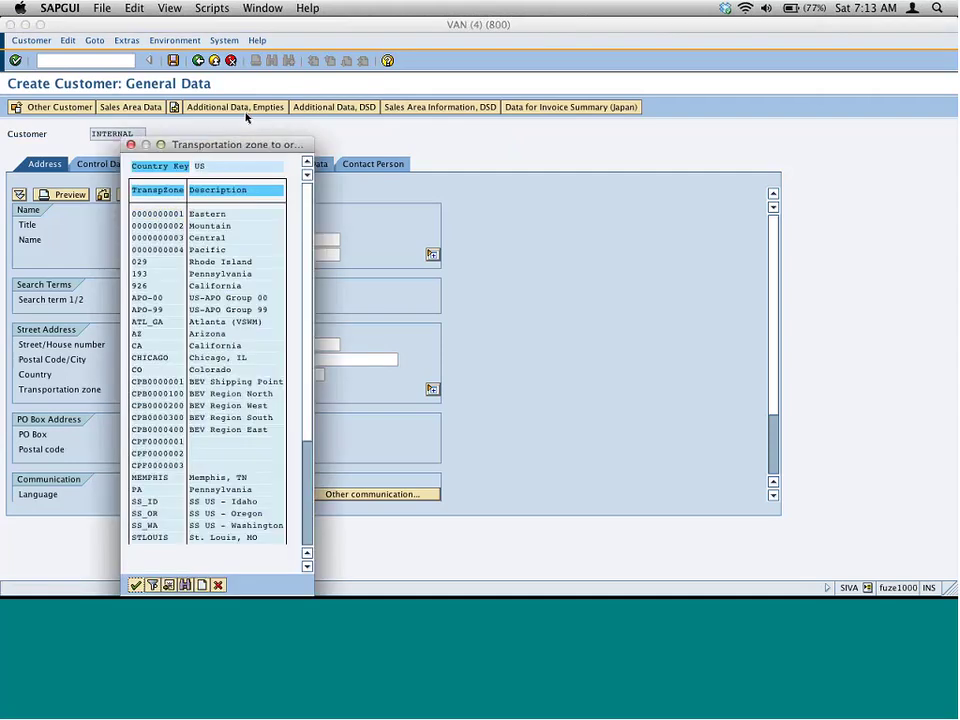
double_click(163, 227)
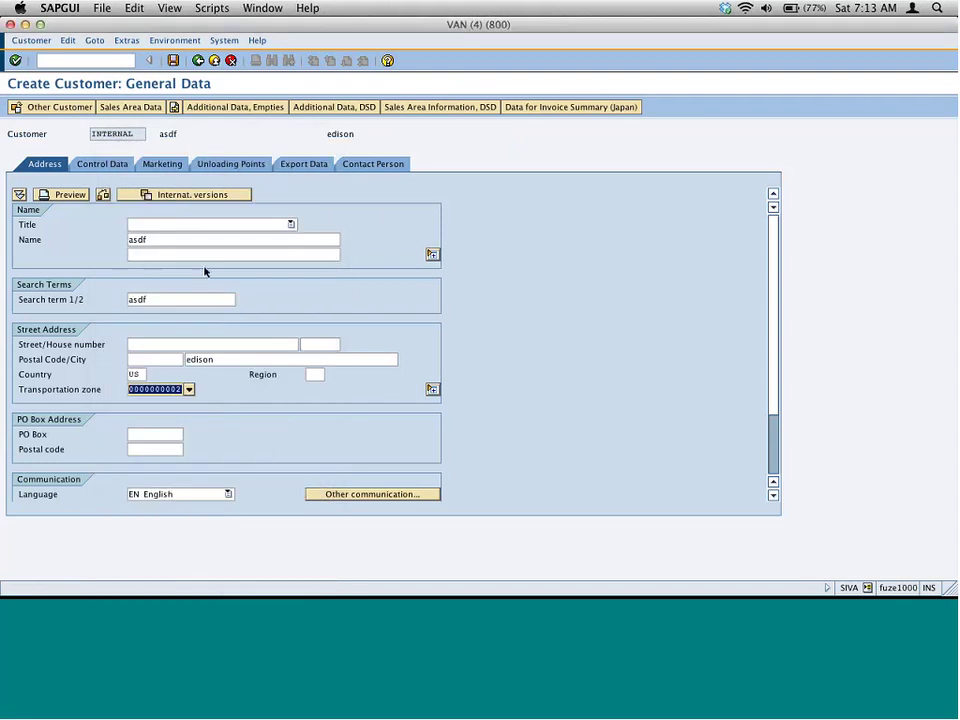
Set the shipping conditions to 01 in the customer's sales area data.
click(132, 109)
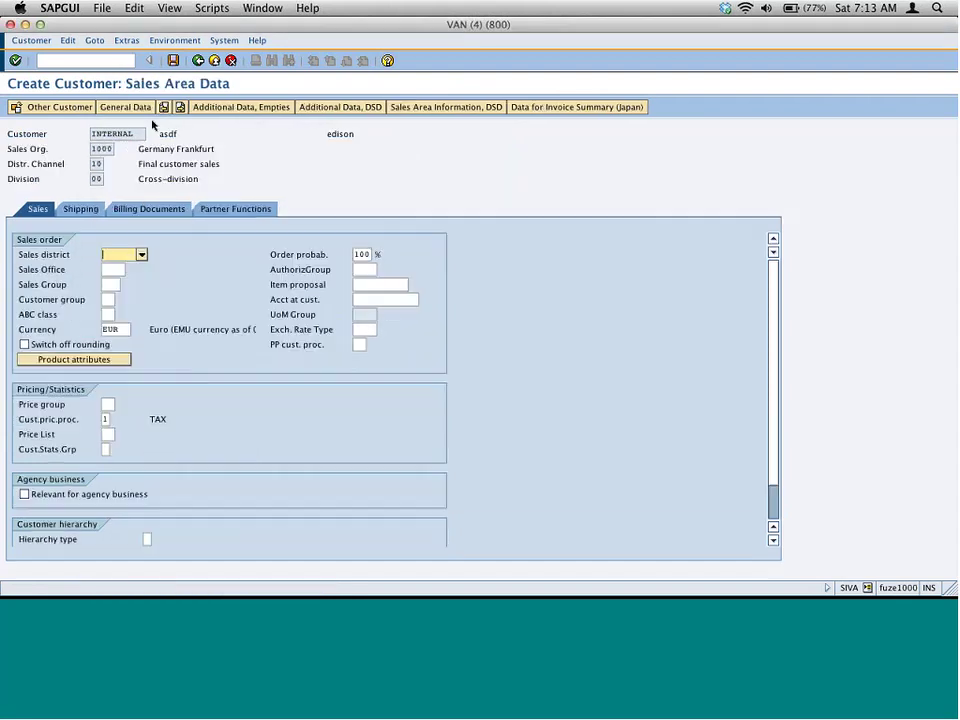
click(81, 208)
click(138, 269)
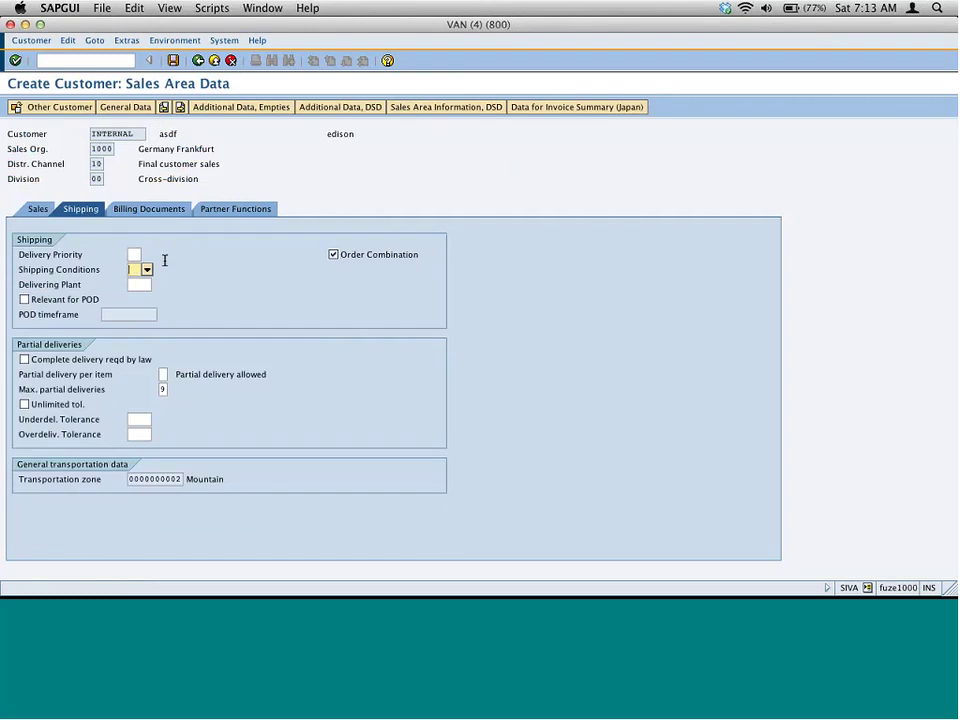
text(01)
key(Return)
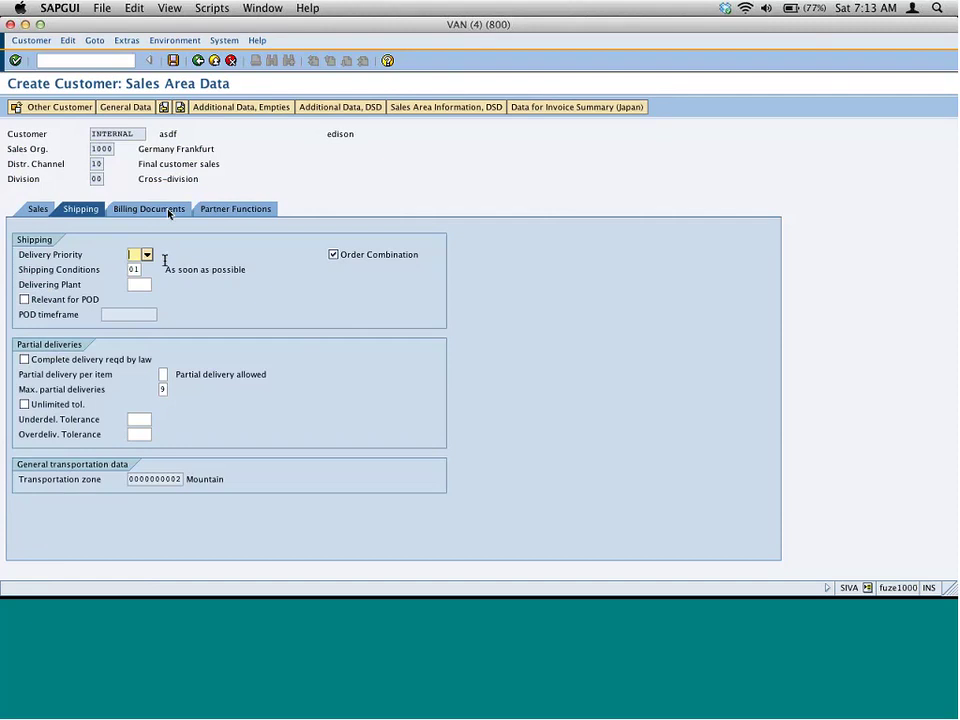
Set the tax classification for Germany's output tax MWST to 1 in the customer's billing data.
click(148, 208)
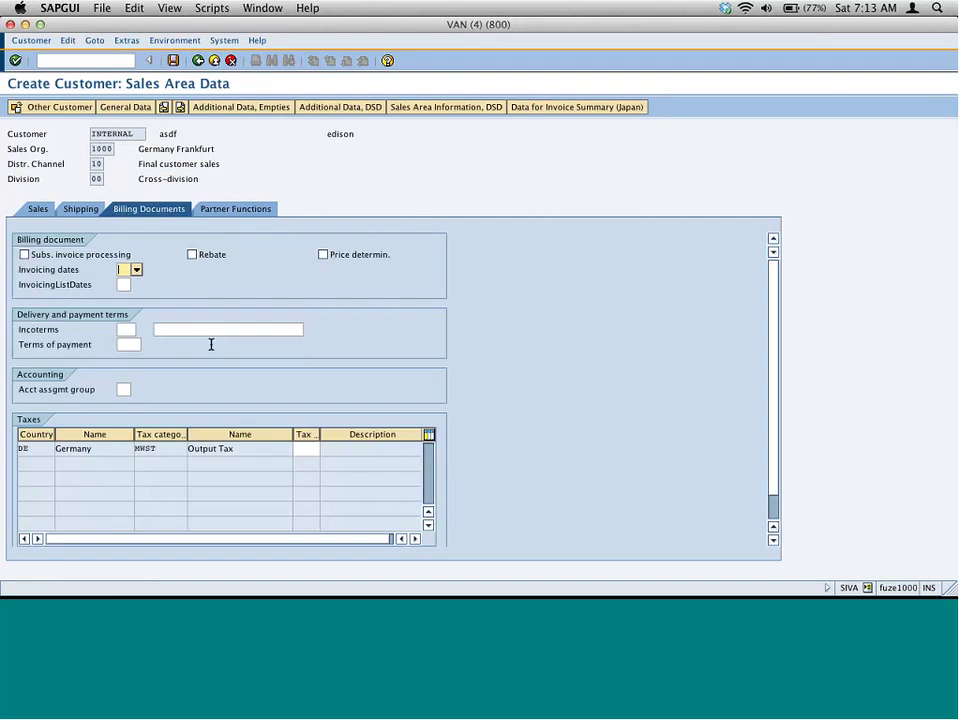
click(311, 449)
text(1)
key(Return)
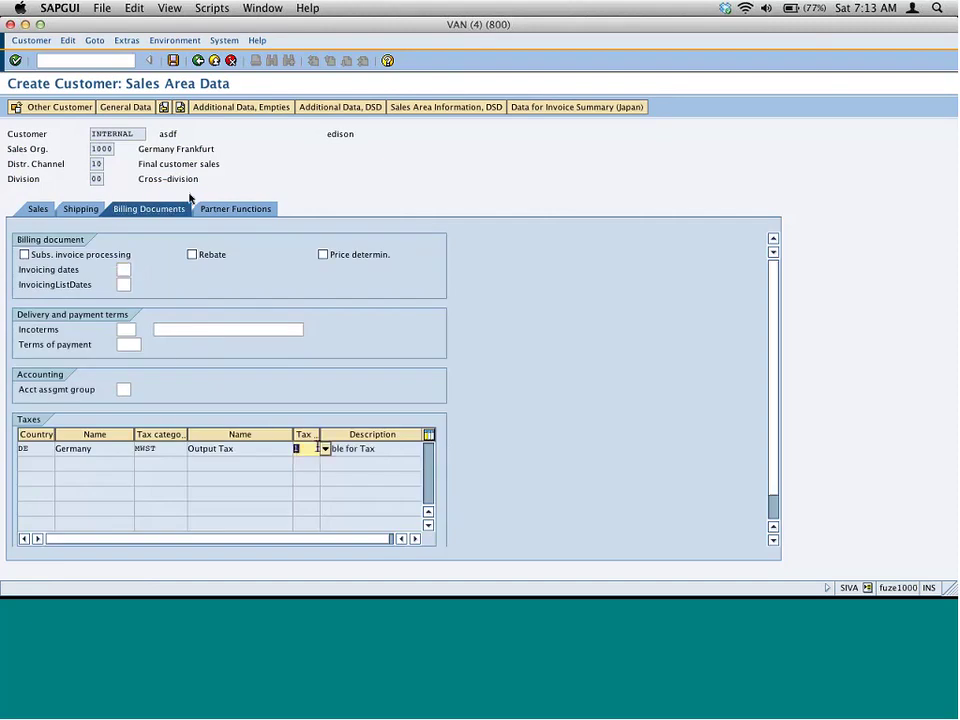
Try to add partner function ZD in the first empty row of the customer's partner functions.
click(226, 210)
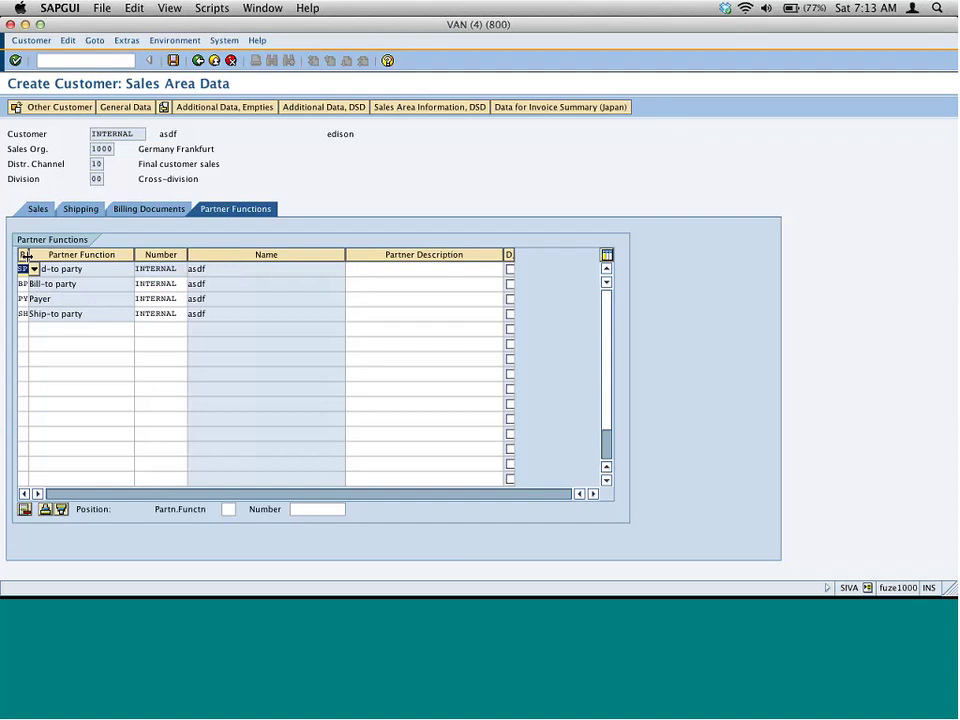
click(41, 333)
text(z)
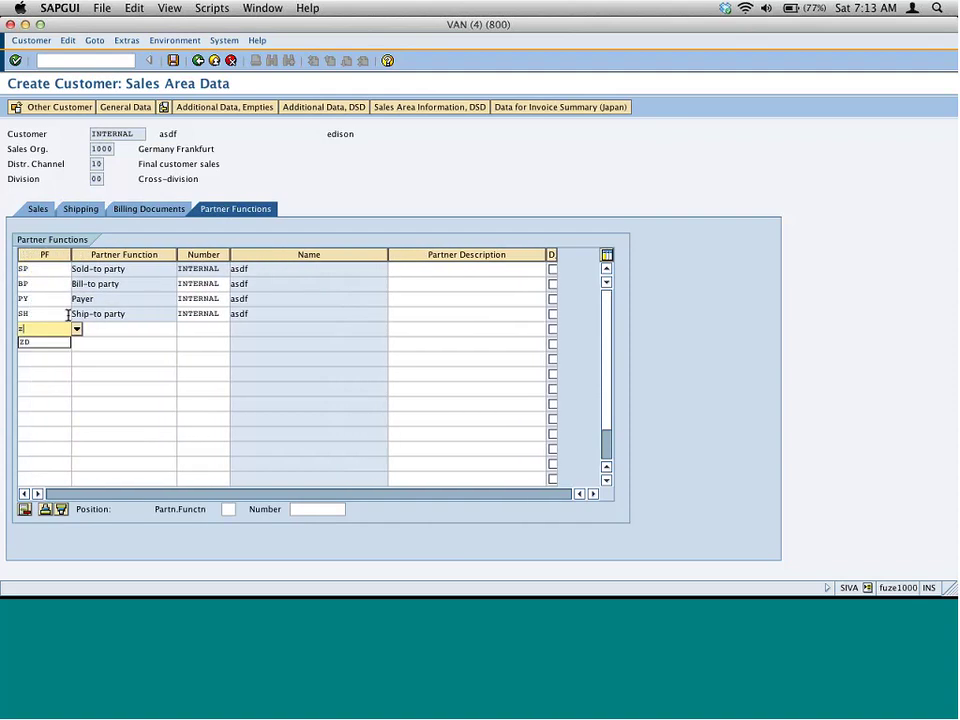
text(d)
key(Return)
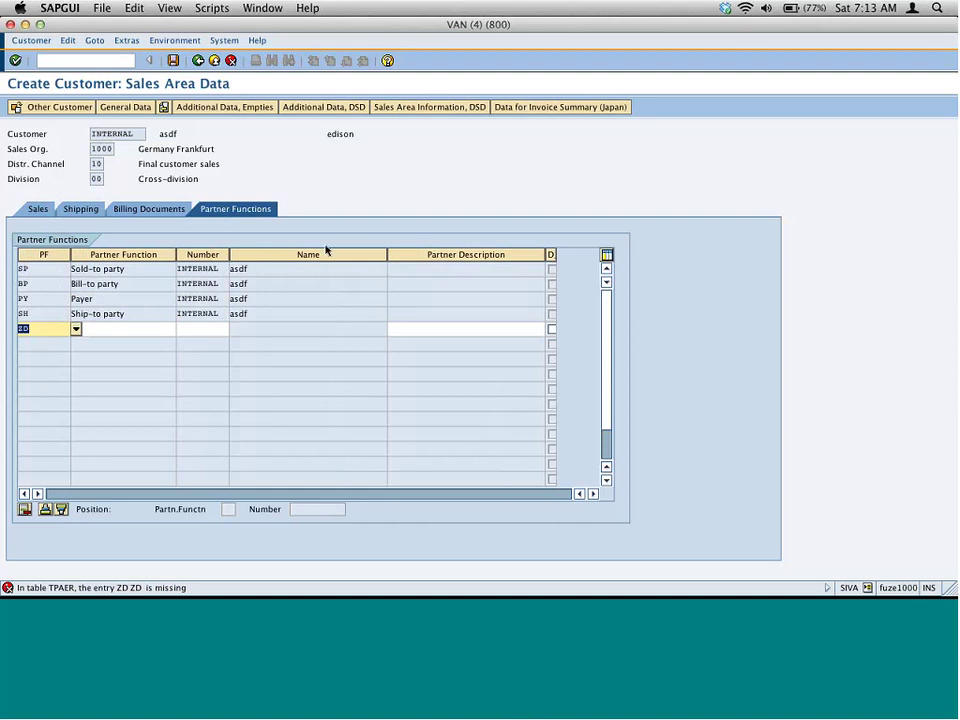
Enter a partner customer number in the ZD partner function row and submit the entry.
click(220, 326)
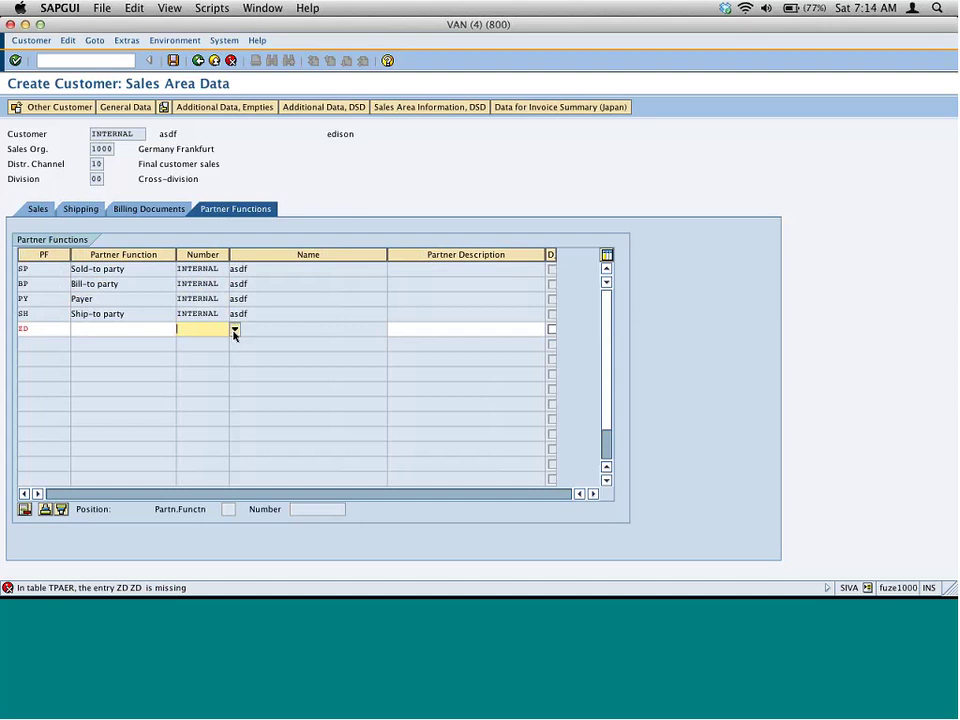
click(232, 330)
key(Escape)
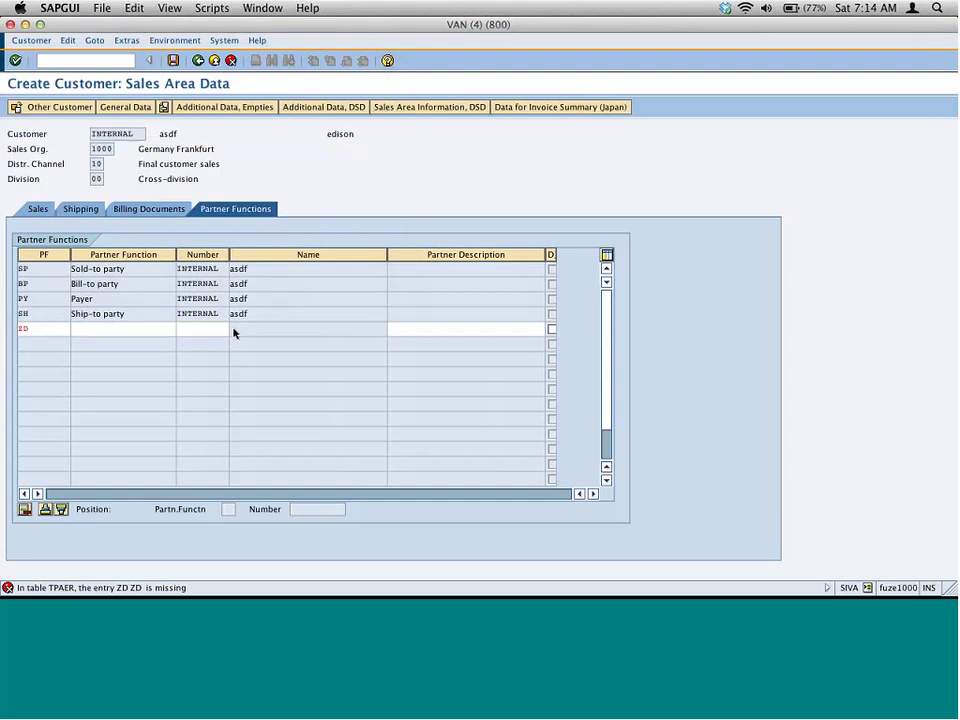
text(1000)
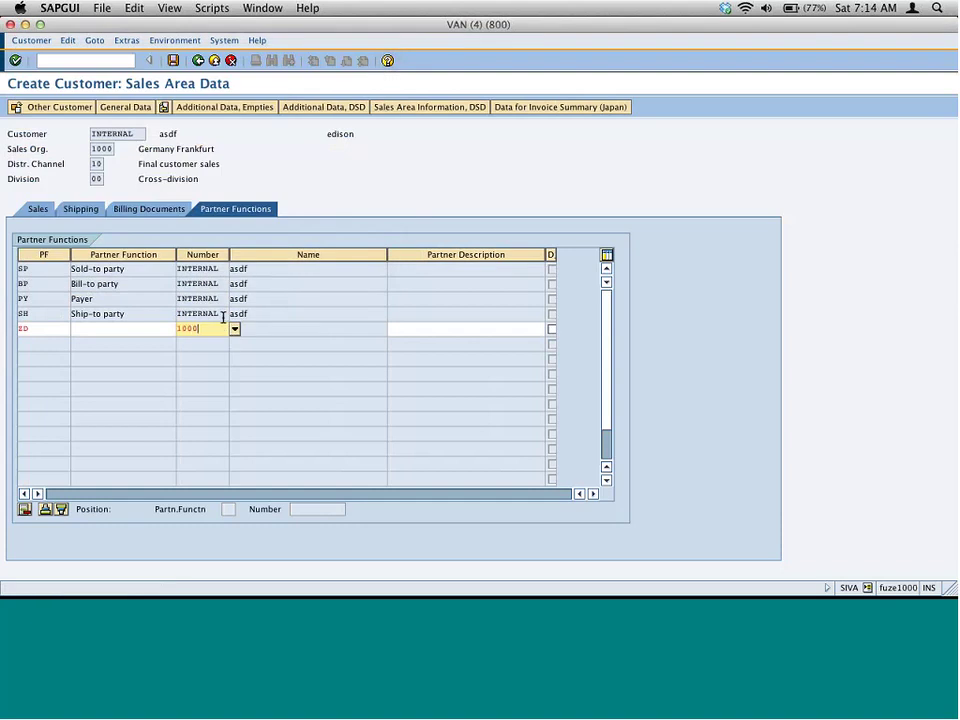
key(Return)
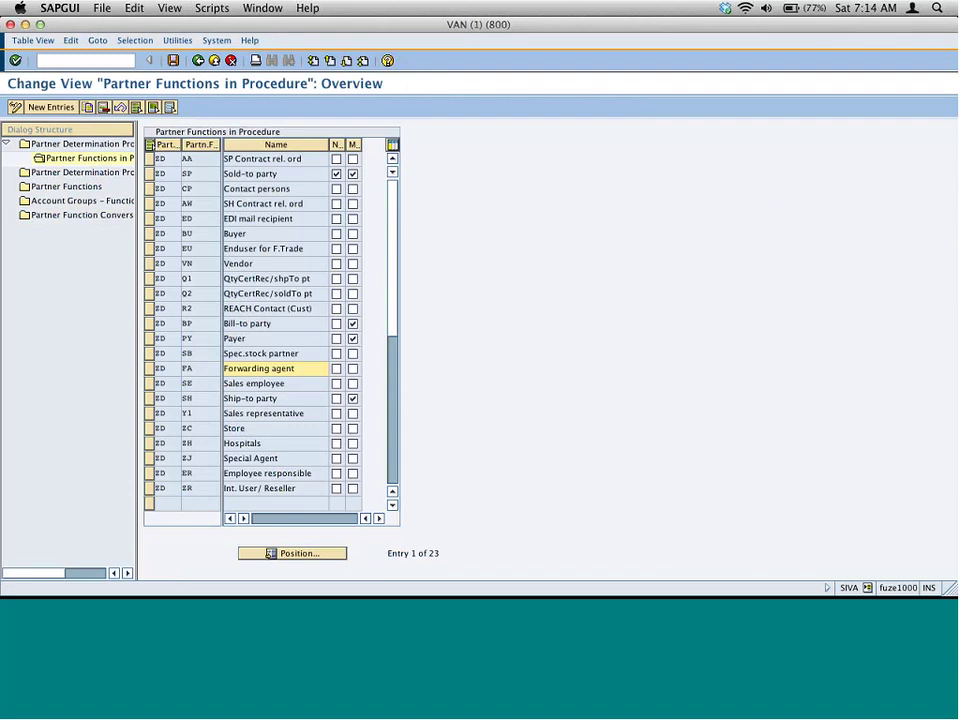
Switch to the partner determination session, open the partner functions overview and look up function ZD.
click(157, 159)
click(201, 177)
click(66, 187)
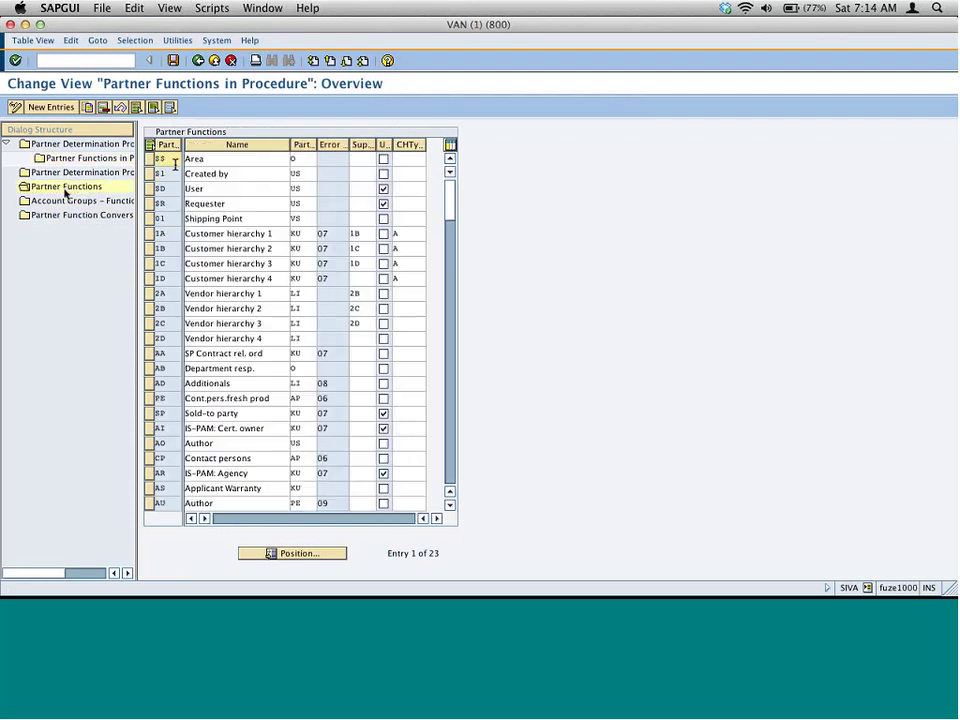
click(335, 552)
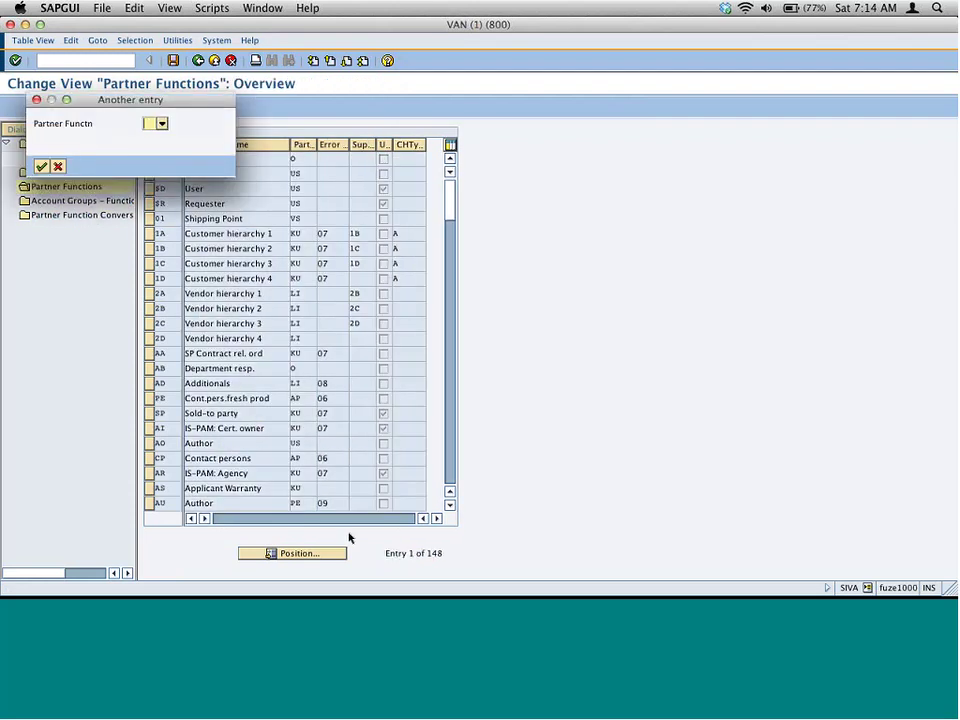
text(Z)
key(Return)
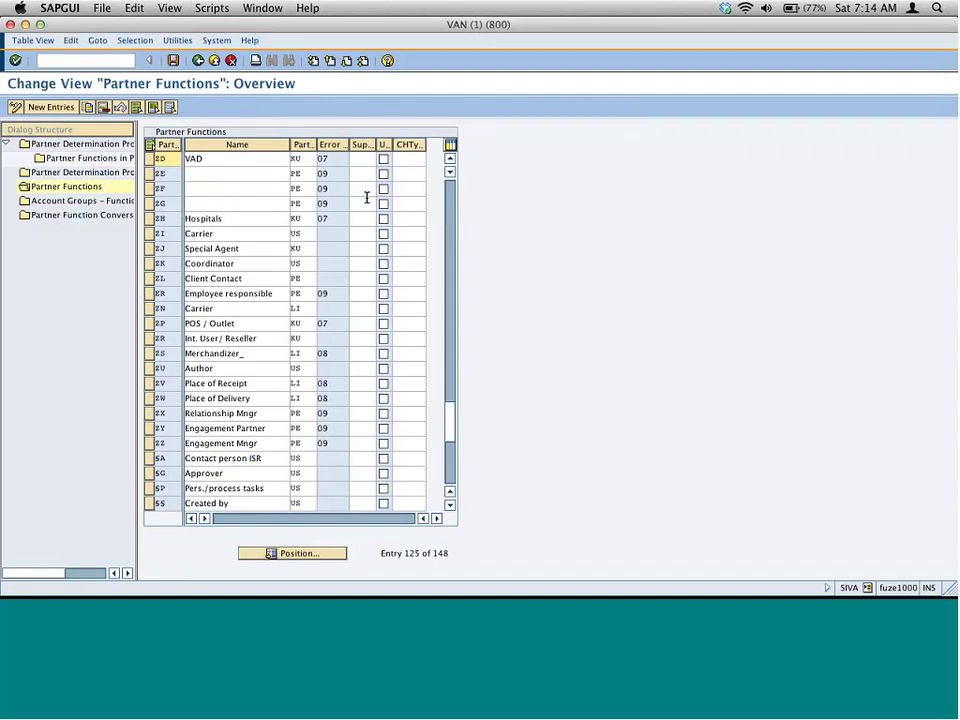
Look up the sold-to party (SP) and payer (PY) entries in the partner functions overview.
click(328, 556)
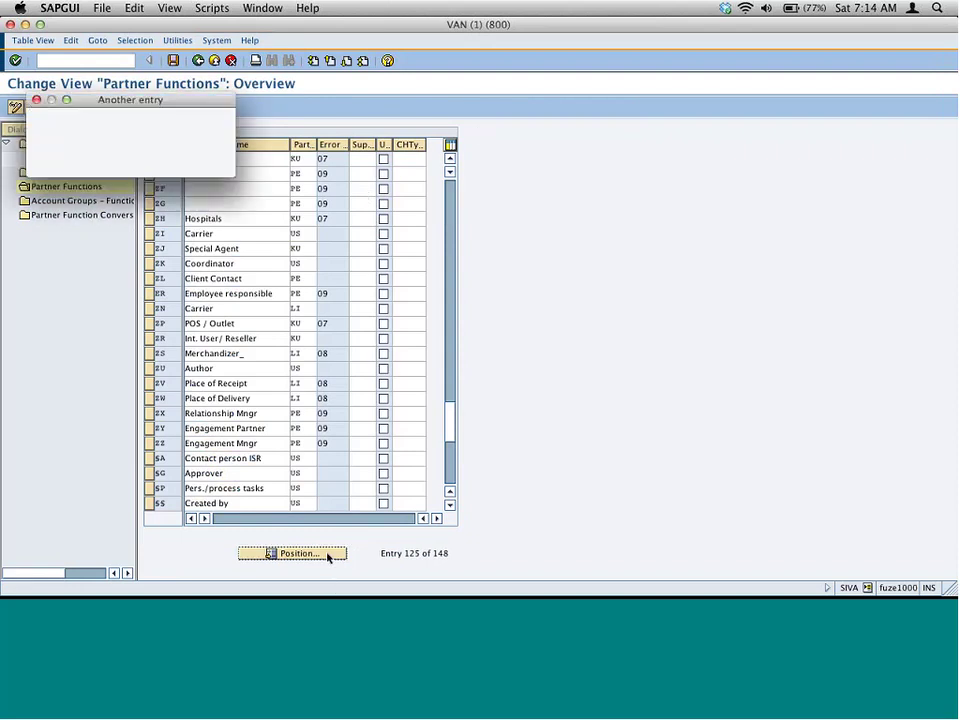
text(s)
key(Return)
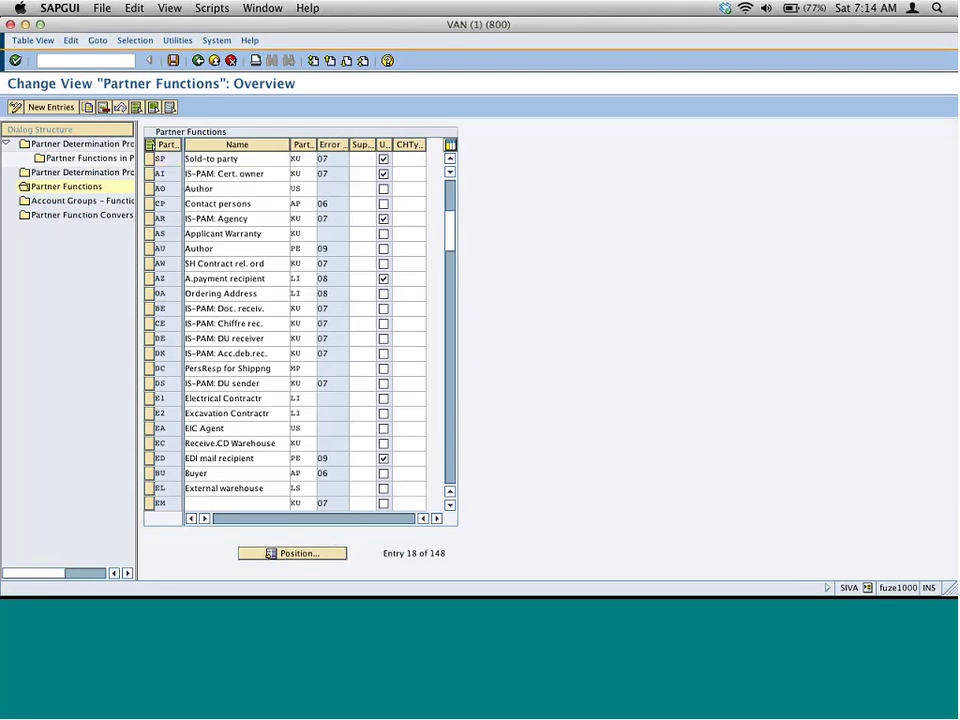
click(330, 552)
text(py)
key(Return)
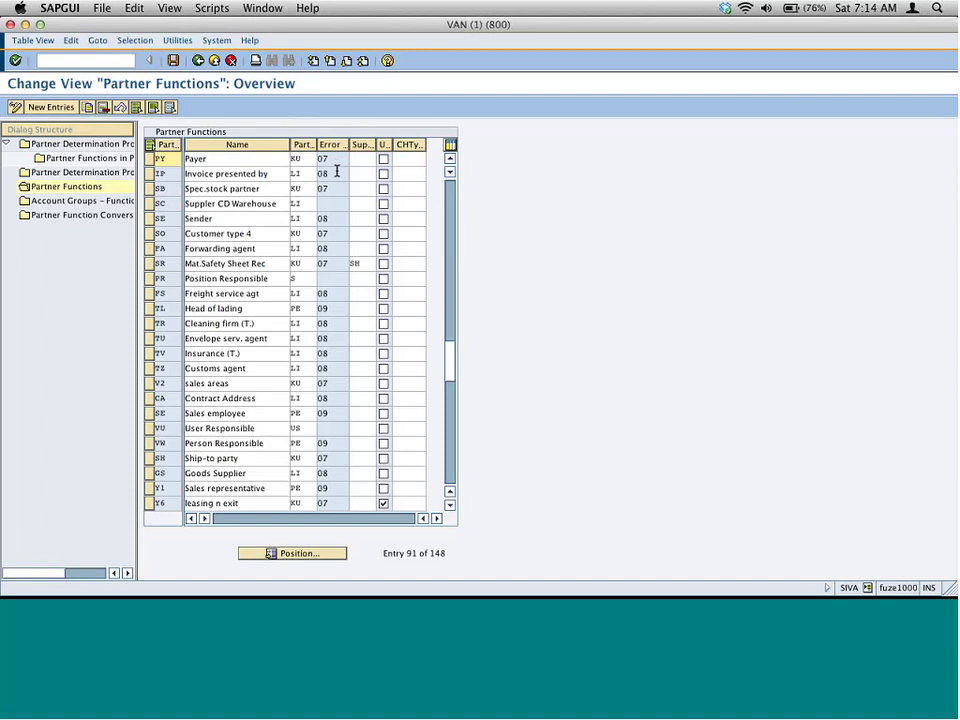
Look up partner function ZD again to check its definition against the standard functions.
click(300, 553)
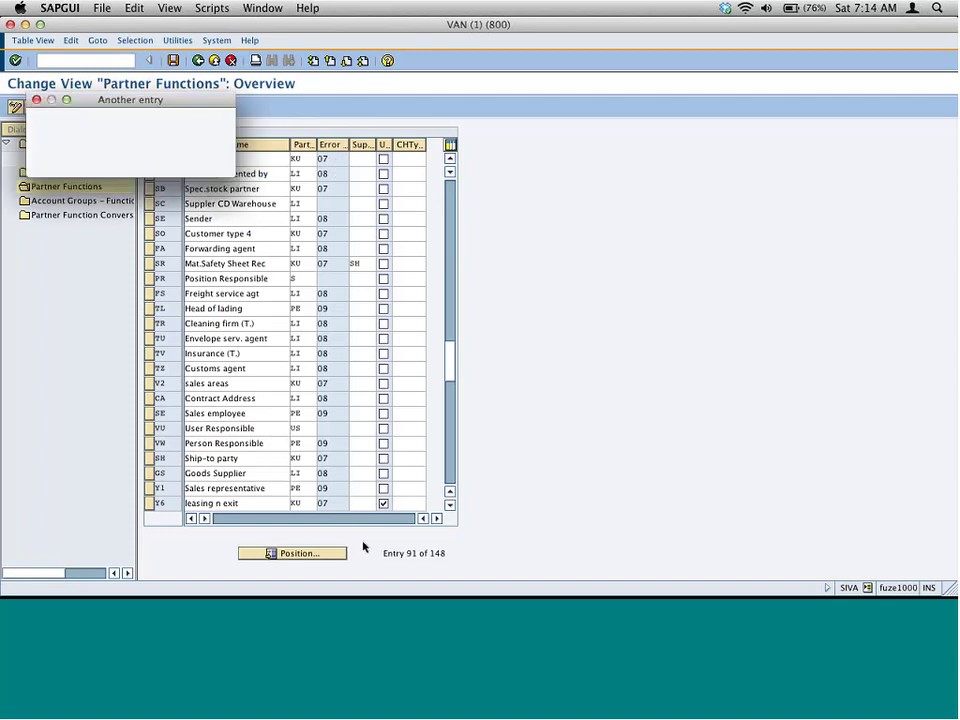
text(zd)
key(Return)
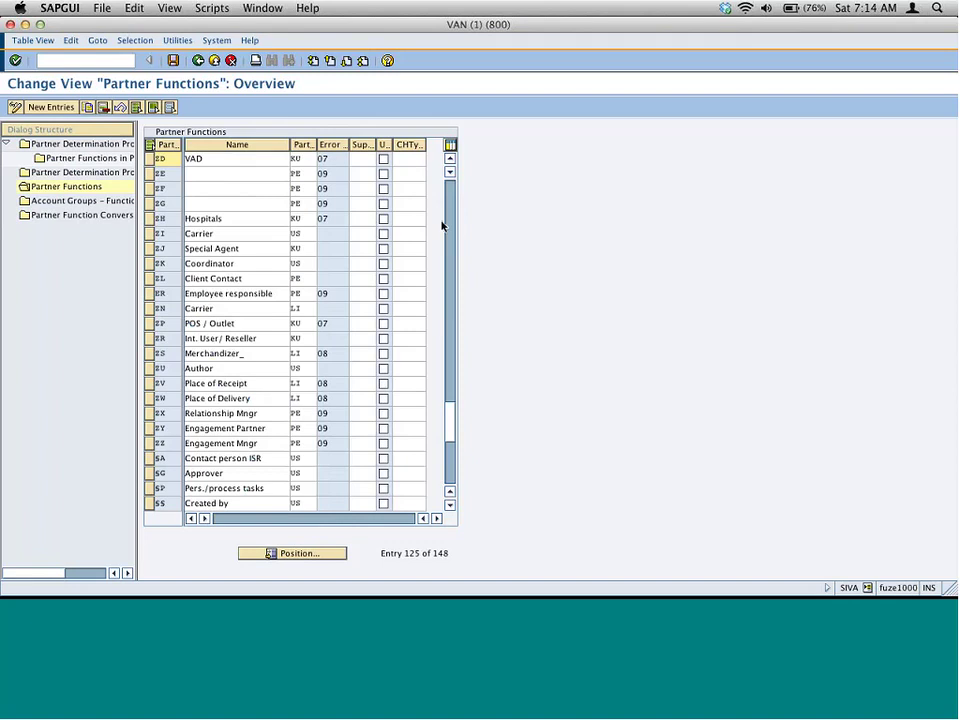
Return to the customer creation session and view the detailed help for the error message on entry ZD.
key(super+grave)
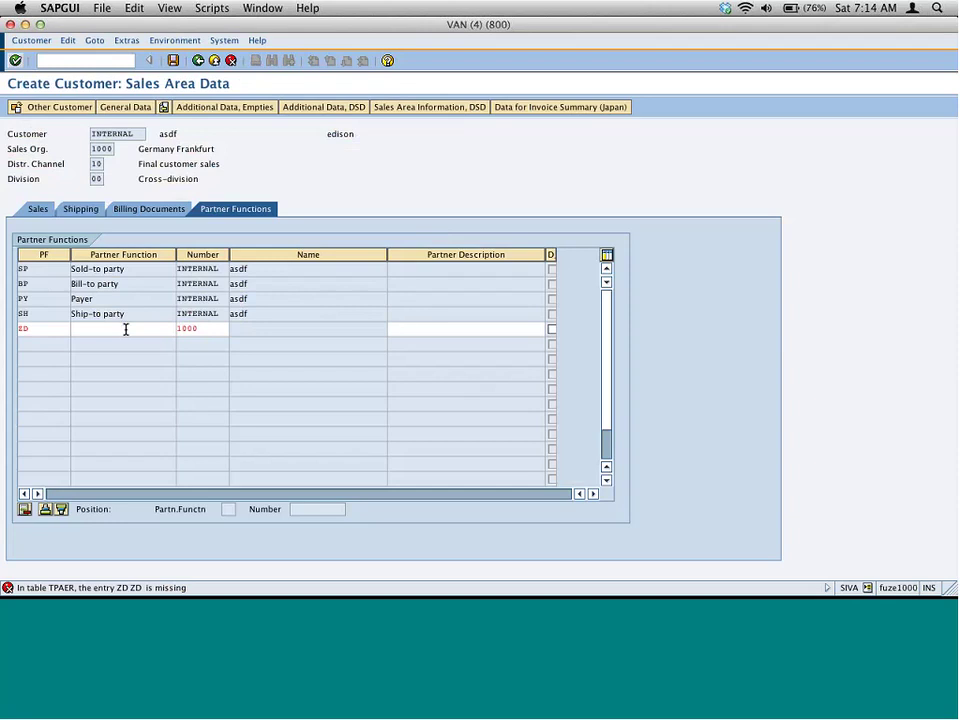
click(80, 588)
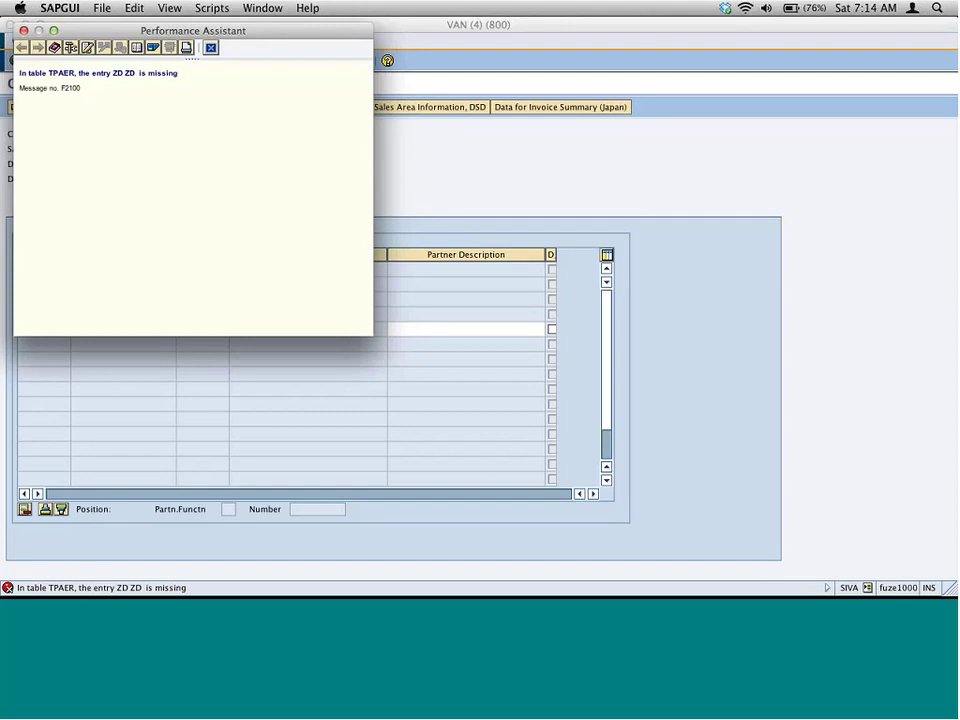
click(241, 110)
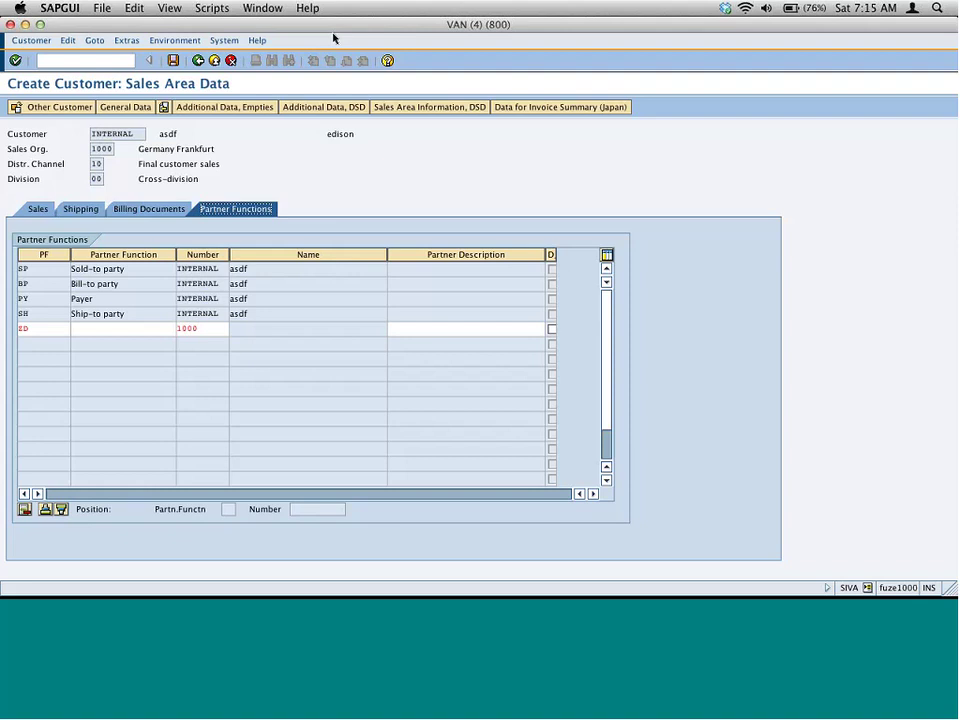
Switch to the partner determination session and examine the functions in procedure ZD, including sold-to party, ship-to party and bill-to party.
key(super+grave)
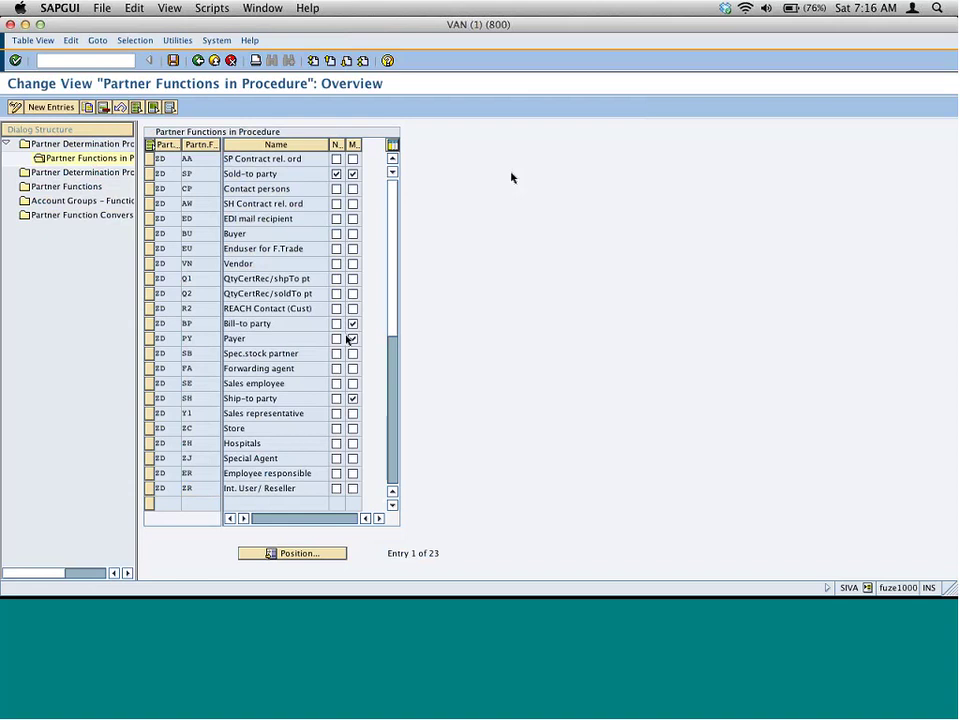
click(258, 218)
click(193, 473)
click(190, 173)
click(192, 398)
click(156, 324)
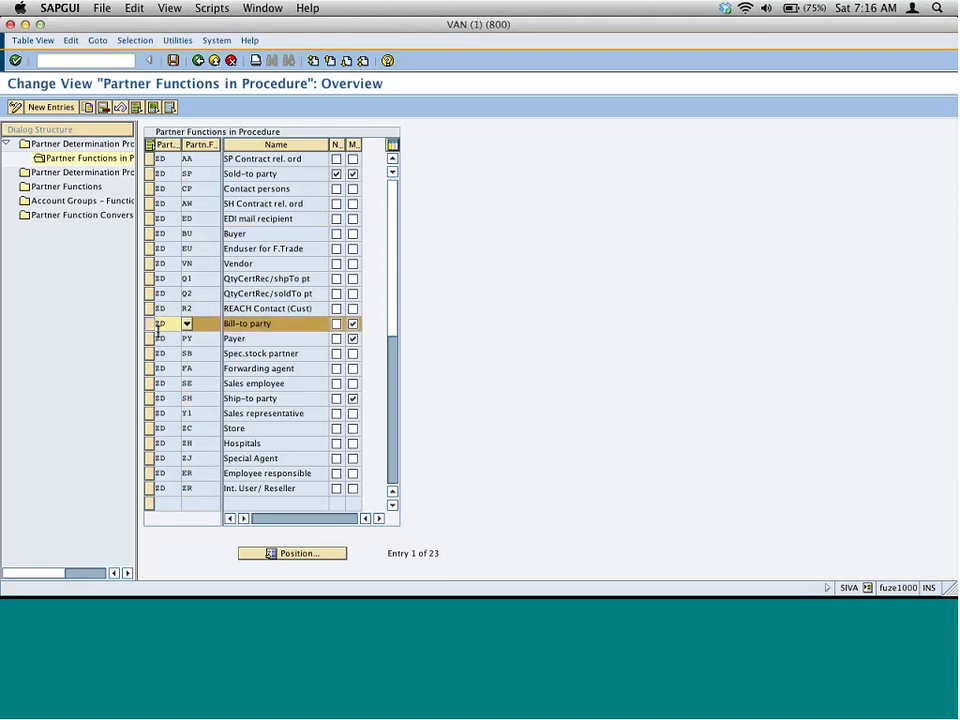
Copy the Bill-to party entry of procedure ZD as partner function ZD, without the not-modifiable and mandatory flags, and save it.
click(89, 107)
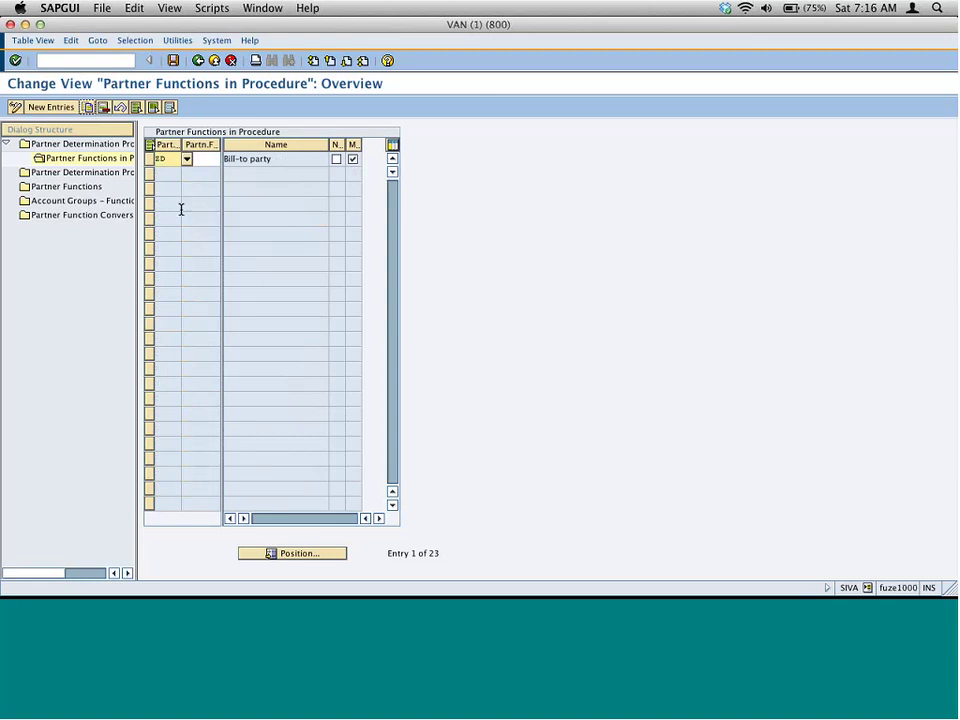
click(353, 159)
click(190, 159)
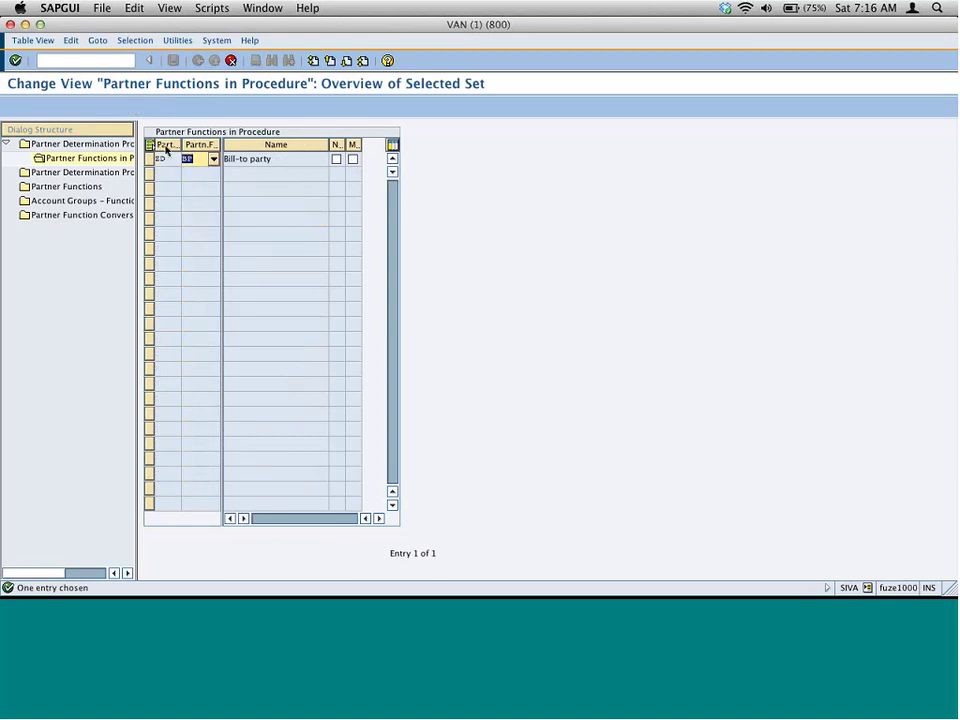
text(sh)
key(Return)
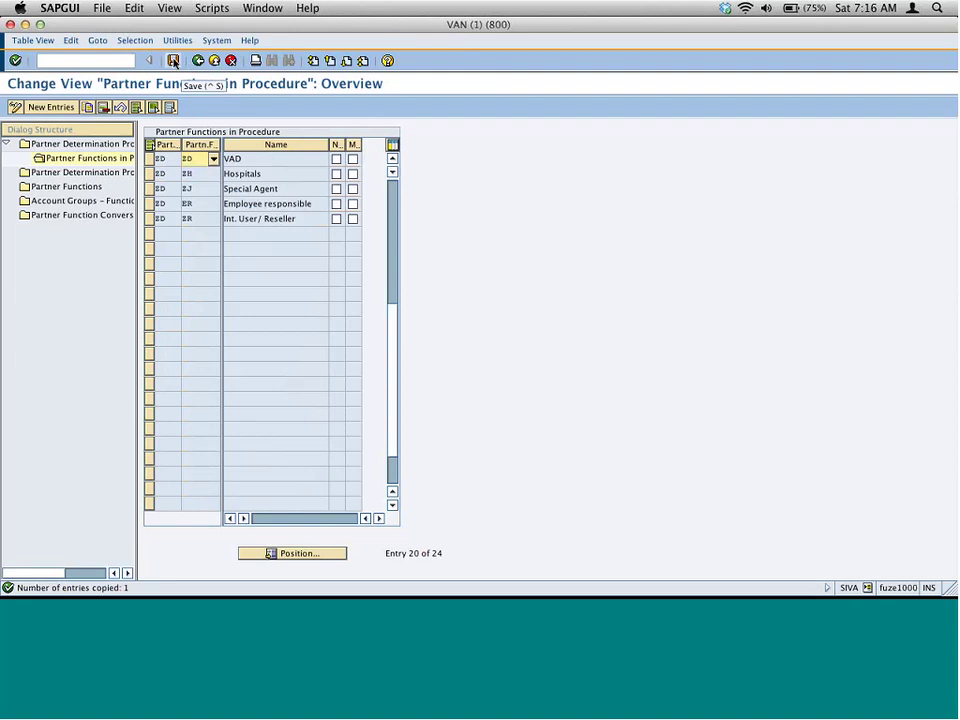
click(173, 61)
click(173, 61)
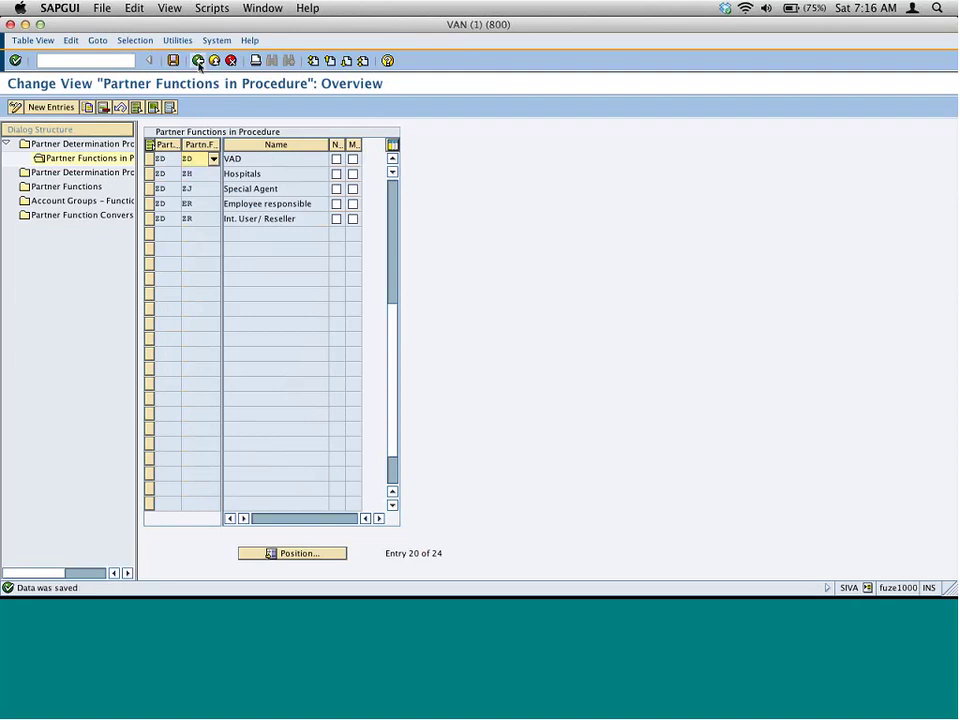
Leave partner determination and start customer creation with transaction VD01, accepting the preset account group and sales area.
click(199, 61)
click(200, 62)
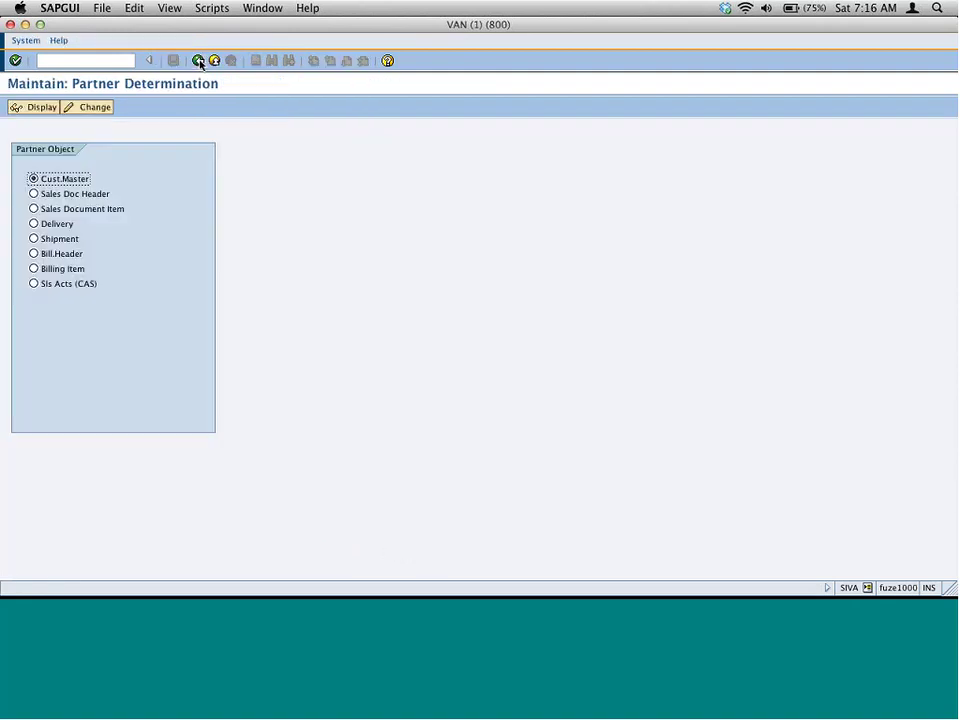
click(202, 63)
text(vd)
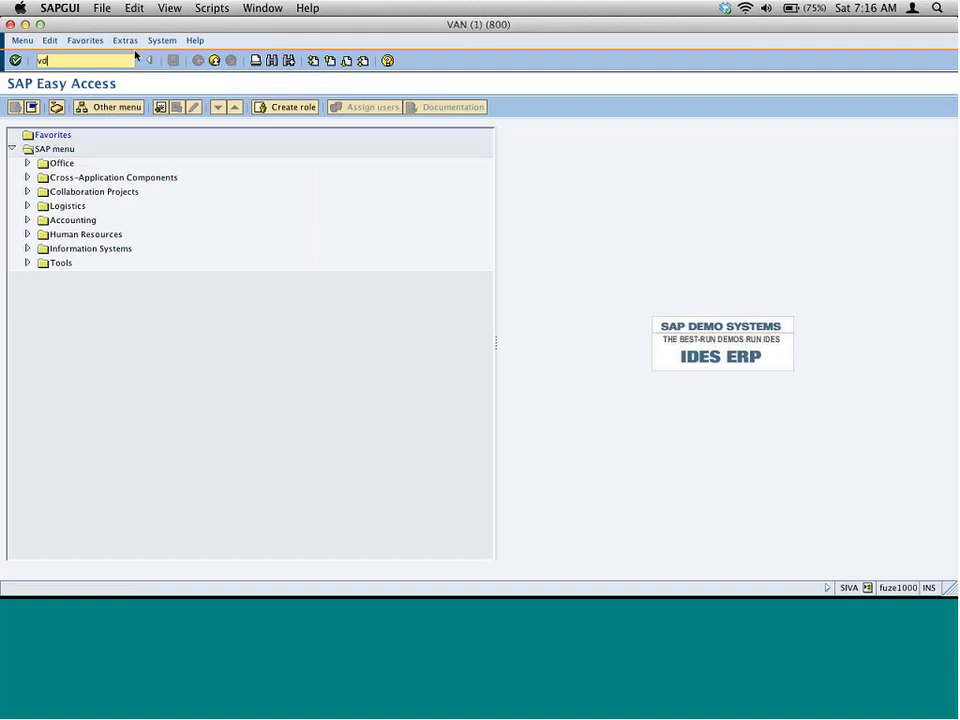
text(-)
key(BackSpace)
key(BackSpace)
key(BackSpace)
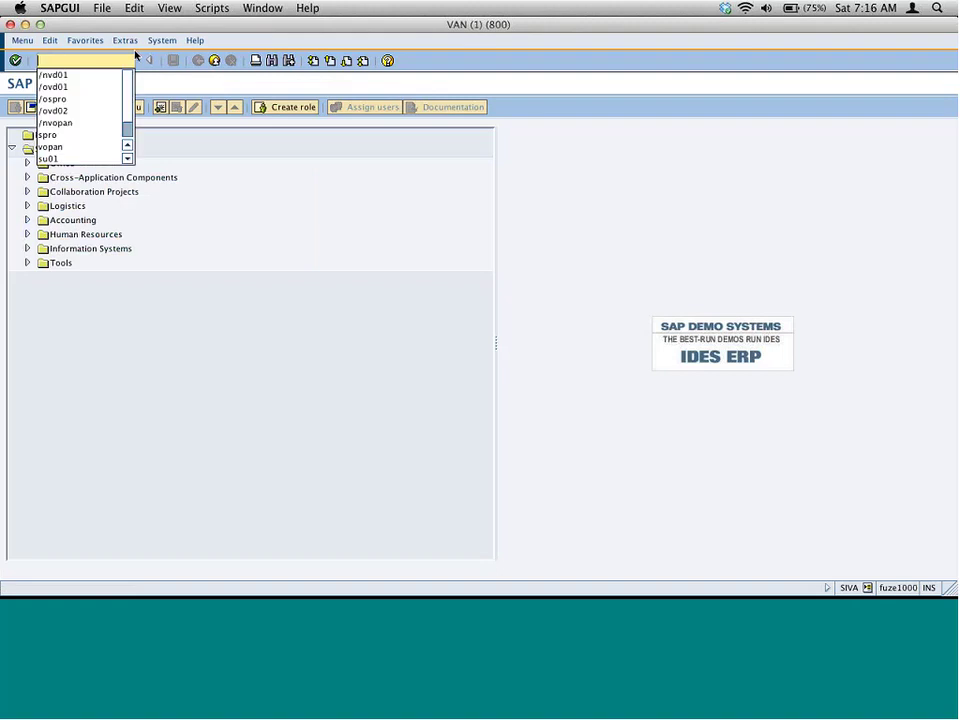
text(vd01)
key(Return)
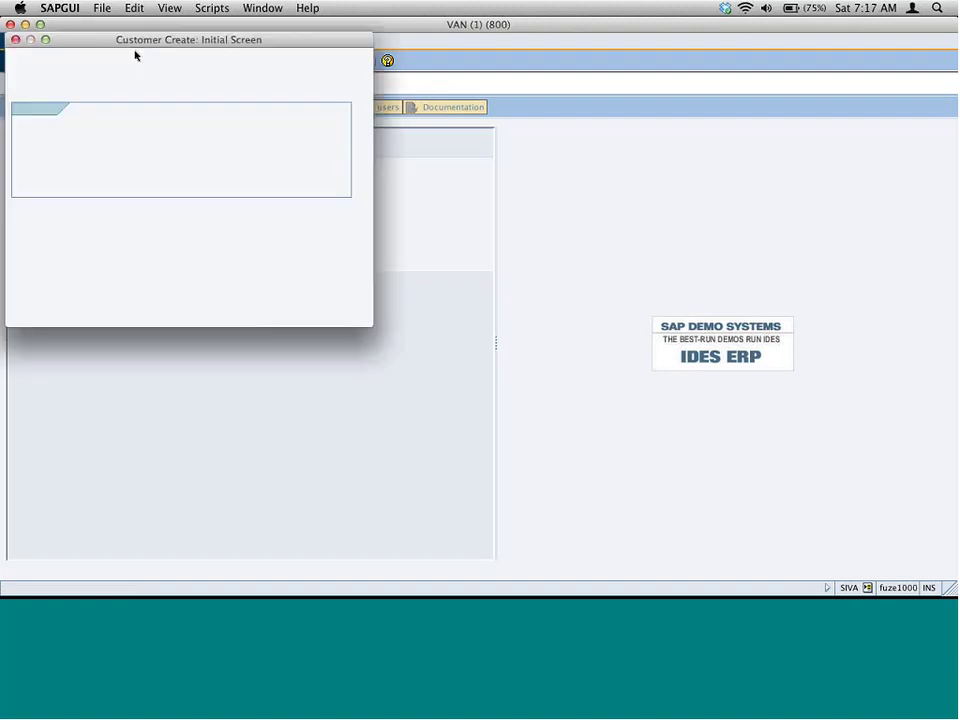
key(Return)
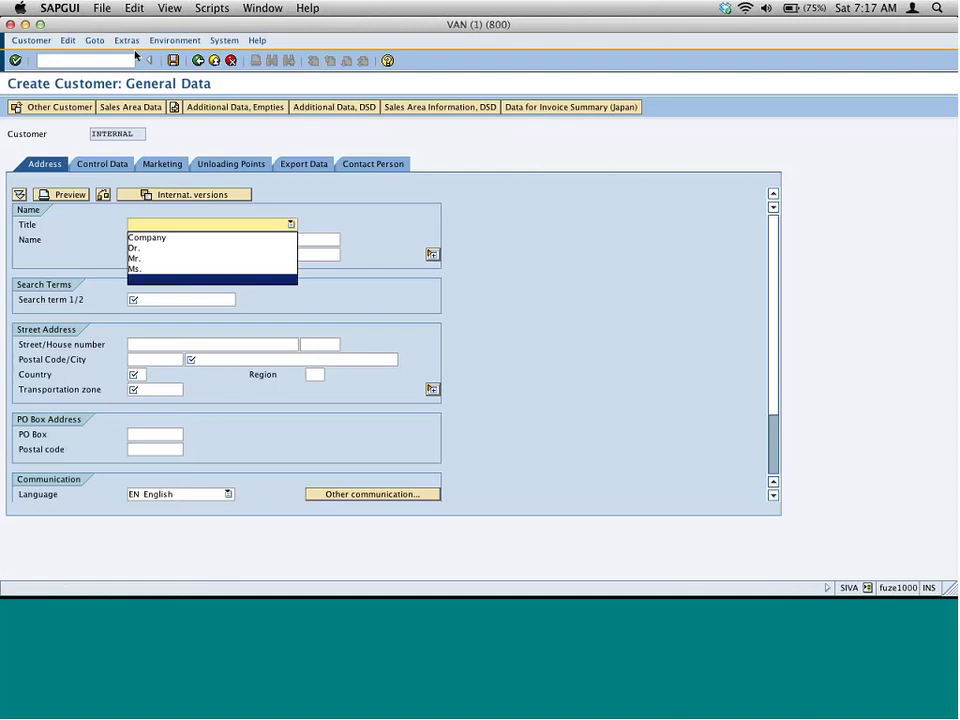
Enter sadf as the new customer's name and adf as the search term in the general data.
key(Tab)
text(sadf)
key(Tab)
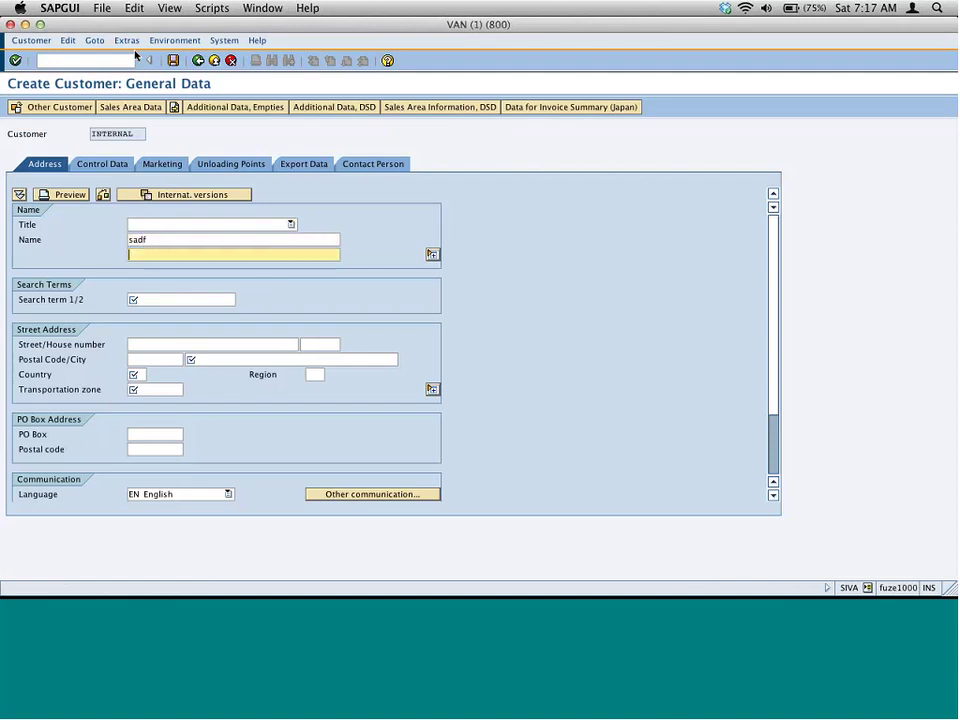
key(Tab)
text(adf)
key(Tab)
key(Tab)
key(Tab)
key(Tab)
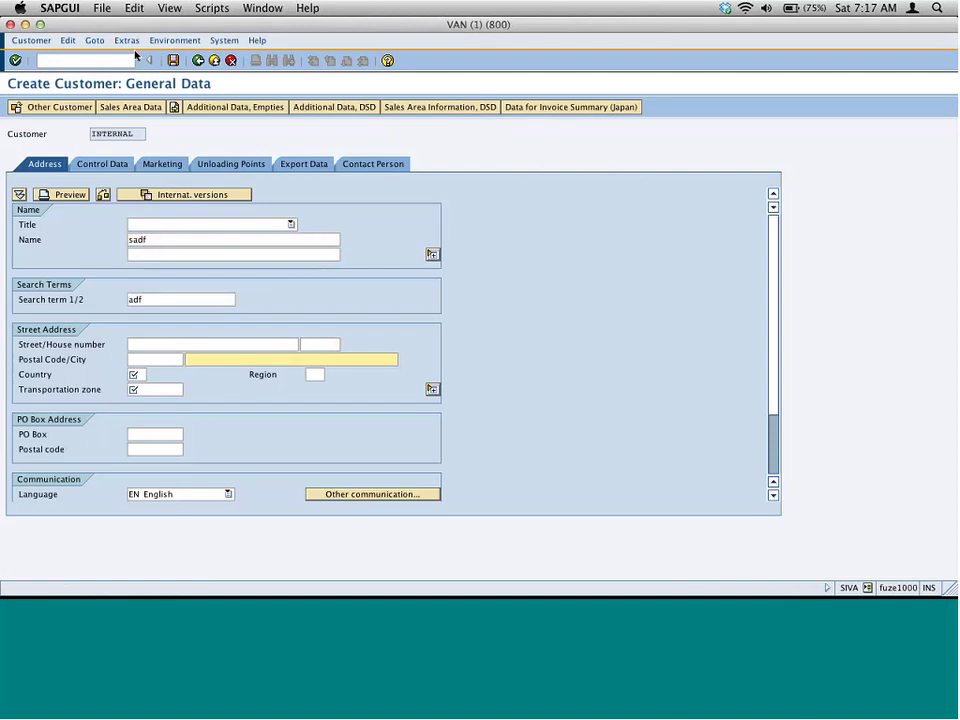
text(edison)
key(Tab)
text(us)
key(Tab)
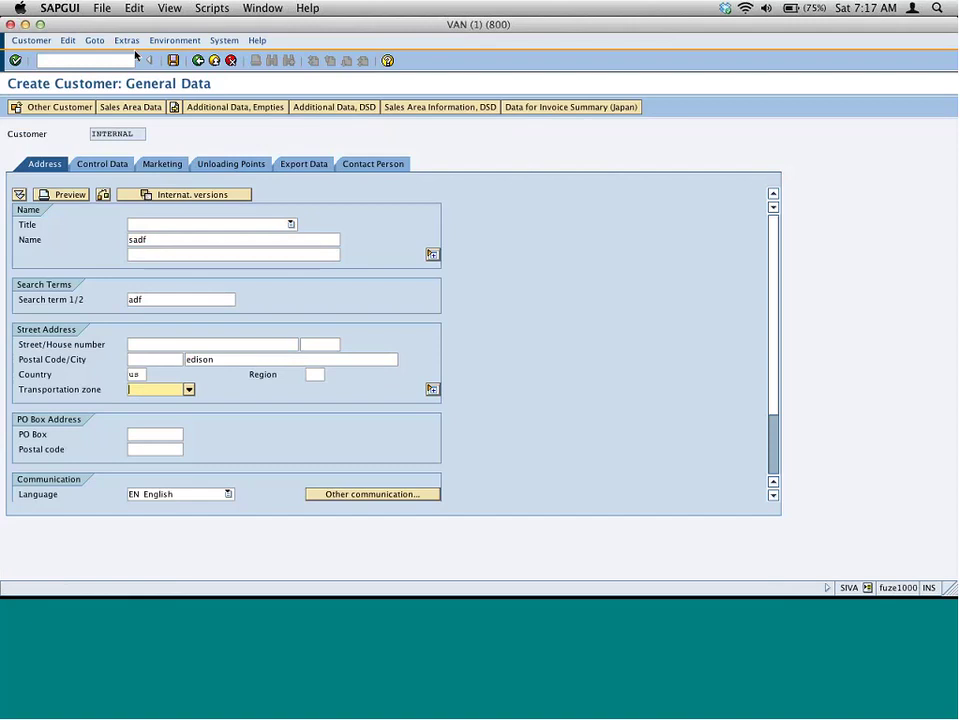
key(F4)
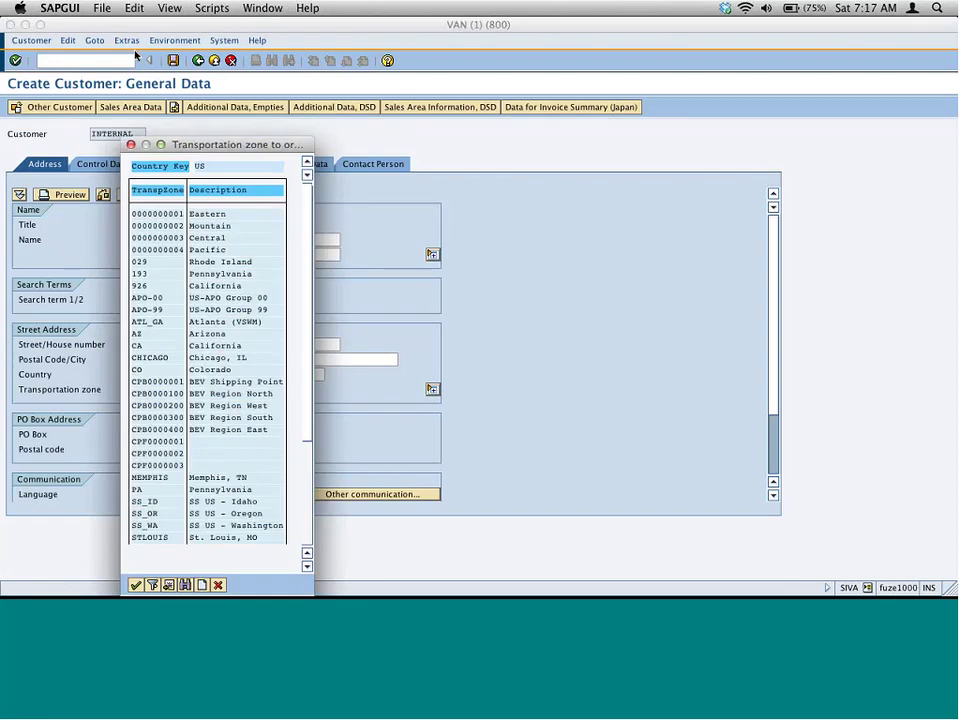
key(Return)
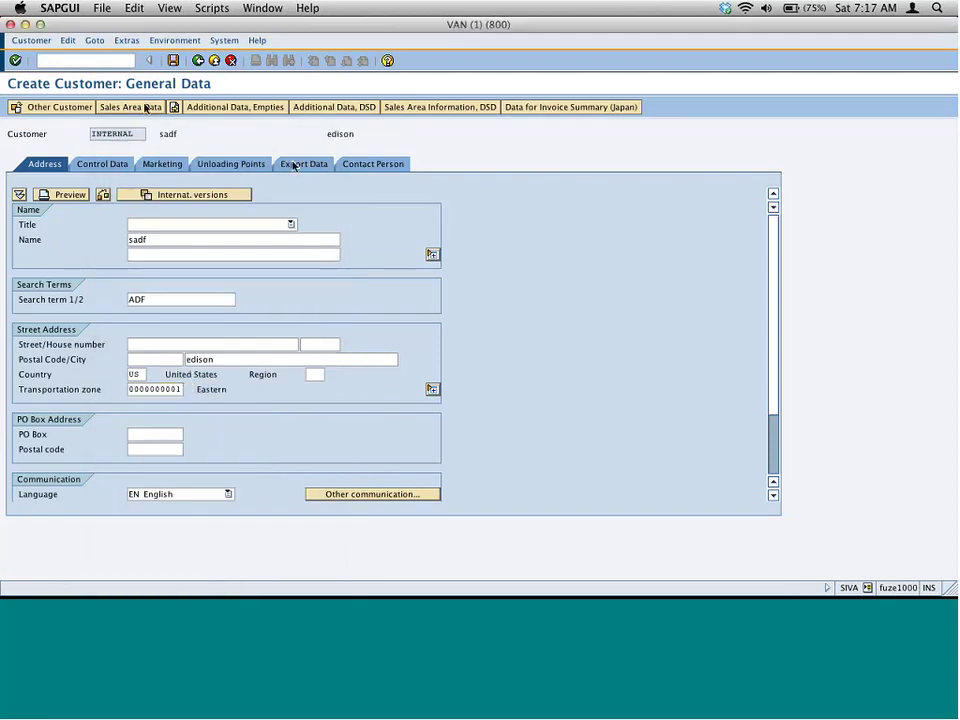
Try to add partner function ZD with an existing customer number to the partner functions in the customer's sales area data.
click(146, 107)
click(238, 208)
click(40, 328)
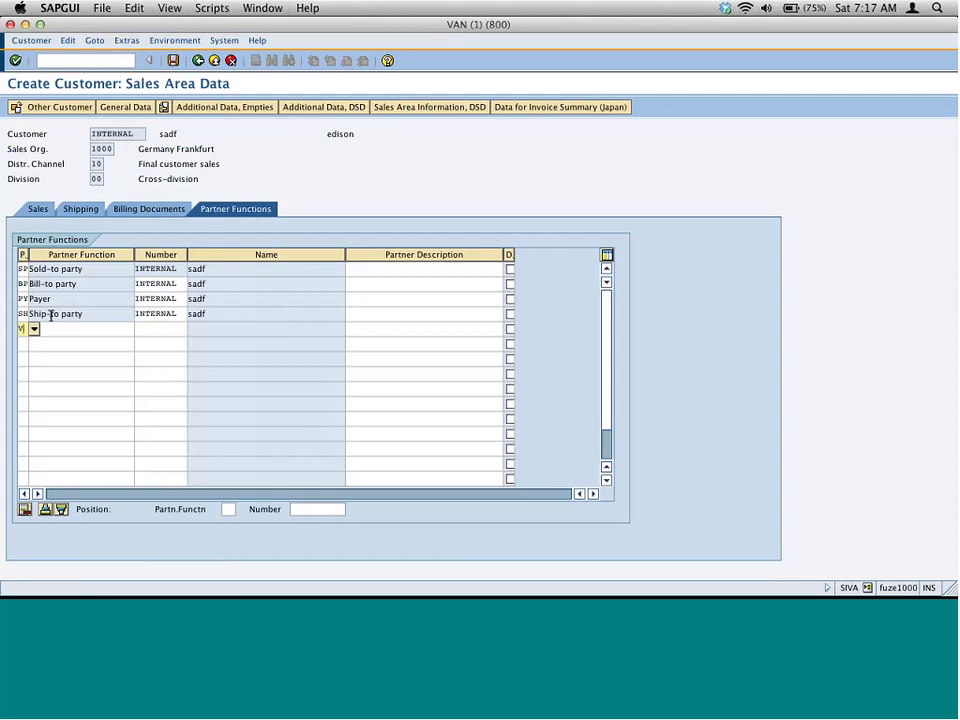
text(ZD)
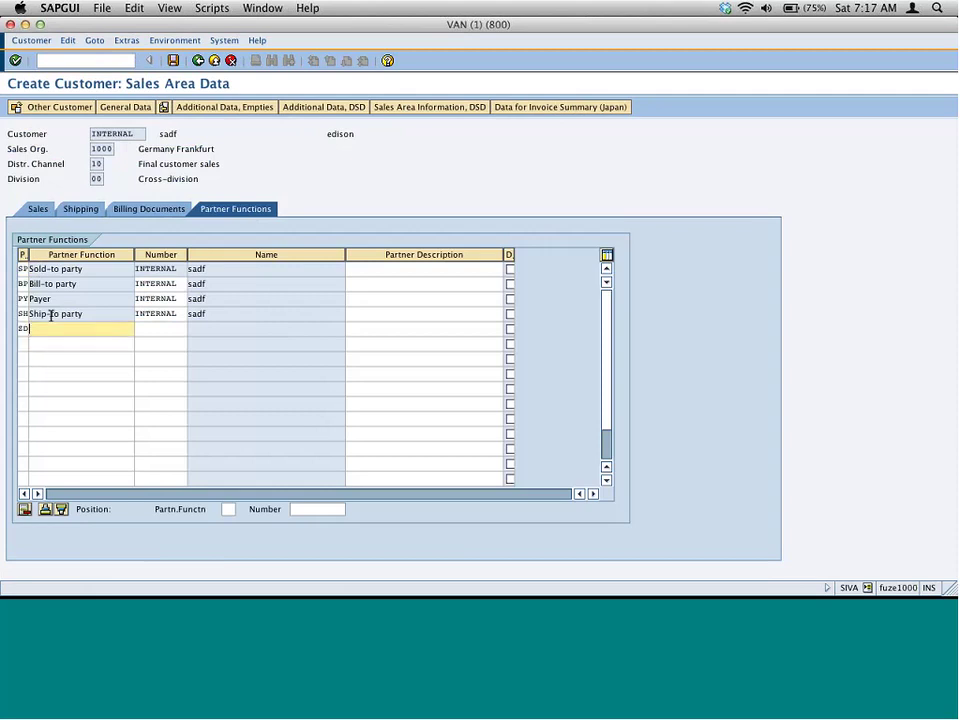
key(Tab)
key(Return)
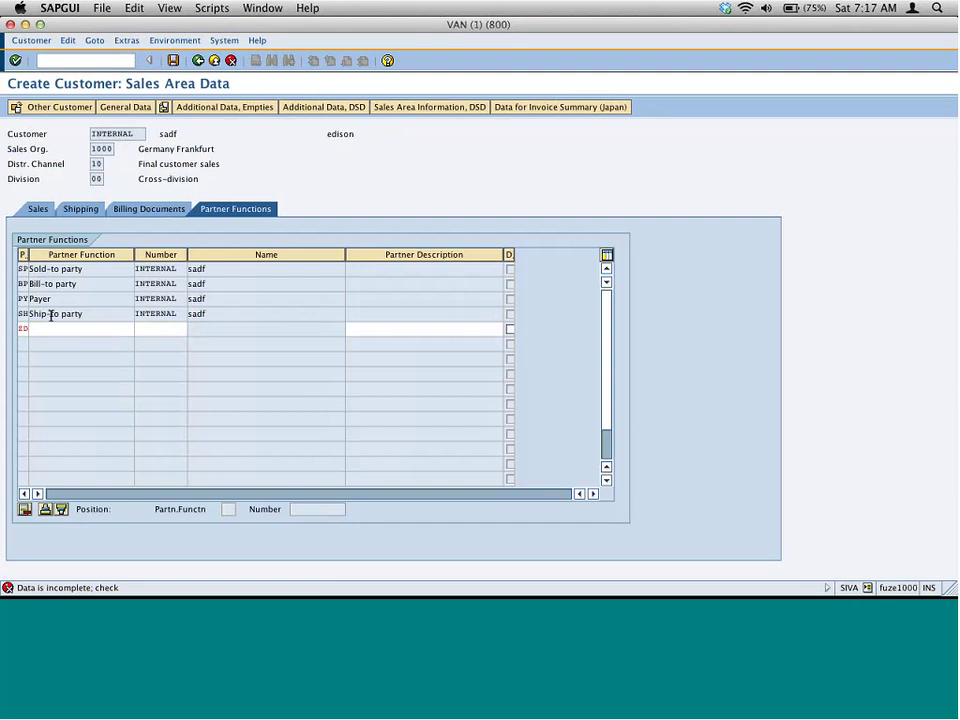
click(180, 323)
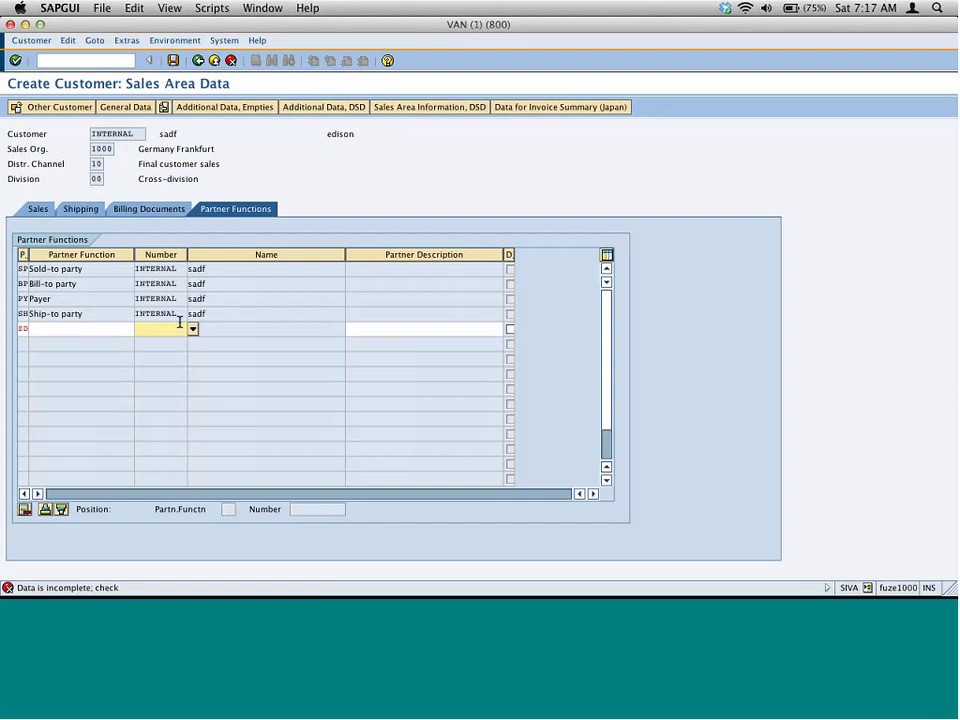
text(1000)
key(Return)
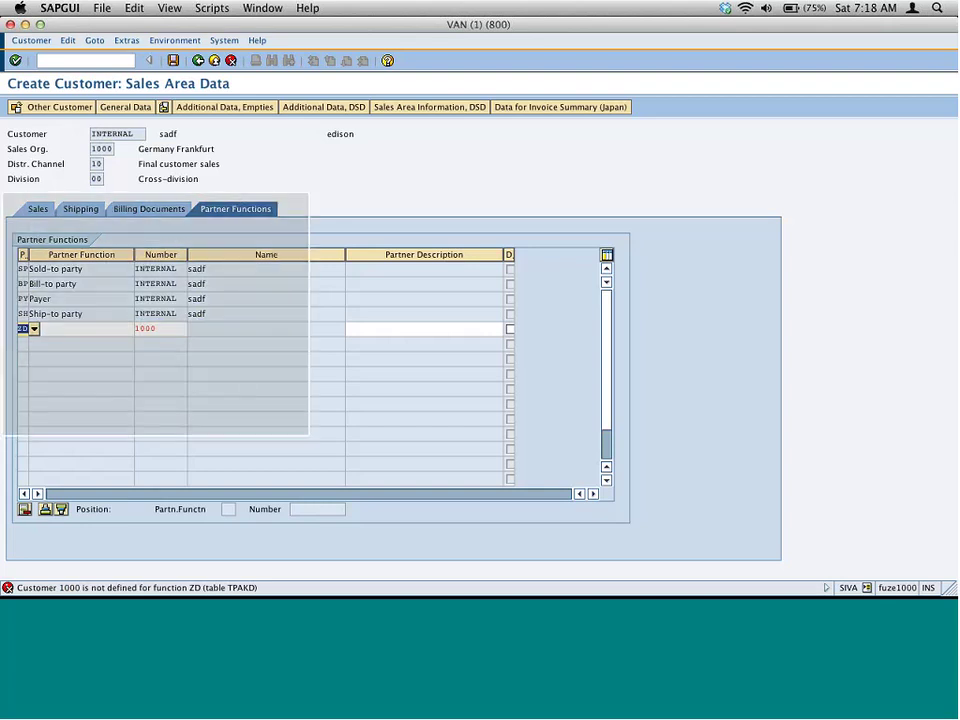
Switch to the inkBook notes, paste the captured screenshot of the partner functions error and move it to the page centre.
mouse_move(445, 530)
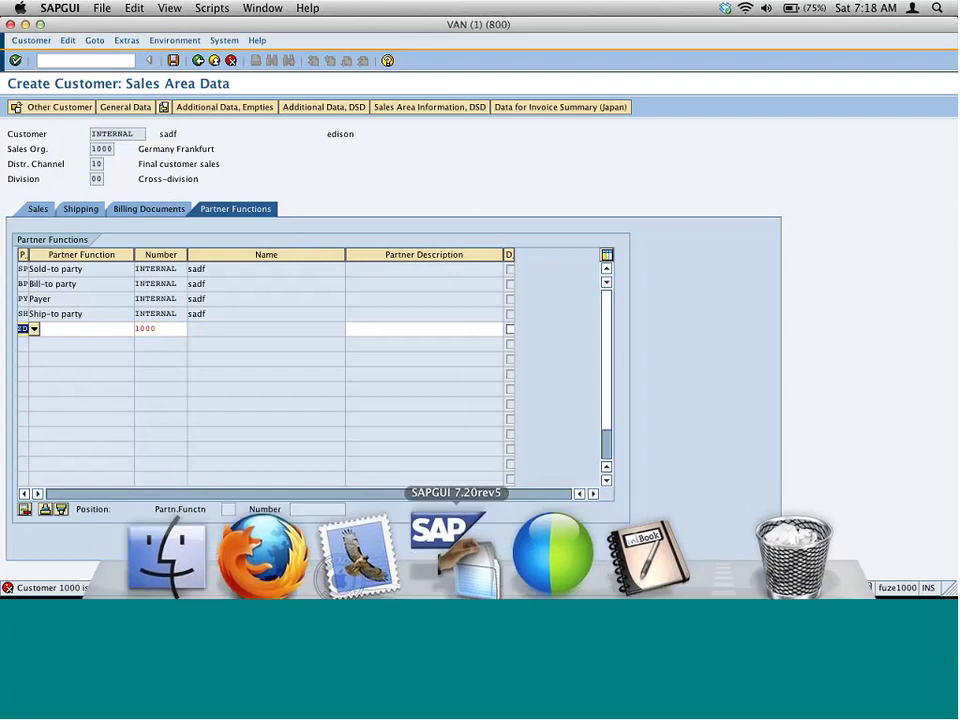
key(super+Tab)
key(super+v)
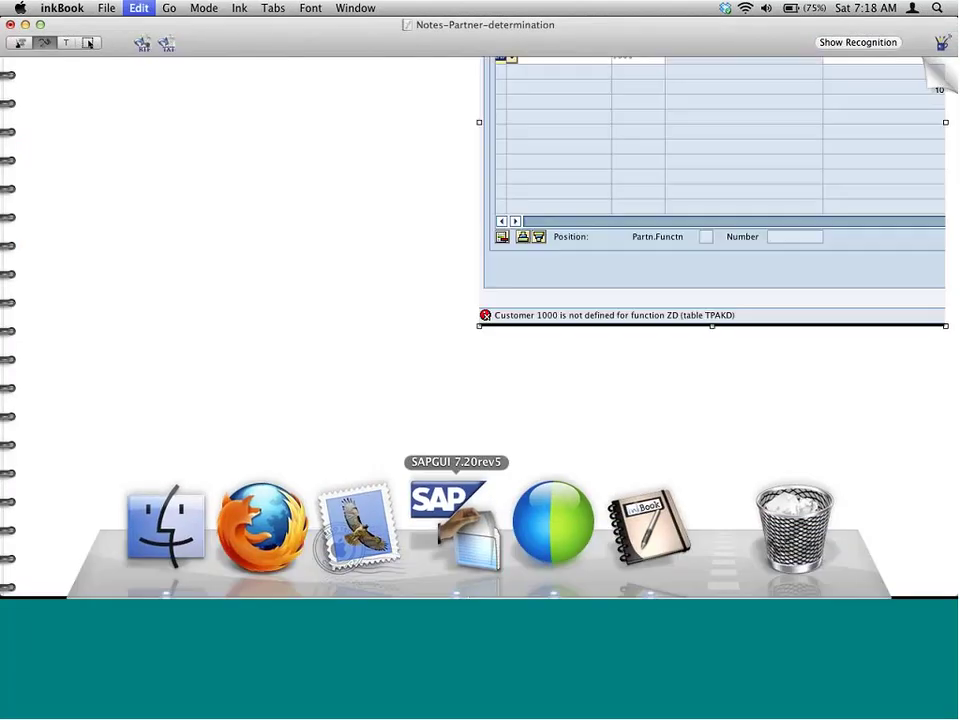
click(88, 43)
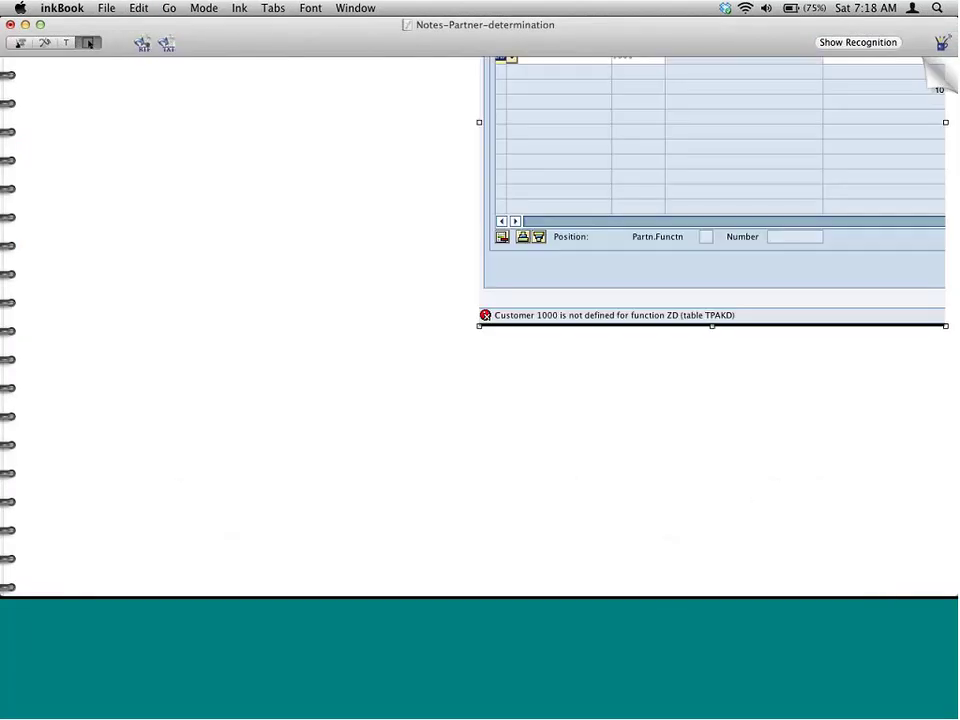
drag(751, 149, 507, 384)
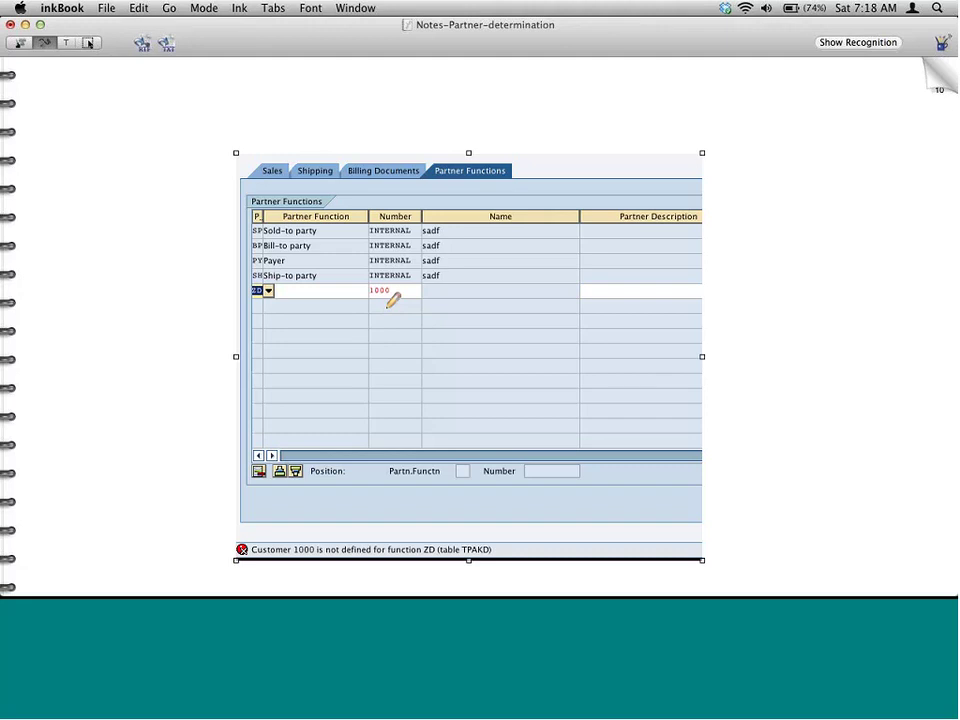
Return to SAP and restart customer creation (VD01) for account group ZD01 in sales area 1000/10/00.
key(super+Tab)
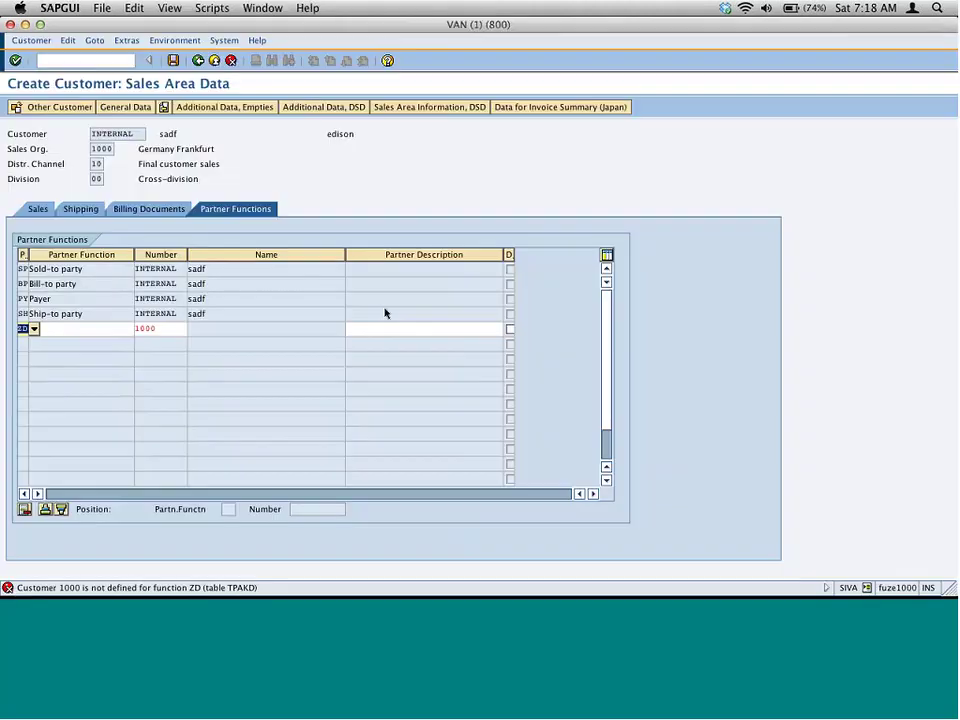
click(125, 58)
text(/nvd)
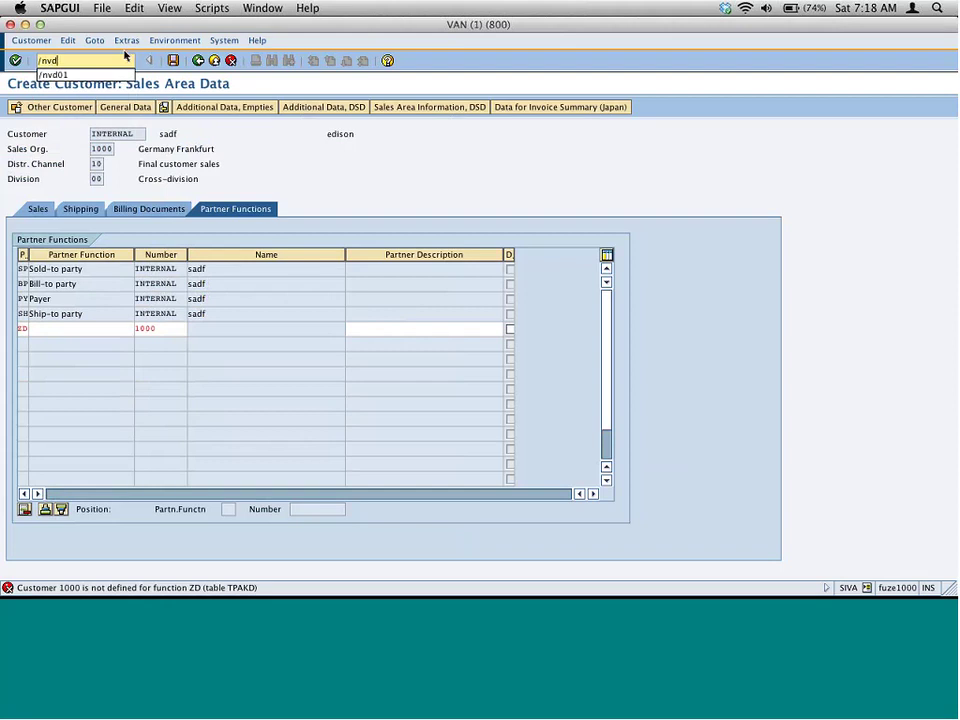
text(01)
key(Return)
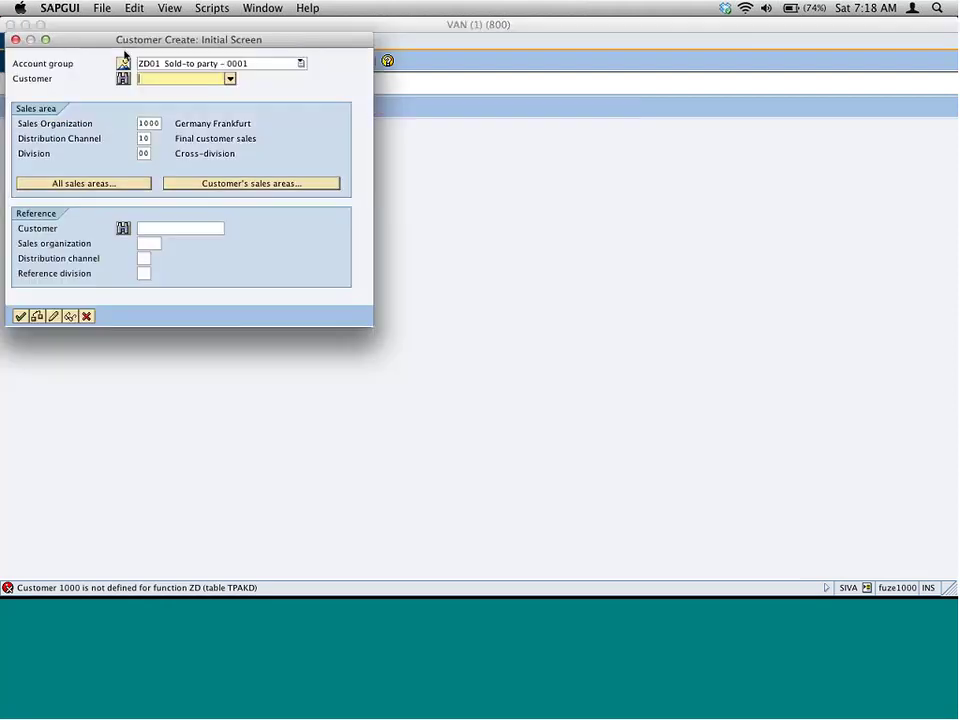
key(Return)
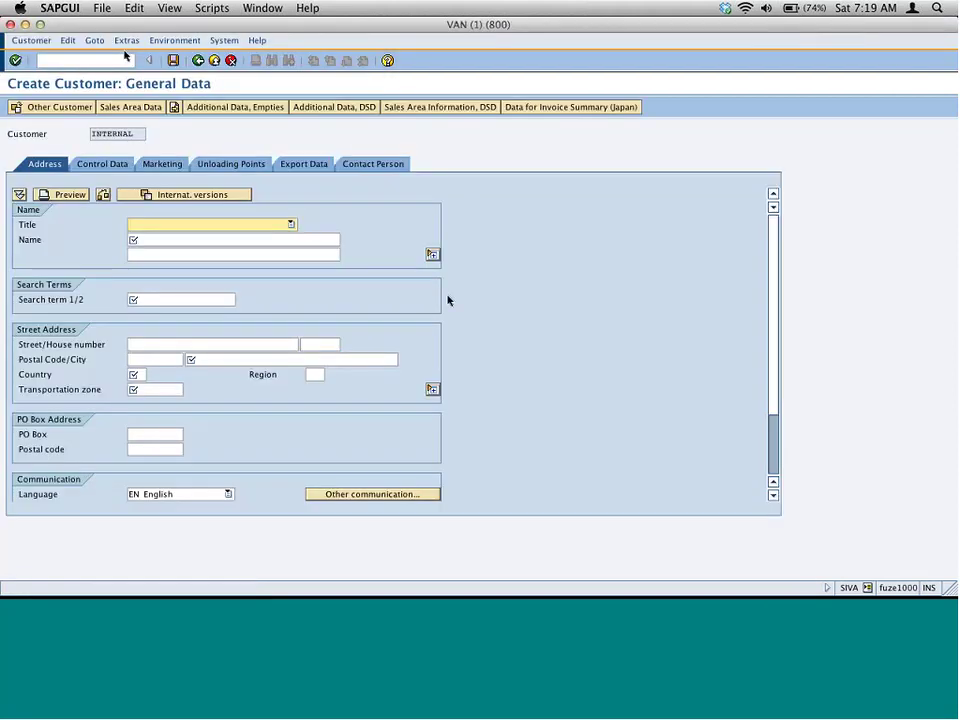
Enter asdf as both the name and the search term of the new customer.
key(Tab)
text(asdf)
key(Tab)
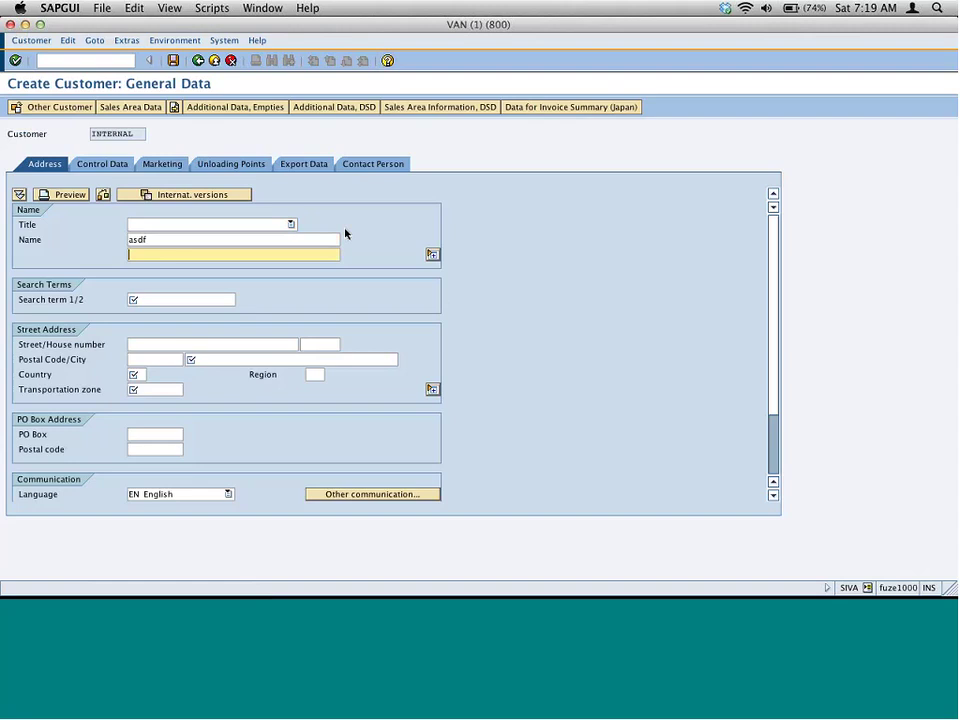
key(Tab)
text(asdf)
key(Return)
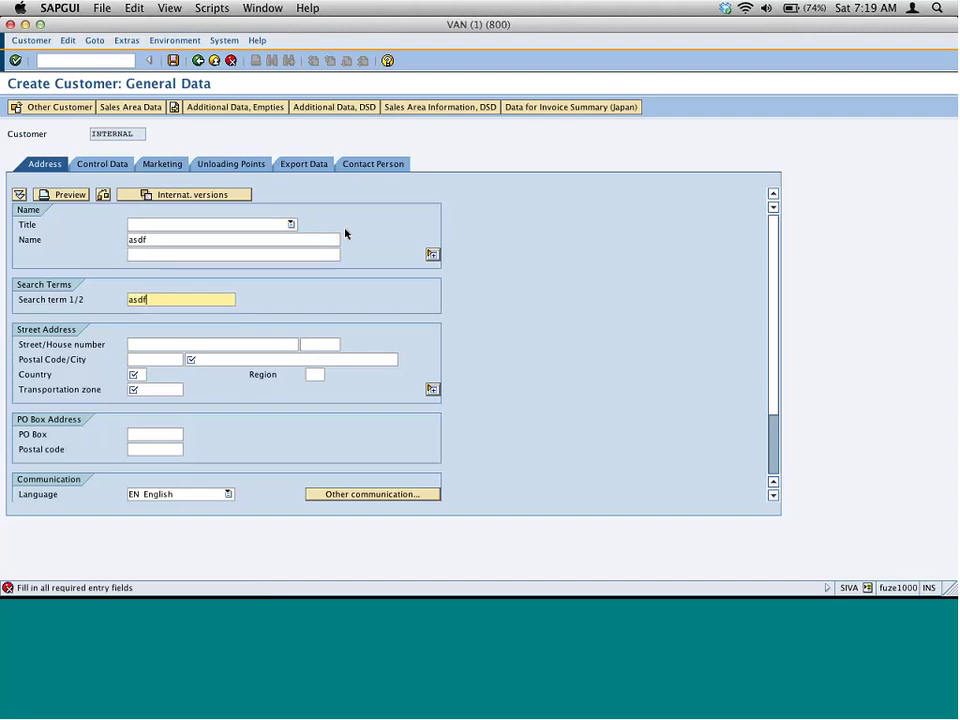
text(asdf)
key(Tab)
text(us)
key(Tab)
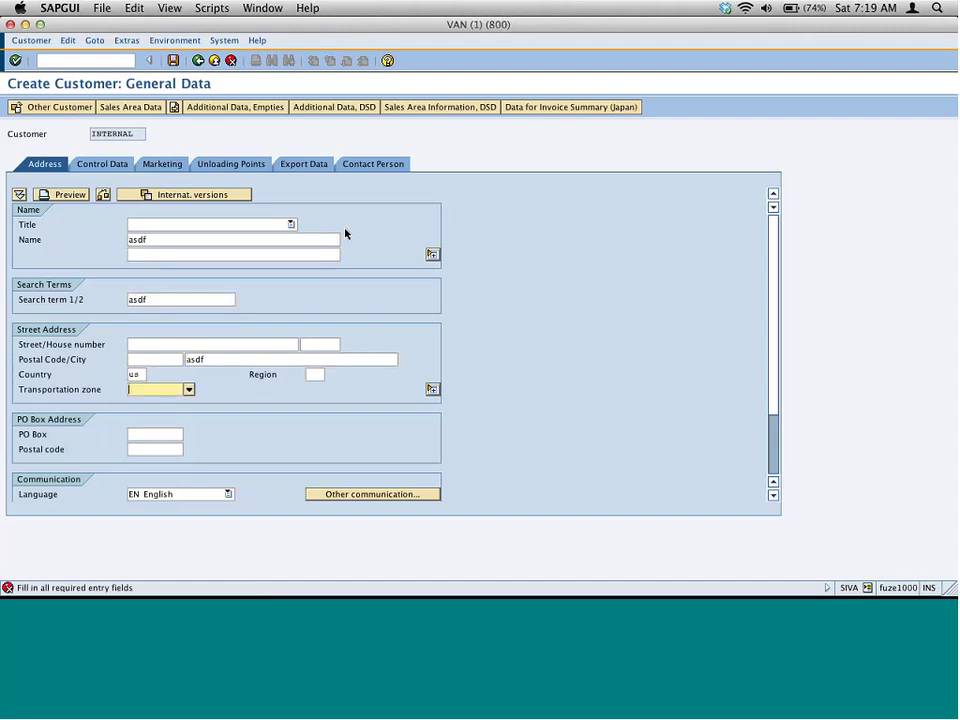
key(F4)
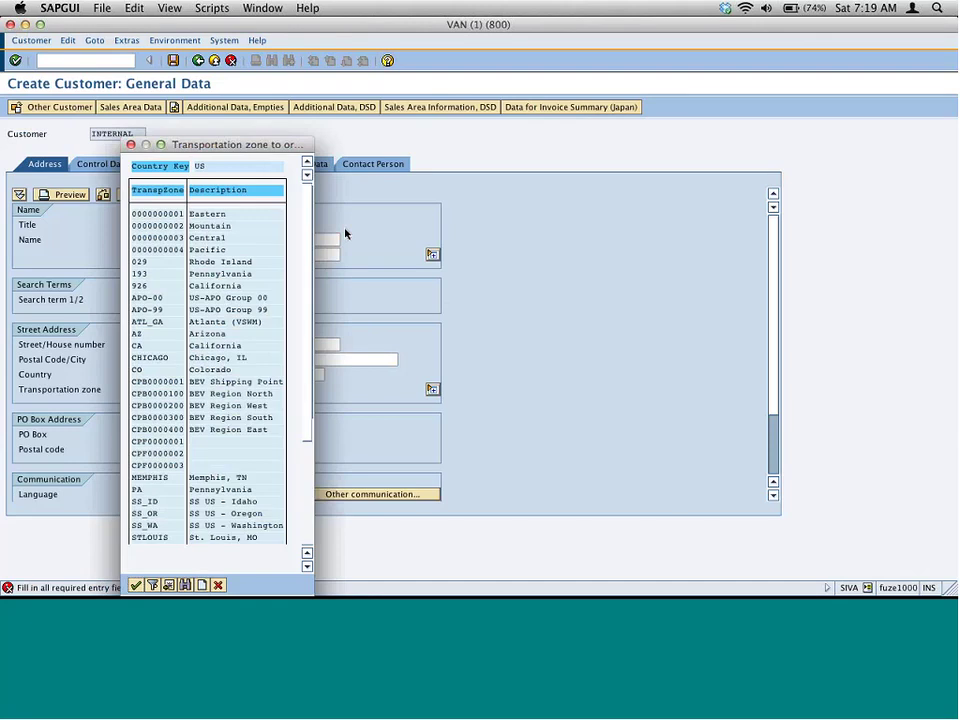
double_click(168, 214)
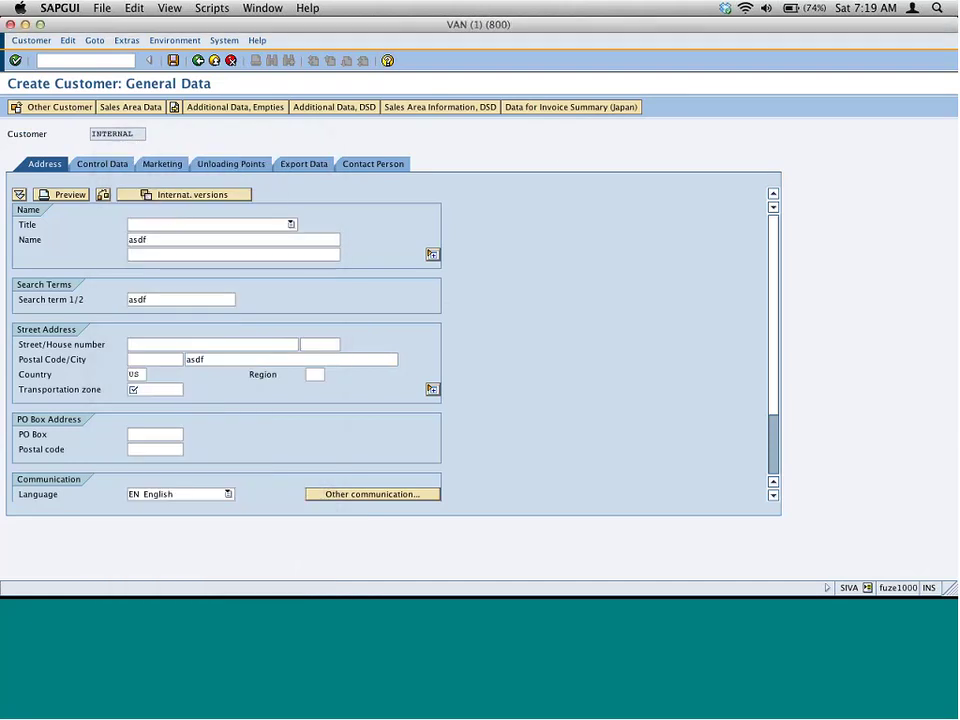
key(Return)
key(Return)
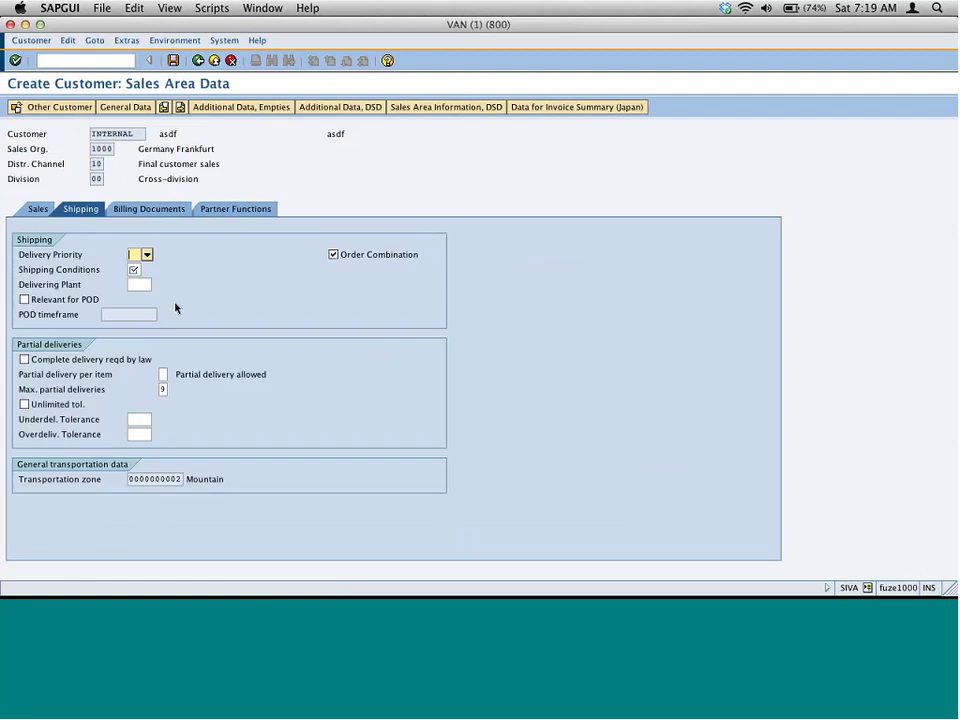
Set the customer's shipping conditions to 02 and the tax classification for German output tax to 0.
key(Tab)
text(02)
key(Return)
click(163, 210)
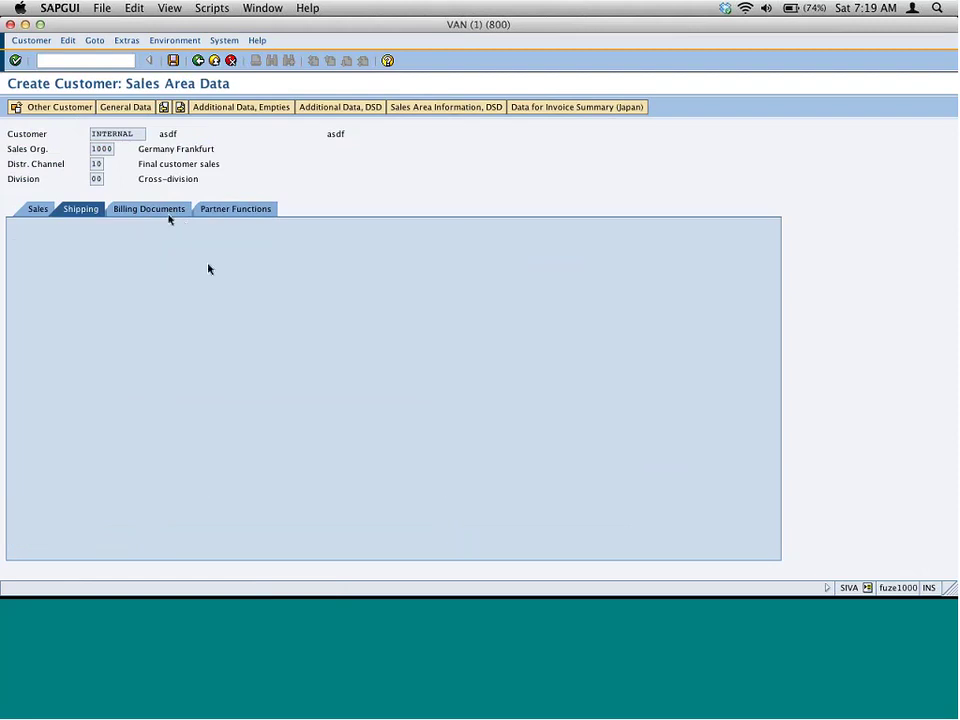
click(305, 448)
text(0)
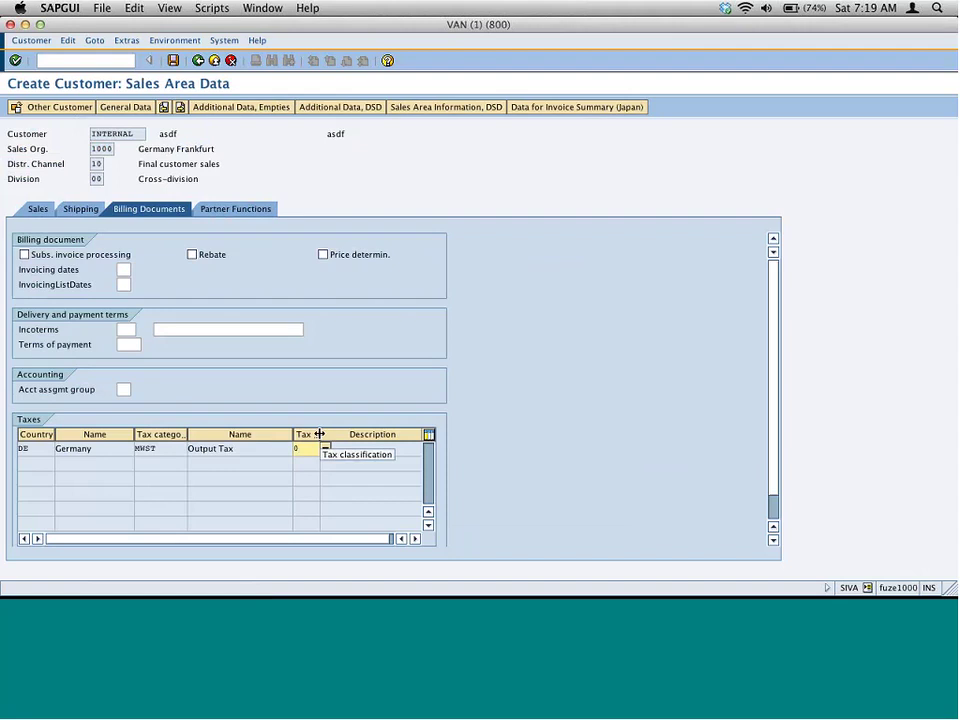
Change the customer's German output tax classification to 1, save the customer and leave customer creation.
key(BackSpace)
text(1)
key(Return)
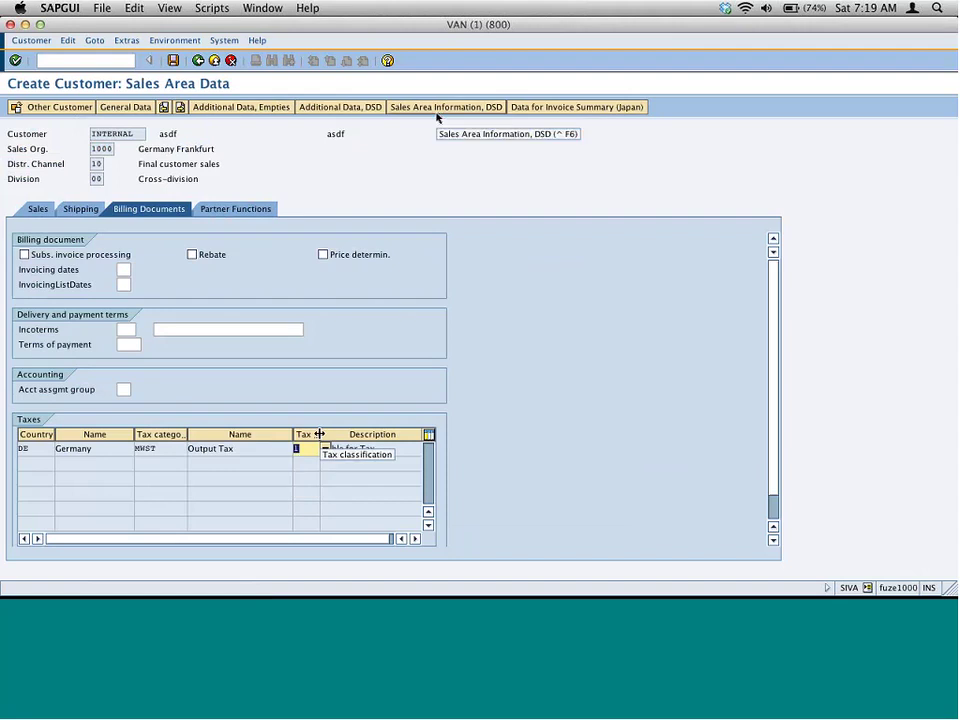
click(272, 211)
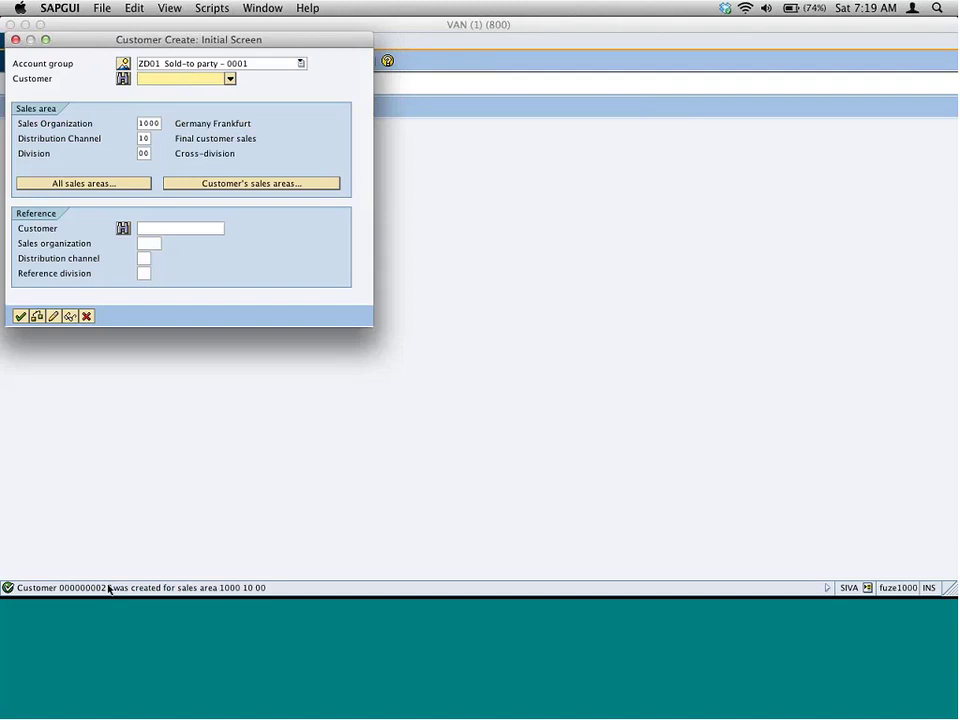
click(87, 317)
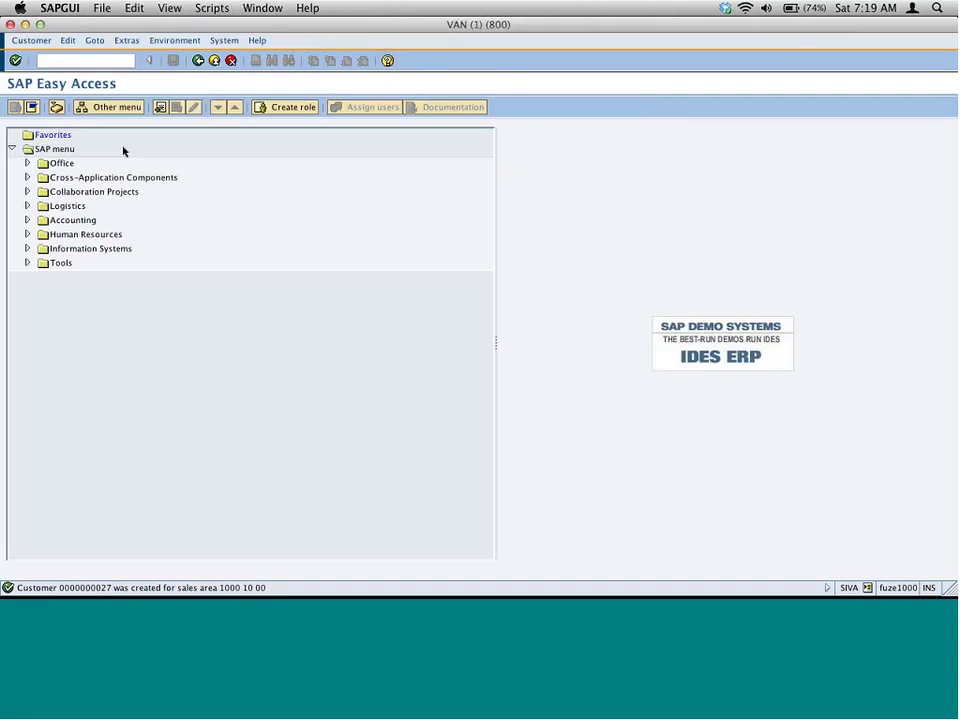
Start creating another customer with VD01 for account group ZD01 in sales area 1000/10/00.
click(92, 60)
text(vd0)
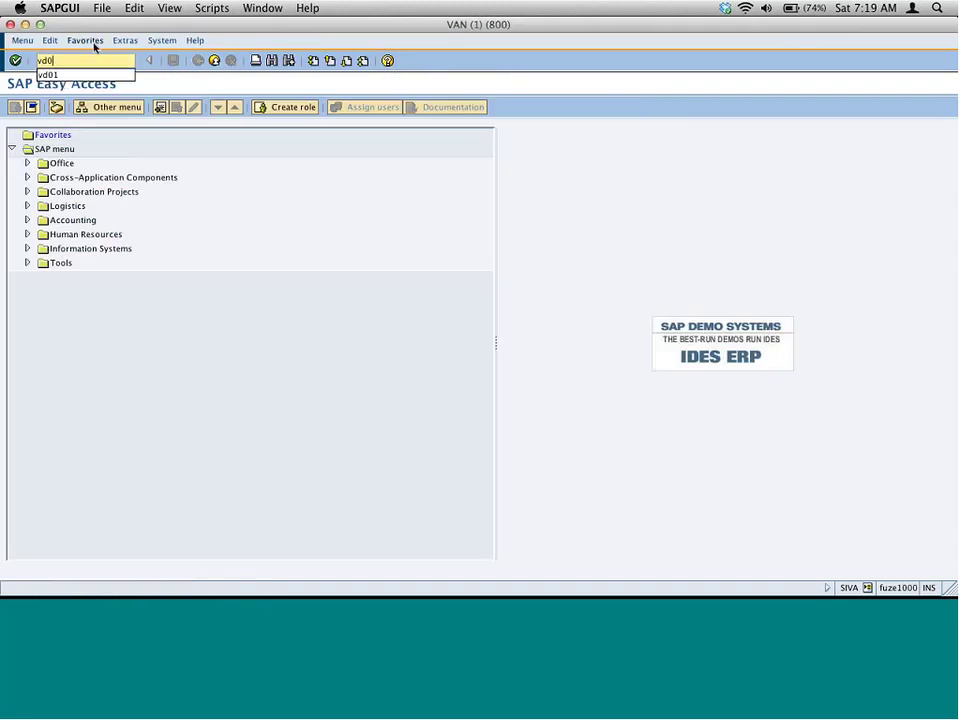
text(1)
key(Return)
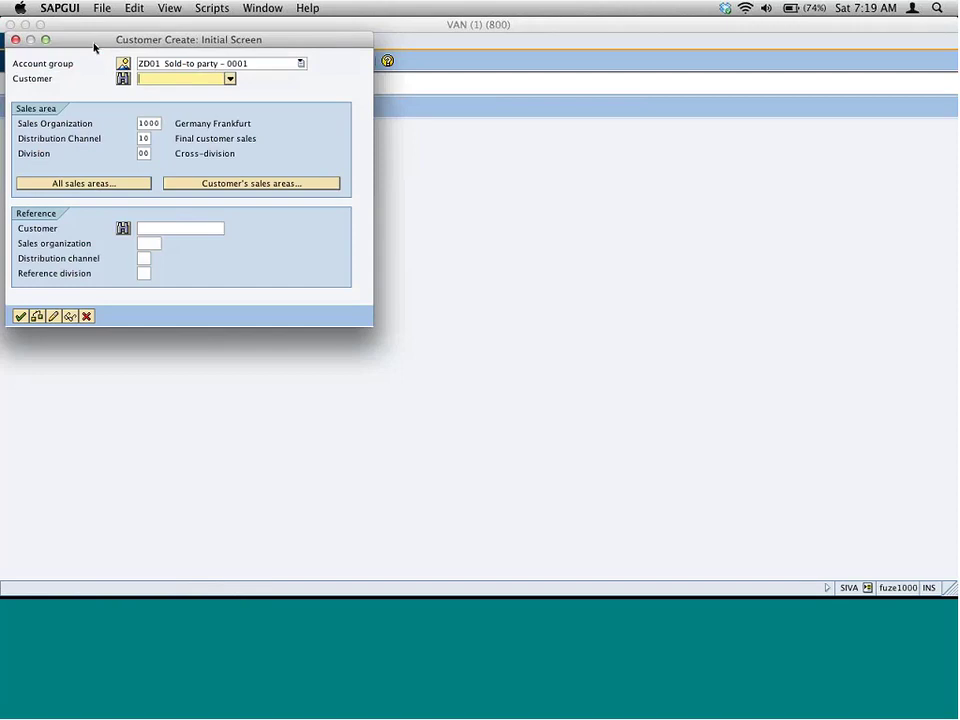
key(Return)
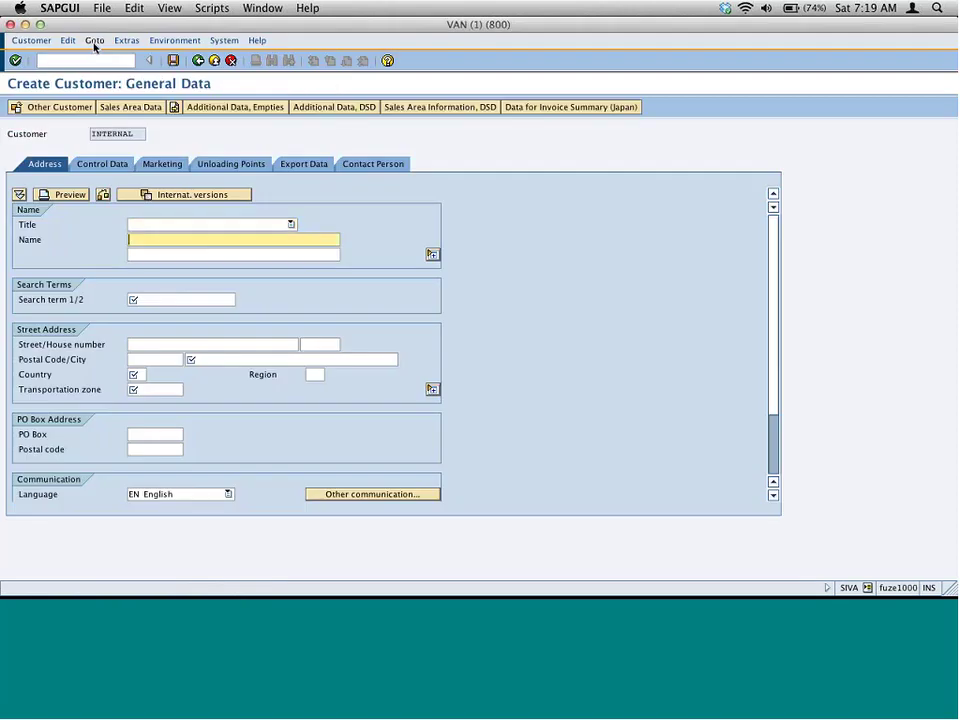
Enter sadf as the name and asdf as the search term of the new customer.
text(sadf)
key(Tab)
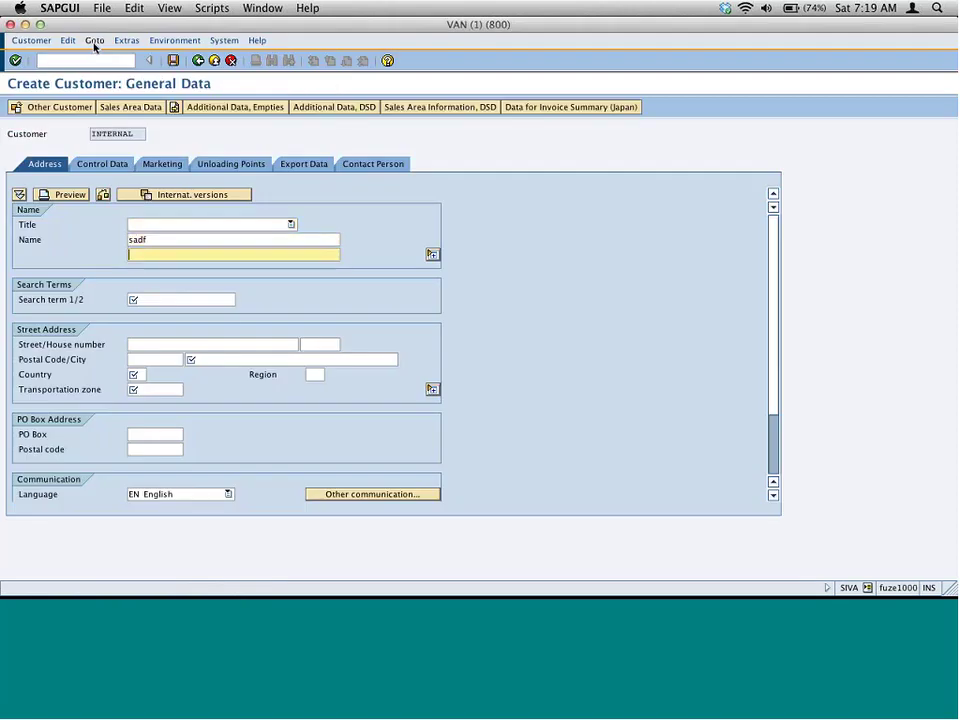
key(Tab)
text(asdf)
key(Tab)
key(Tab)
key(Tab)
key(Tab)
text(e)
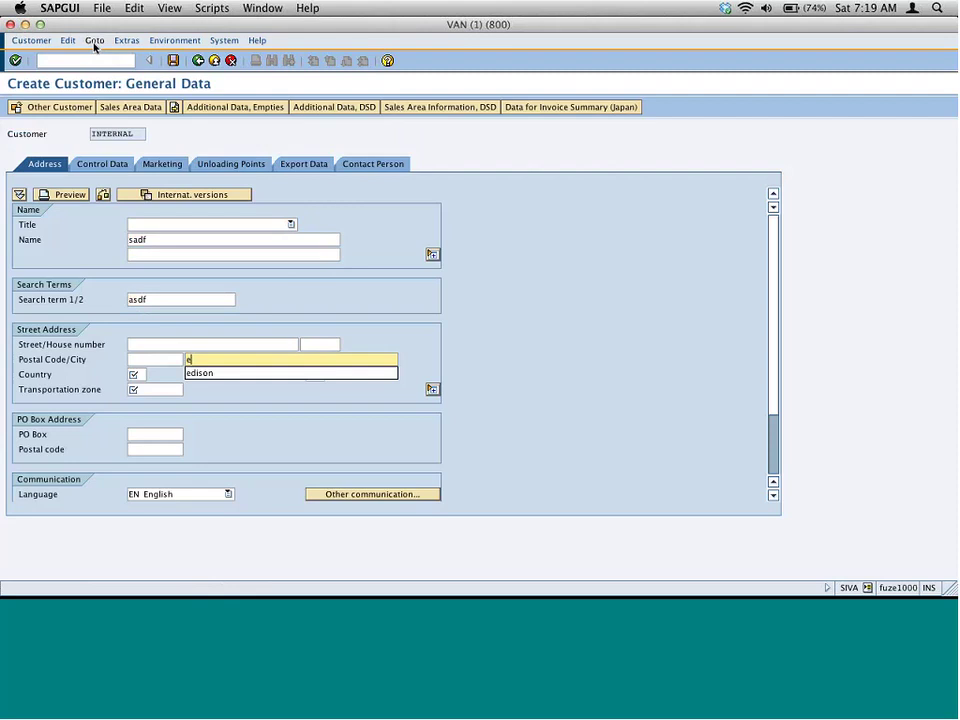
text(dison)
key(Tab)
text(us)
key(Tab)
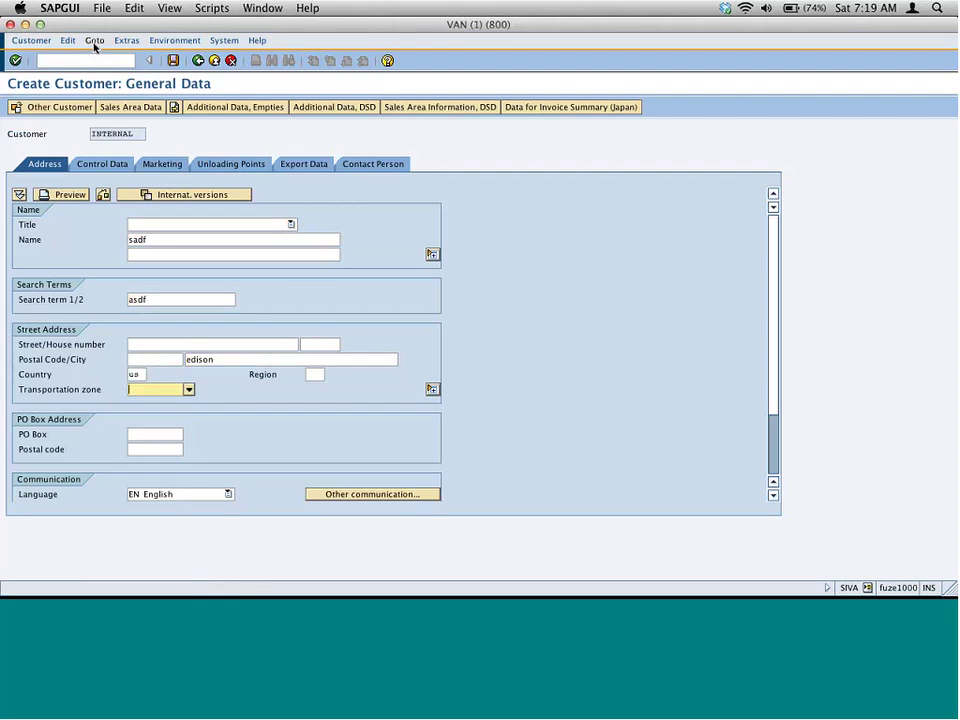
key(F4)
double_click(253, 155)
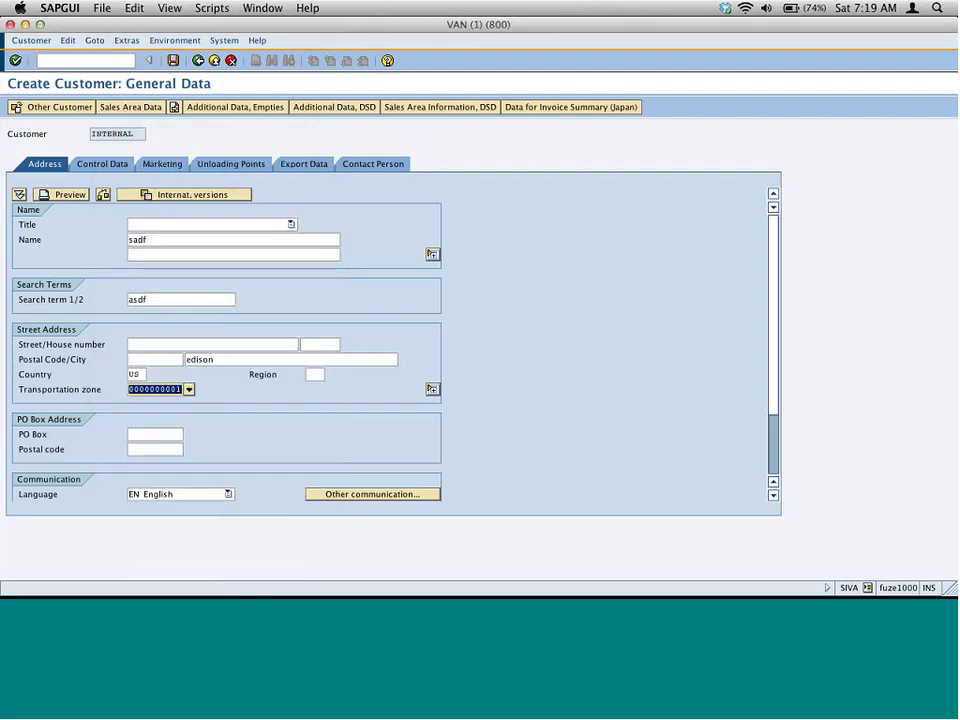
click(125, 106)
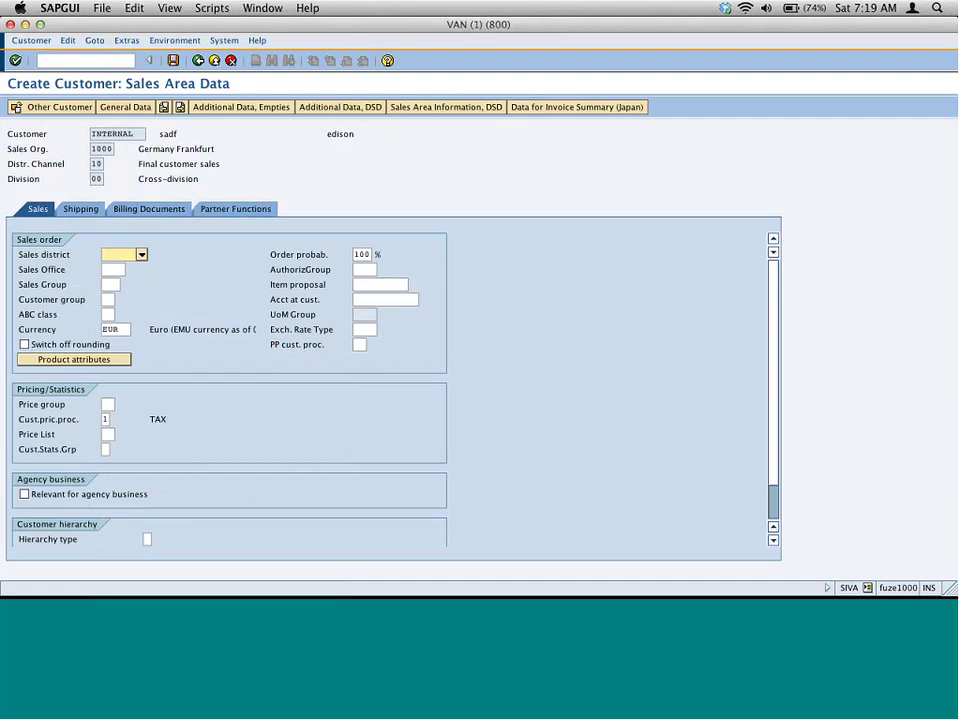
Set the shipping conditions to 02 (Standard) and the tax classification for German output tax to 1.
key(Tab)
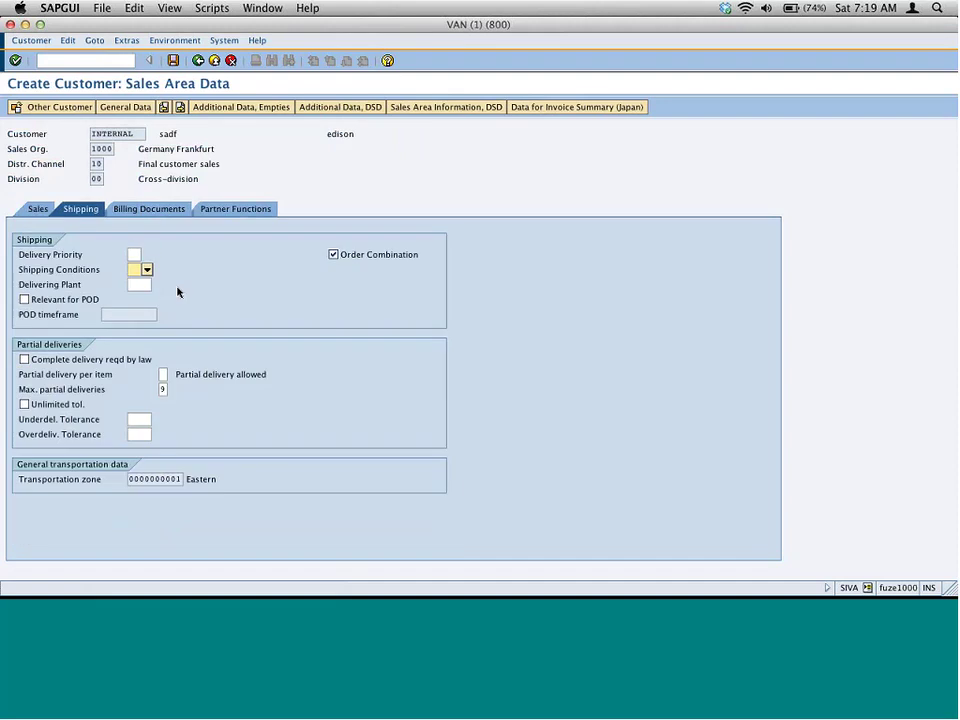
text(02)
key(Return)
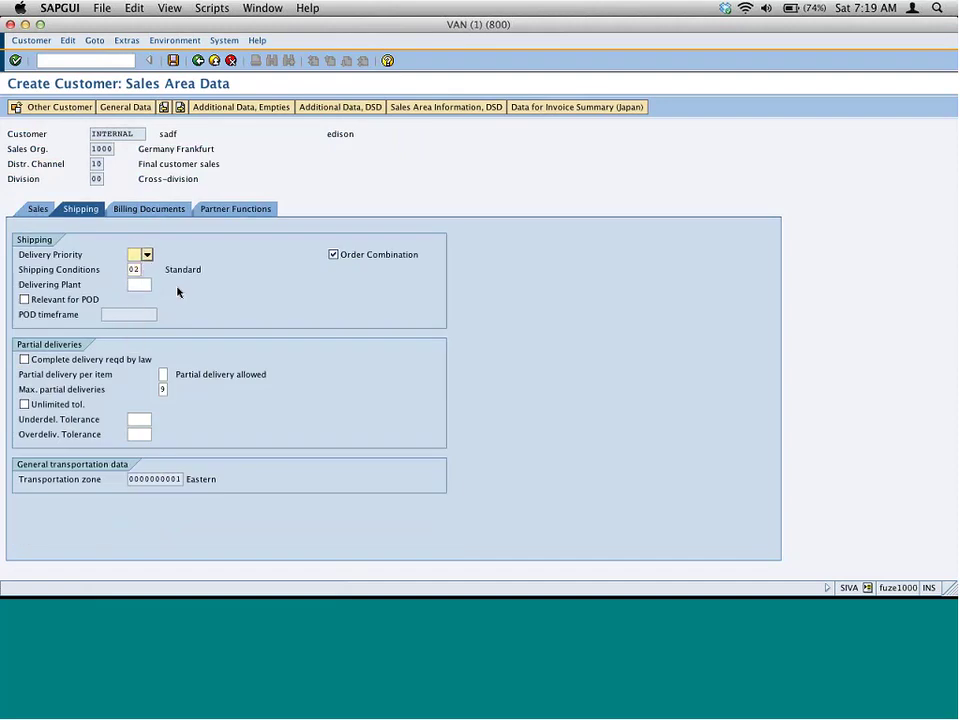
click(136, 211)
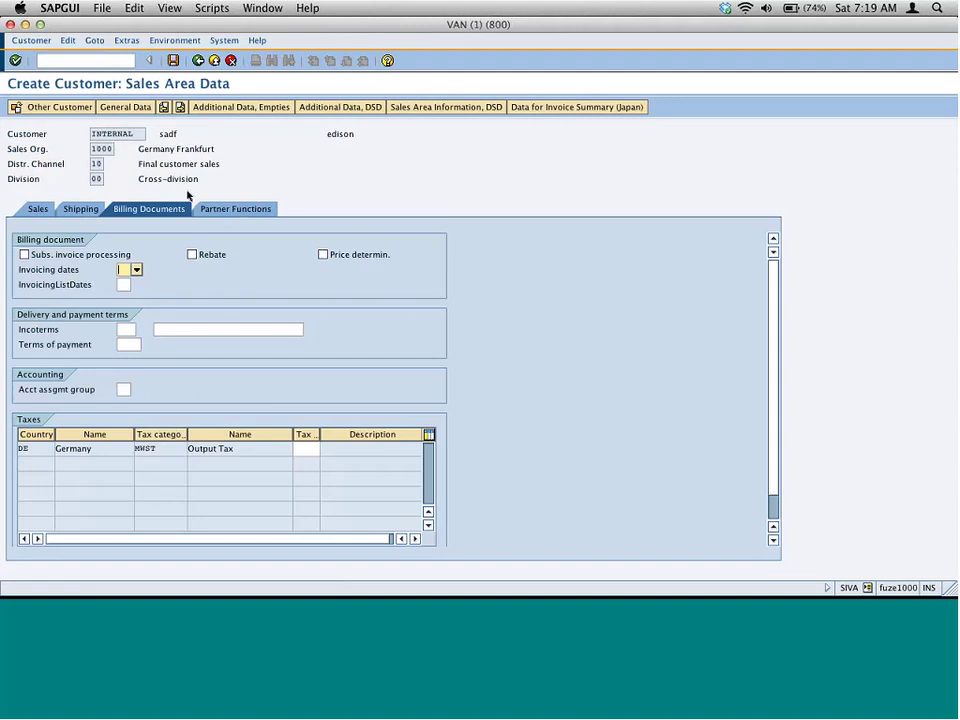
click(306, 448)
text(1)
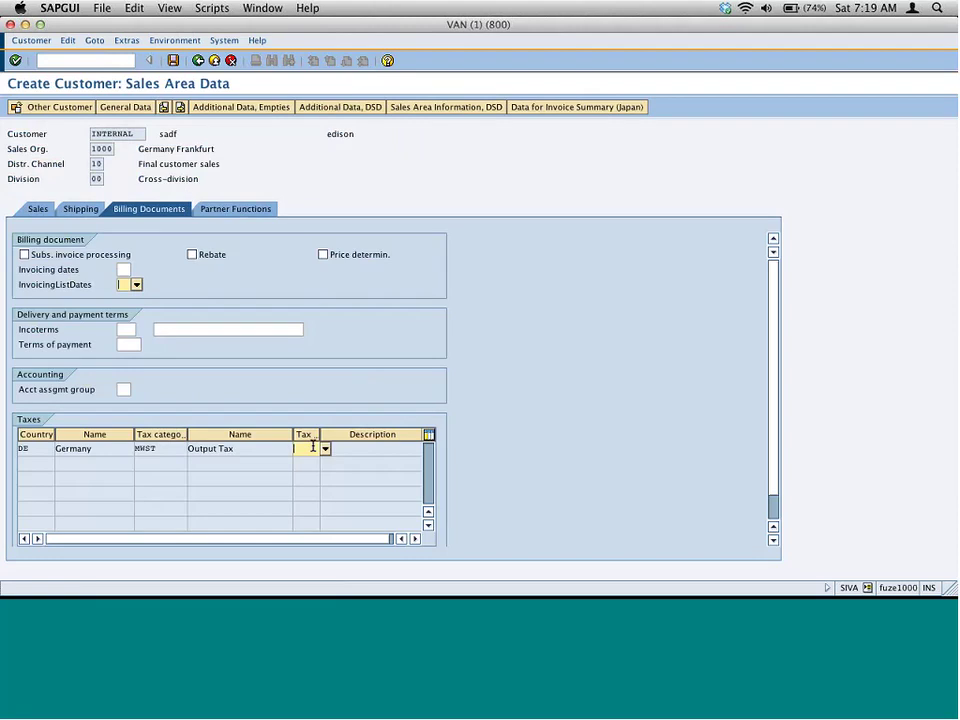
key(Return)
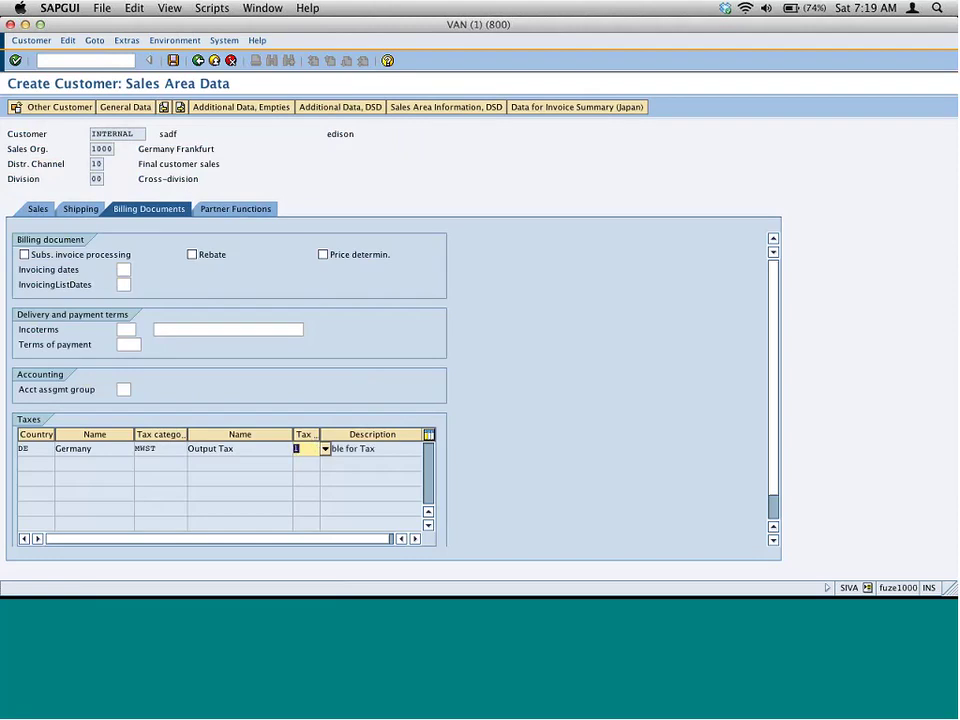
Add partner function ZD to the customer's partner functions and assign it the number of the customer just created.
click(236, 209)
click(23, 329)
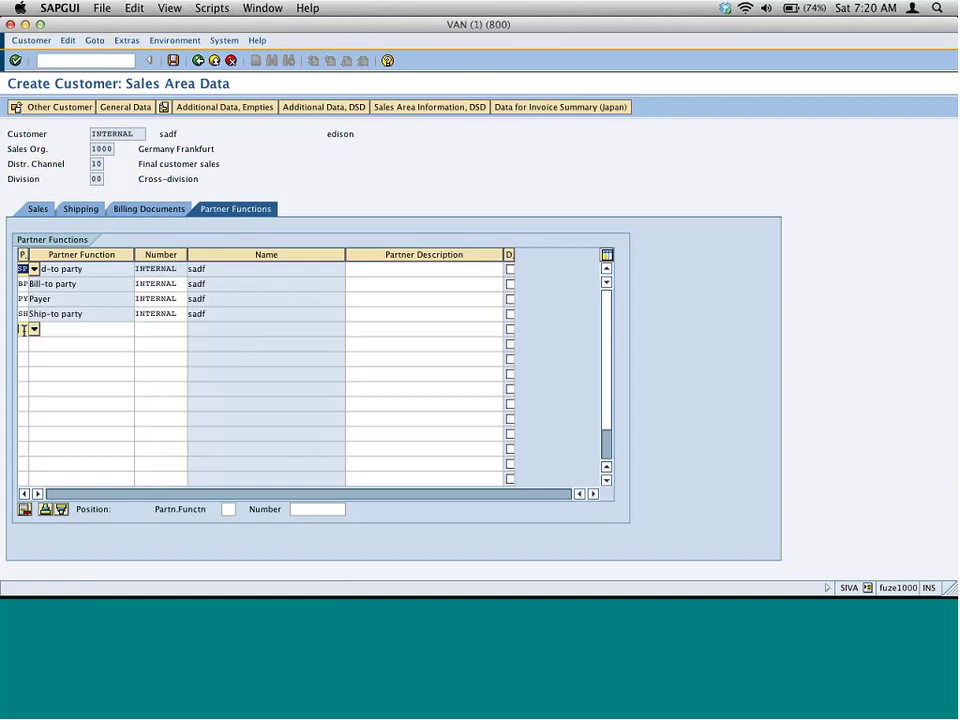
text(zd)
click(73, 332)
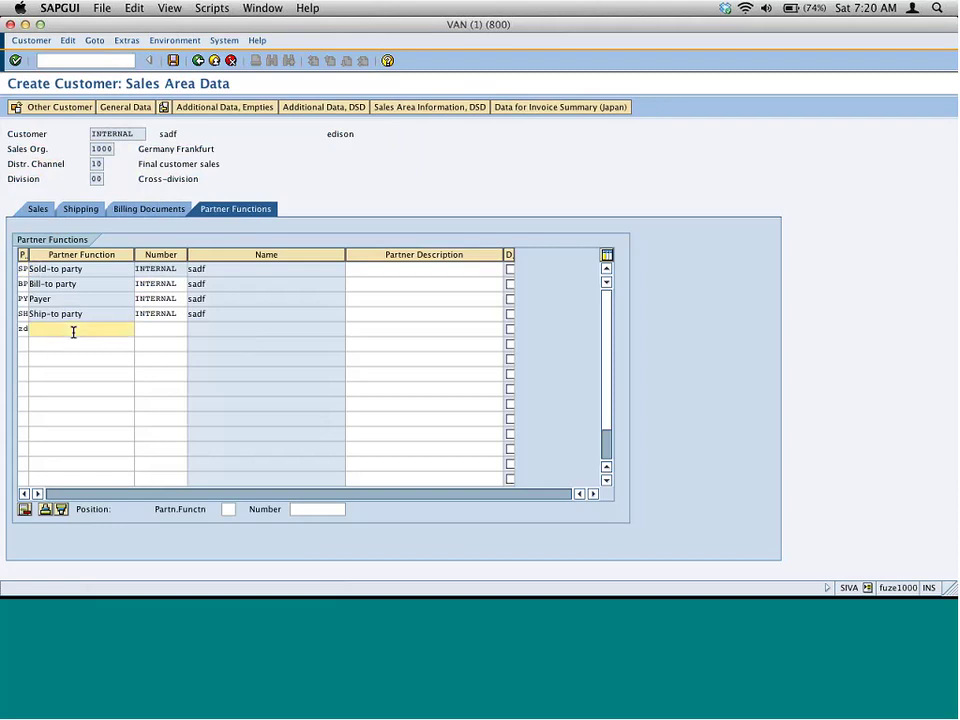
key(Tab)
text(27)
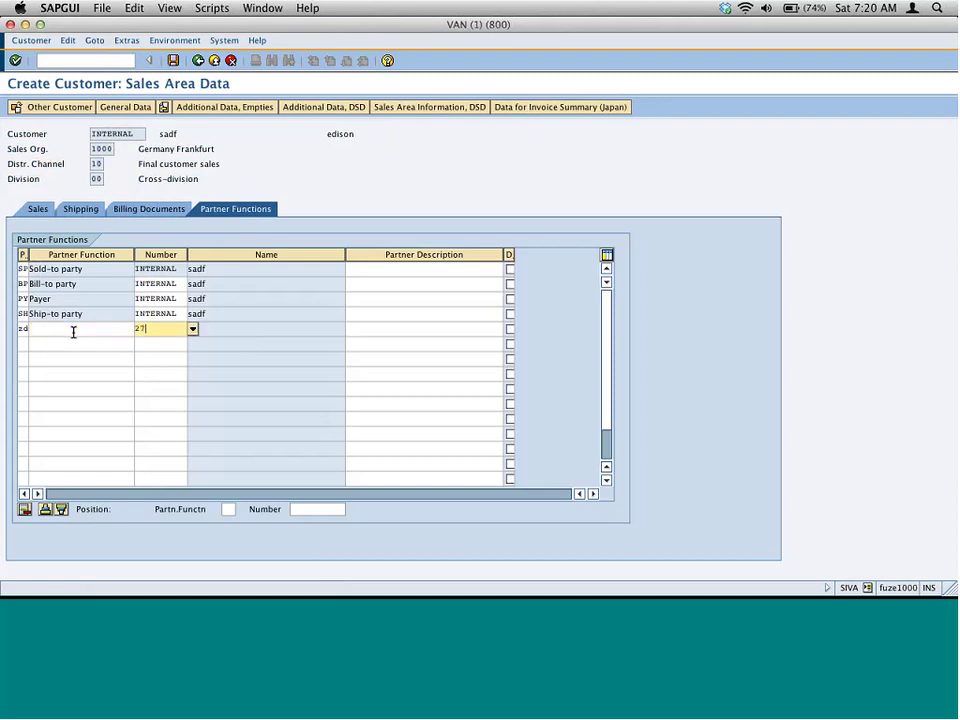
key(Return)
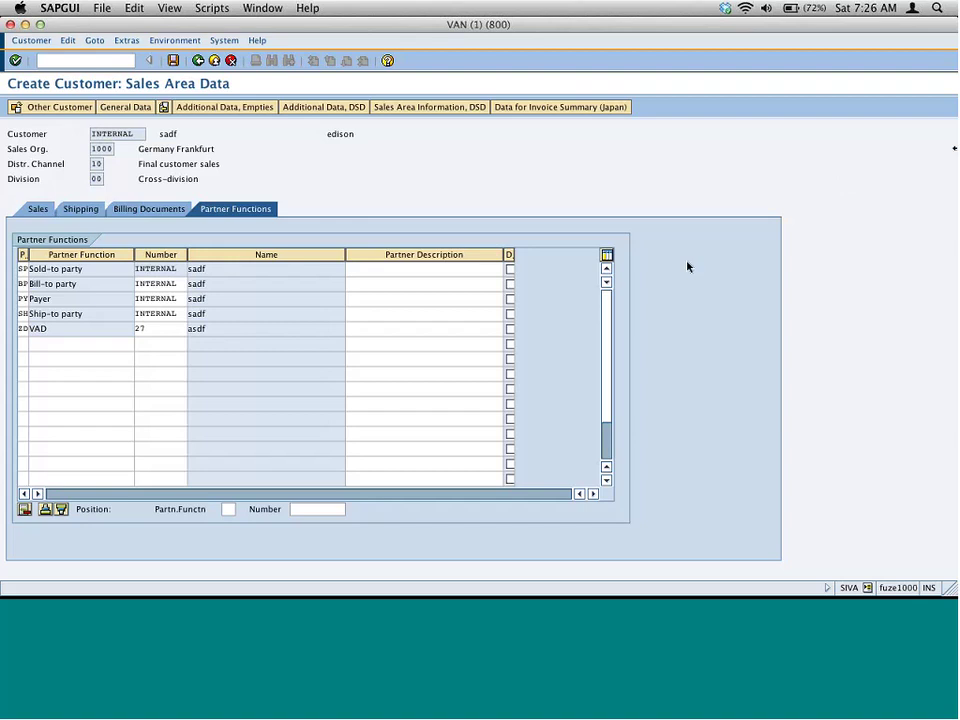
Try to assign the other previously used customer number to partner function ZD.
click(158, 330)
key(BackSpace)
key(BackSpace)
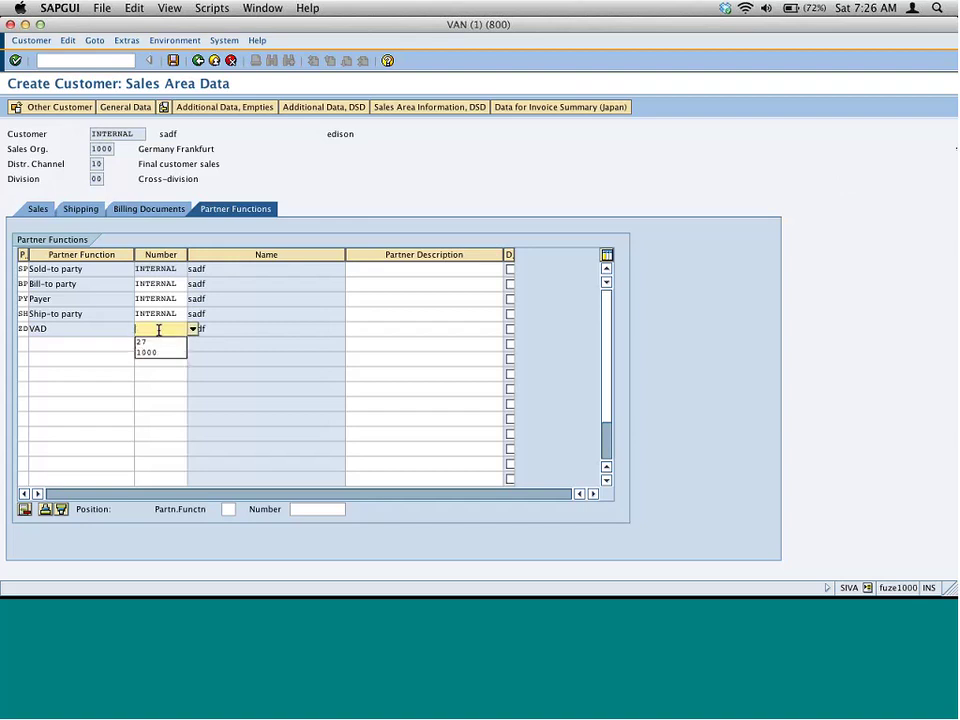
text(1000)
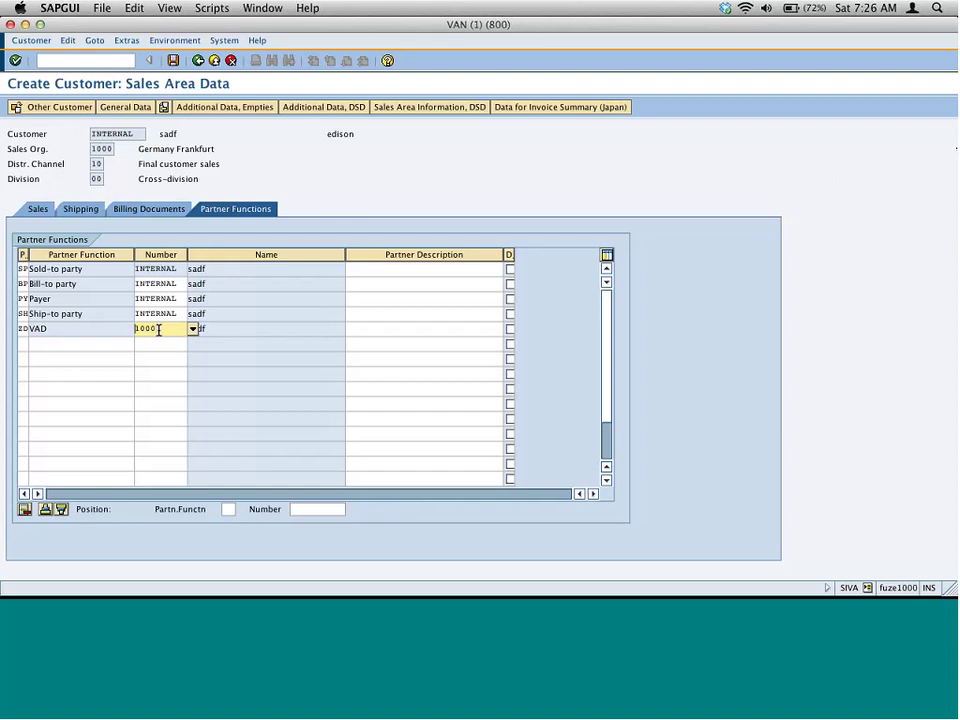
key(Return)
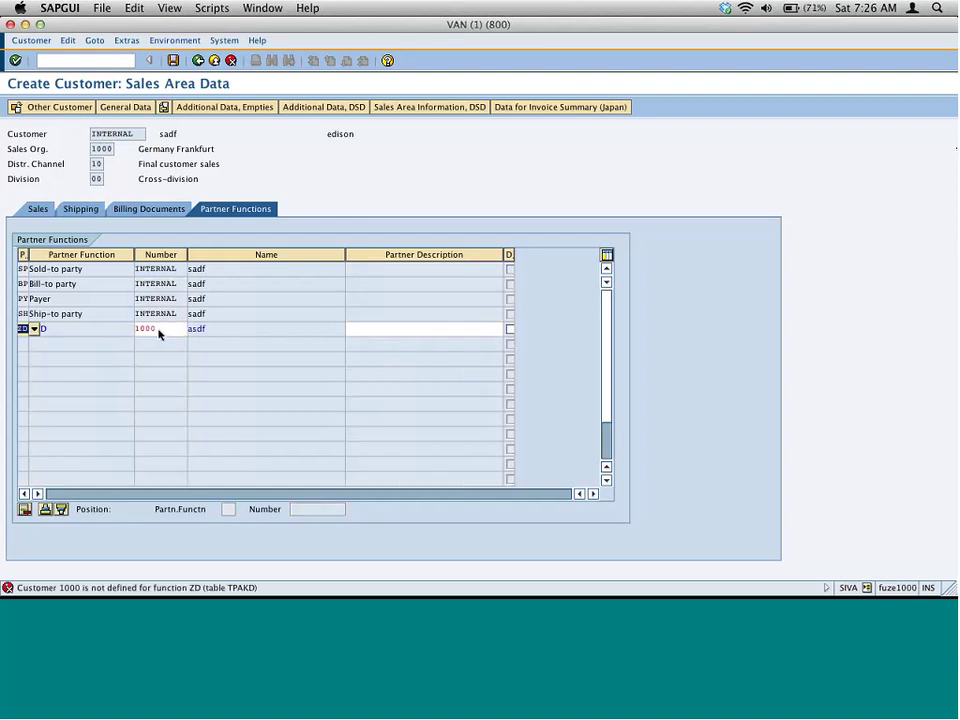
Reassign the number of the previously created ZD01 customer to partner function ZD.
click(158, 330)
text(2)
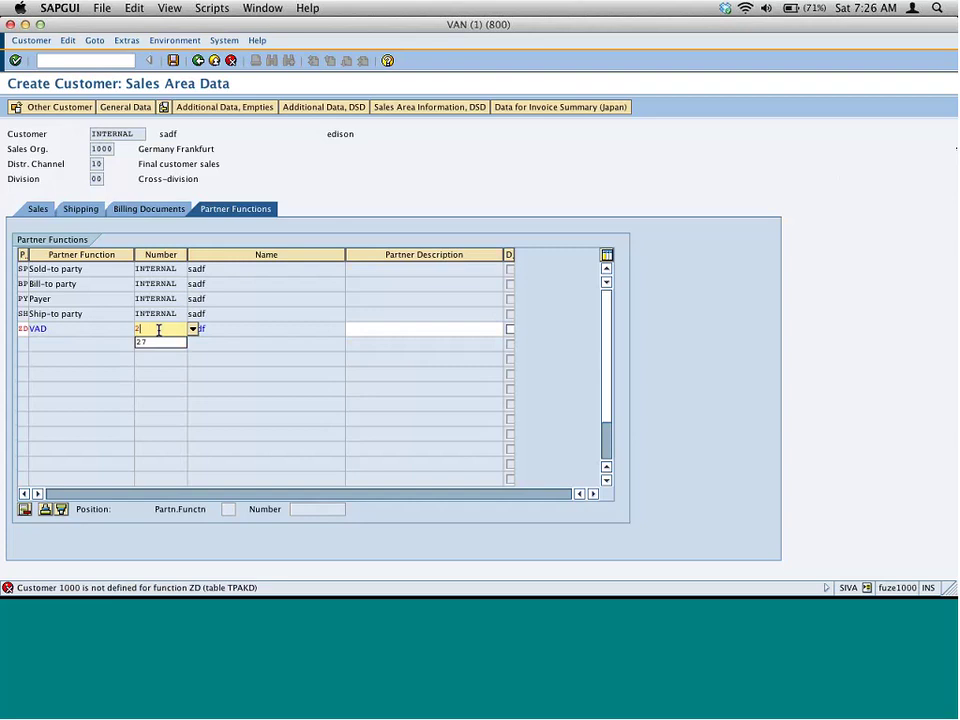
text(7)
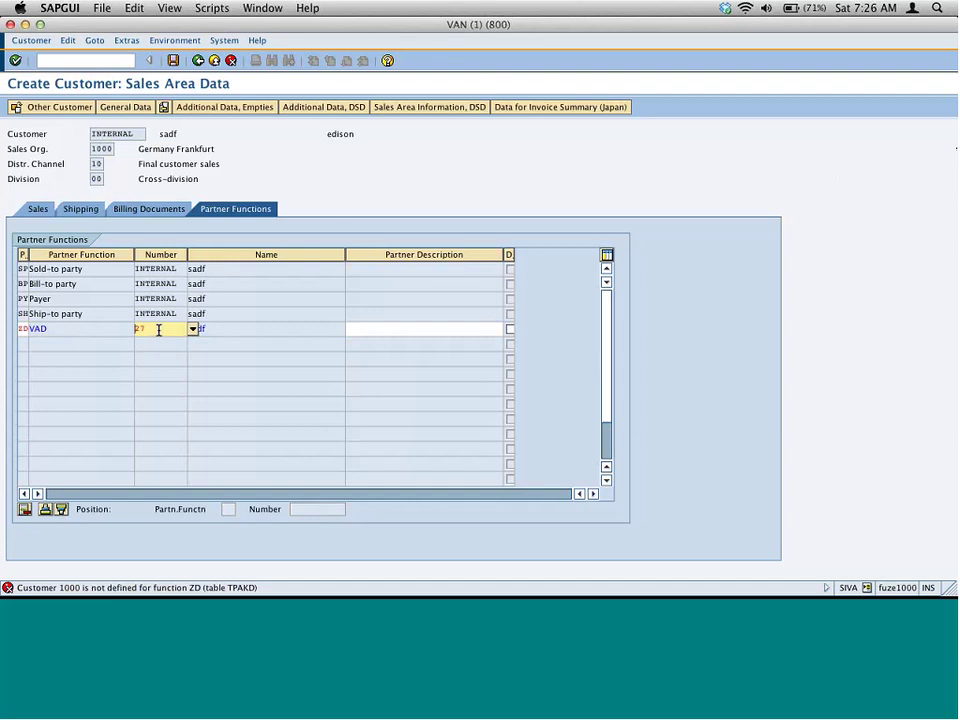
key(Return)
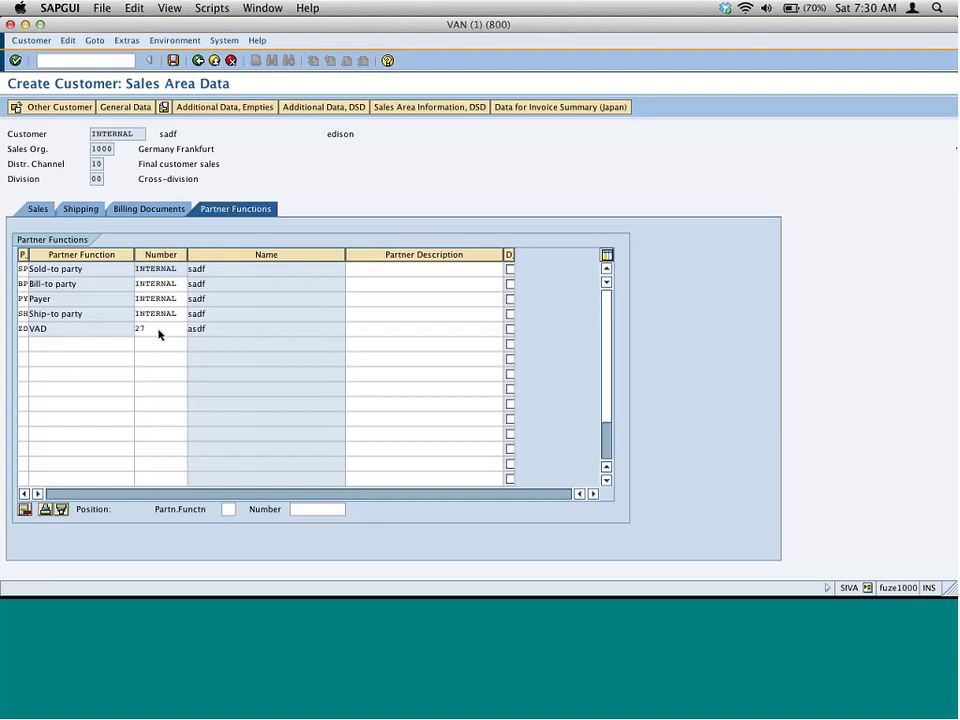
click(160, 328)
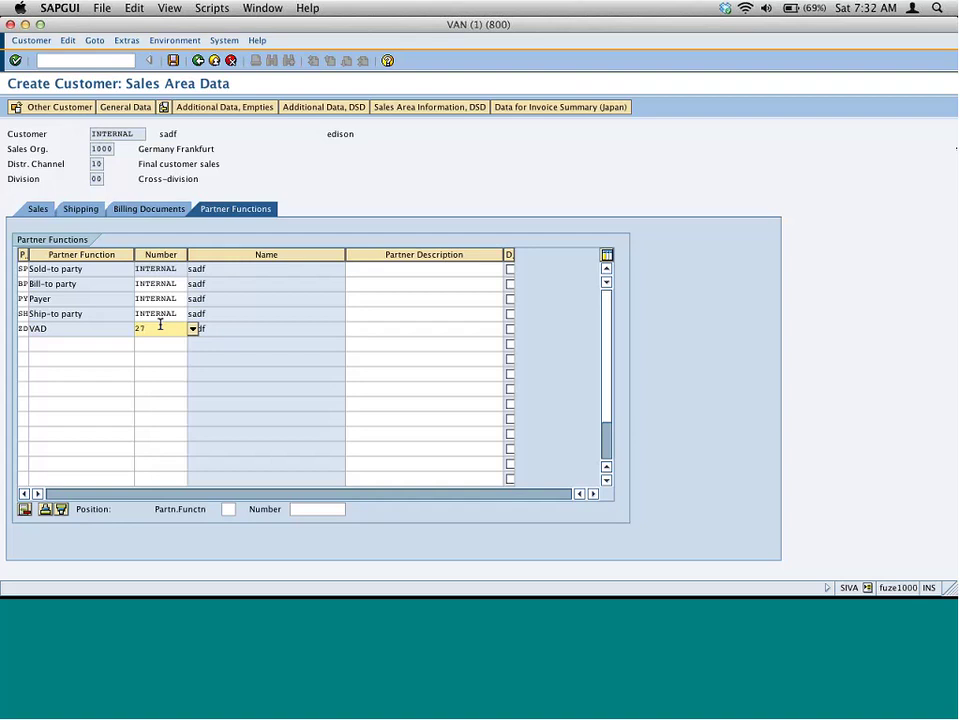
Switch to the inkBook notes and handwrite the underlined heading "PF's @ Txn Level" at the top of blank page 11.
key(super+Tab)
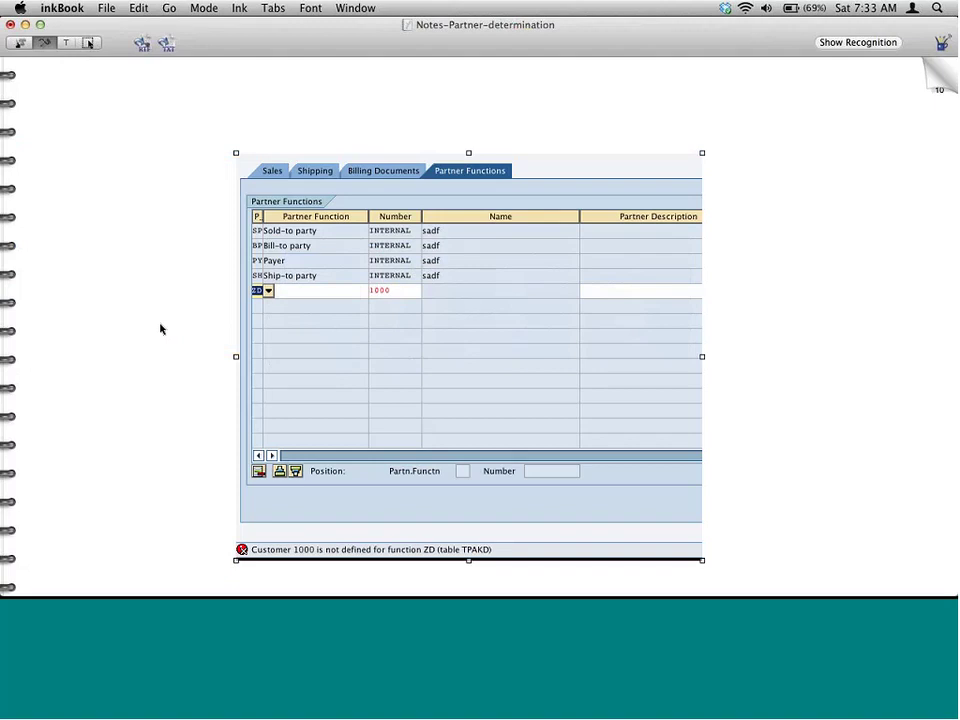
drag(421, 102, 418, 139)
click(930, 95)
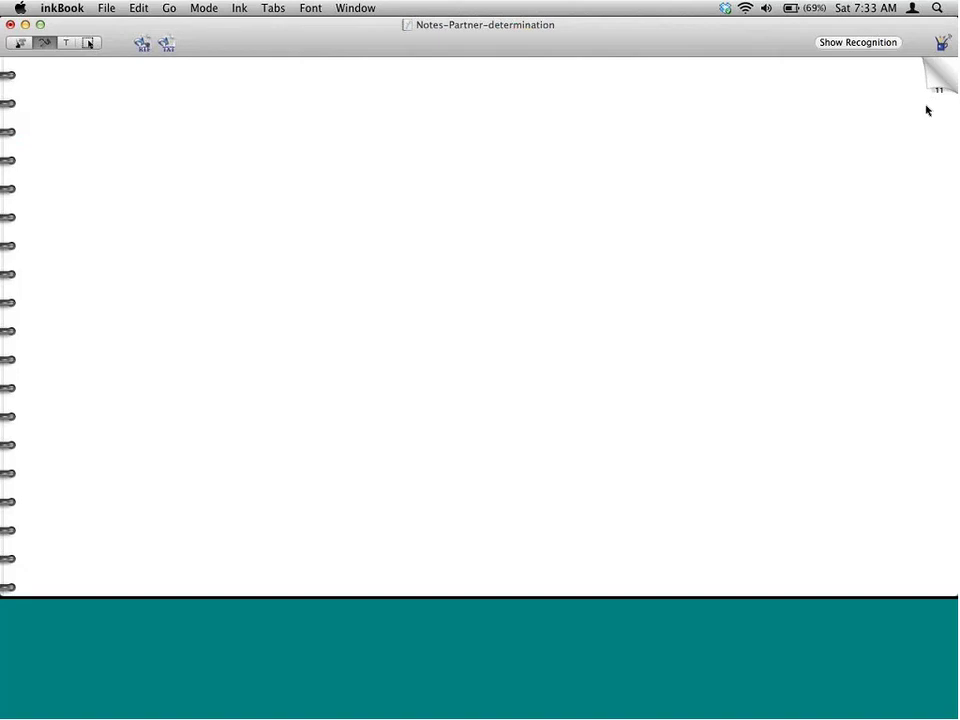
drag(320, 100, 342, 88)
mouse_move(351, 89)
mouse_down()
mouse_move(345, 98)
mouse_move(396, 105)
mouse_move(498, 96)
mouse_move(509, 86)
mouse_move(524, 96)
mouse_up()
drag(317, 119, 548, 115)
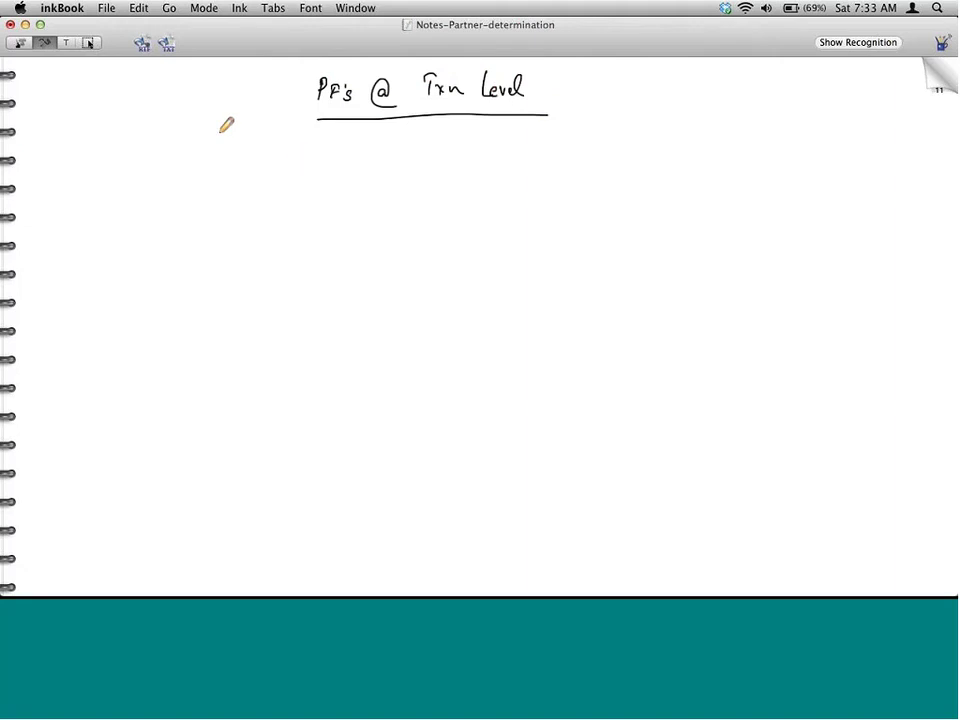
Handwrite the document levels Sales, Del and Bill one below the other under the heading.
drag(230, 166, 210, 190)
mouse_move(238, 181)
mouse_down()
mouse_move(235, 190)
mouse_move(262, 180)
mouse_move(277, 190)
mouse_up()
mouse_move(222, 284)
mouse_down()
mouse_move(231, 297)
mouse_move(261, 290)
mouse_up()
drag(232, 392, 268, 414)
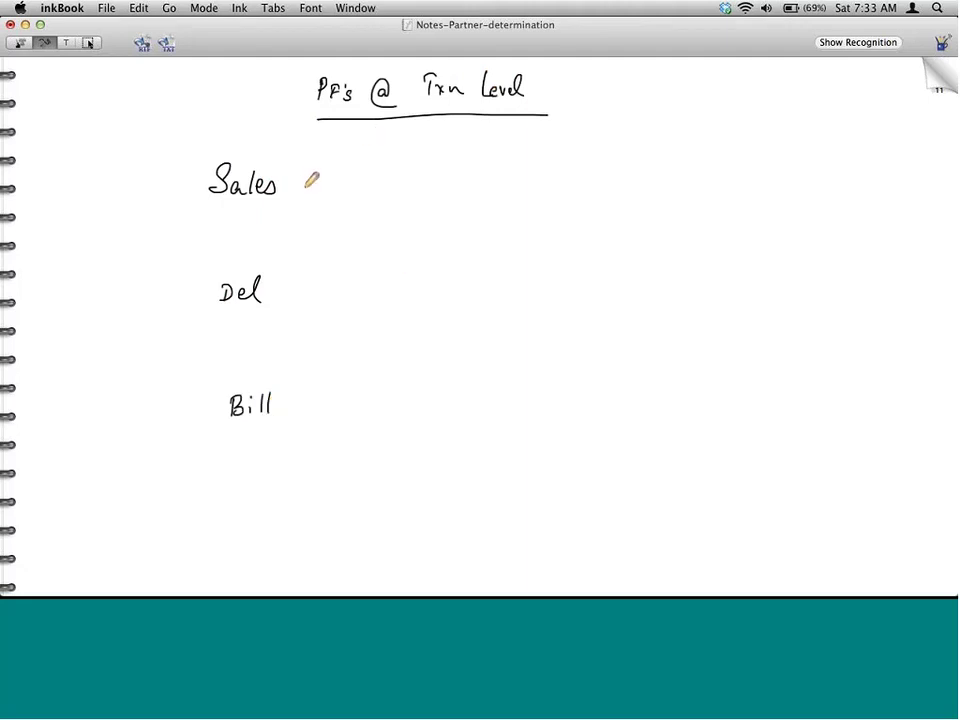
Draw arrows branching from Sales to the handwritten labels Header and Item, and add a check mark beside each label.
drag(301, 184, 353, 168)
drag(361, 160, 403, 166)
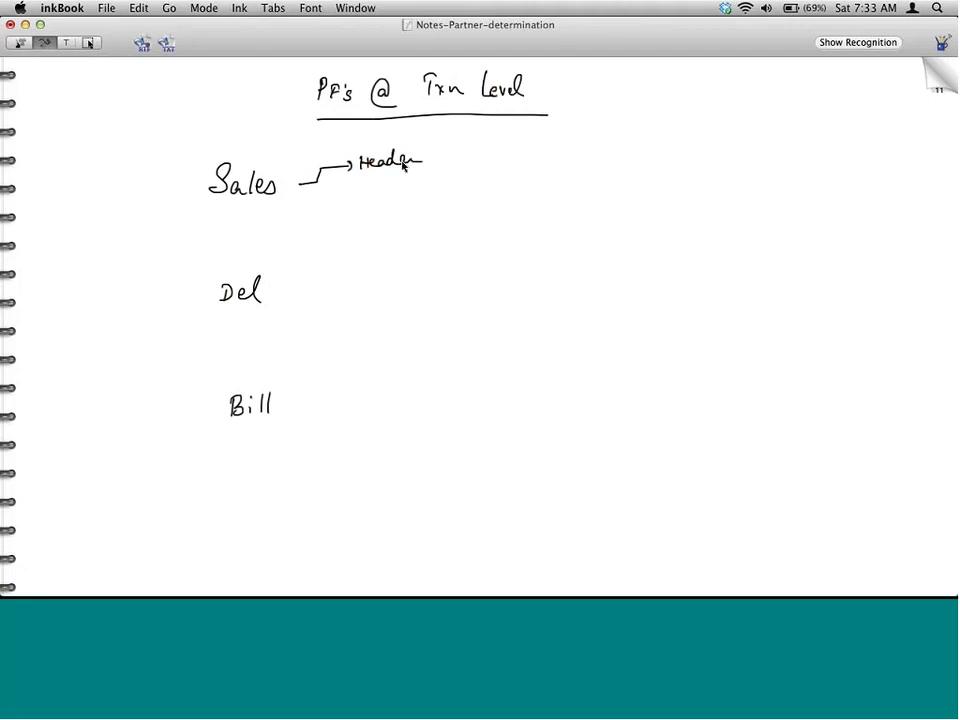
mouse_move(317, 171)
mouse_down()
mouse_move(328, 204)
mouse_move(412, 199)
mouse_up()
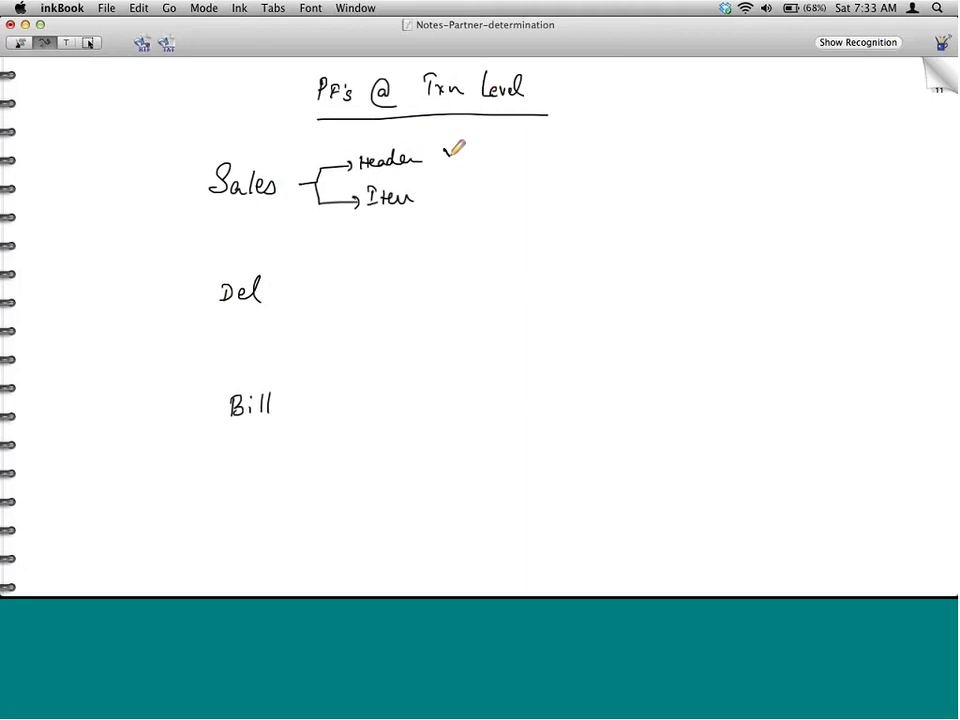
drag(445, 148, 464, 141)
drag(448, 185, 467, 173)
Turn the notebook to blank page 12 and switch back to the SAP customer screen.
click(938, 75)
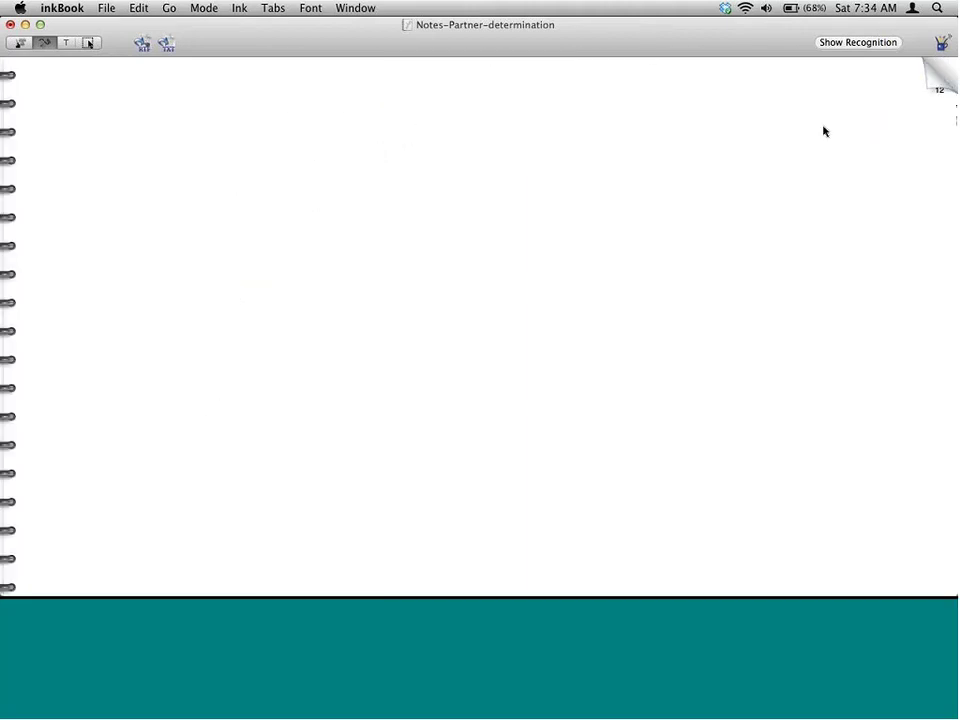
key(super+Tab)
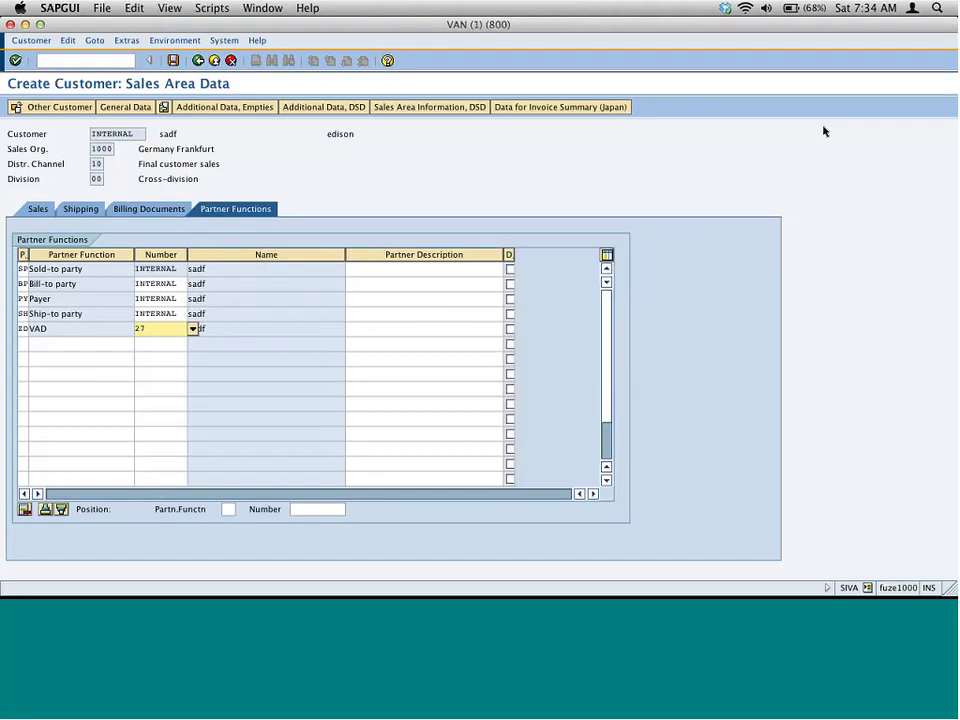
Abandon the unsaved customer and leave customer creation for the SAP Easy Access screen.
click(197, 60)
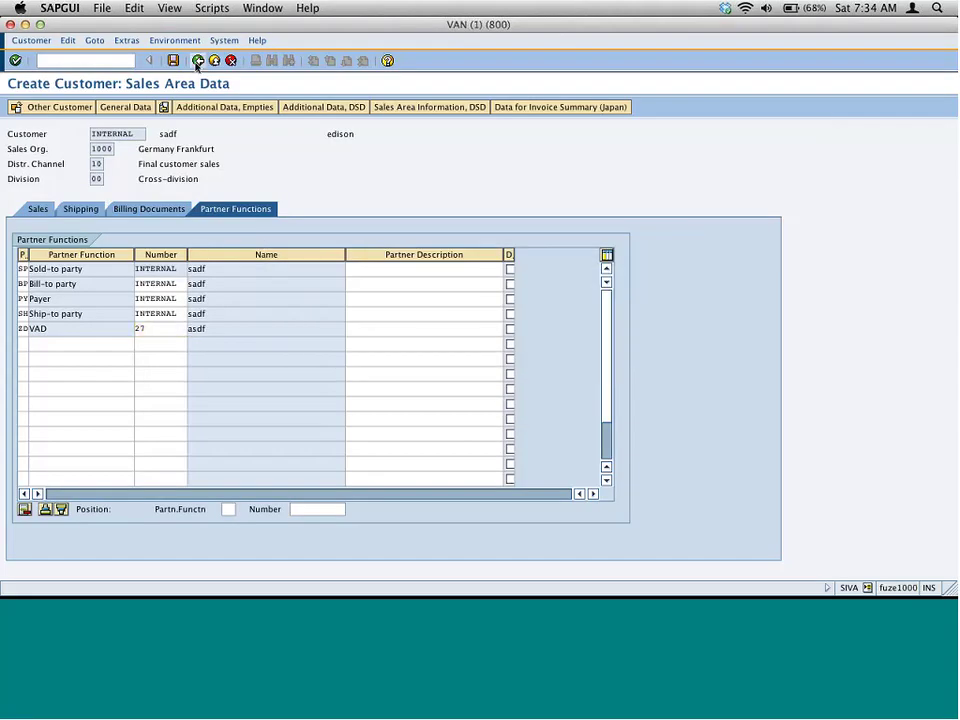
click(261, 183)
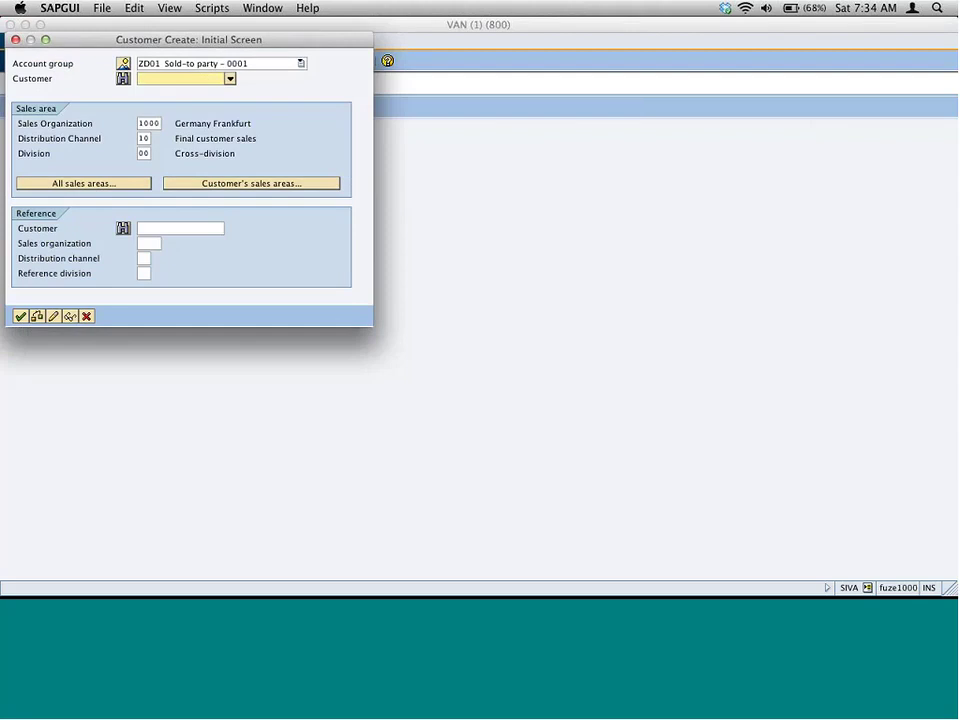
key(Escape)
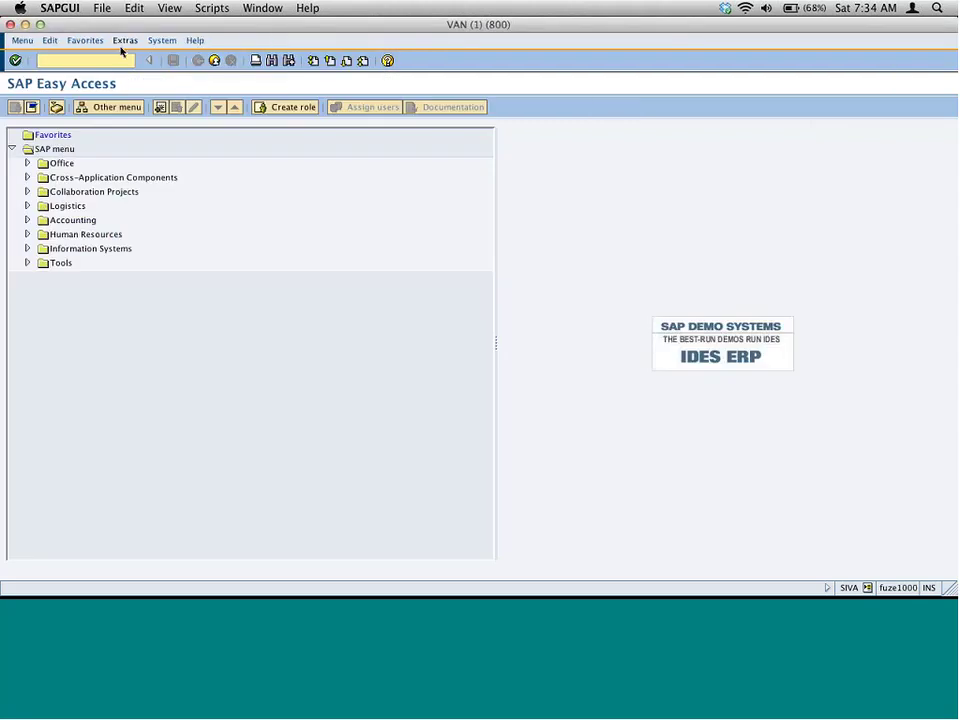
Start transaction VD01 and begin a new ZD01 sold-to customer in sales area 1000/10/00, leaving the customer number blank.
text(vf01)
key(Return)
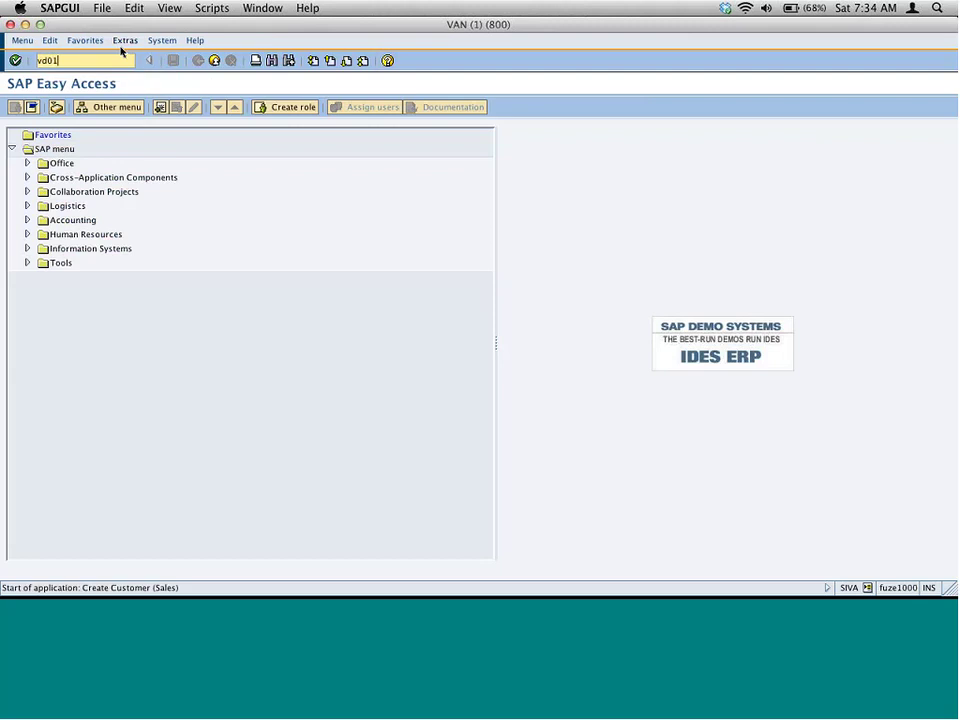
key(BackSpace)
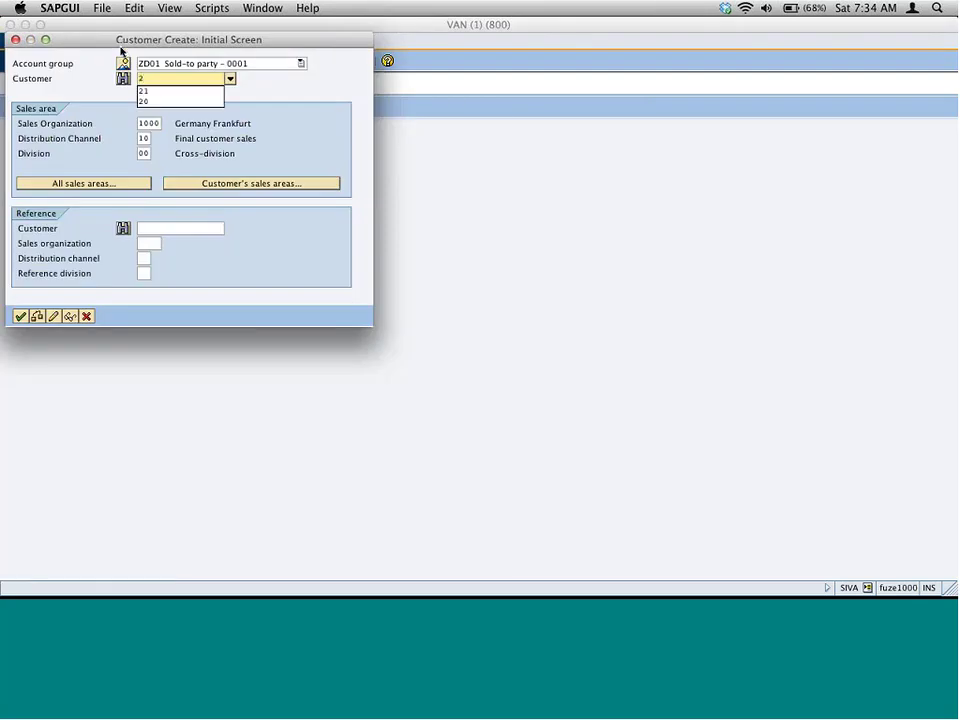
key(Return)
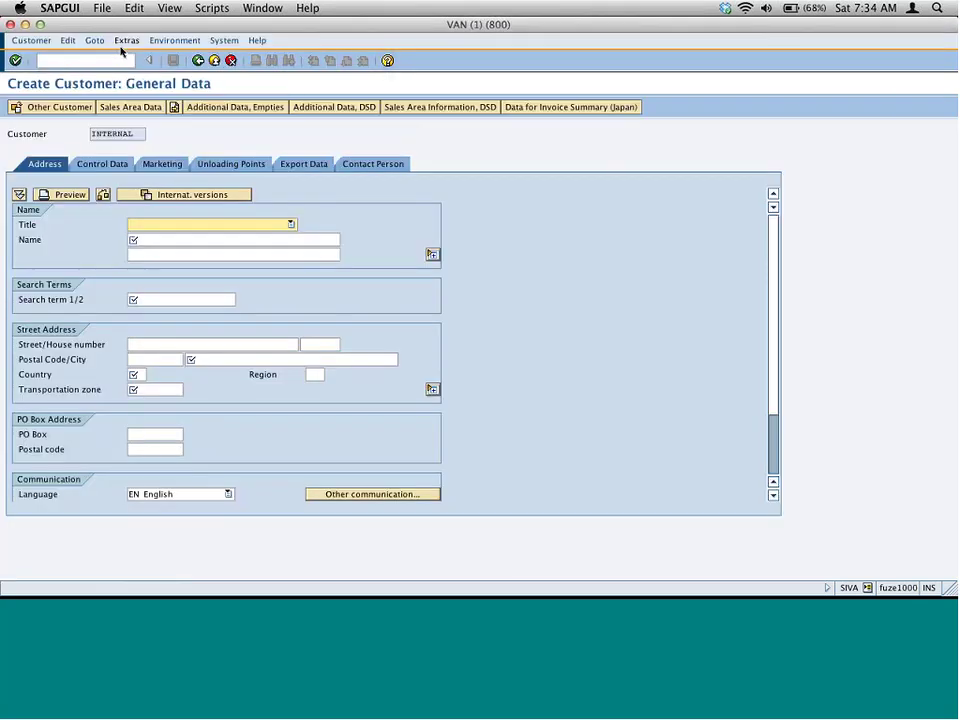
Enter the customer name sadf and the search term asdf in the address data.
key(Tab)
text(sa)
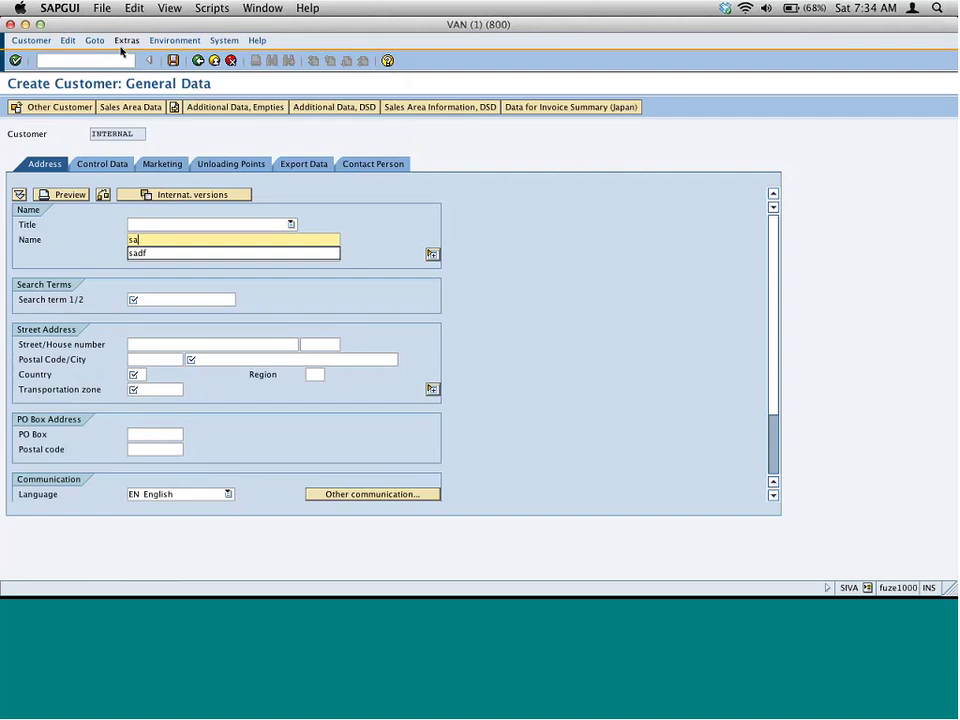
key(Down)
key(Return)
key(Return)
text(asdf)
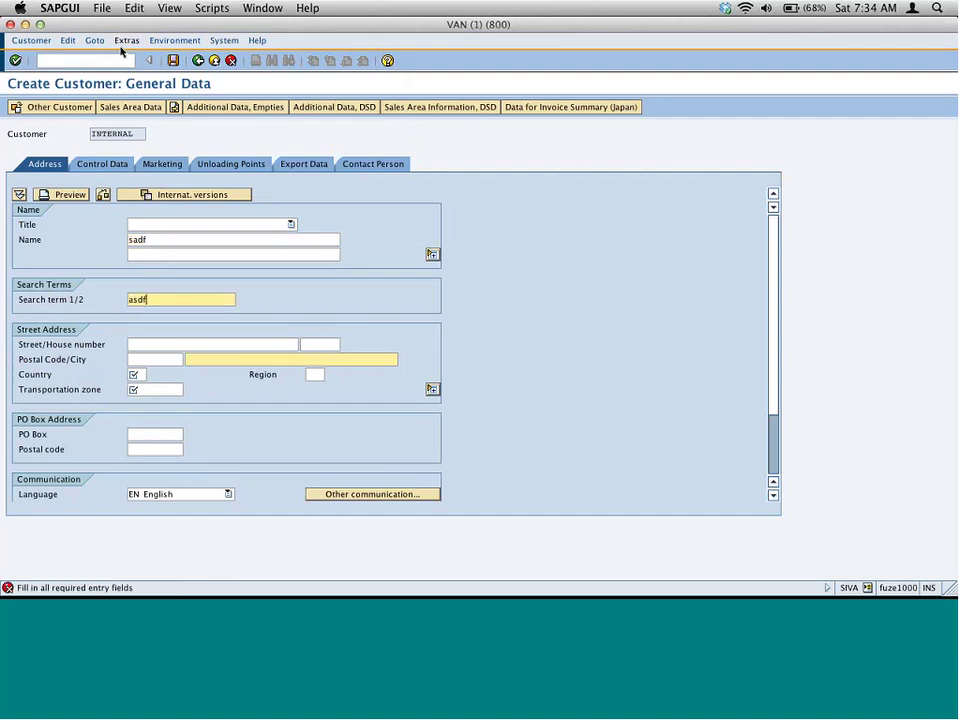
key(Return)
text(asdf)
key(Tab)
text(us)
key(Tab)
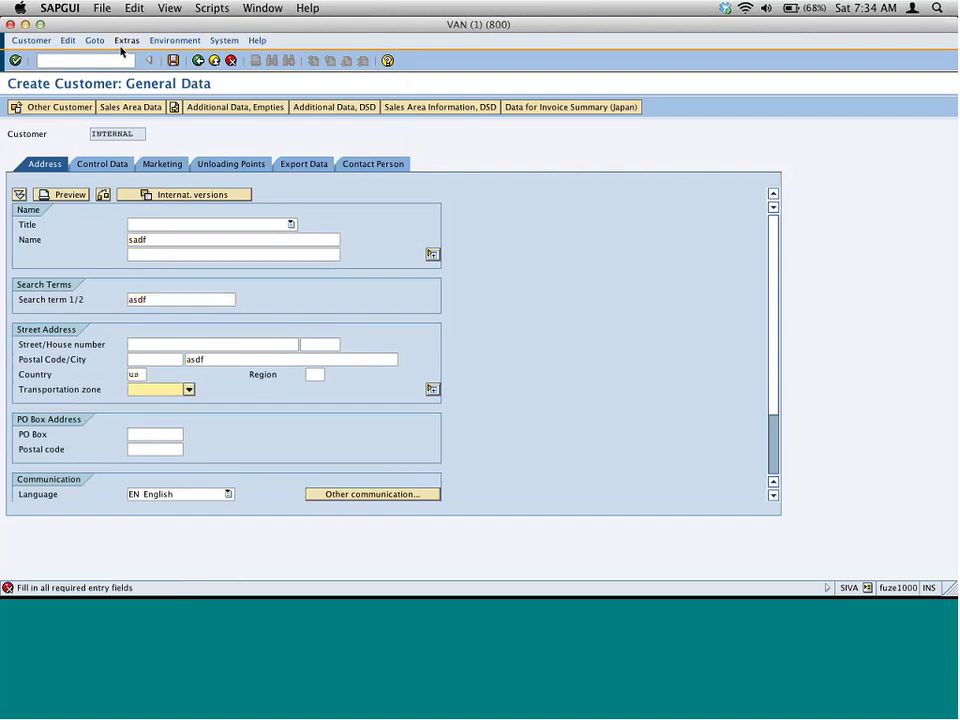
key(F4)
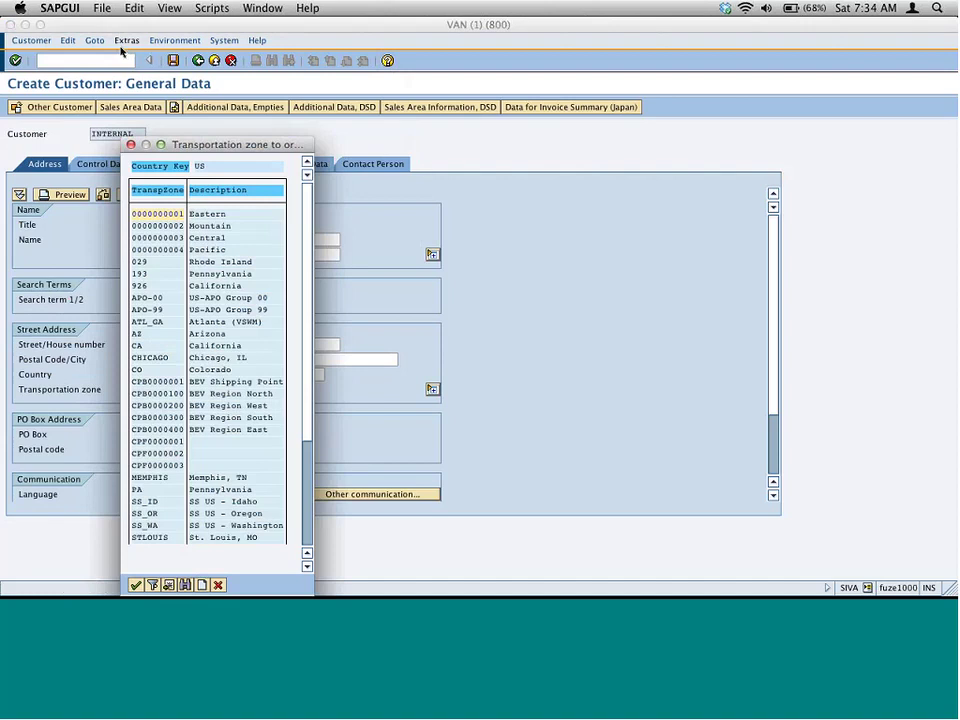
key(Return)
key(Return)
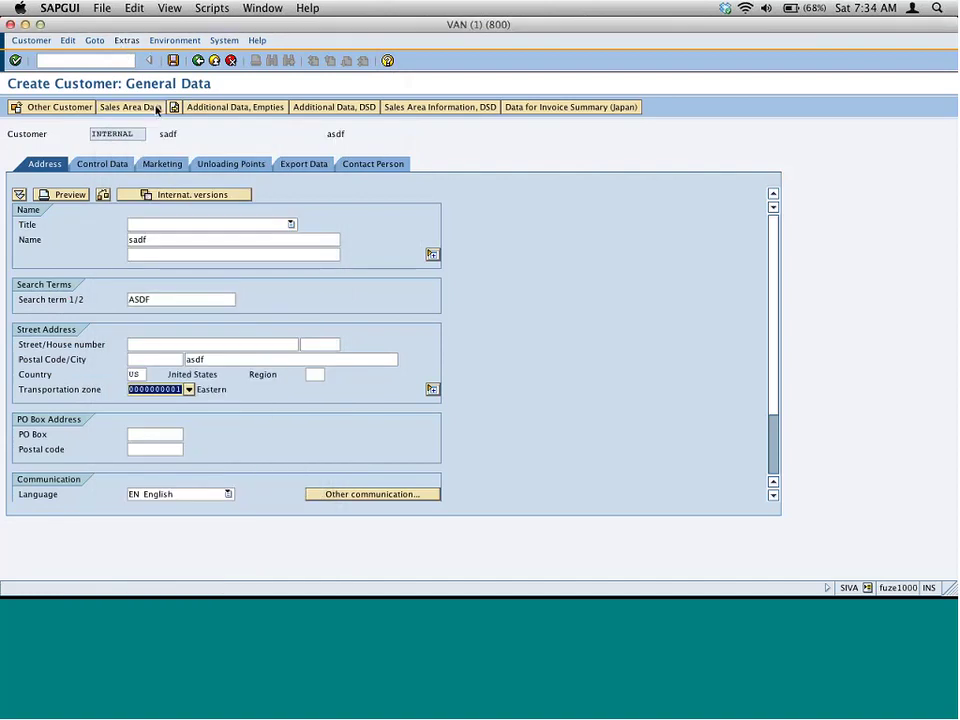
Set the shipping conditions to 01 in the customer's sales area data.
click(157, 108)
click(82, 208)
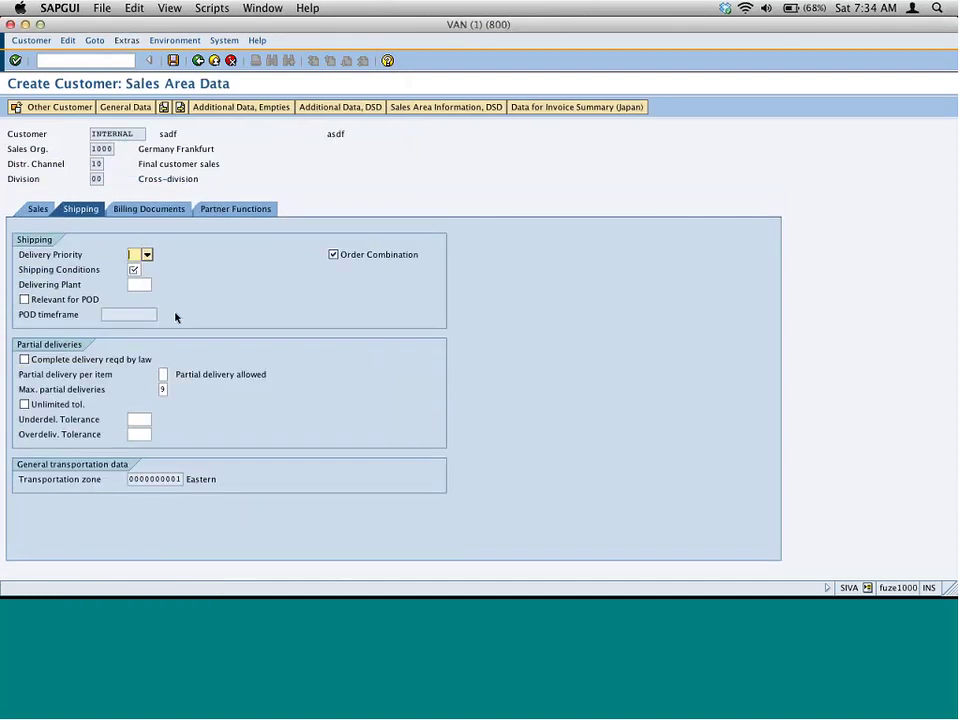
click(138, 284)
click(134, 270)
text(01)
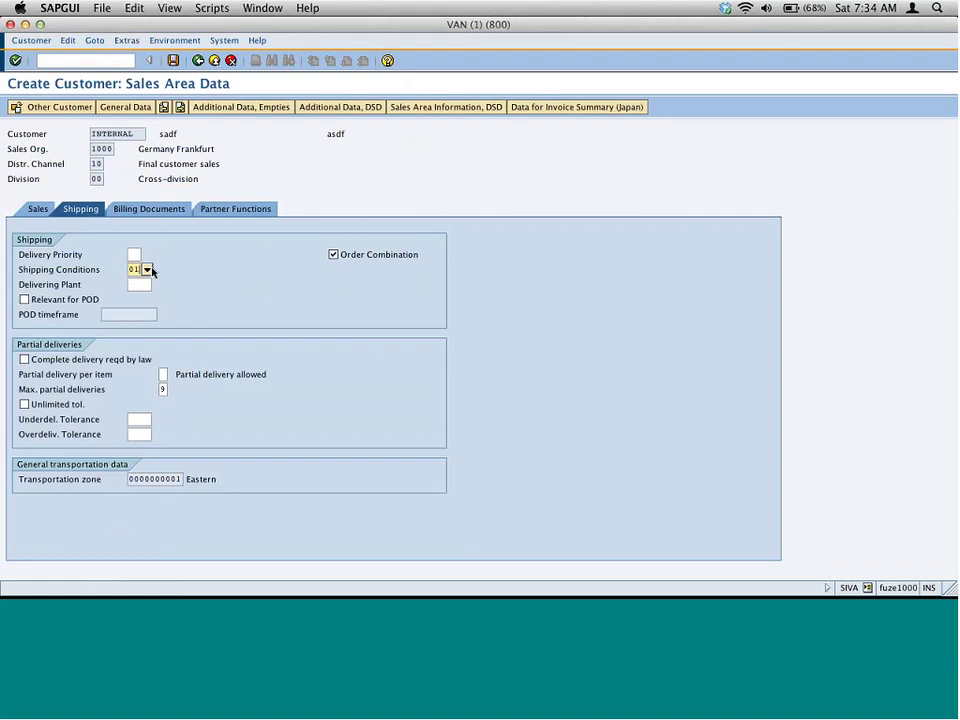
key(Return)
Set the tax classification for Germany's output tax MWST to 1 in the billing data.
click(148, 208)
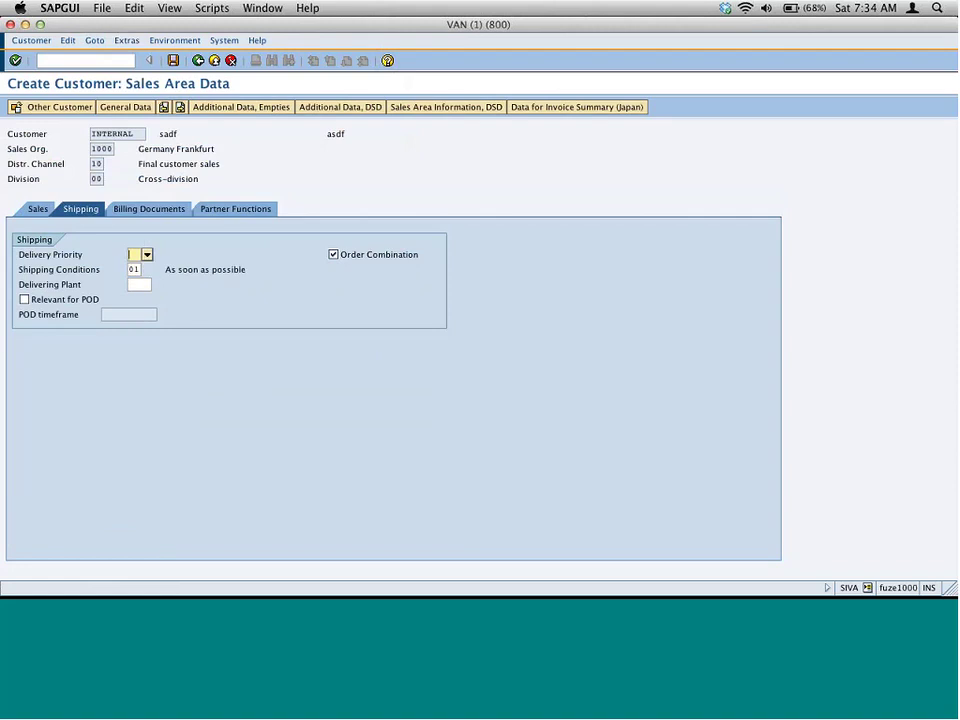
text(1)
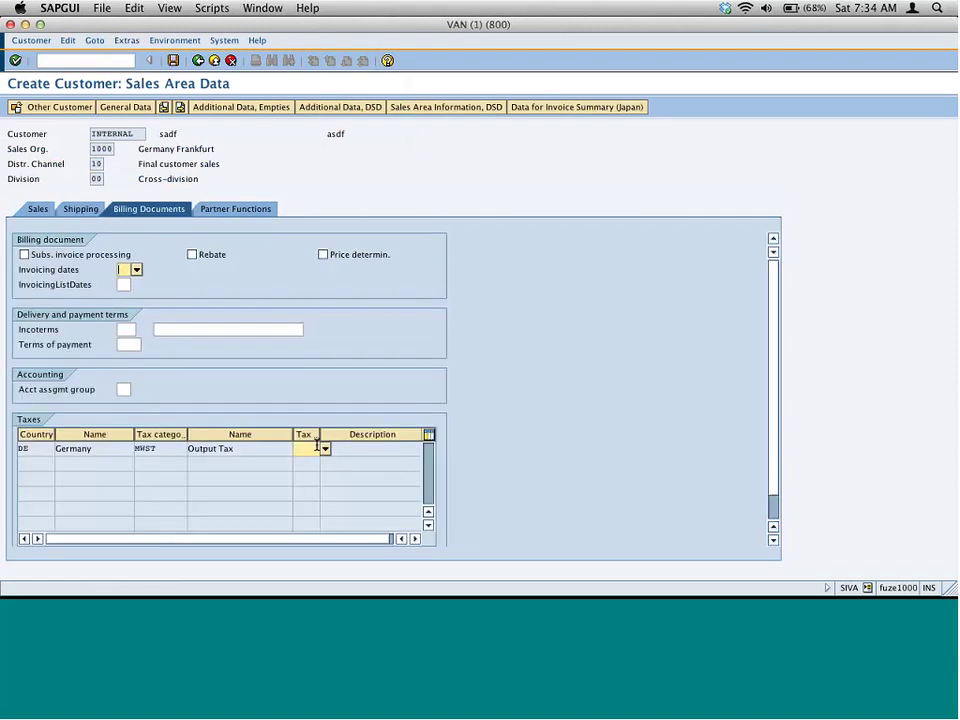
key(Return)
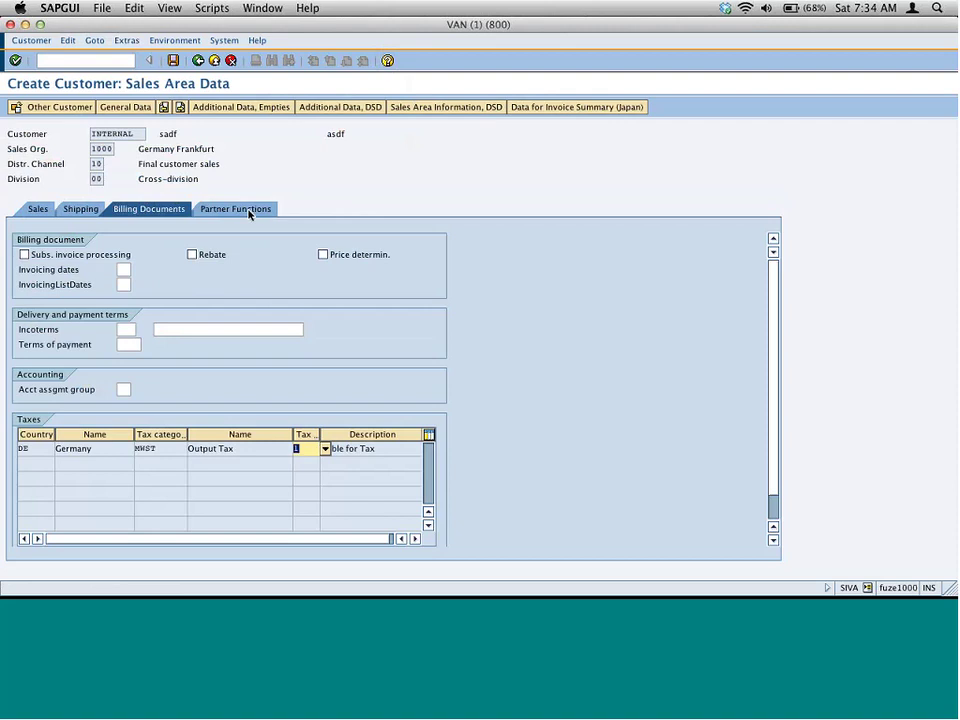
Add partner function ZD with the existing partner's customer number, save the new customer, and exit customer creation.
click(236, 209)
click(24, 328)
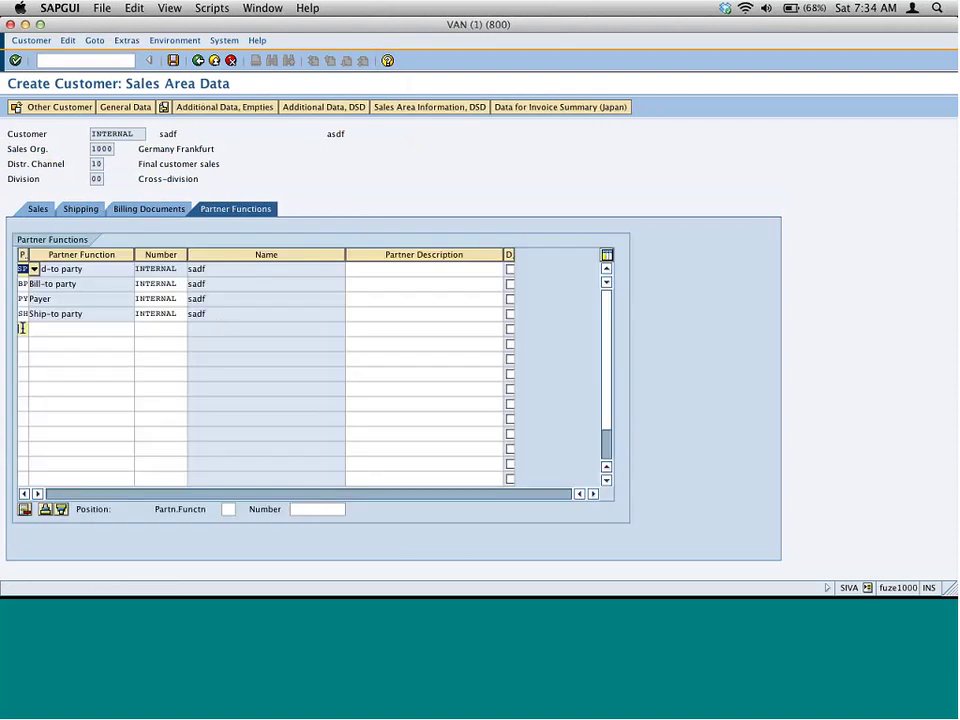
text(zd)
key(Tab)
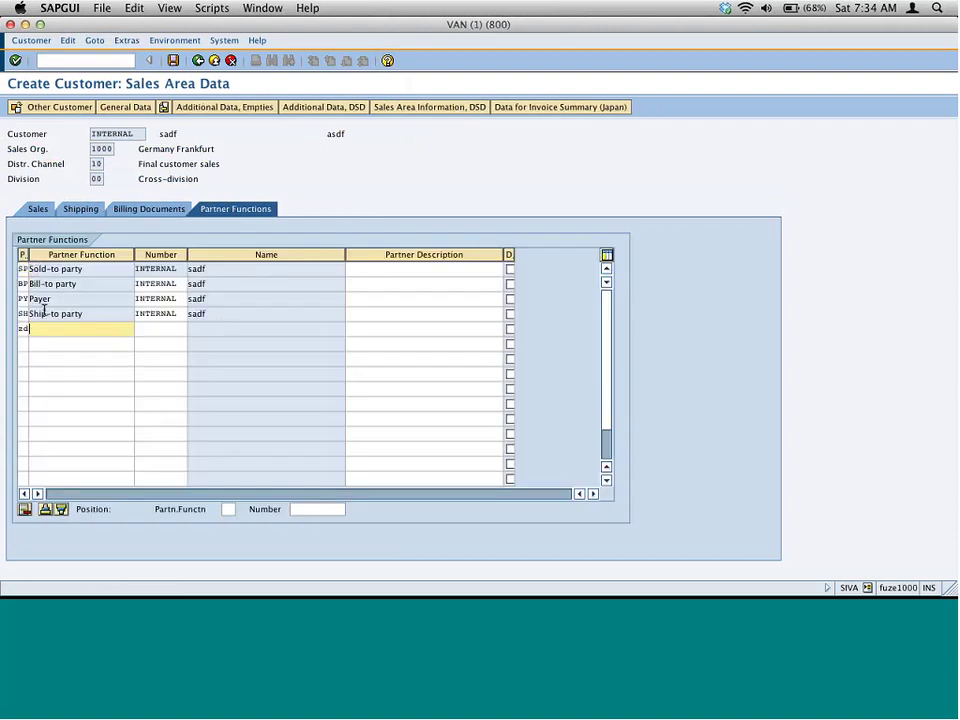
text(27)
key(BackSpace)
key(BackSpace)
key(Tab)
text(2)
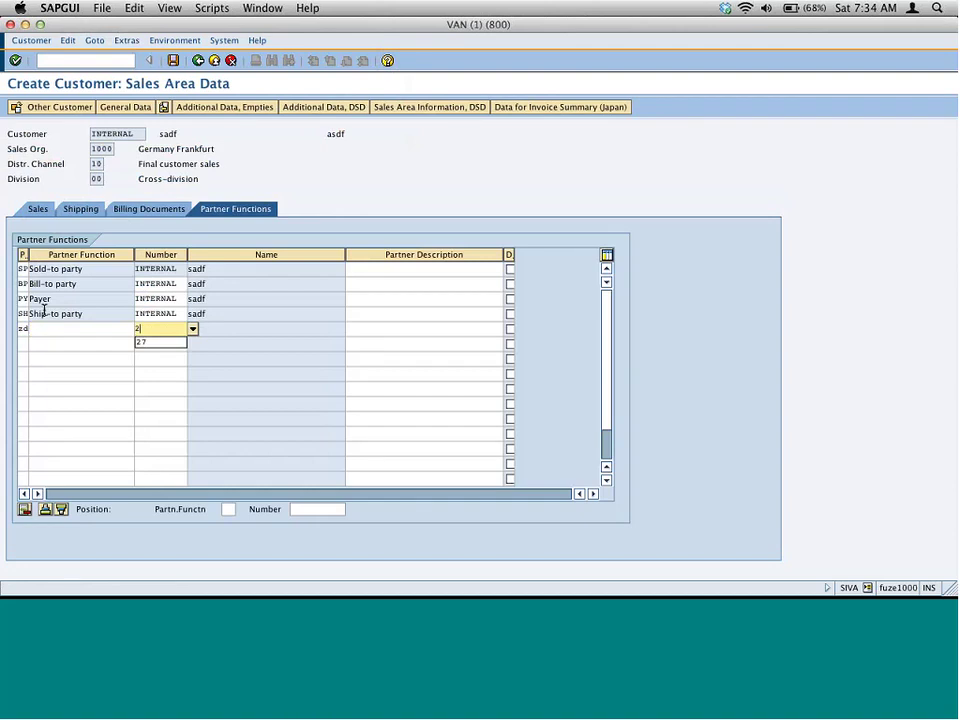
text(7)
key(Return)
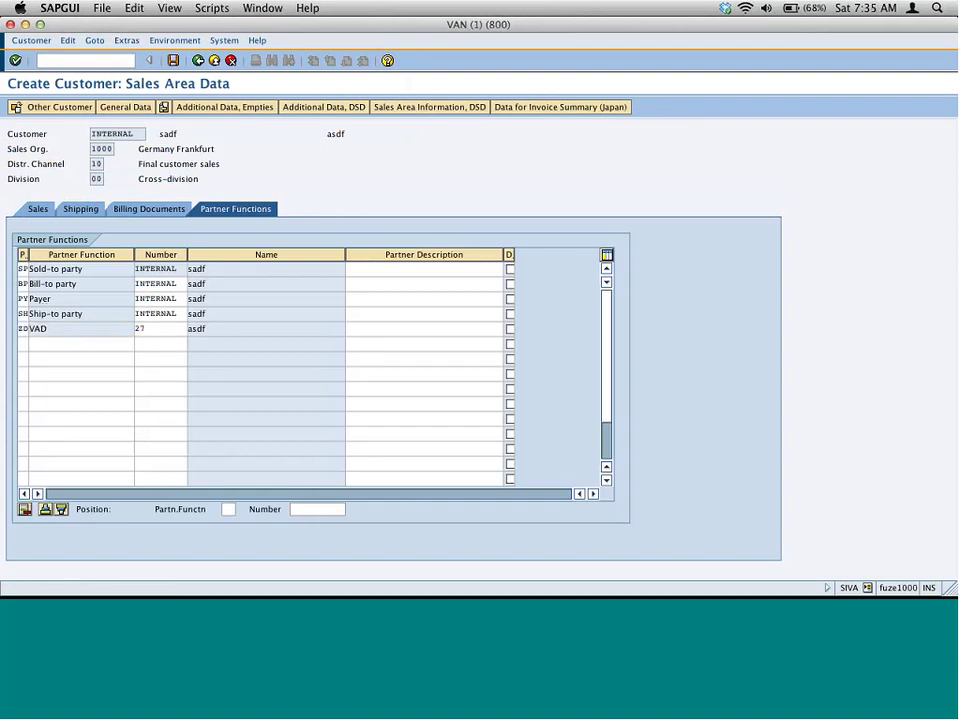
click(173, 60)
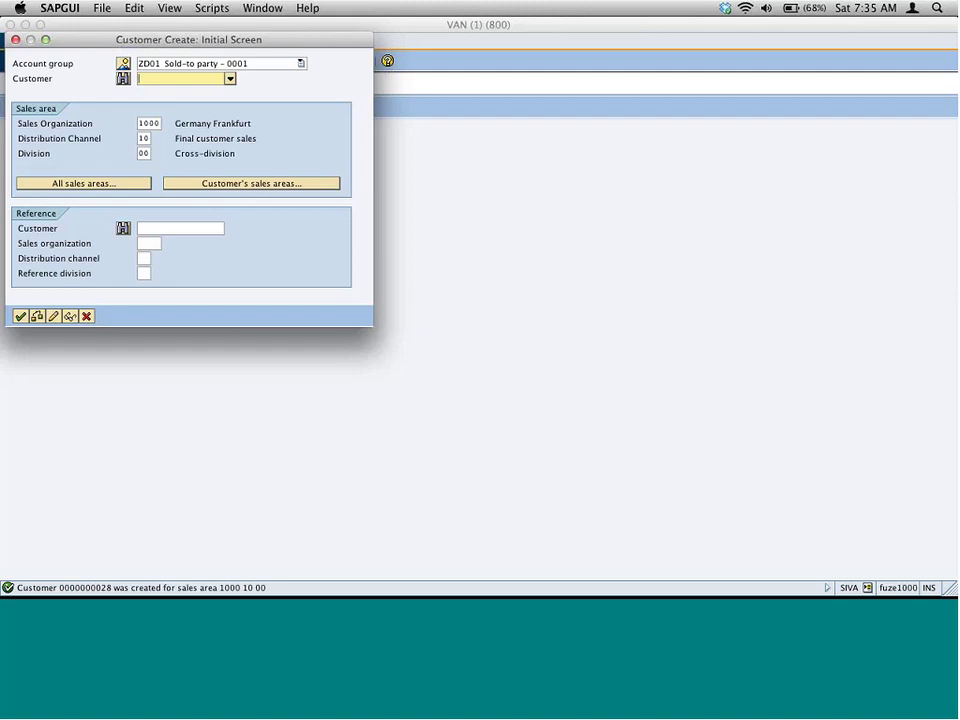
click(87, 316)
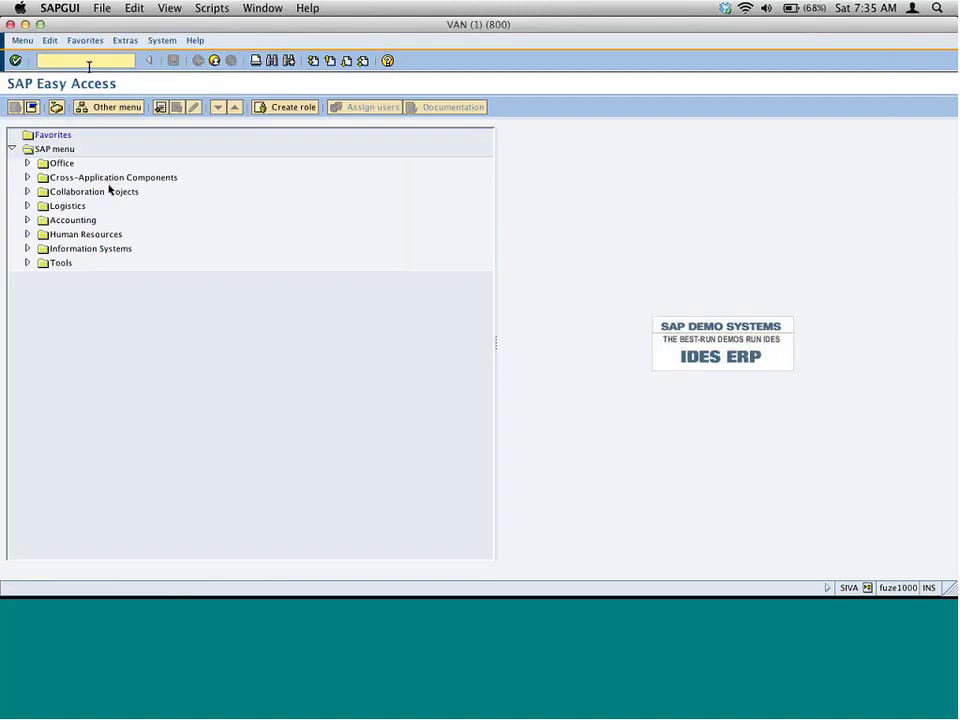
Start transaction VOPAN and open partner determination for Sales Doc Header in change mode.
text(vop)
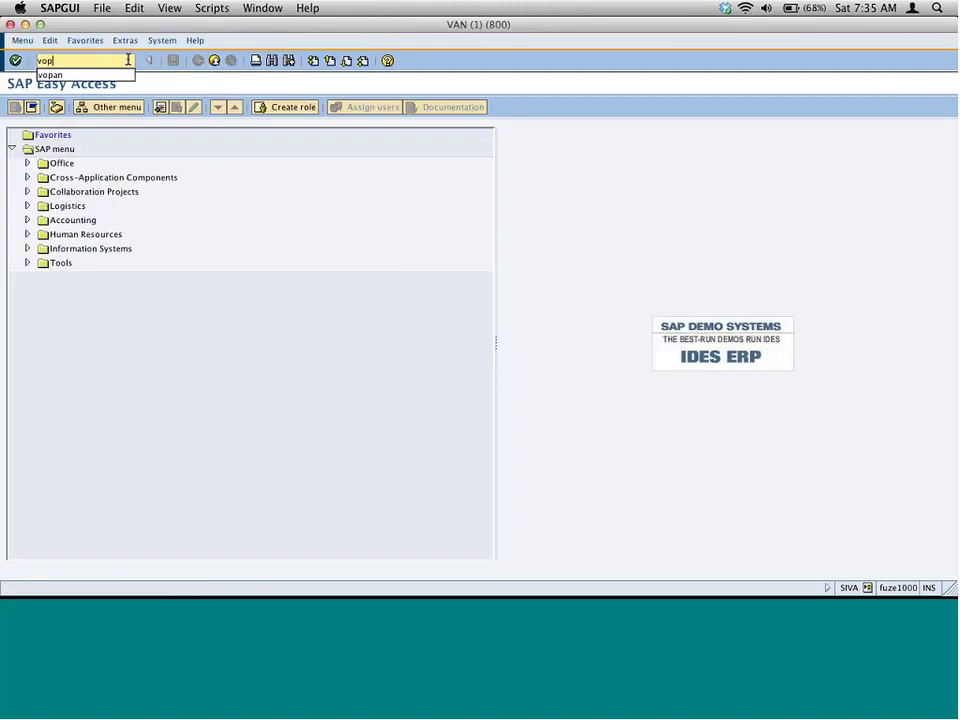
text(an)
key(Return)
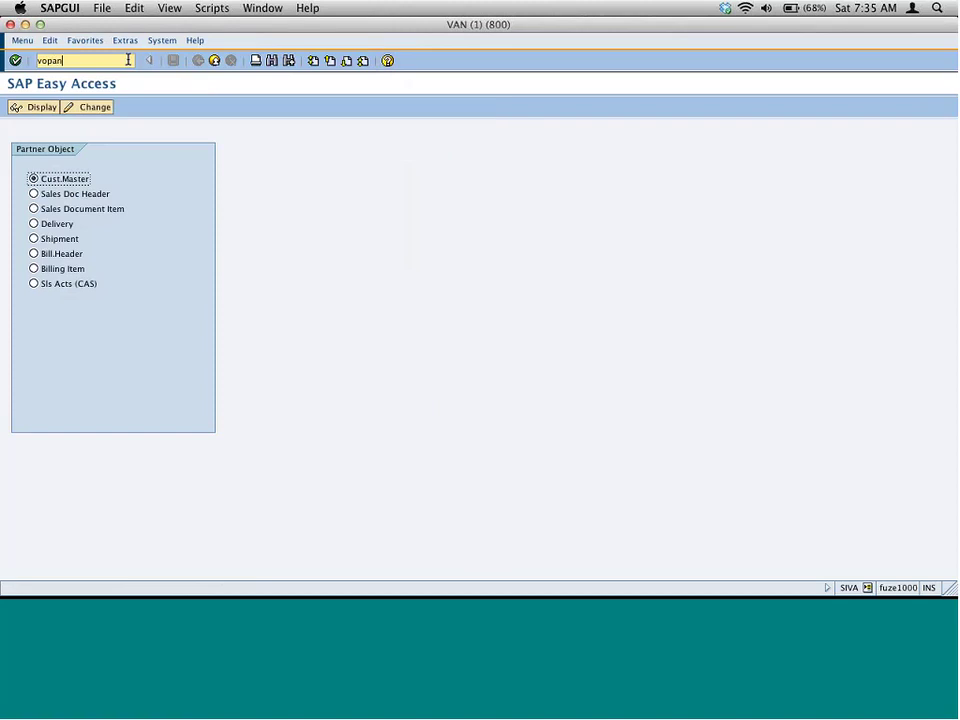
click(64, 195)
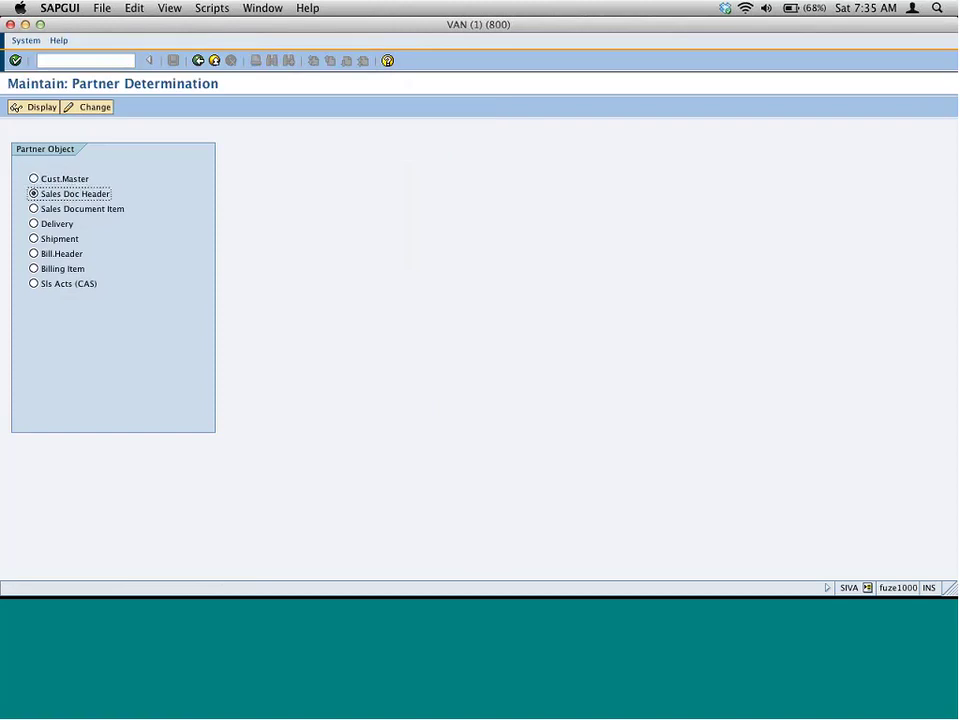
click(86, 108)
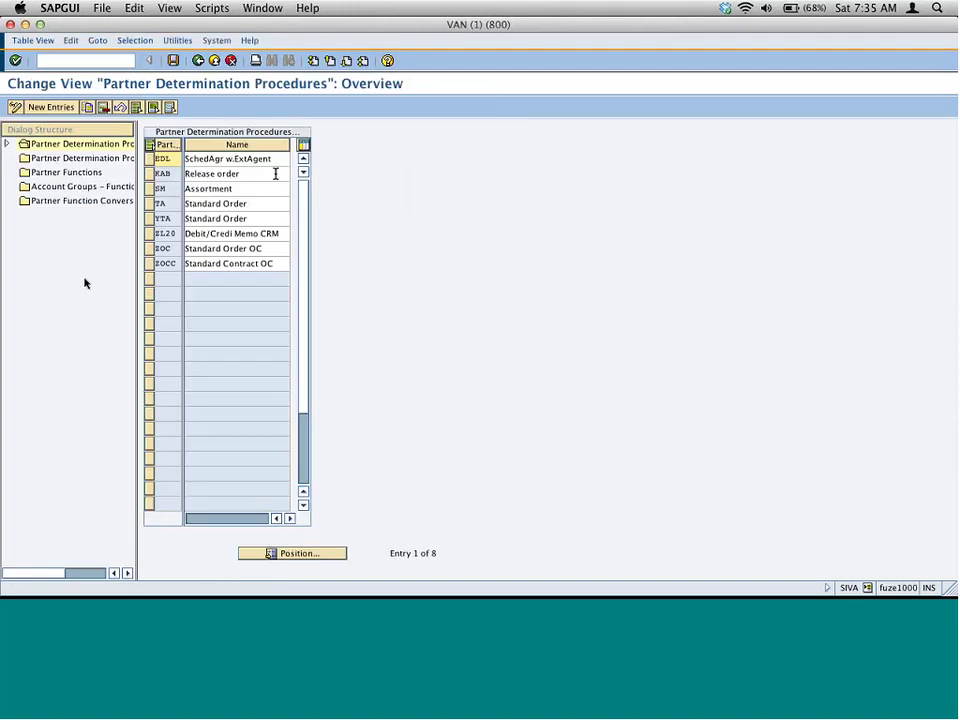
Look up sales document type ZRAJ in the partner determination procedure assignment and widen the procedure column to check its procedure.
click(111, 160)
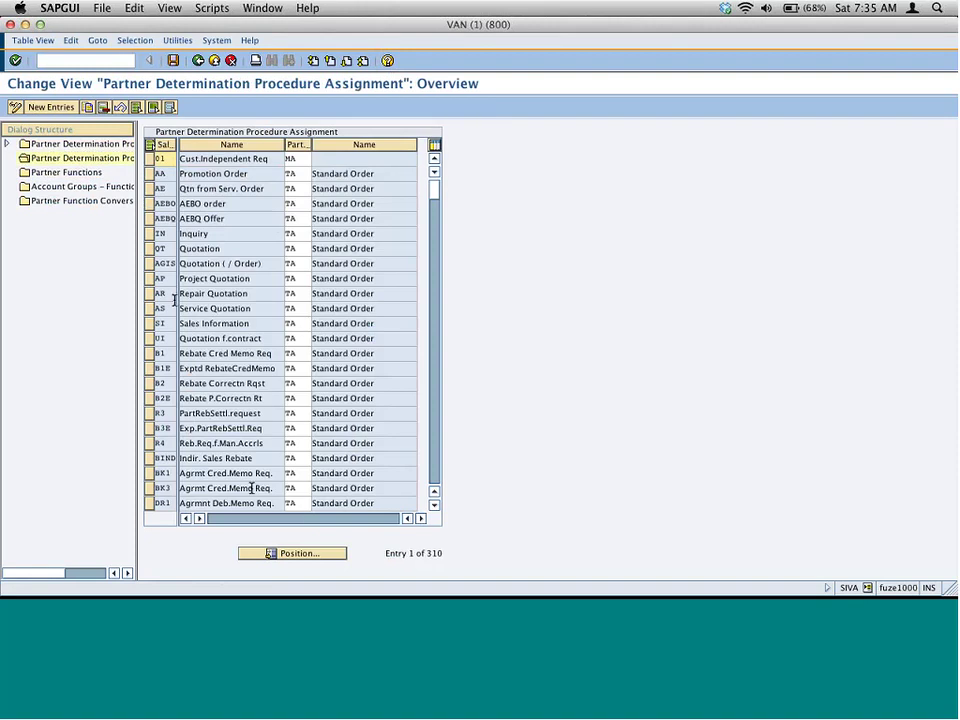
click(278, 553)
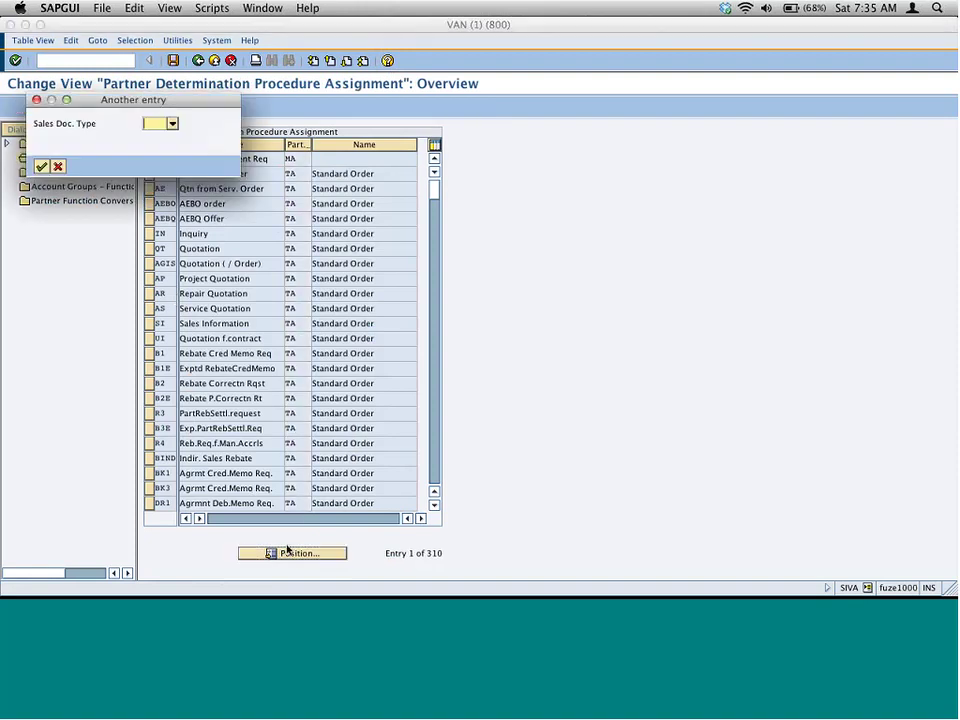
text(z)
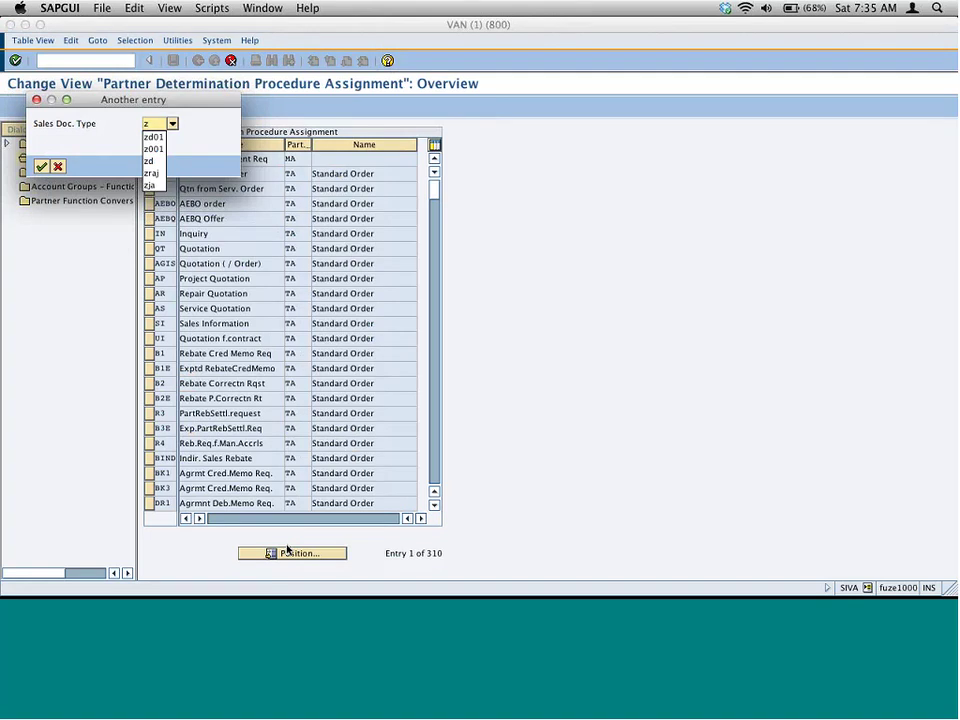
text(raj)
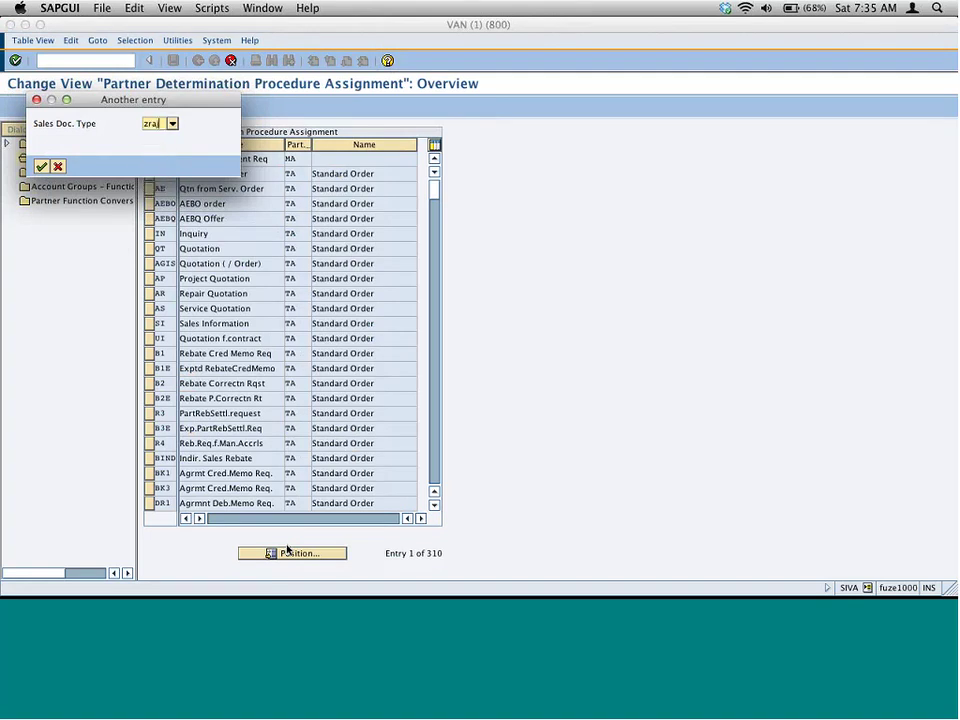
key(Return)
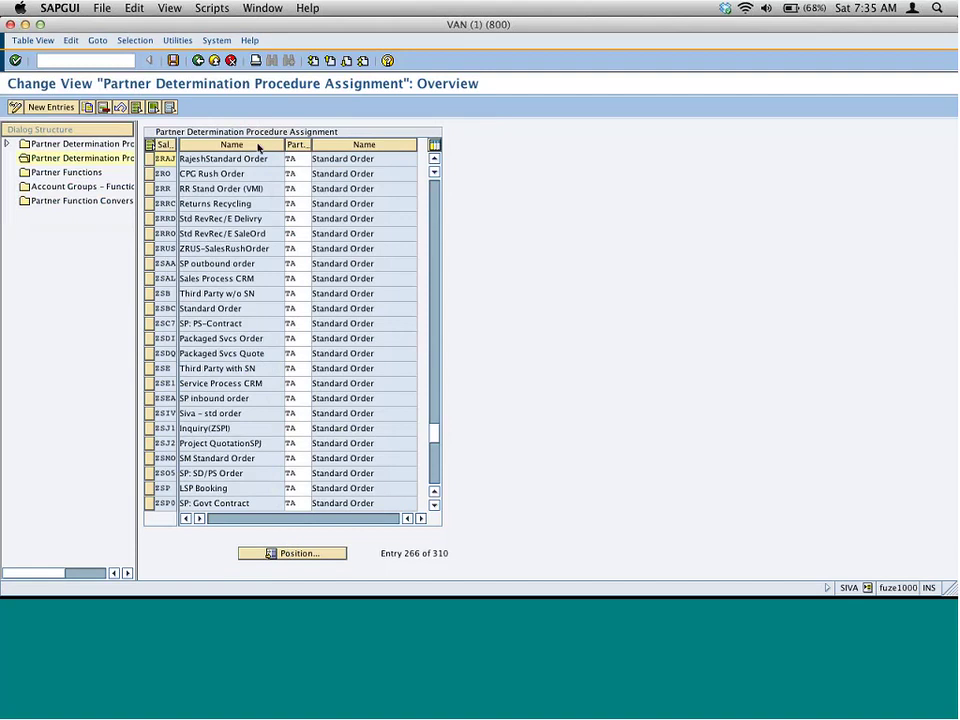
click(305, 157)
drag(310, 145, 333, 147)
double_click(313, 159)
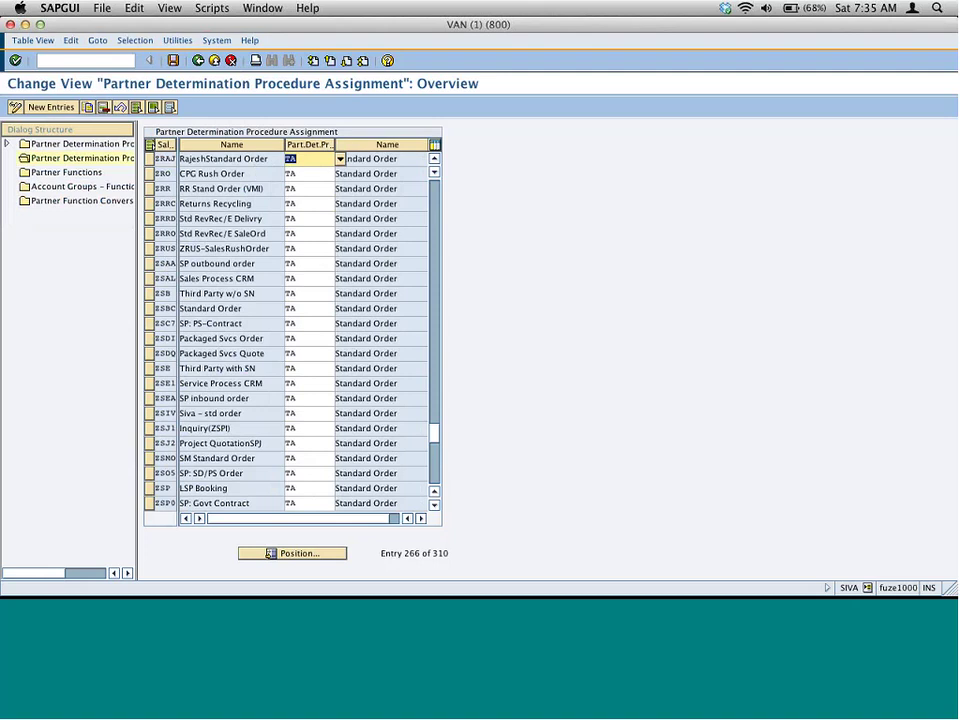
Copy partner determination procedure TA to a new procedure ZD01, including all dependent entries.
click(73, 147)
double_click(73, 152)
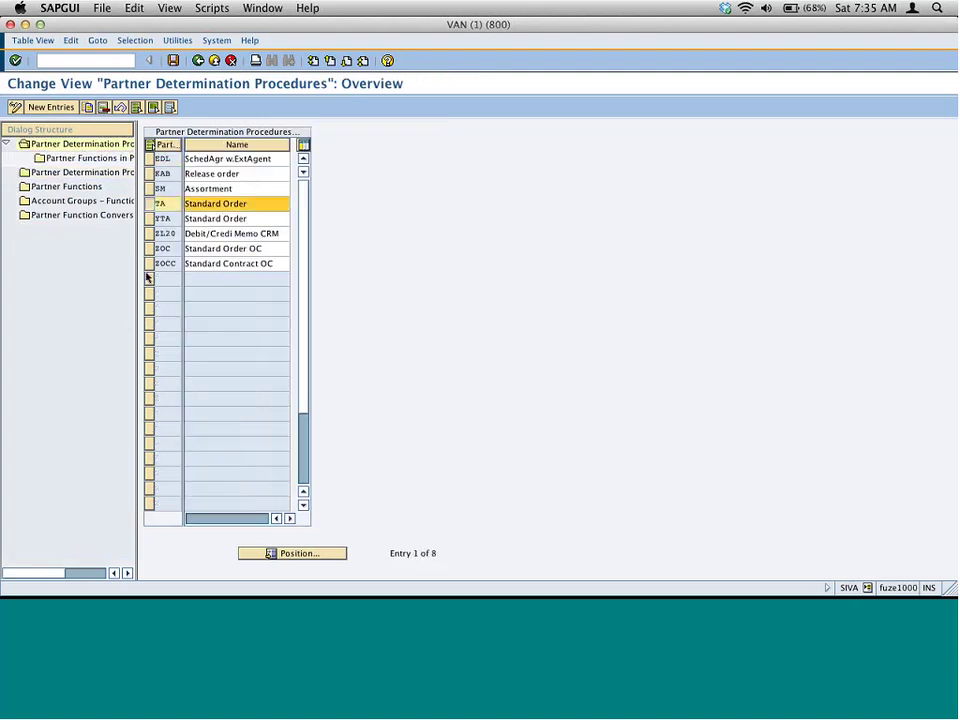
double_click(165, 203)
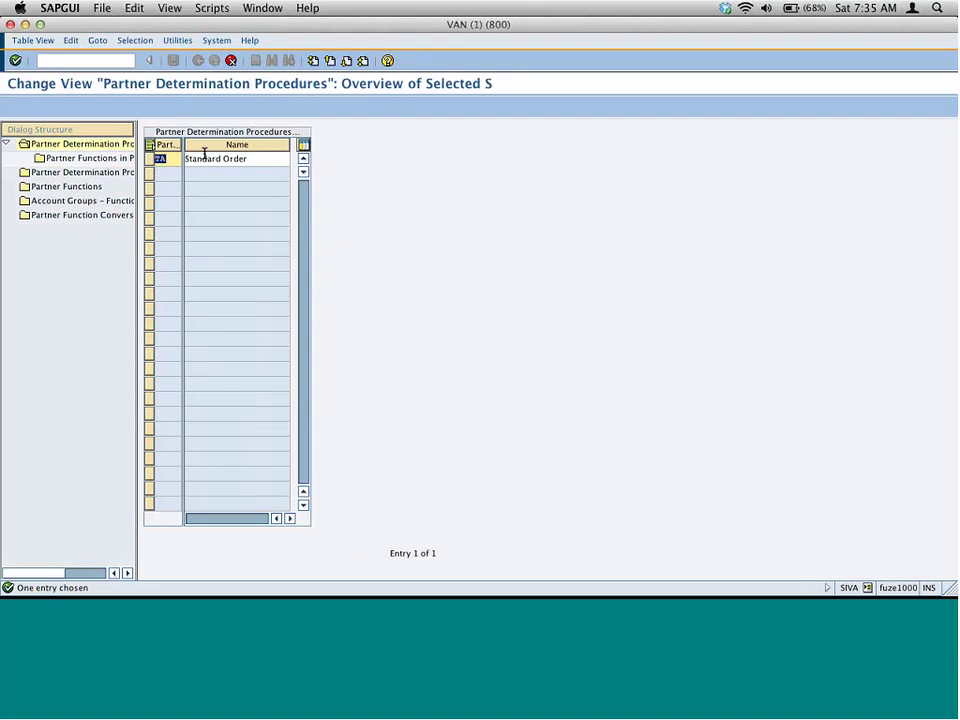
key(Delete)
key(Delete)
text(ZD)
key(Return)
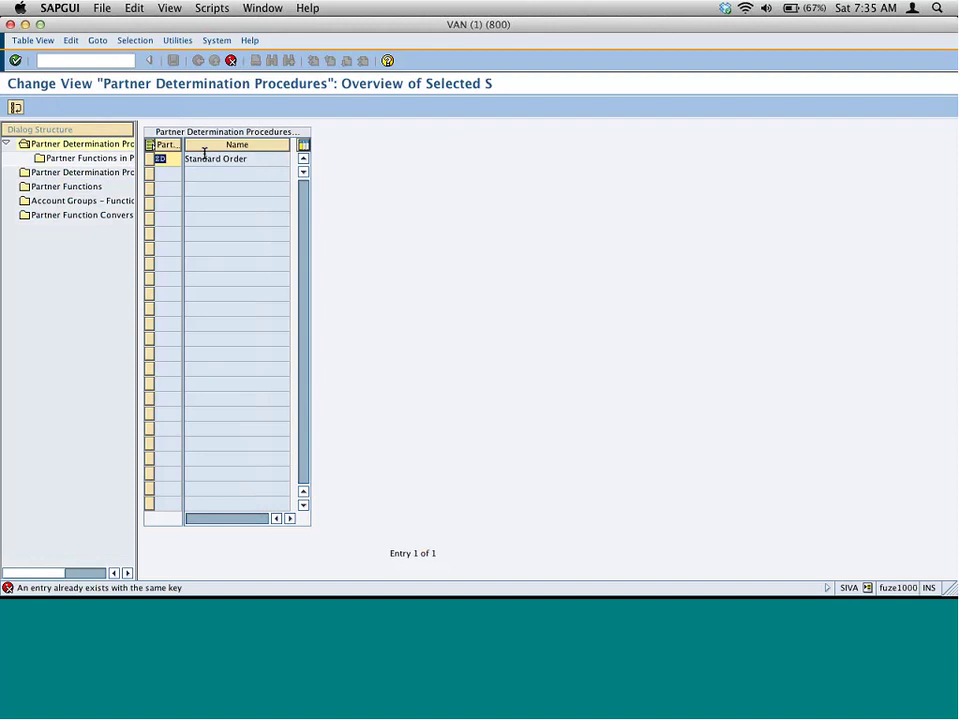
text(01)
key(Return)
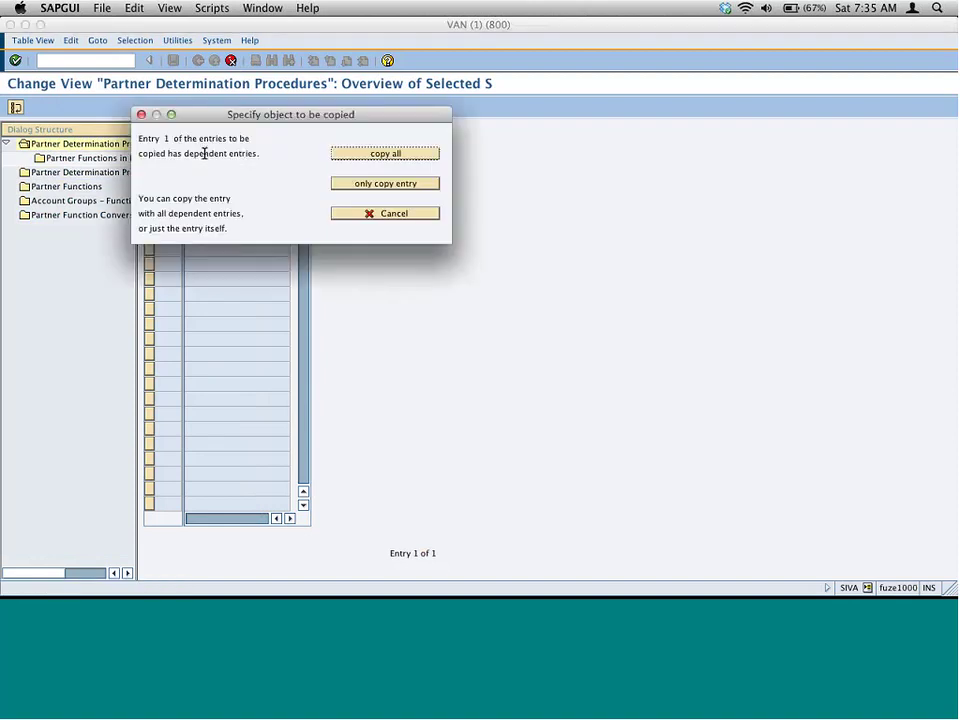
key(Return)
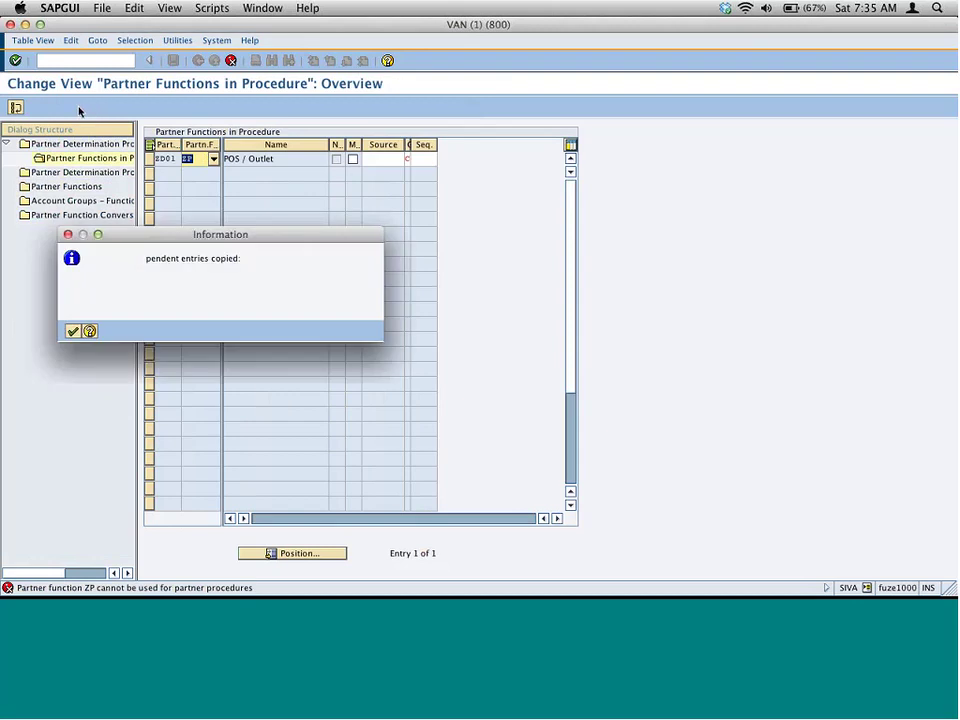
click(73, 331)
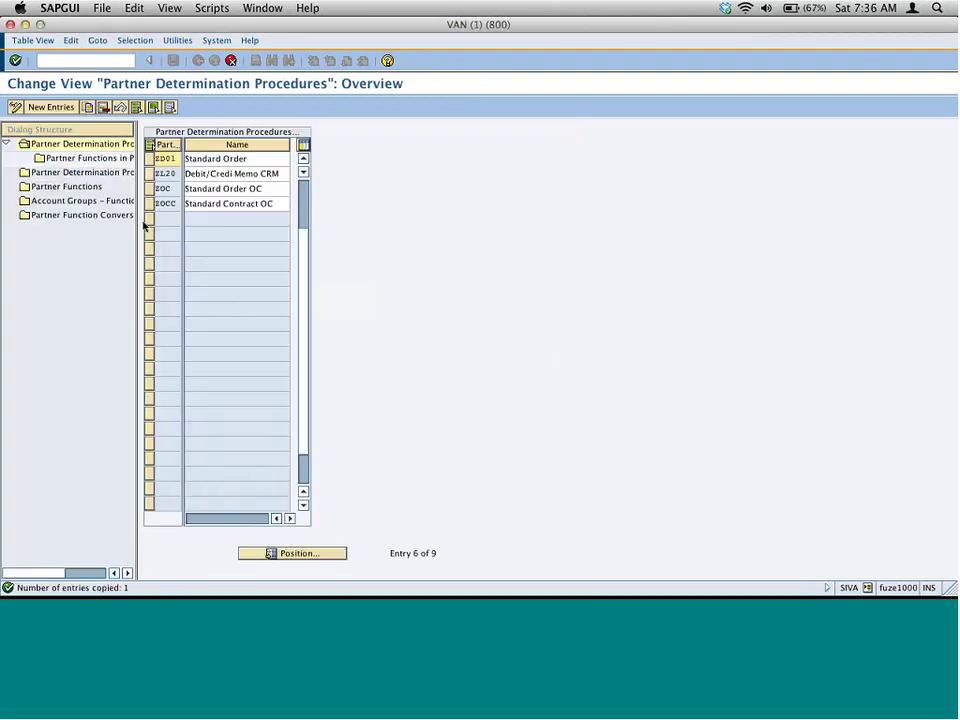
Open the partner functions of procedure ZD01 and look up partner function ZD in the list.
click(114, 159)
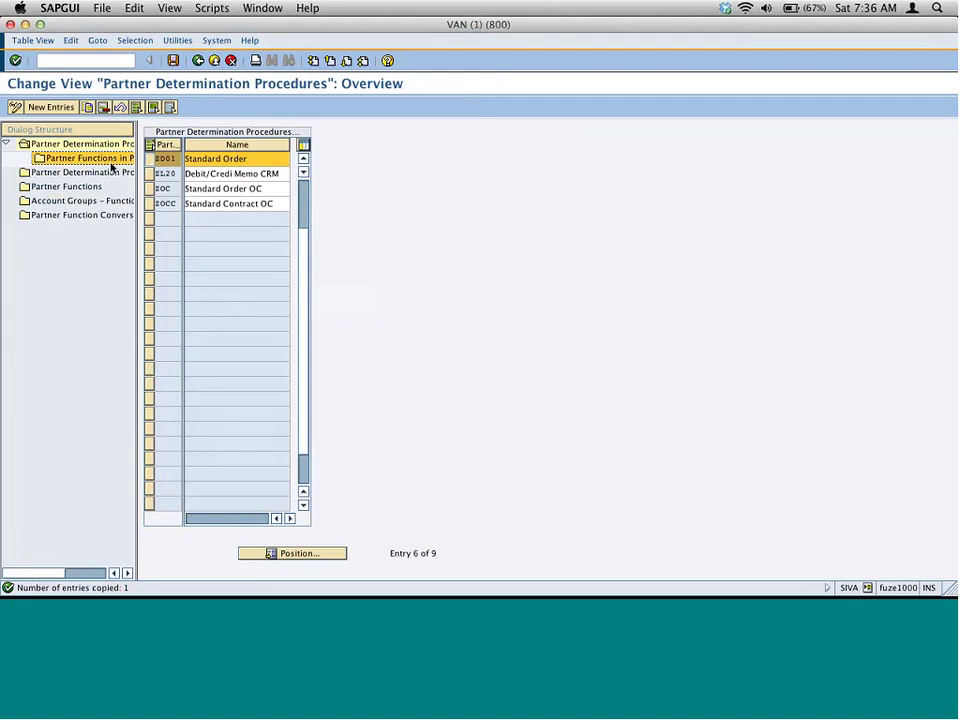
double_click(114, 160)
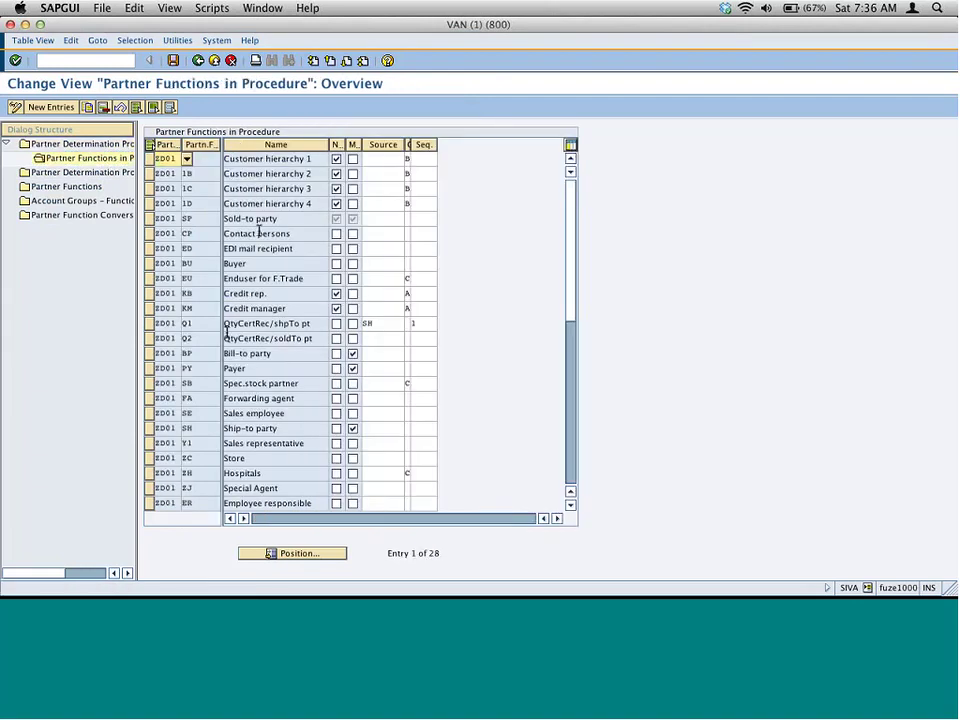
click(190, 263)
text(zd01)
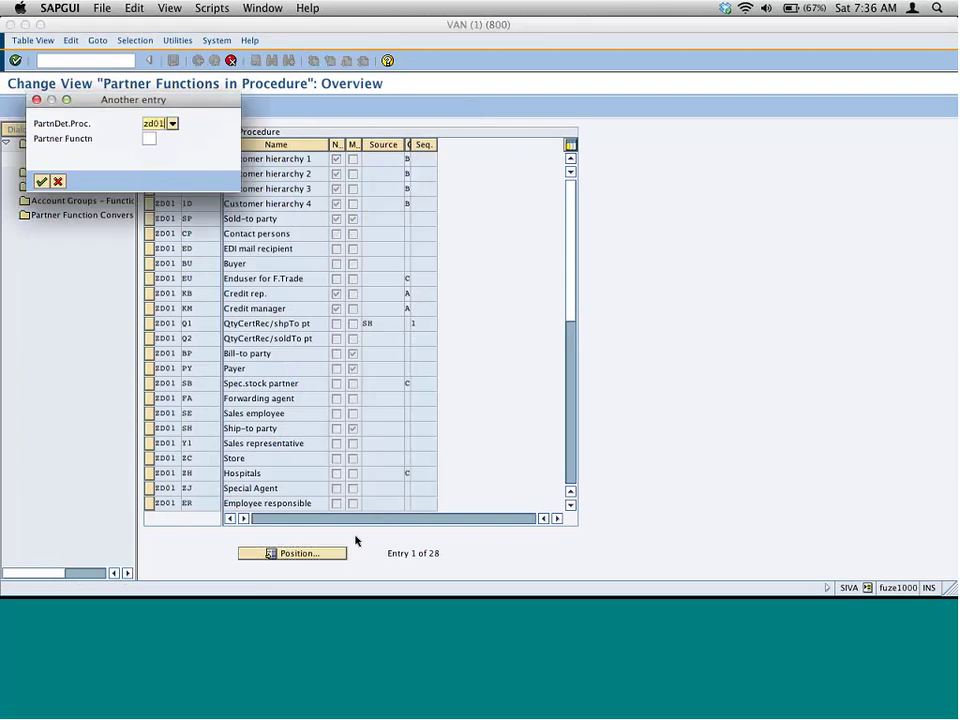
key(Tab)
text(zd)
key(Return)
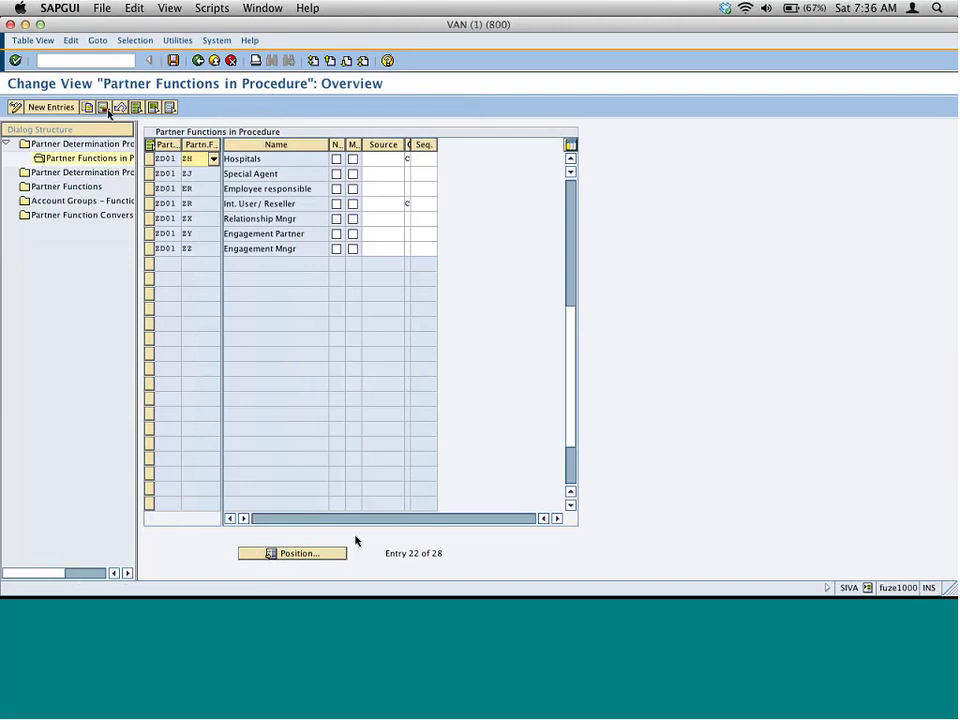
Add partner function ZD as a new entry in procedure ZD01.
click(55, 108)
click(212, 158)
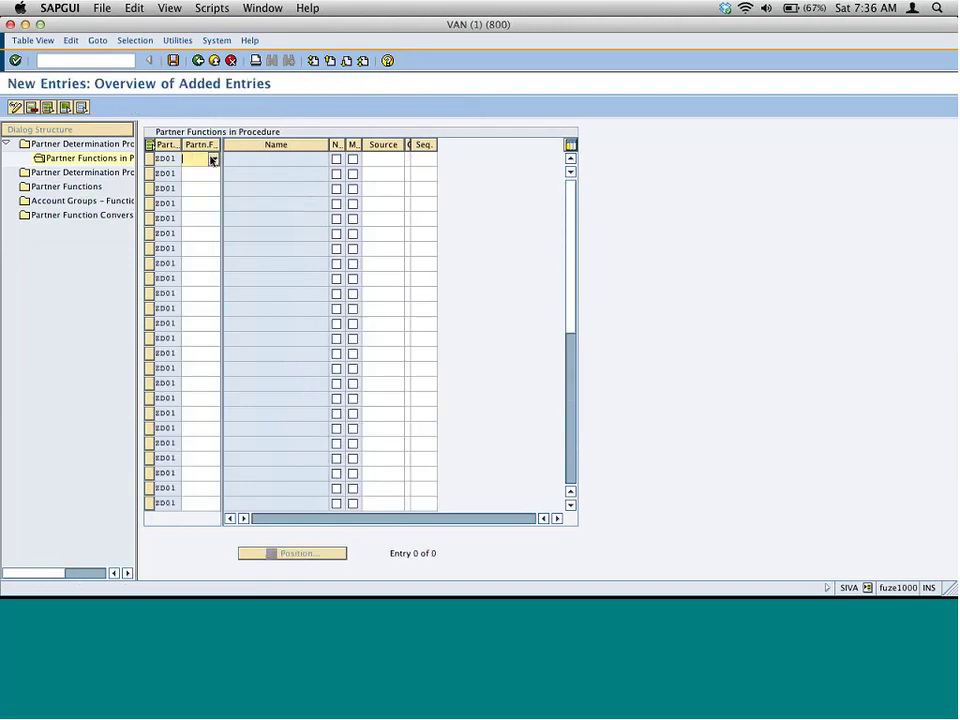
text(zd)
key(Return)
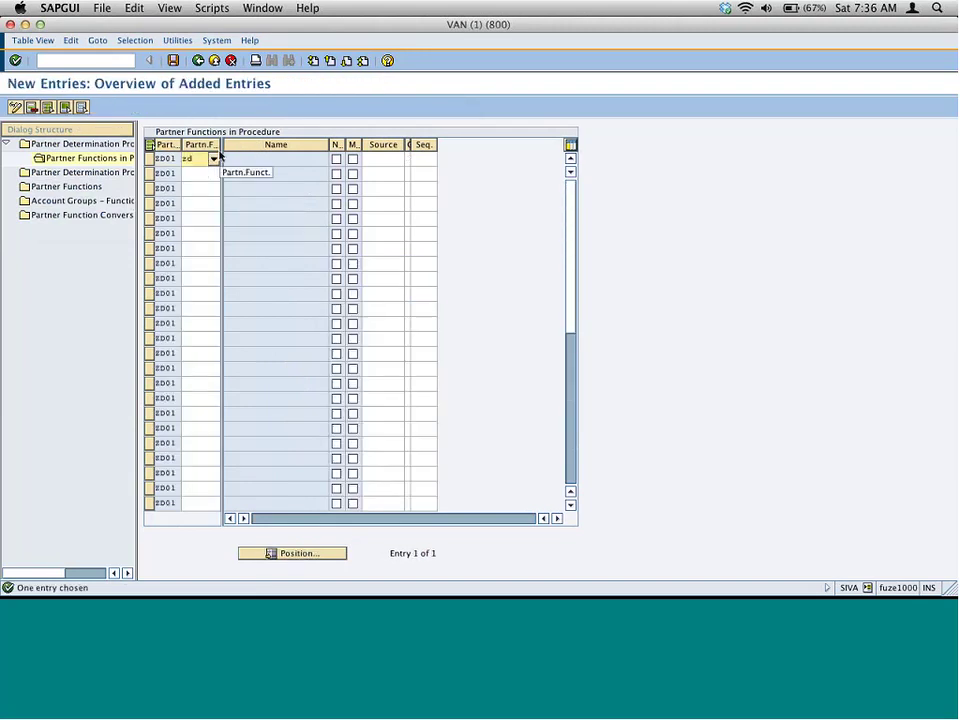
Widen the columns to review ZD's source, origin and sequence fields, and save the new entry with the proposed customizing request.
drag(333, 147, 381, 145)
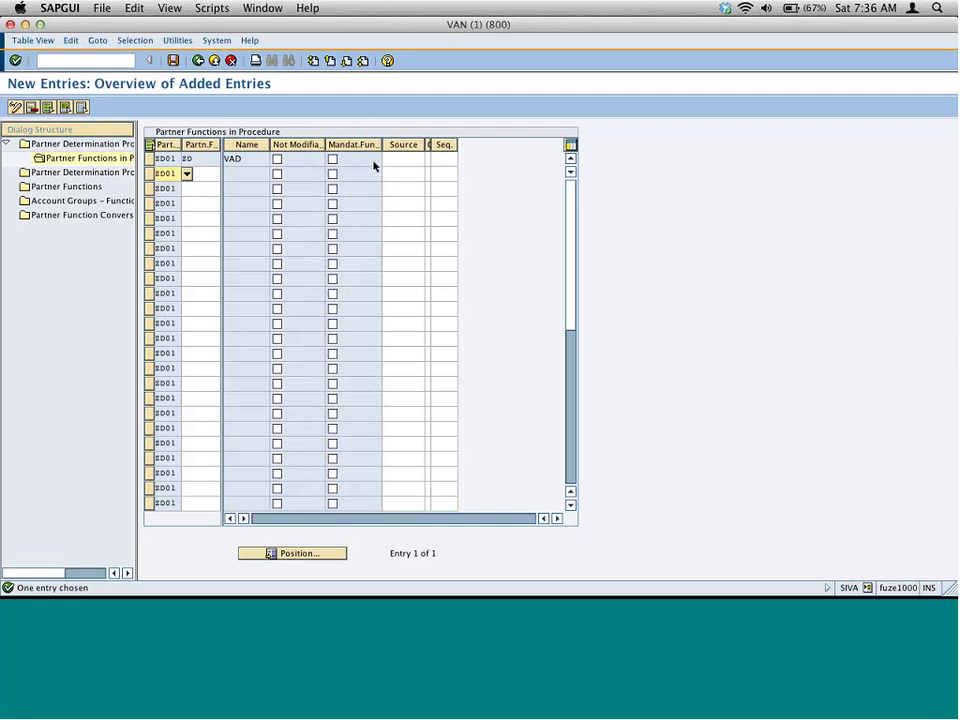
drag(445, 146, 470, 145)
click(418, 159)
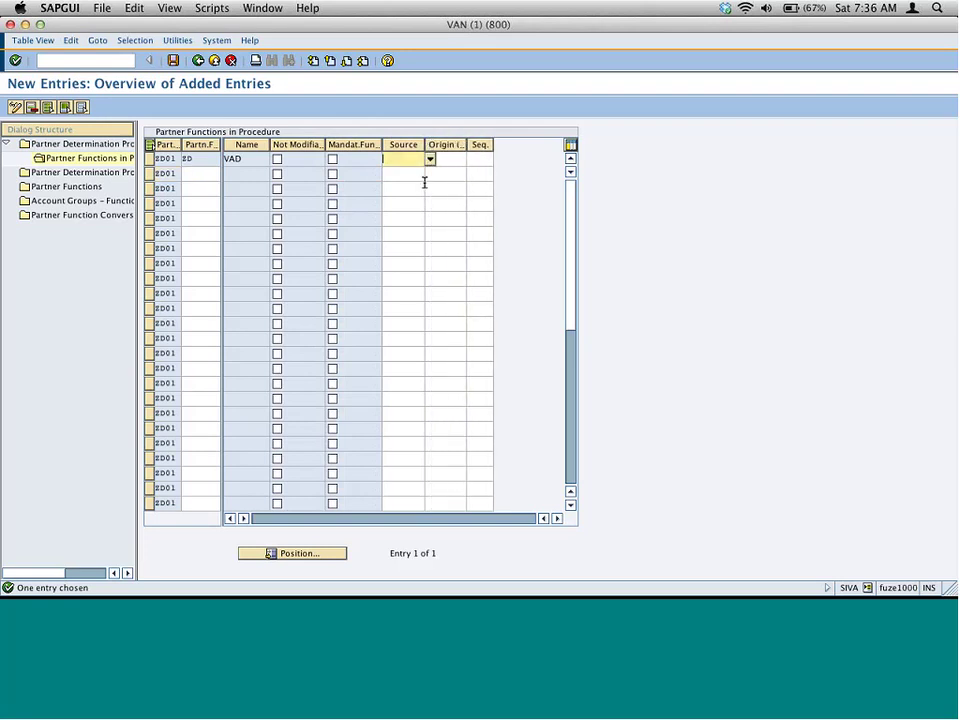
click(446, 159)
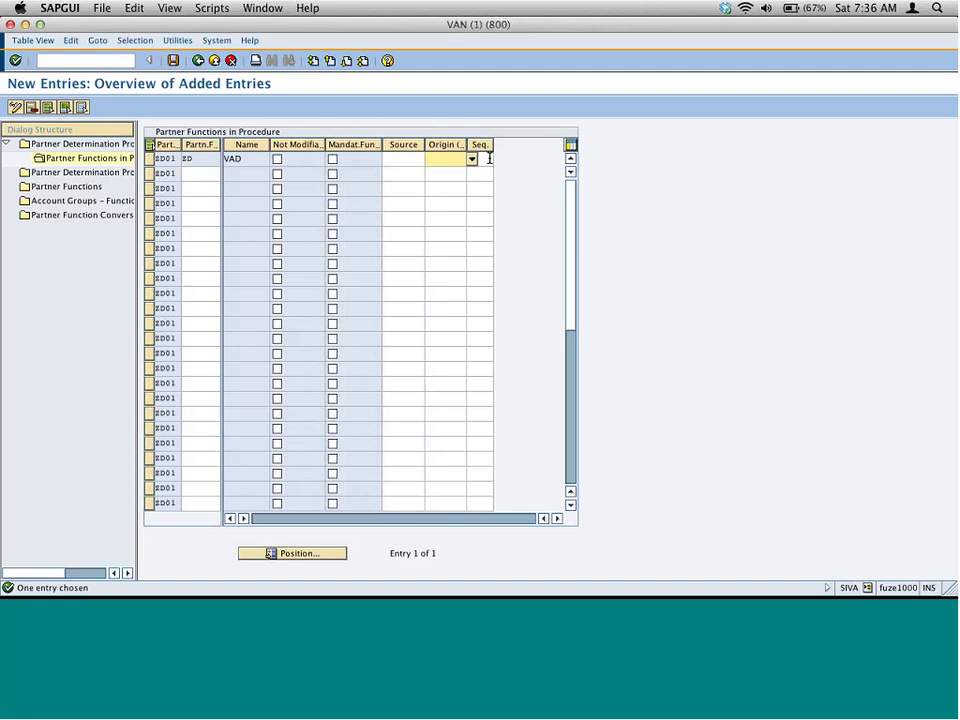
click(488, 158)
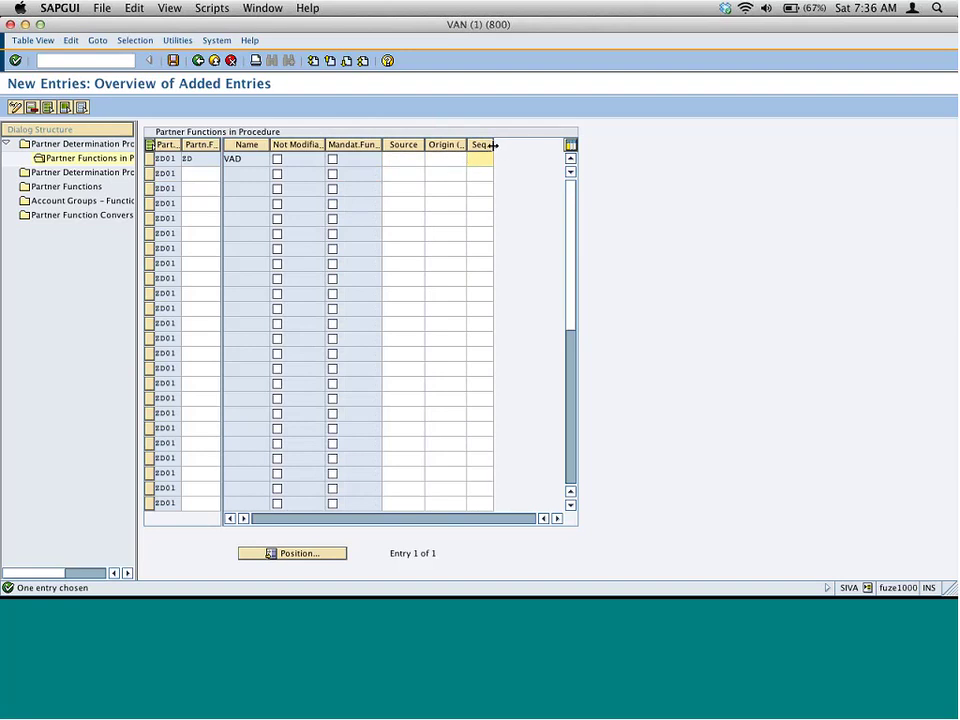
click(441, 159)
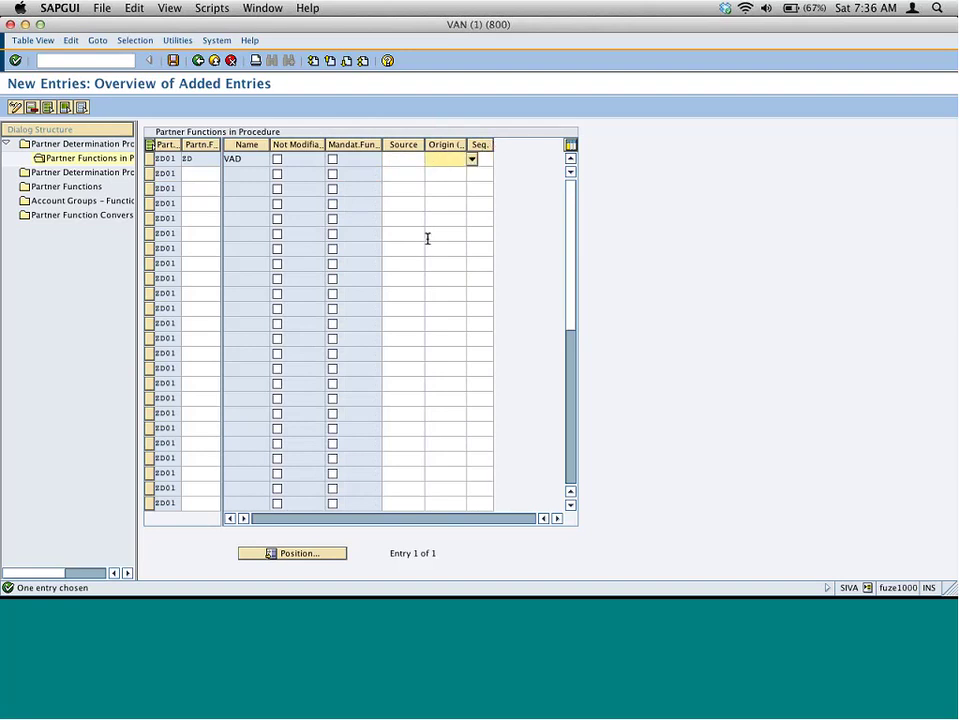
key(Return)
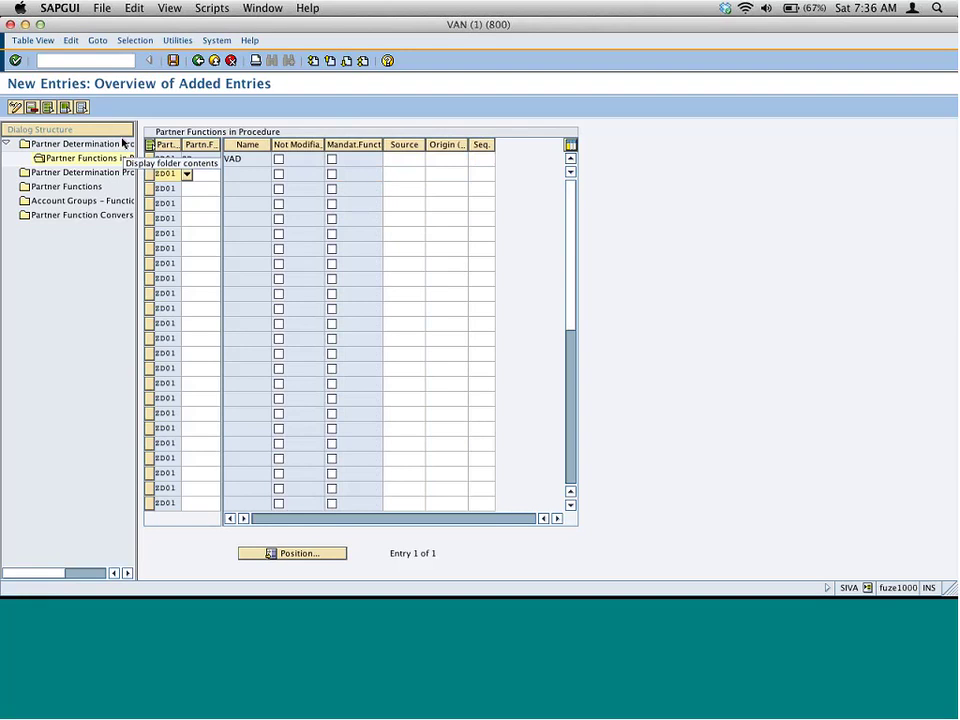
click(173, 62)
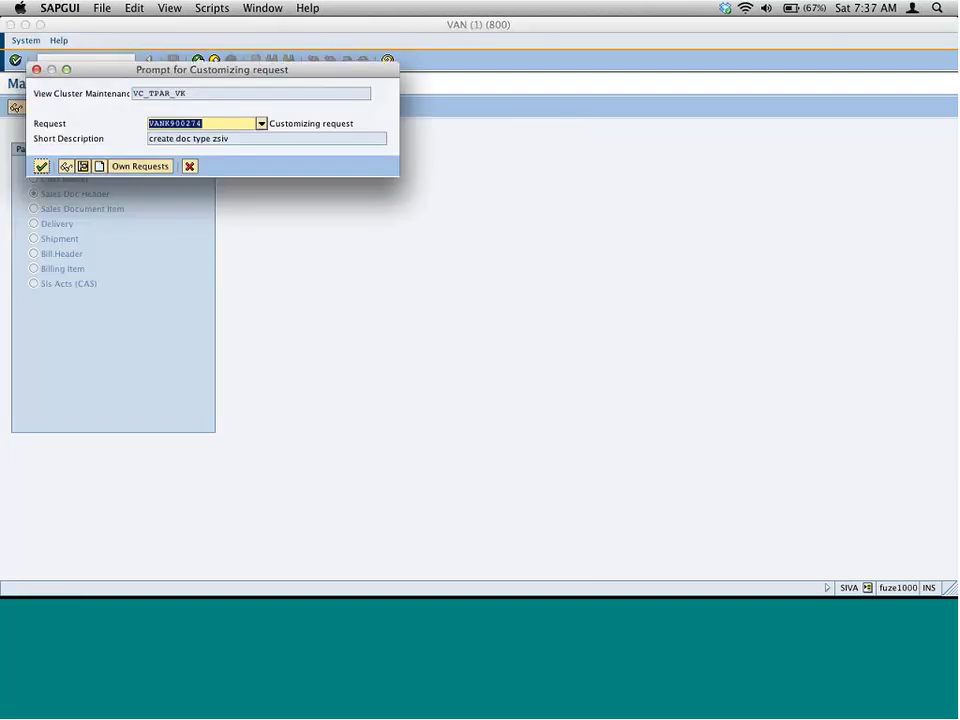
key(Return)
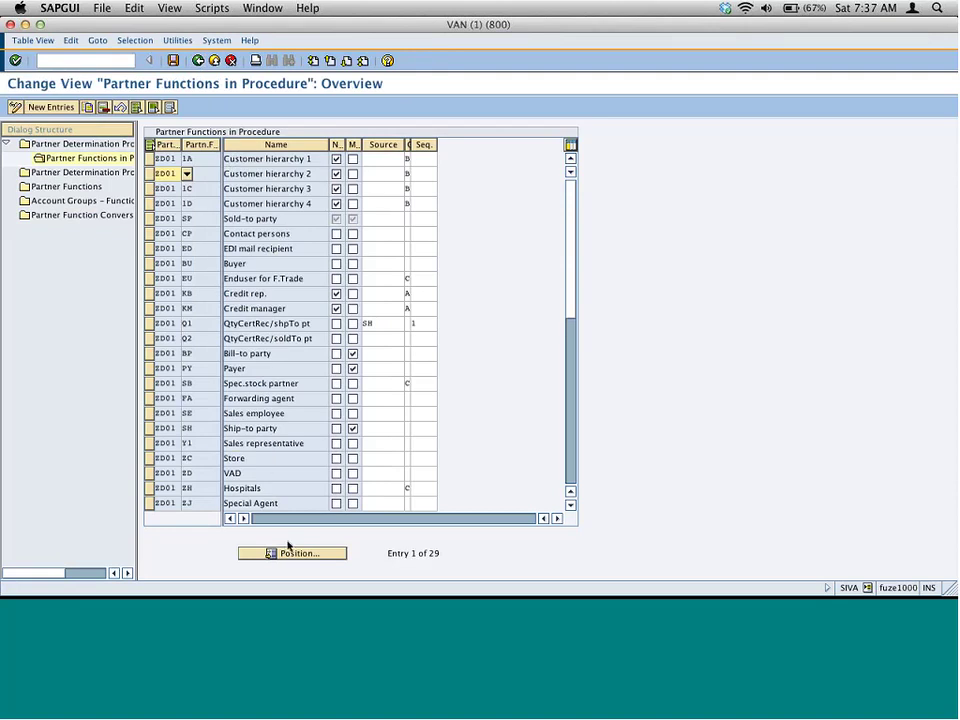
Find the payer, ship-to party and VAD entries in the partner functions of procedure ZD01.
click(288, 551)
text(zd01)
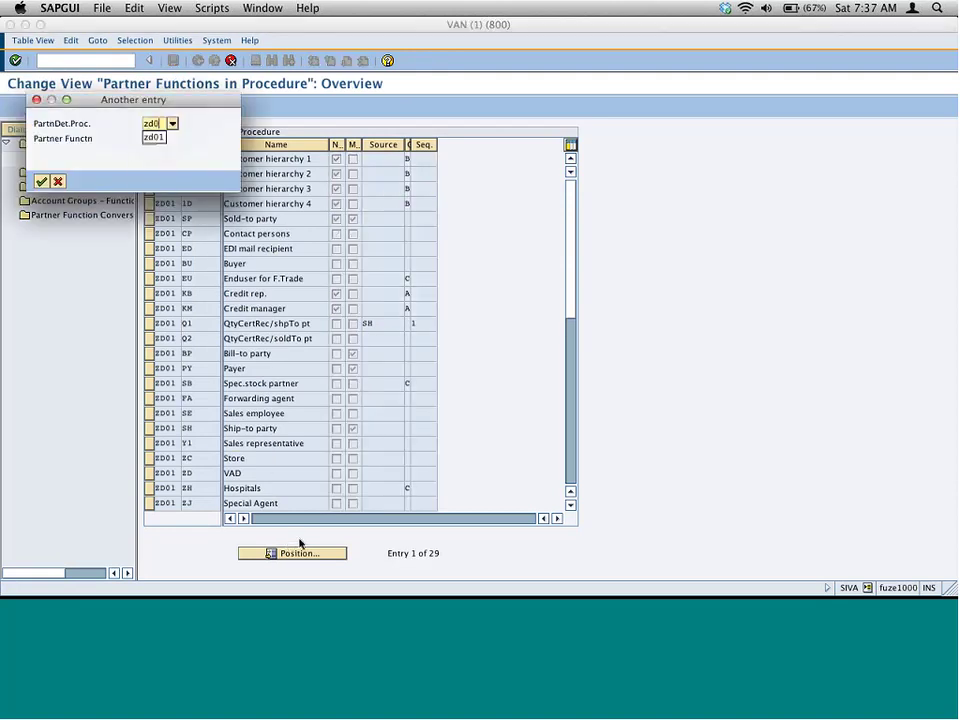
key(Tab)
text(d)
key(BackSpace)
text(s)
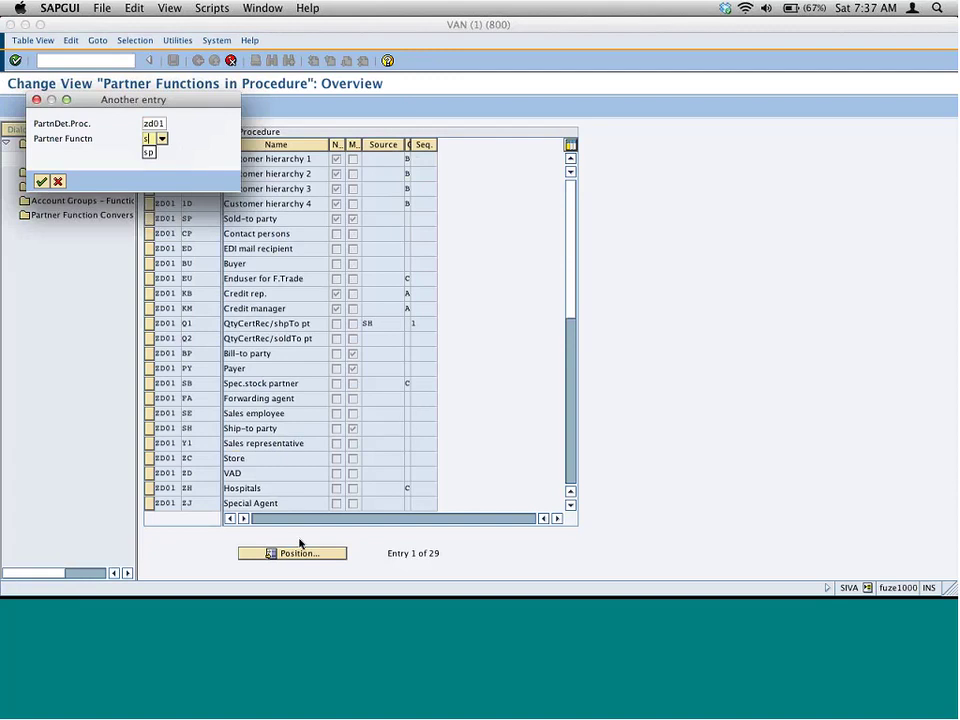
key(Return)
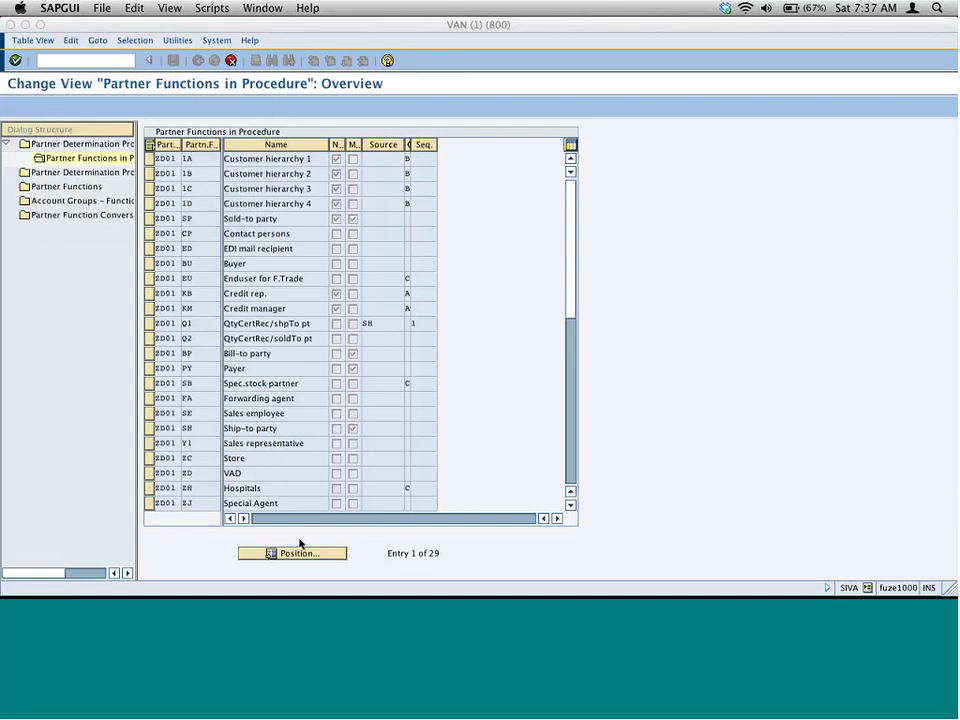
click(570, 158)
click(570, 158)
click(570, 158)
click(570, 158)
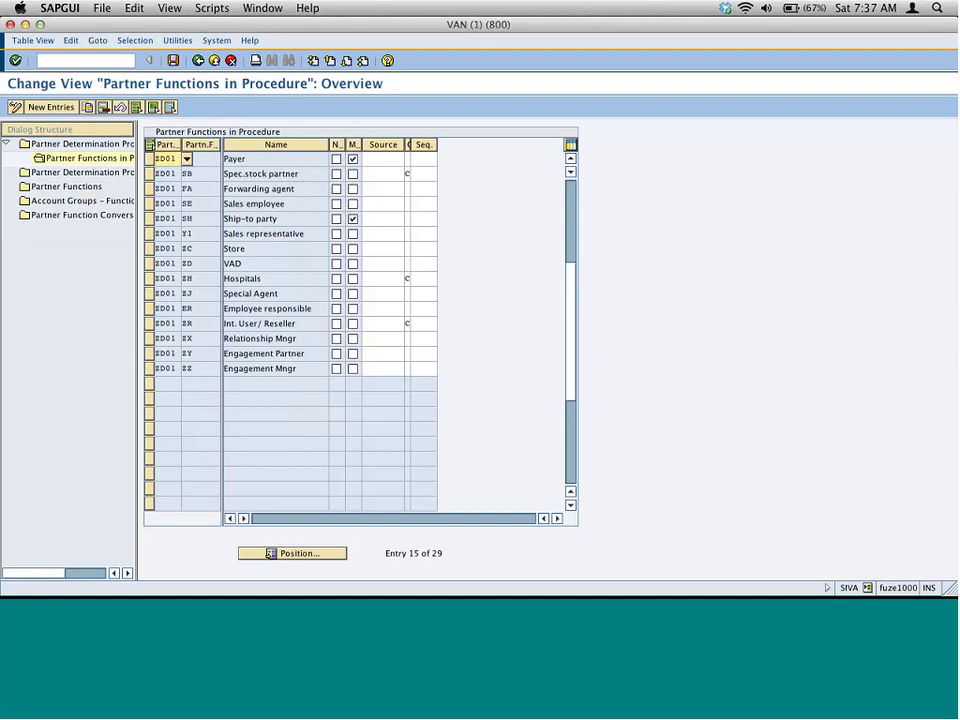
Widen the origin column and view the possible source partner functions for the payer entry.
drag(408, 150, 448, 146)
click(409, 160)
click(410, 160)
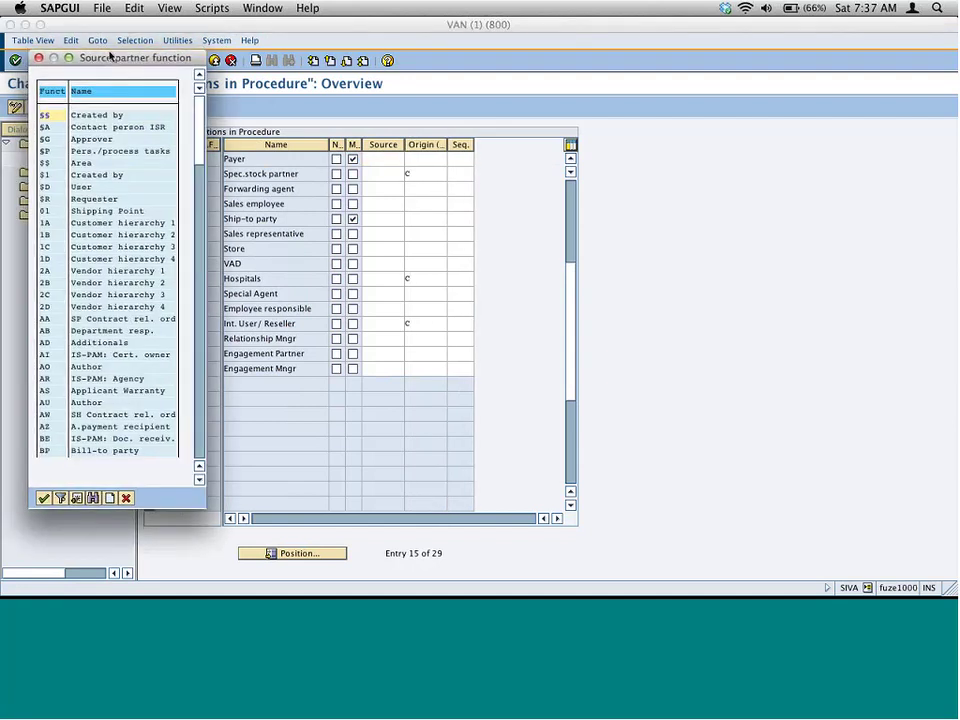
drag(111, 56, 535, 36)
key(Escape)
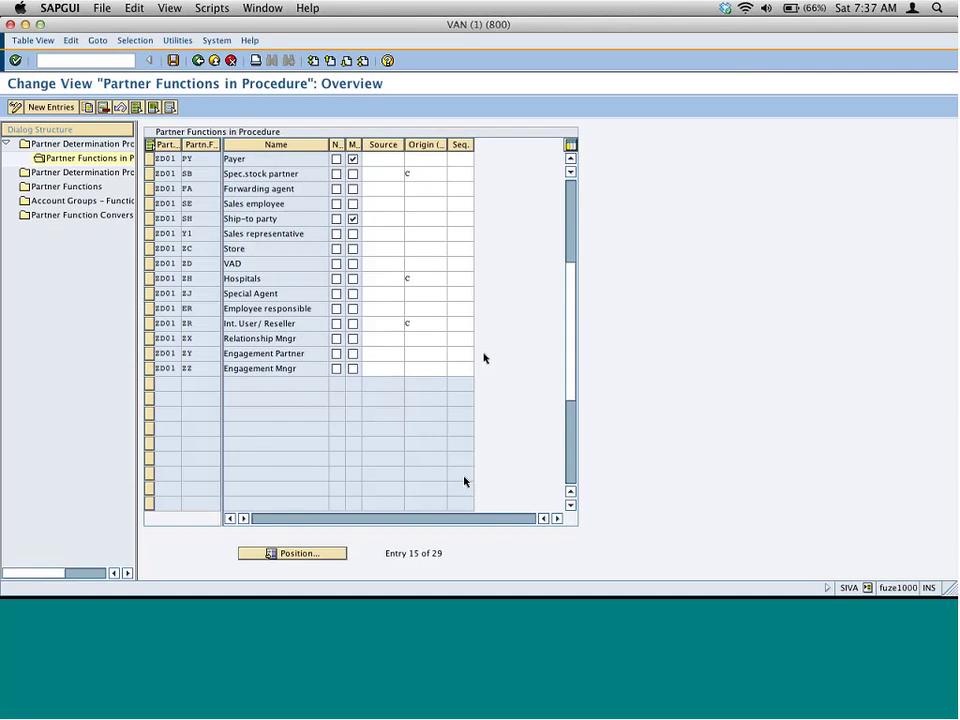
Review the available origin tables for the special stock partner, and check the source fields of the VAD and payer entries.
click(437, 171)
click(452, 172)
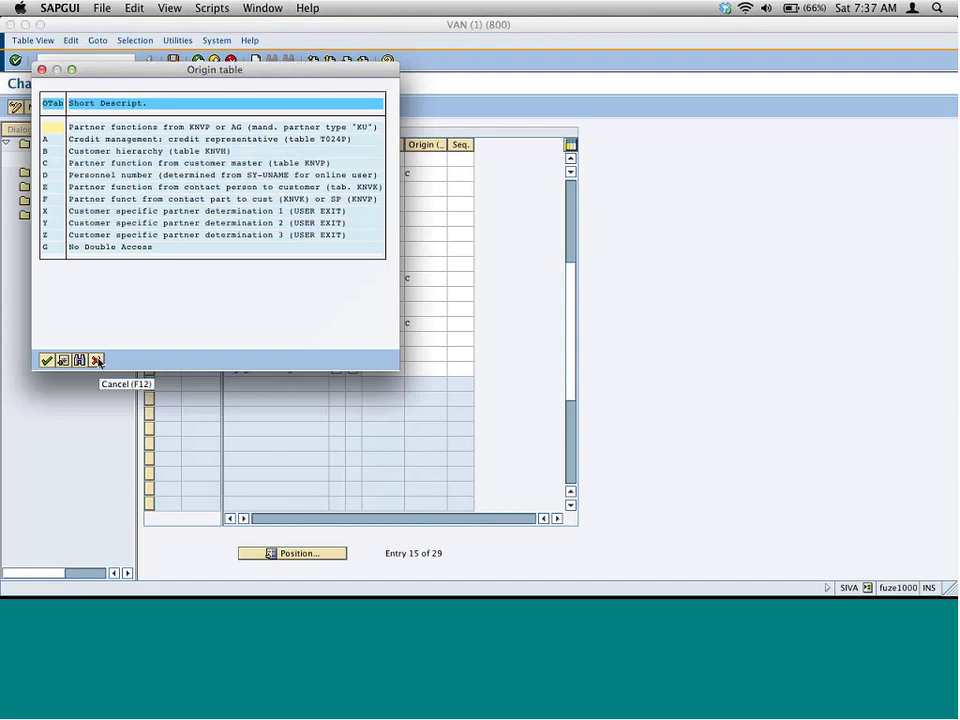
click(97, 361)
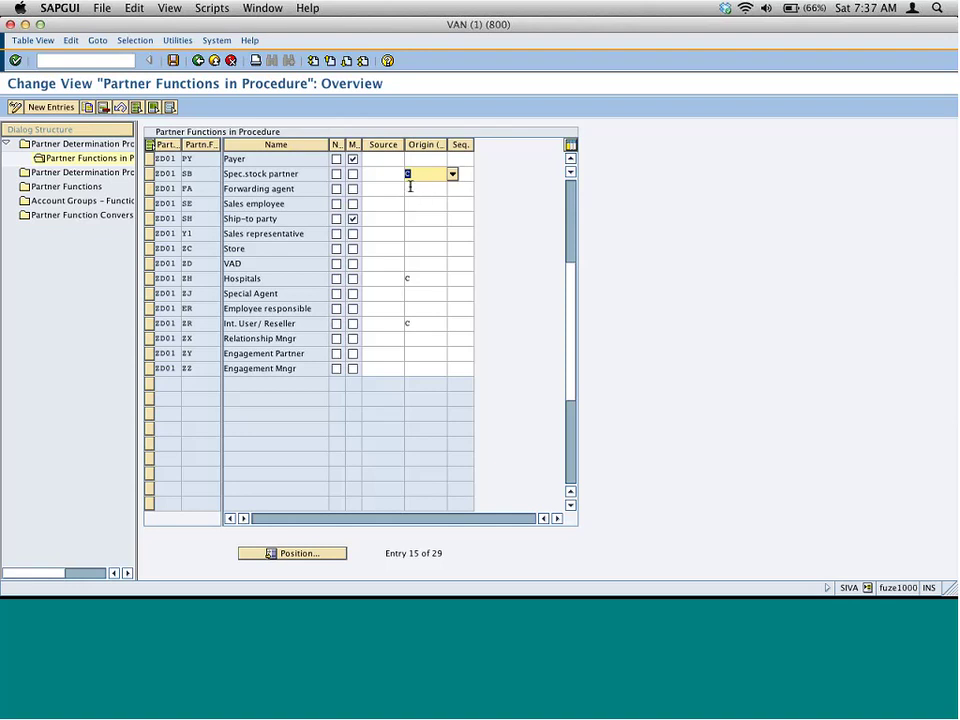
click(384, 263)
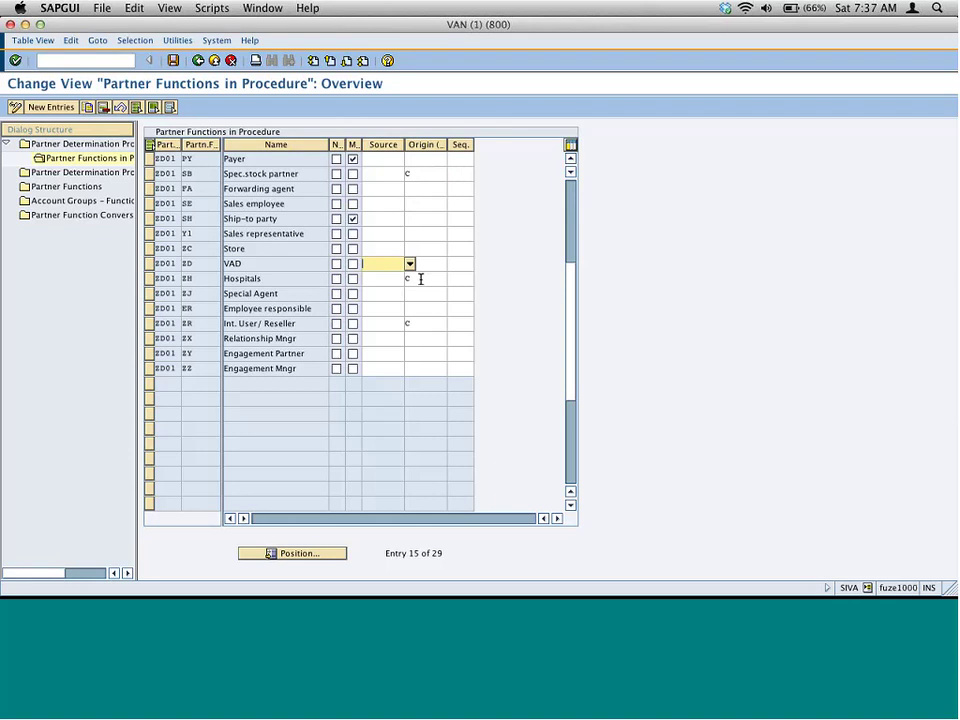
click(386, 159)
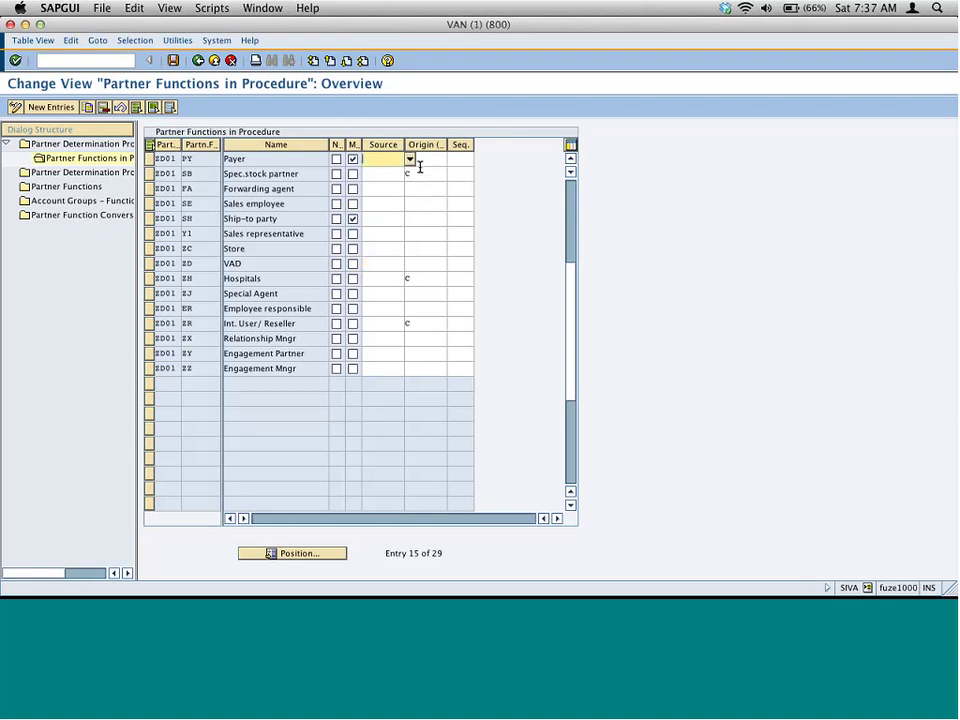
Switch to the inkBook notes and draw a stick-figure customer with partner functions SP, SH, BP and PY listed beside it.
key(super+Tab)
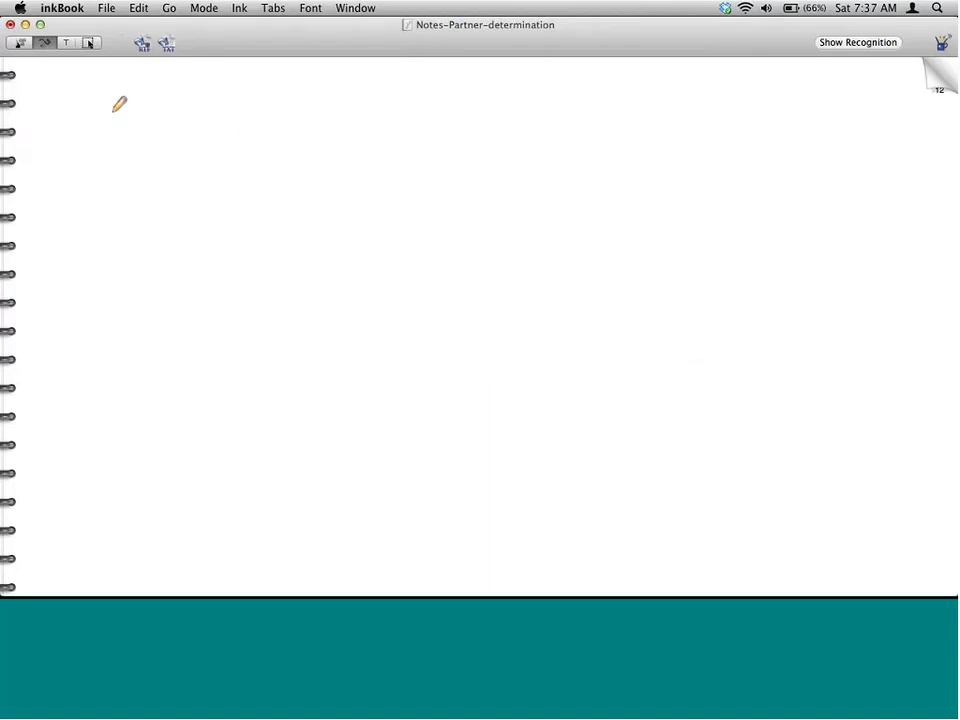
mouse_move(114, 109)
mouse_down()
mouse_move(118, 101)
mouse_move(98, 160)
mouse_move(120, 155)
mouse_up()
drag(95, 136, 164, 131)
mouse_move(190, 120)
mouse_down()
mouse_move(177, 136)
mouse_move(191, 128)
mouse_move(179, 167)
mouse_move(202, 167)
mouse_up()
mouse_move(191, 160)
mouse_down()
mouse_move(202, 160)
mouse_move(185, 196)
mouse_up()
drag(194, 181, 194, 197)
mouse_move(194, 181)
mouse_down()
mouse_move(184, 224)
mouse_move(204, 211)
mouse_move(198, 227)
mouse_up()
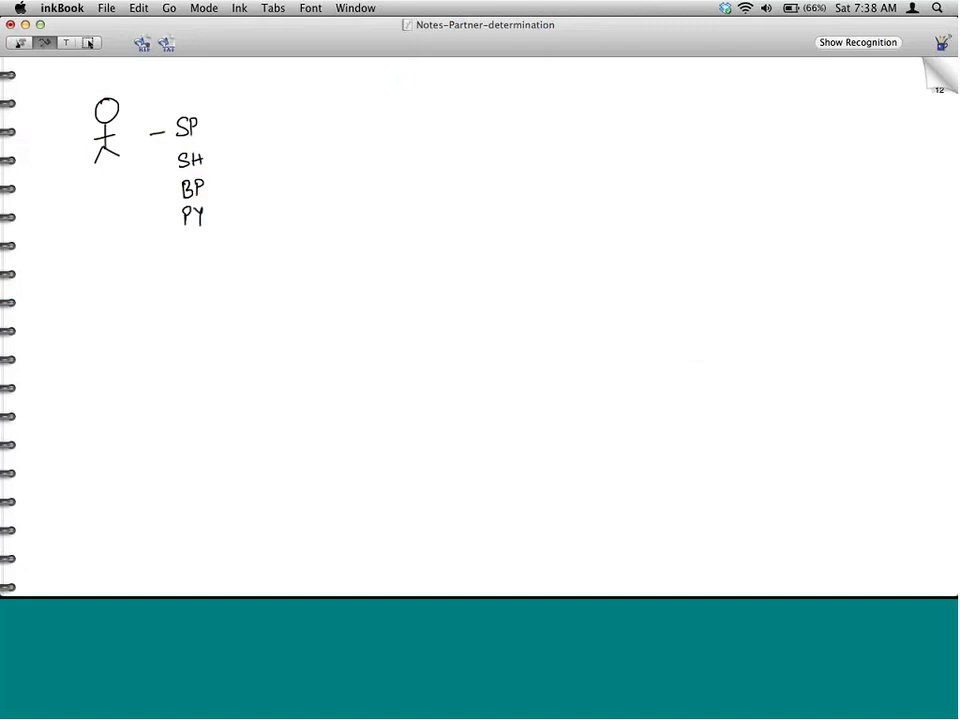
Draw a curved arrow leading away from the customer's partner functions, strike out the OR label above it and write QT.
mouse_move(238, 120)
mouse_down()
mouse_move(384, 93)
mouse_move(379, 112)
mouse_up()
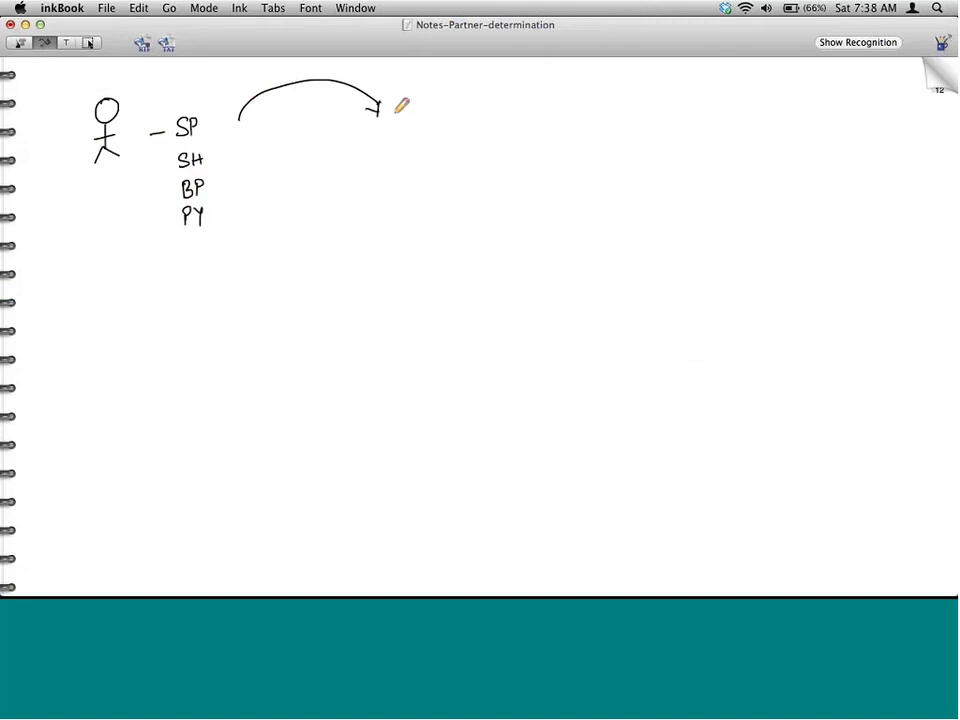
drag(310, 64, 304, 67)
drag(316, 78, 322, 74)
mouse_move(341, 63)
mouse_down()
mouse_move(340, 76)
mouse_move(360, 61)
mouse_up()
drag(355, 62, 354, 76)
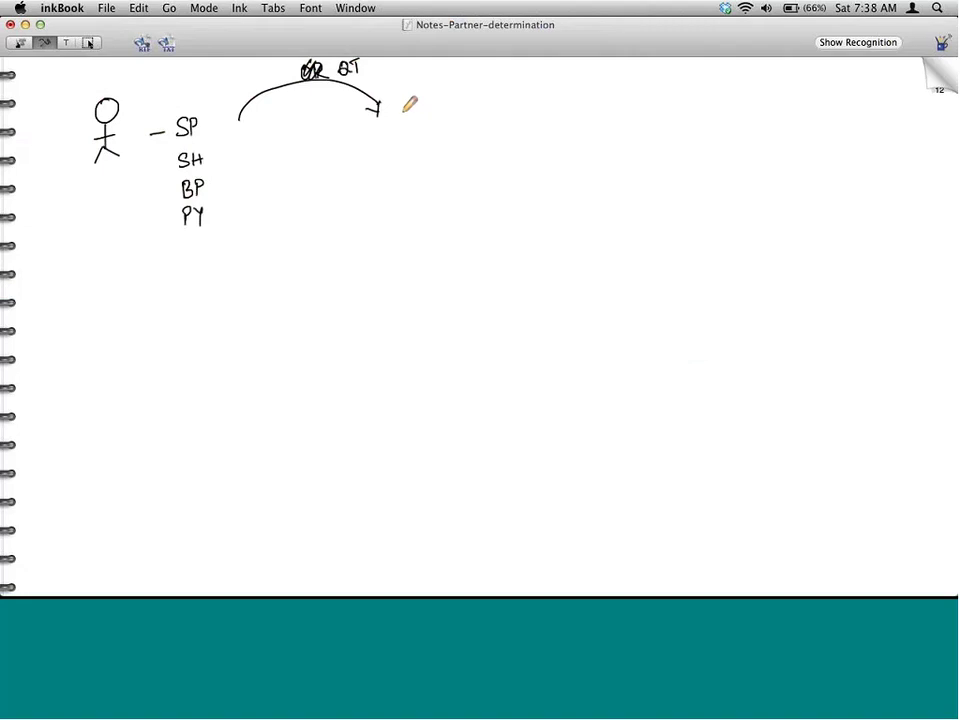
Write ZD01 at the arrow's end, link it to a list of SP, SH, BP and PY, and point SP to the word Source.
mouse_move(394, 108)
mouse_down()
mouse_move(403, 121)
mouse_move(428, 122)
mouse_move(499, 106)
mouse_move(499, 131)
mouse_move(487, 138)
mouse_up()
mouse_move(498, 128)
mouse_down()
mouse_move(504, 162)
mouse_move(506, 148)
mouse_up()
drag(506, 148, 497, 176)
drag(497, 176, 506, 188)
drag(511, 176, 505, 200)
drag(516, 103, 558, 101)
drag(546, 96, 558, 102)
mouse_move(580, 92)
mouse_down()
mouse_move(574, 110)
mouse_move(632, 95)
mouse_move(623, 100)
mouse_up()
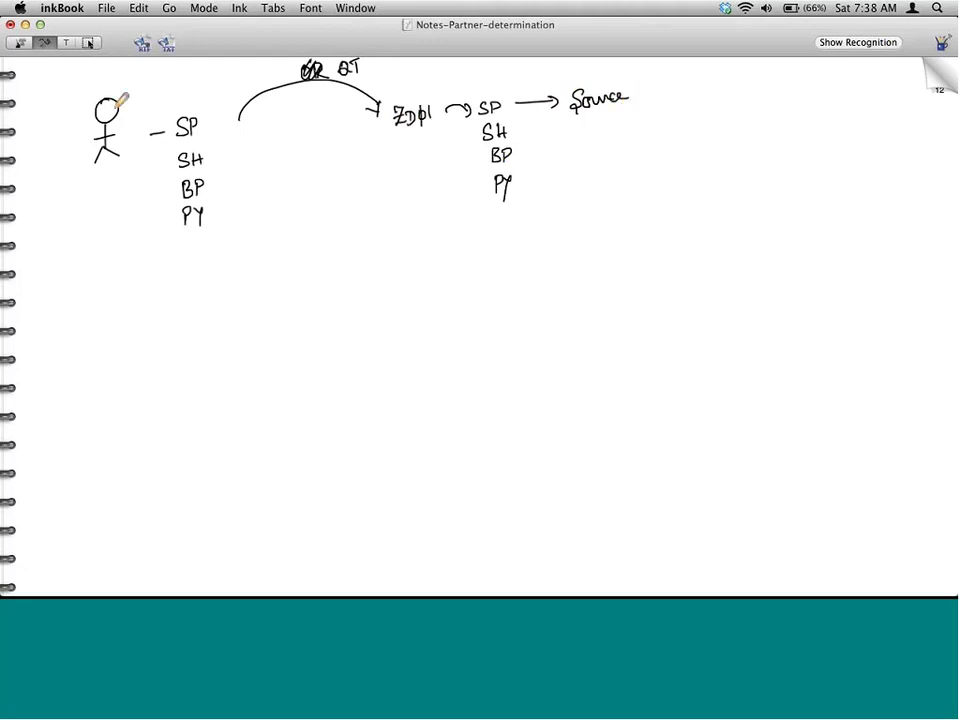
Draw a box around the stick-figure customer and add "(Master Data)" in parentheses after the word Source.
mouse_move(68, 98)
mouse_down()
mouse_move(84, 152)
mouse_move(120, 81)
mouse_move(153, 161)
mouse_move(88, 178)
mouse_up()
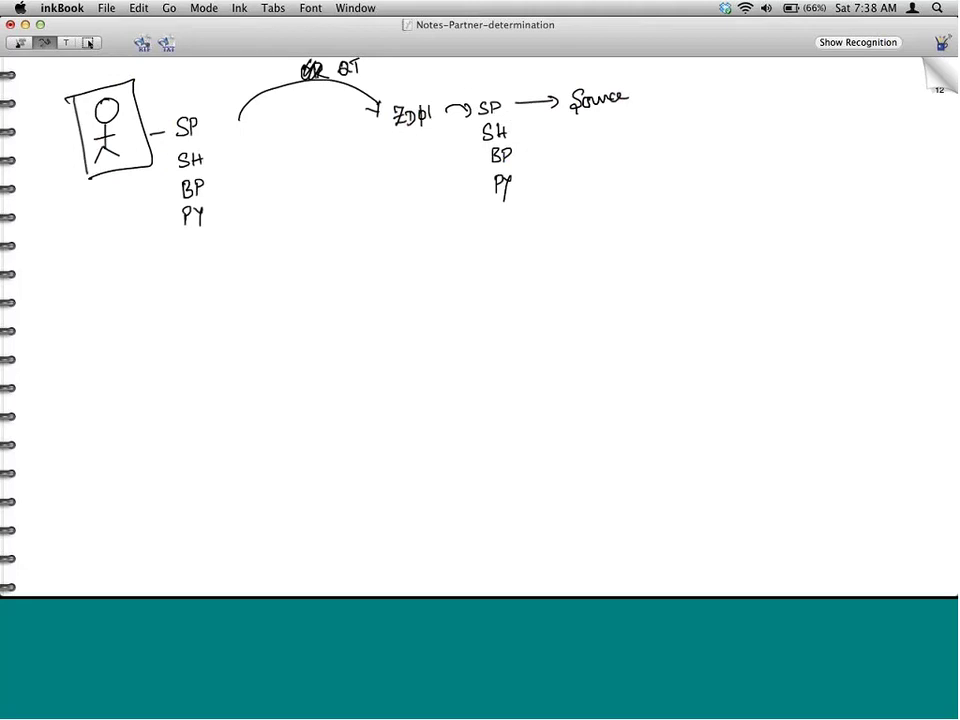
mouse_move(640, 92)
mouse_down()
mouse_move(642, 71)
mouse_move(658, 108)
mouse_up()
mouse_move(664, 84)
mouse_down()
mouse_move(684, 90)
mouse_move(702, 66)
mouse_move(728, 82)
mouse_move(750, 62)
mouse_move(768, 98)
mouse_up()
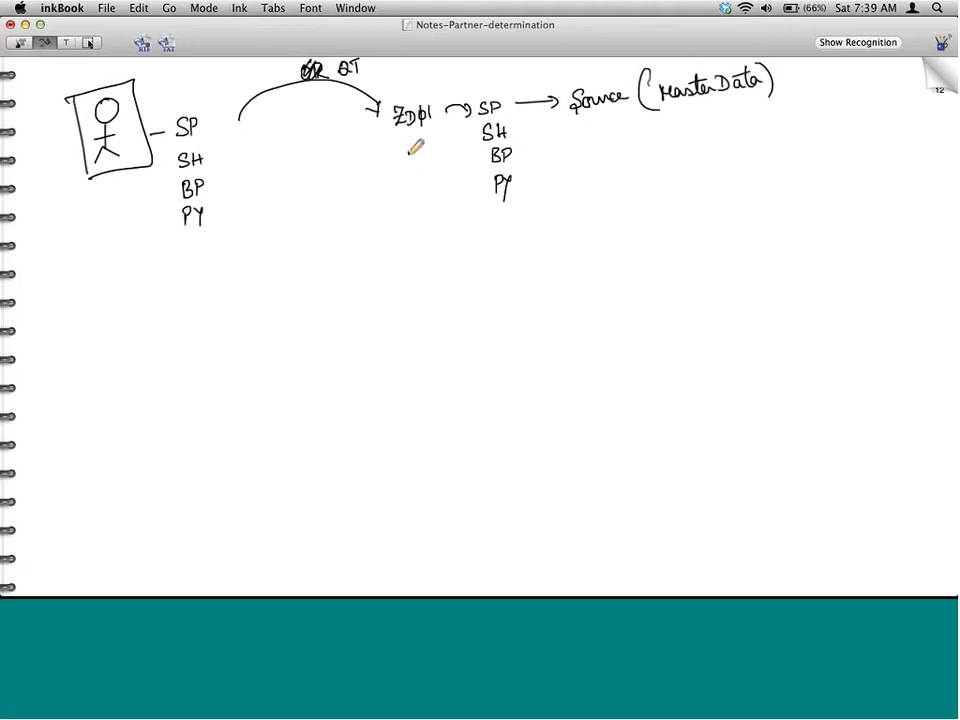
Draw a downward arrow from ZD01 to the label OR, and write ZE01 beside it with a list of SP, SH, BP and PY.
mouse_move(409, 153)
mouse_down()
mouse_move(429, 319)
mouse_move(437, 315)
mouse_move(431, 343)
mouse_move(446, 341)
mouse_move(459, 364)
mouse_up()
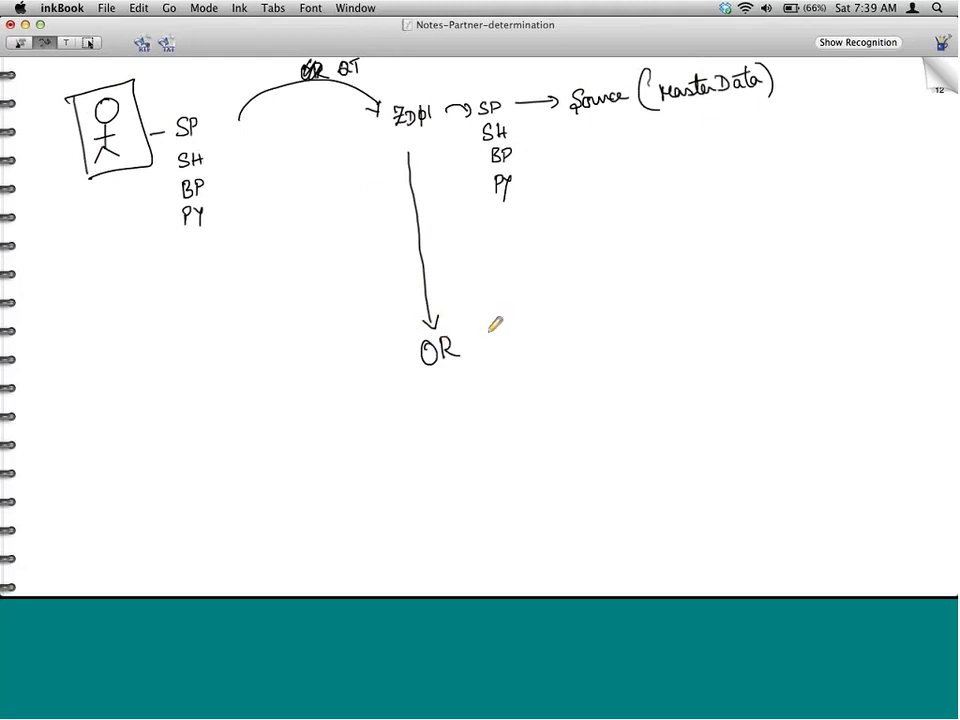
mouse_move(488, 333)
mouse_down()
mouse_move(491, 348)
mouse_move(505, 349)
mouse_move(510, 329)
mouse_move(530, 330)
mouse_move(534, 343)
mouse_move(552, 336)
mouse_up()
mouse_move(575, 312)
mouse_down()
mouse_move(568, 326)
mouse_move(588, 320)
mouse_move(572, 364)
mouse_move(592, 366)
mouse_move(580, 410)
mouse_move(596, 405)
mouse_move(584, 435)
mouse_move(598, 450)
mouse_up()
drag(606, 430, 598, 440)
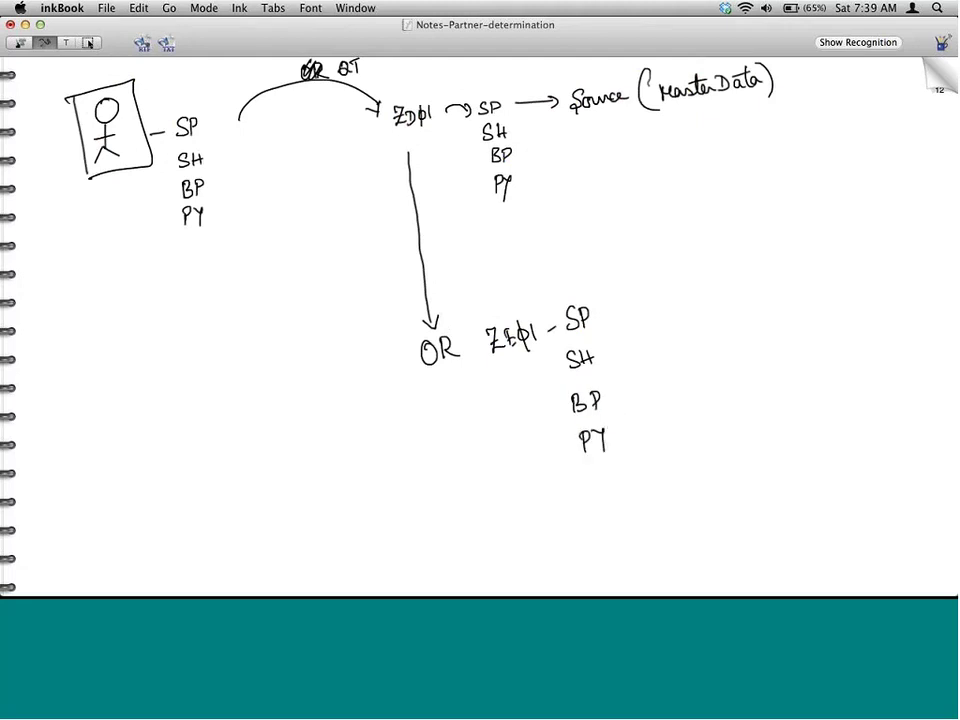
Draw arrows from OR back to the customer's partner function list and back up to ZD01.
mouse_move(390, 325)
mouse_down()
mouse_move(234, 214)
mouse_move(409, 279)
mouse_move(365, 162)
mouse_move(382, 172)
mouse_up()
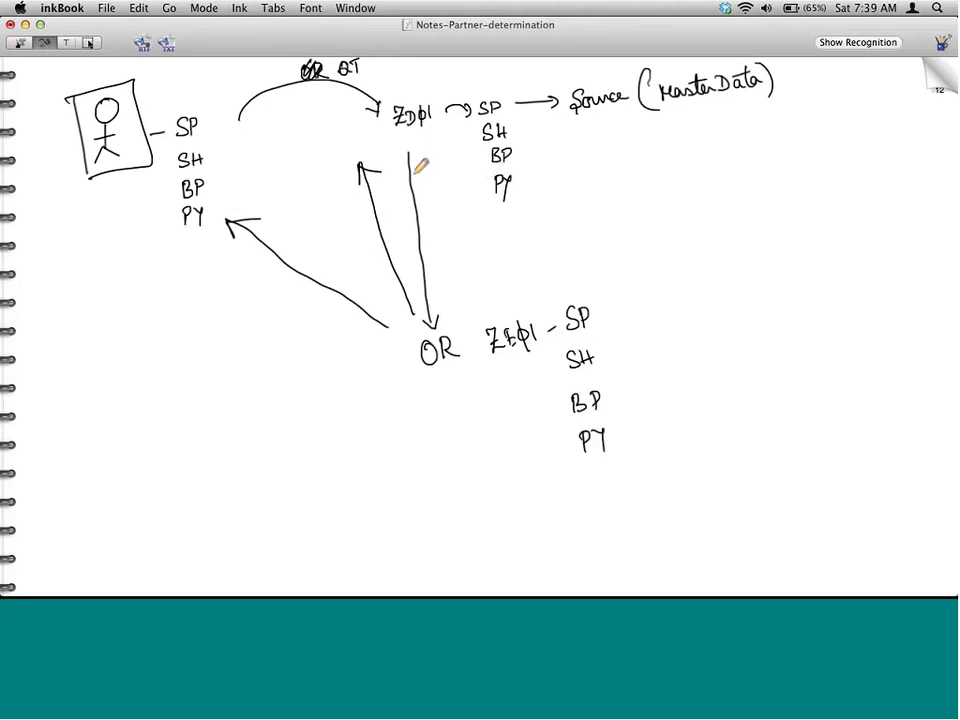
mouse_move(416, 318)
mouse_down()
mouse_move(364, 160)
mouse_move(381, 166)
mouse_up()
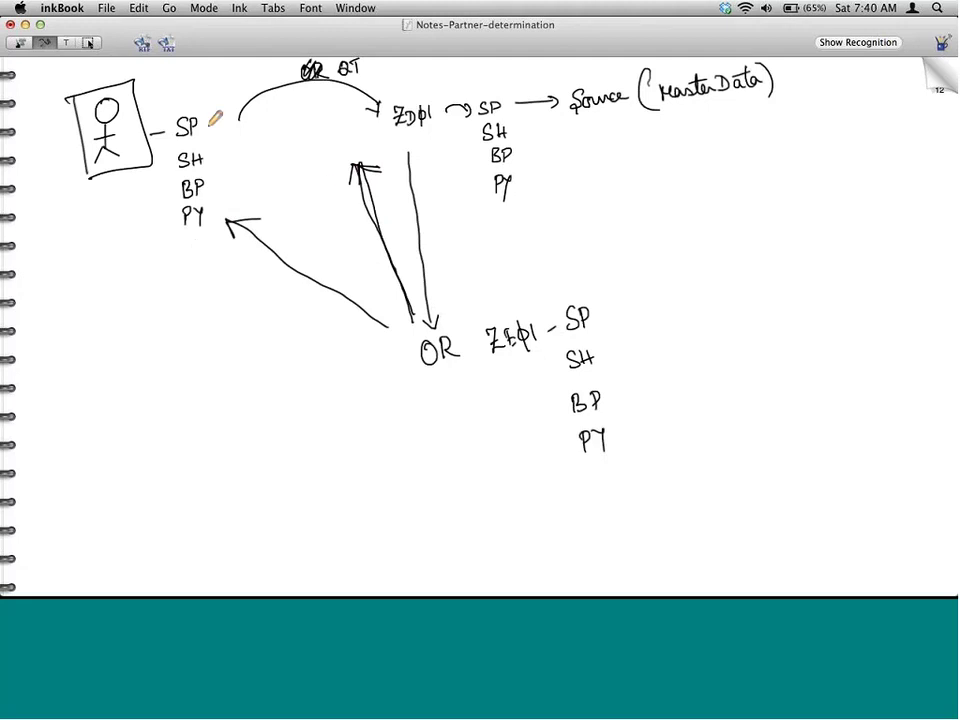
Turn to a blank notebook page and write the underlined heading HP at its upper left.
click(931, 89)
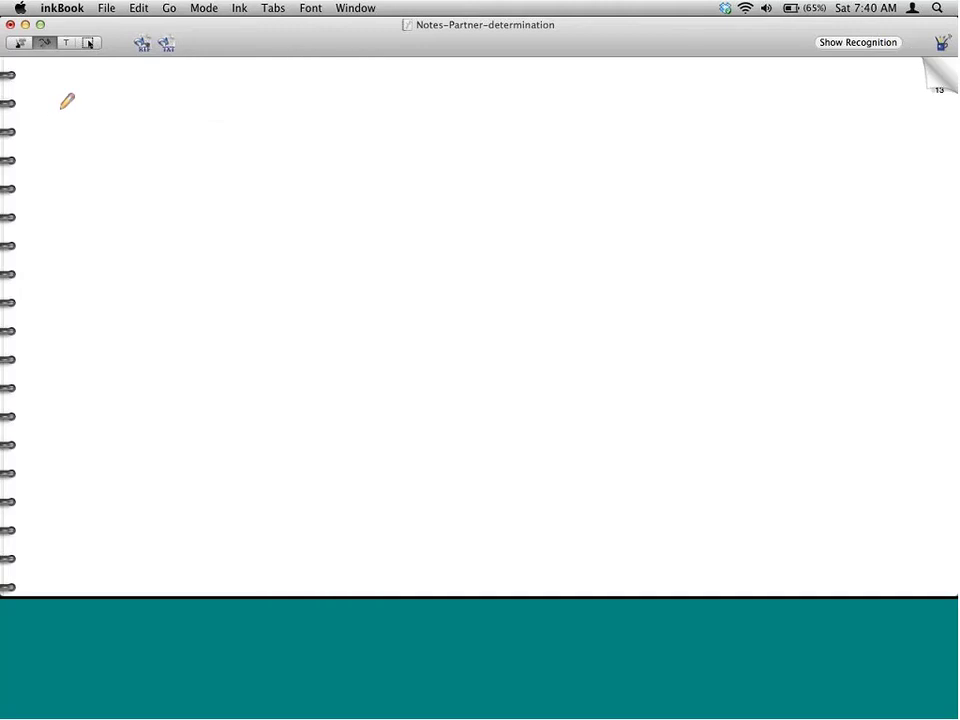
mouse_move(45, 95)
mouse_down()
mouse_move(45, 122)
mouse_move(58, 118)
mouse_up()
drag(45, 106, 62, 104)
drag(36, 132, 86, 117)
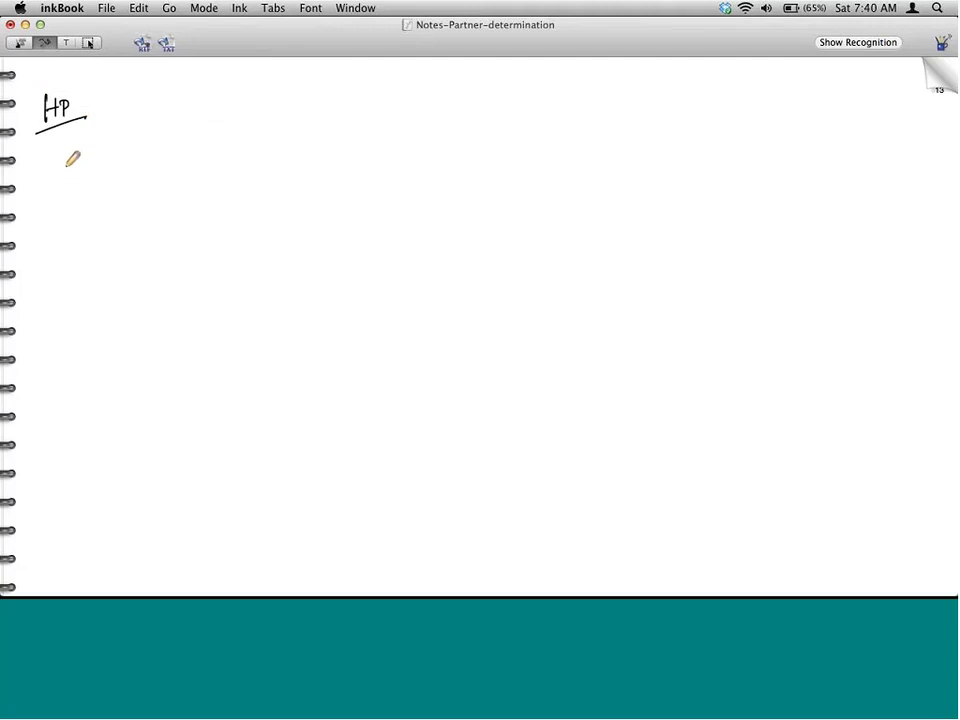
List the partner functions SP, SH, PY and BP below the HP heading, each assigned to Ingram.
mouse_move(48, 164)
mouse_down()
mouse_move(39, 183)
mouse_move(56, 166)
mouse_up()
mouse_move(70, 175)
mouse_down()
mouse_move(108, 180)
mouse_move(112, 195)
mouse_move(131, 167)
mouse_move(148, 170)
mouse_up()
drag(50, 218, 39, 235)
mouse_move(57, 218)
mouse_down()
mouse_move(57, 235)
mouse_move(67, 234)
mouse_up()
drag(57, 226, 84, 226)
mouse_move(93, 213)
mouse_down()
mouse_move(95, 229)
mouse_move(152, 214)
mouse_up()
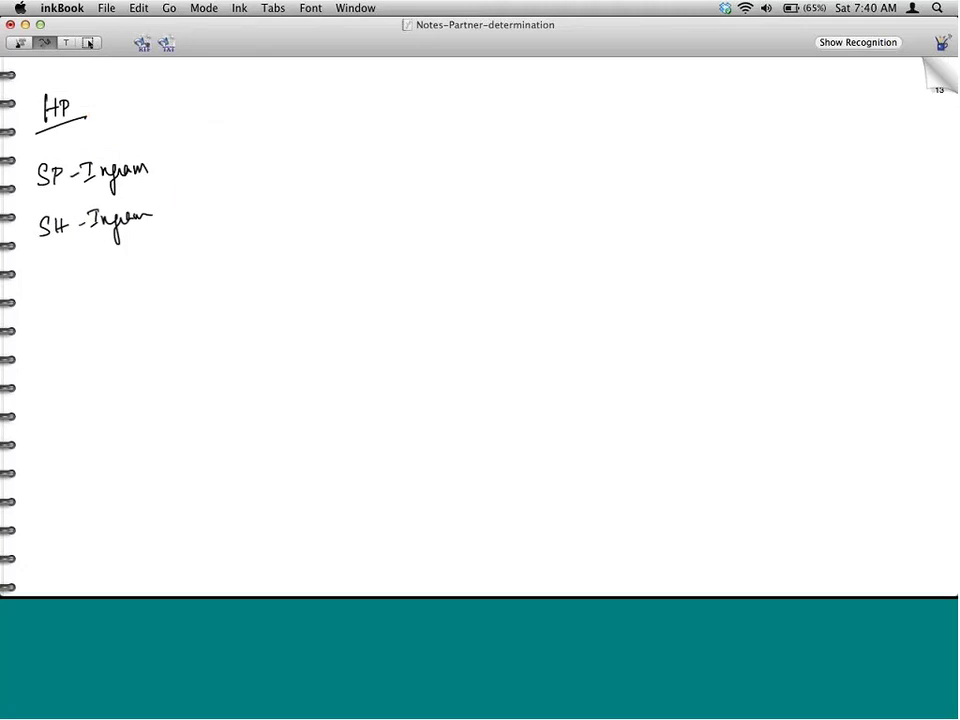
mouse_move(45, 268)
mouse_down()
mouse_move(46, 278)
mouse_move(54, 272)
mouse_up()
mouse_move(60, 268)
mouse_down()
mouse_move(66, 290)
mouse_move(87, 276)
mouse_up()
mouse_move(98, 255)
mouse_down()
mouse_move(131, 268)
mouse_move(142, 259)
mouse_up()
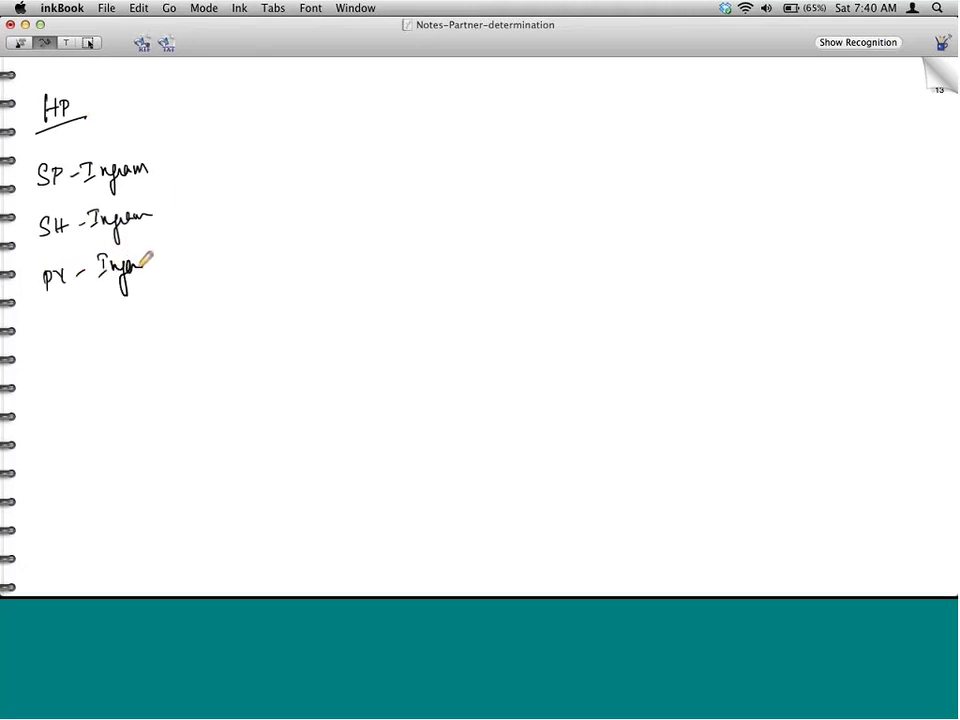
mouse_move(56, 284)
mouse_down()
mouse_move(64, 270)
mouse_move(52, 325)
mouse_move(76, 308)
mouse_up()
mouse_move(80, 316)
mouse_down()
mouse_move(124, 300)
mouse_move(156, 308)
mouse_up()
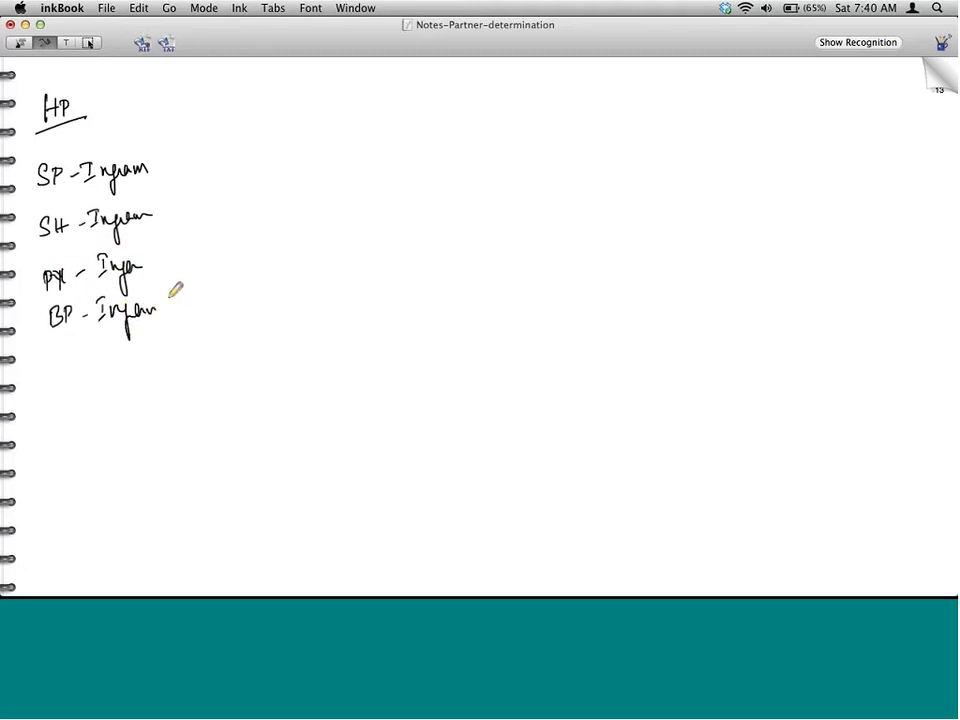
Draw a brace beside the HP partner list and label it with the underlined text Customer Master.
mouse_move(172, 92)
mouse_down()
mouse_move(208, 222)
mouse_move(186, 328)
mouse_up()
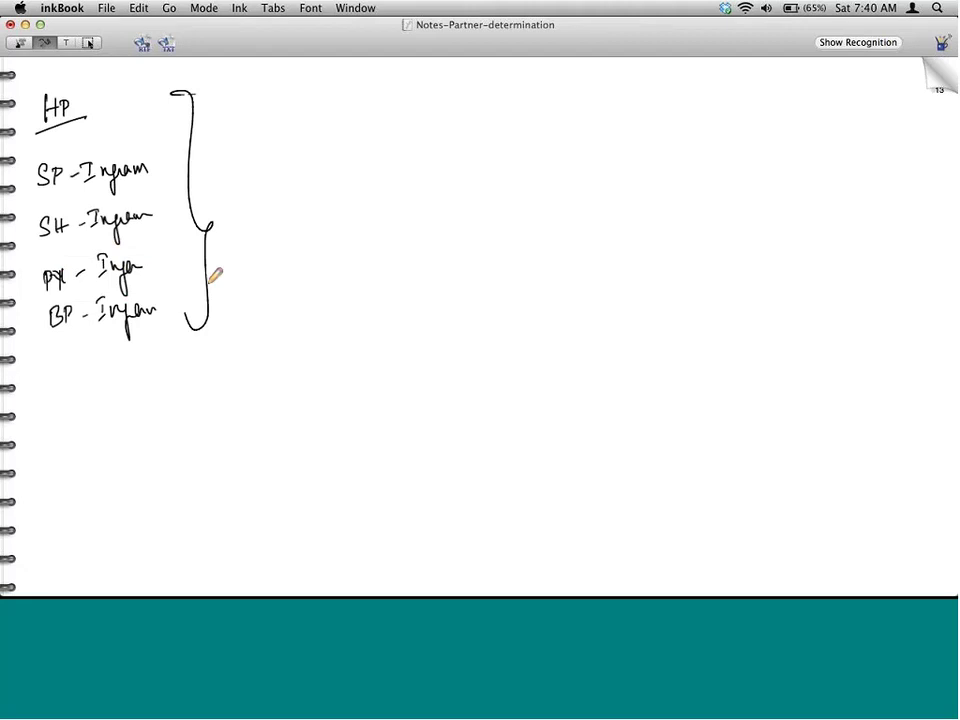
drag(218, 151, 332, 92)
drag(209, 202, 352, 112)
Draw a double arrow leading away from the customer master list to QT, followed by a small arrow.
mouse_move(298, 204)
mouse_down()
mouse_move(356, 192)
mouse_move(359, 220)
mouse_up()
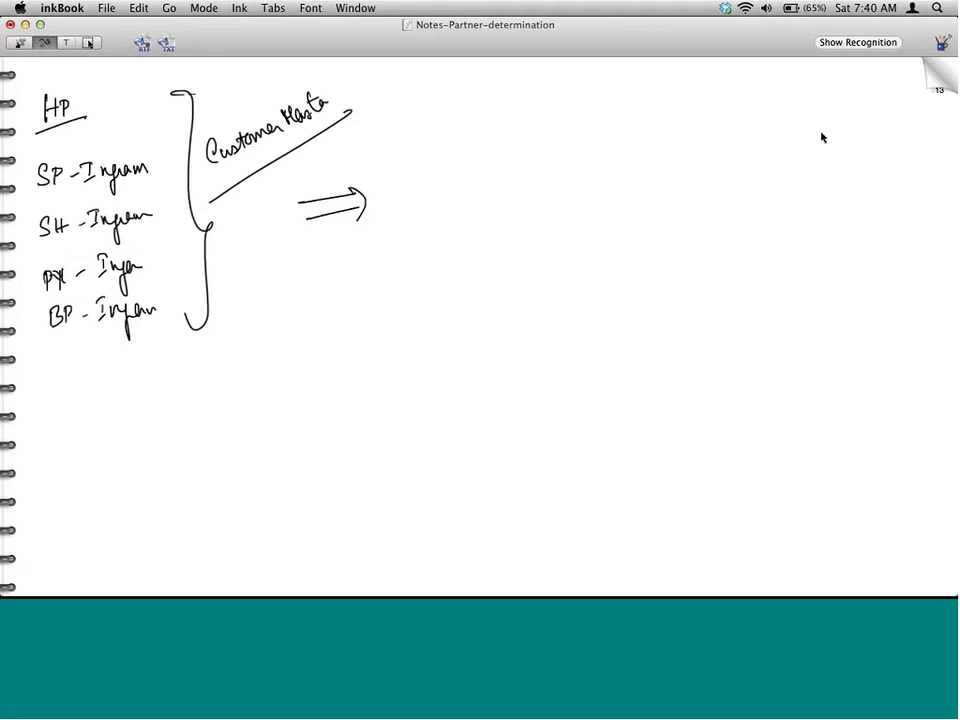
mouse_move(435, 171)
mouse_down()
mouse_move(428, 181)
mouse_move(450, 175)
mouse_up()
mouse_move(444, 177)
mouse_down()
mouse_move(445, 197)
mouse_move(468, 183)
mouse_up()
drag(455, 192, 479, 200)
List the QT partners as SP - Ingram, SH - ABC Computer, PY - Ingram and BP - XYZ Corp.
drag(534, 124, 526, 140)
mouse_move(544, 124)
mouse_down()
mouse_move(545, 142)
mouse_move(566, 133)
mouse_up()
mouse_move(568, 122)
mouse_down()
mouse_move(578, 121)
mouse_move(573, 140)
mouse_move(607, 116)
mouse_move(612, 142)
mouse_up()
drag(538, 170, 528, 188)
mouse_move(544, 168)
mouse_down()
mouse_move(545, 188)
mouse_move(553, 178)
mouse_up()
drag(553, 170, 553, 188)
mouse_move(570, 177)
mouse_down()
mouse_move(634, 160)
mouse_move(666, 167)
mouse_move(678, 139)
mouse_move(694, 152)
mouse_up()
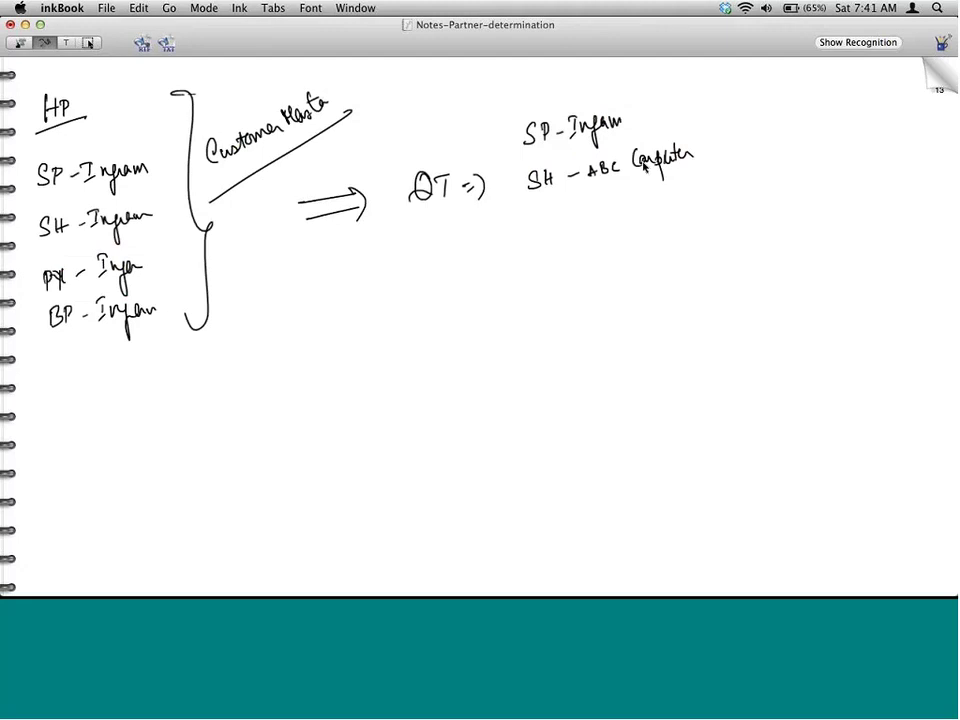
mouse_move(535, 211)
mouse_down()
mouse_move(530, 227)
mouse_move(568, 228)
mouse_move(585, 199)
mouse_move(604, 212)
mouse_move(608, 234)
mouse_move(634, 210)
mouse_up()
mouse_move(534, 262)
mouse_down()
mouse_move(612, 268)
mouse_move(624, 245)
mouse_move(658, 257)
mouse_move(666, 249)
mouse_move(631, 268)
mouse_up()
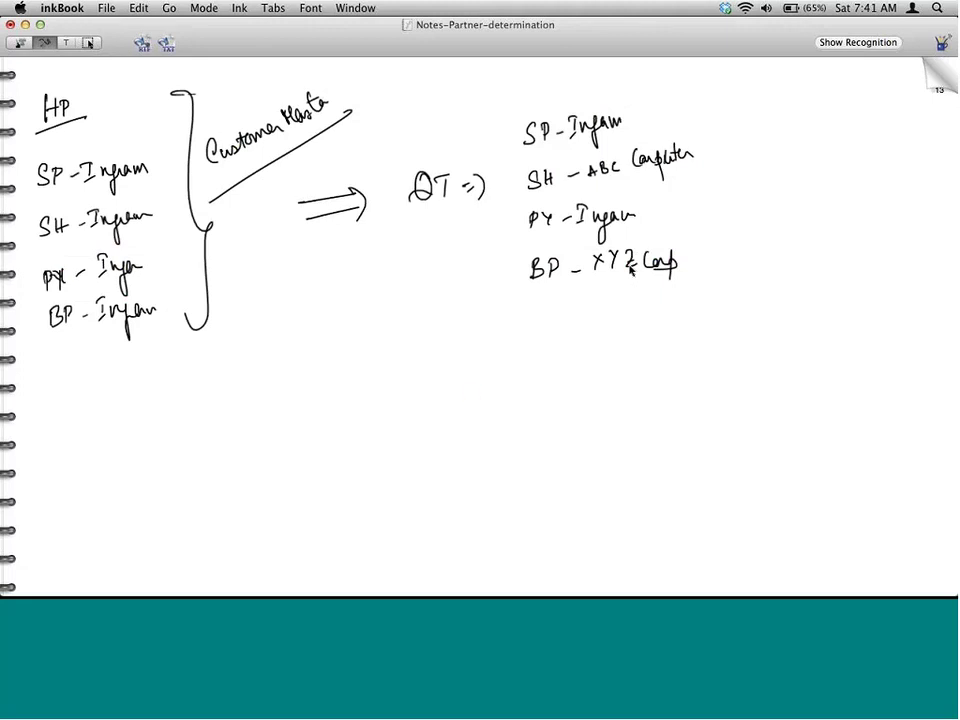
Draw a double arrow from QT down to OR, and write SP - Ingram and SH beside it.
mouse_move(438, 258)
mouse_down()
mouse_move(434, 334)
mouse_move(447, 338)
mouse_up()
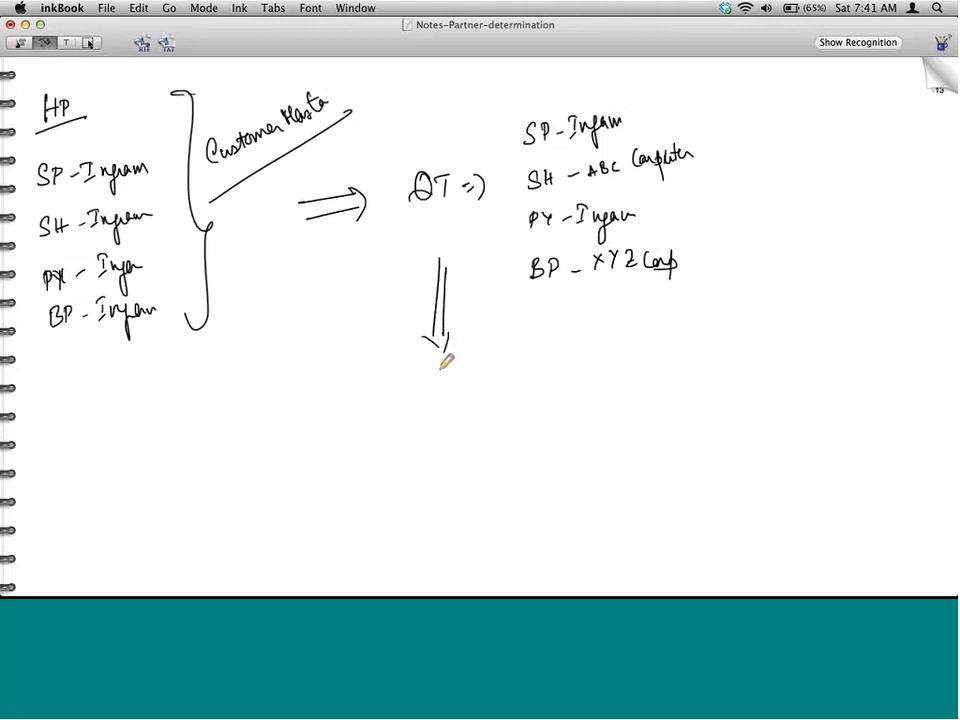
mouse_move(433, 389)
mouse_down()
mouse_move(461, 397)
mouse_move(470, 413)
mouse_up()
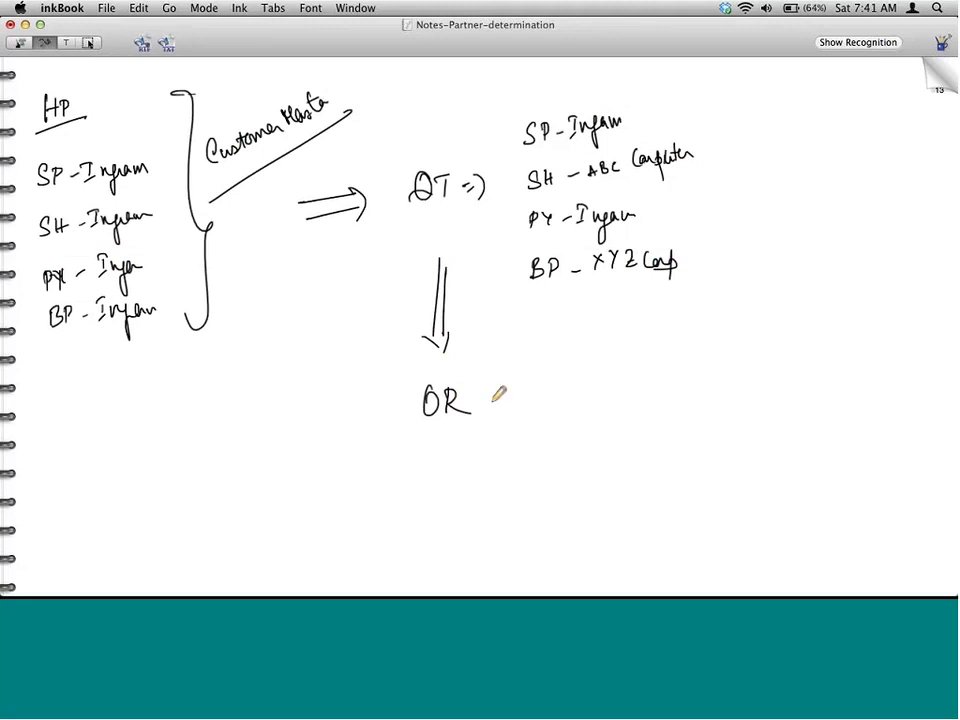
mouse_move(495, 398)
mouse_down()
mouse_move(514, 406)
mouse_move(570, 397)
mouse_move(566, 406)
mouse_move(602, 392)
mouse_move(628, 404)
mouse_up()
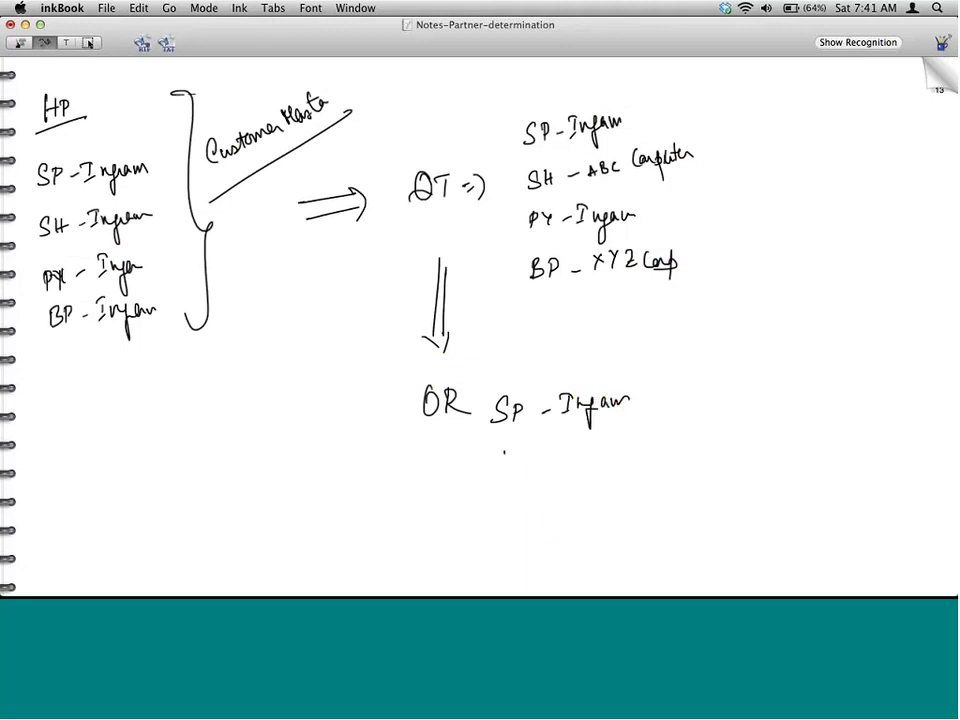
mouse_move(506, 446)
mouse_down()
mouse_move(494, 464)
mouse_move(524, 466)
mouse_up()
drag(512, 457, 524, 456)
Switch to SAPGUI and review the origin table options for the special stock partner without changing the entry.
key(super+Tab)
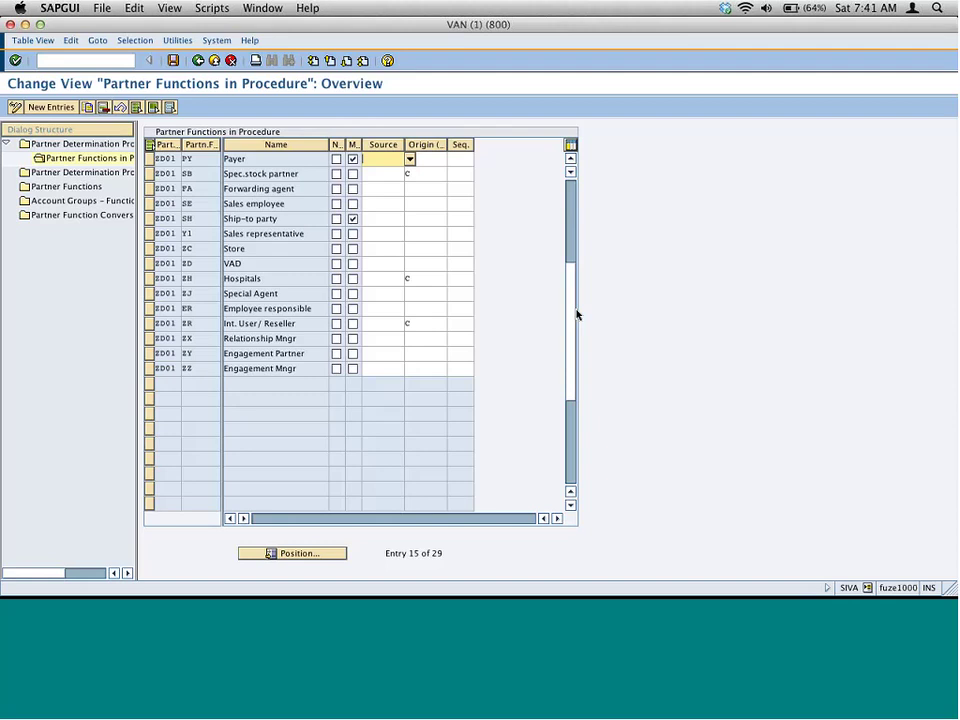
click(432, 173)
click(451, 175)
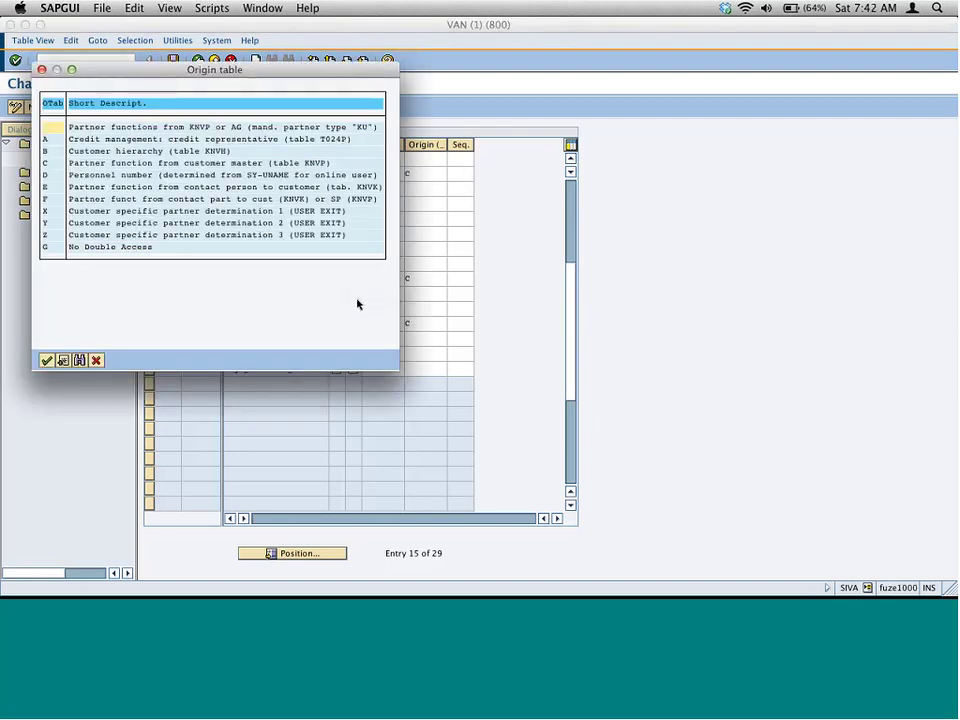
click(97, 360)
Return to the inkBook notes, draw a wavy arrow from QT back to the HP partner list, and briefly recheck the SAP partner functions overview.
key(super+Tab)
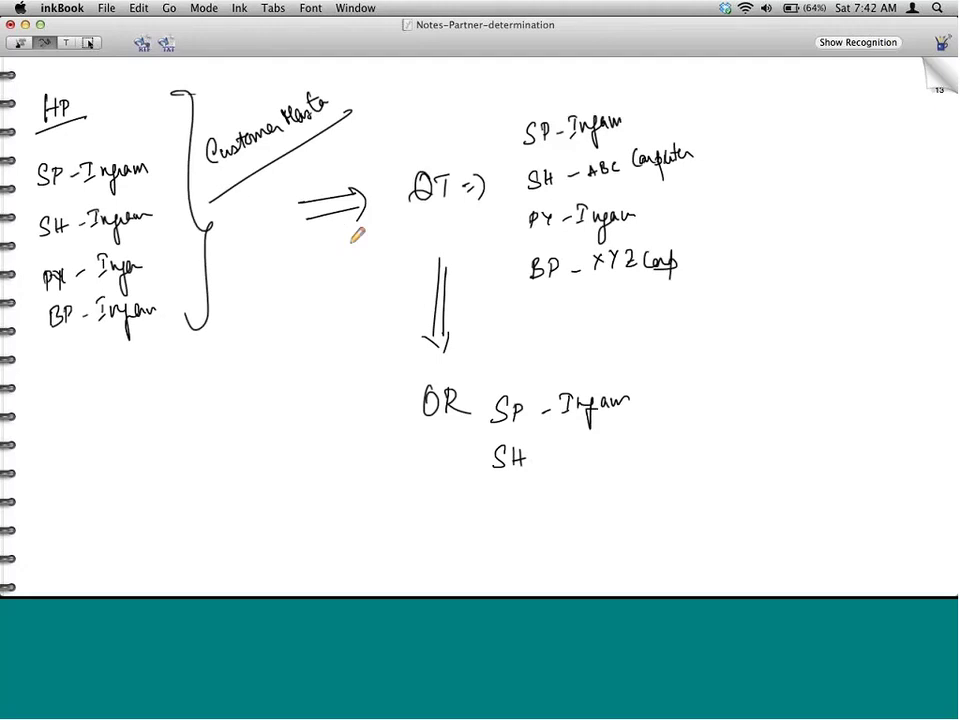
mouse_move(362, 230)
mouse_down()
mouse_move(338, 246)
mouse_move(221, 249)
mouse_move(190, 262)
mouse_up()
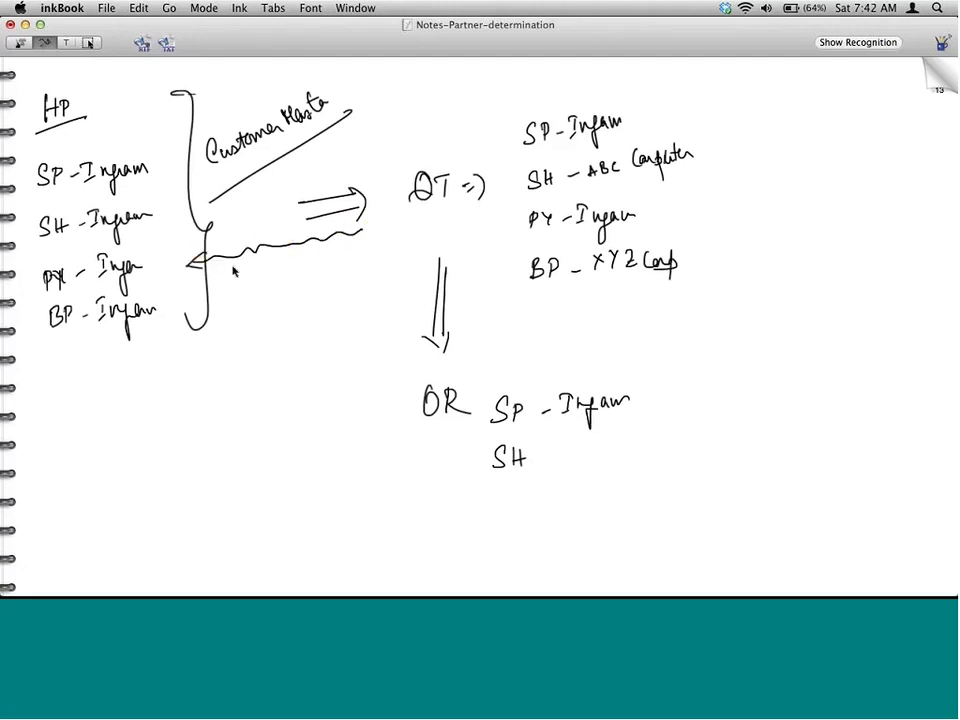
key(super+Tab)
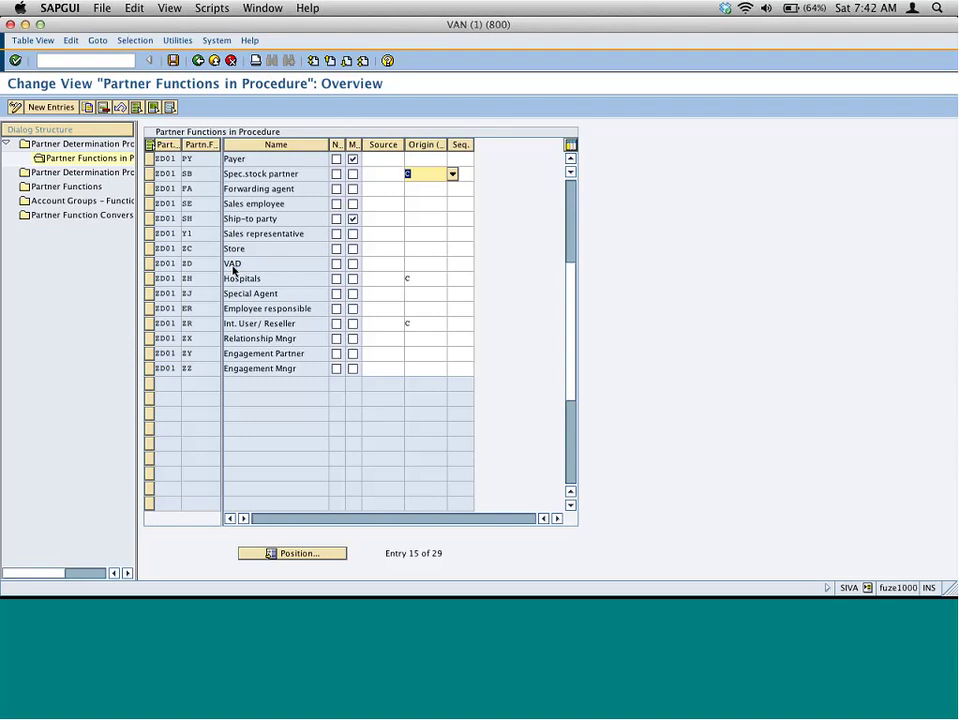
key(super+Tab)
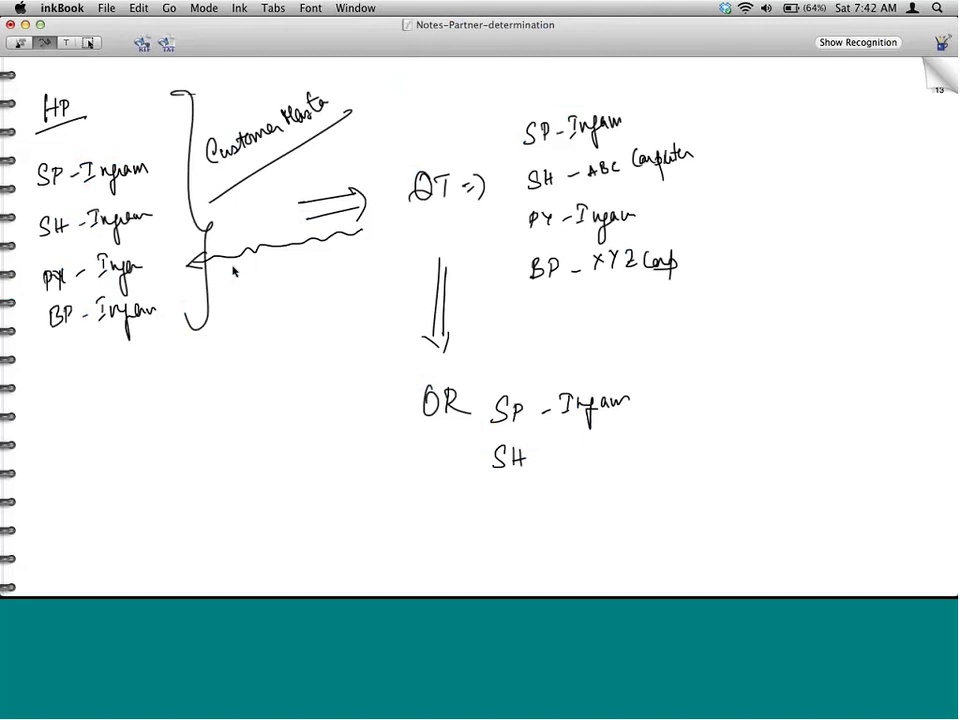